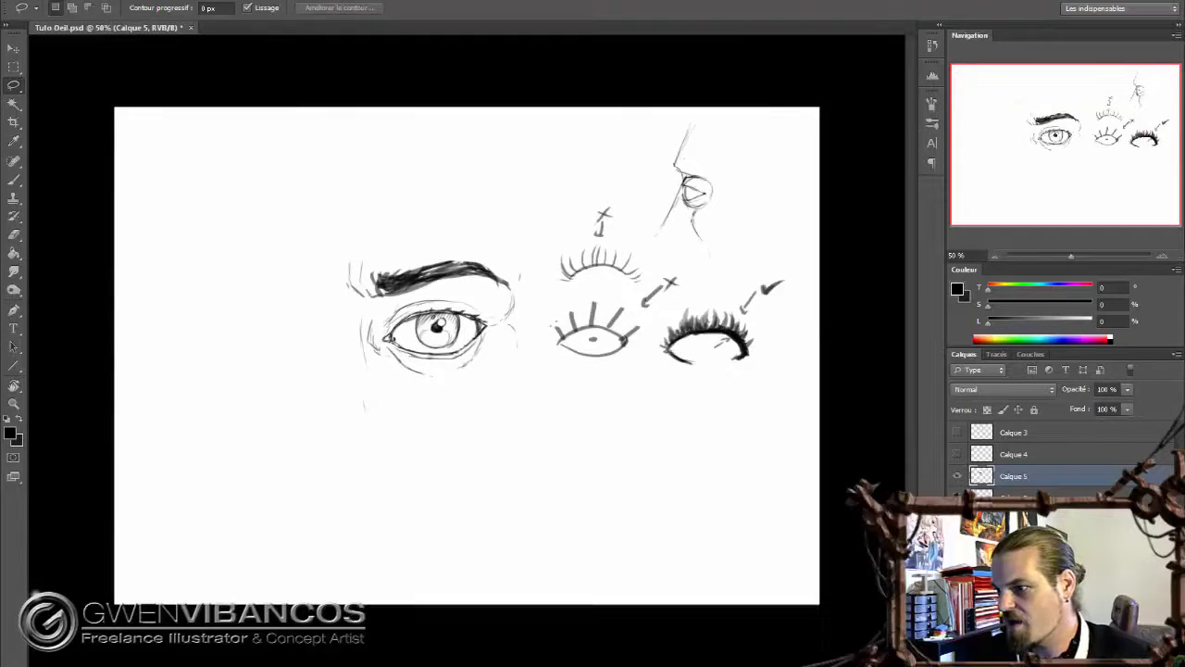
Hide the extra eye and lash sketches and enlarge the main eye sketch on Calque 5 to about 239%, centred on the canvas
click(957, 455)
click(957, 498)
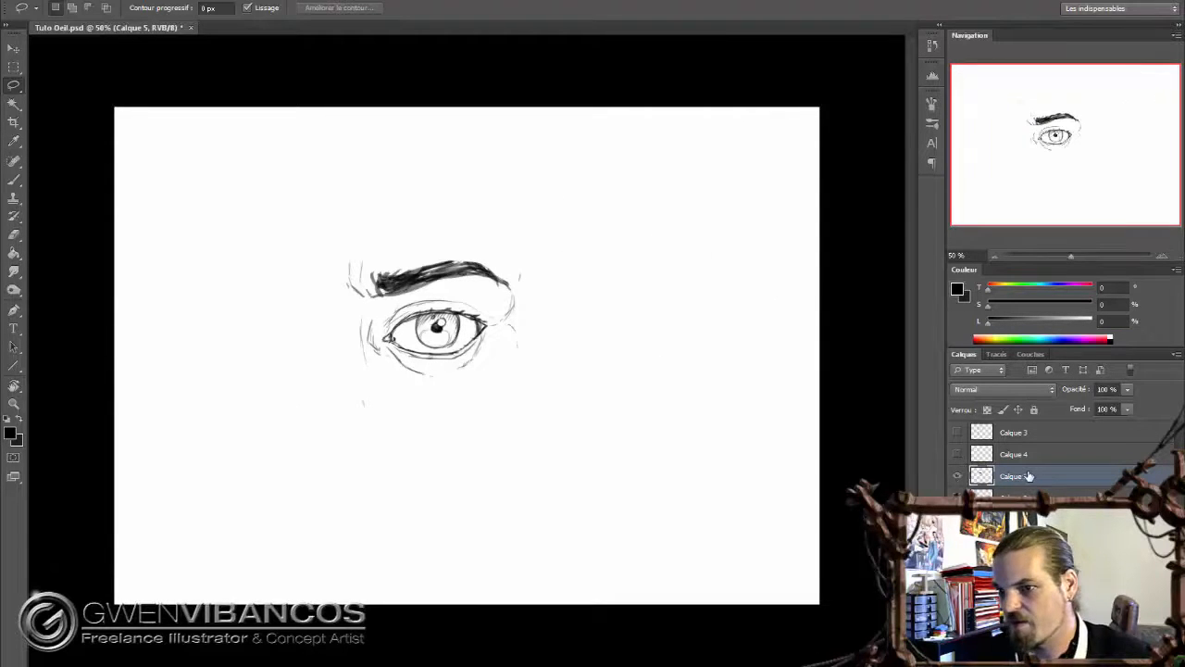
key(ctrl+t)
drag(538, 223, 700, 126)
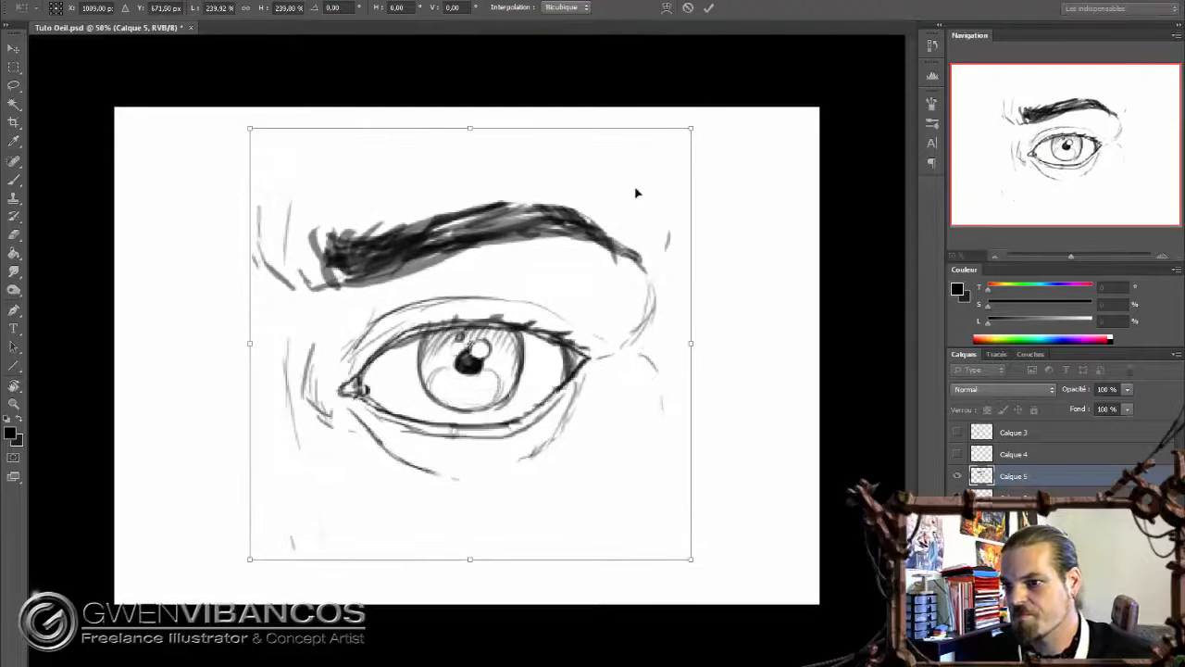
drag(635, 190, 651, 198)
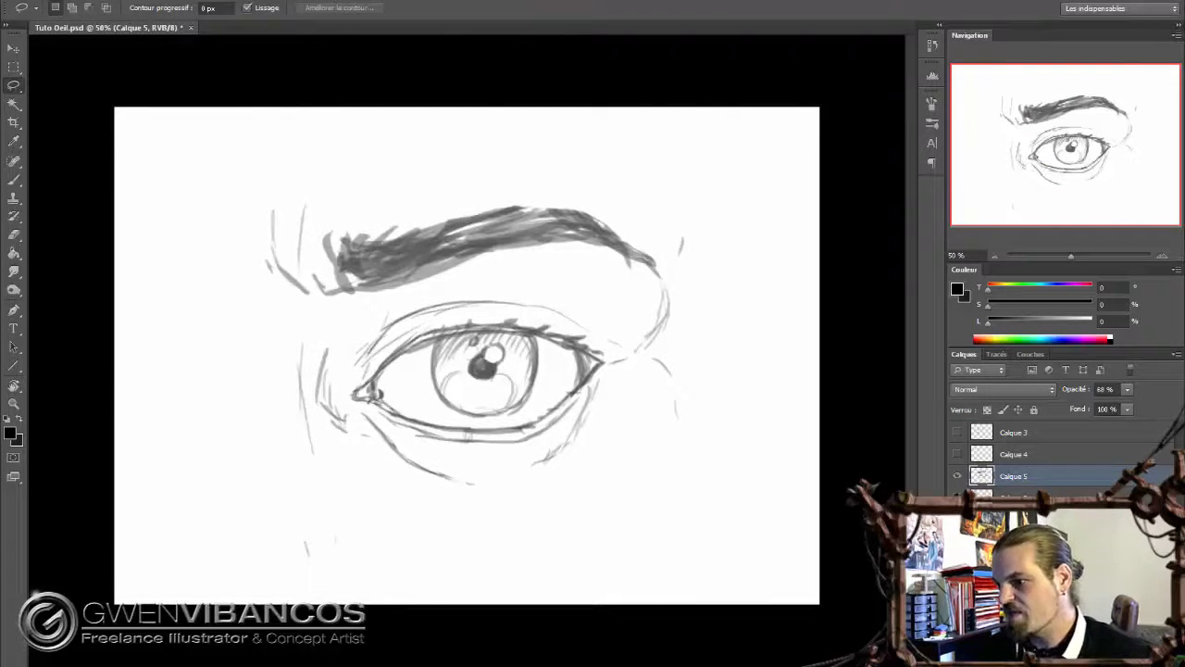
Darken the white background layer Calque 0 to mid-grey with Hue/Saturation, setting Luminosité to -40
key(ctrl+shift+n)
click(741, 214)
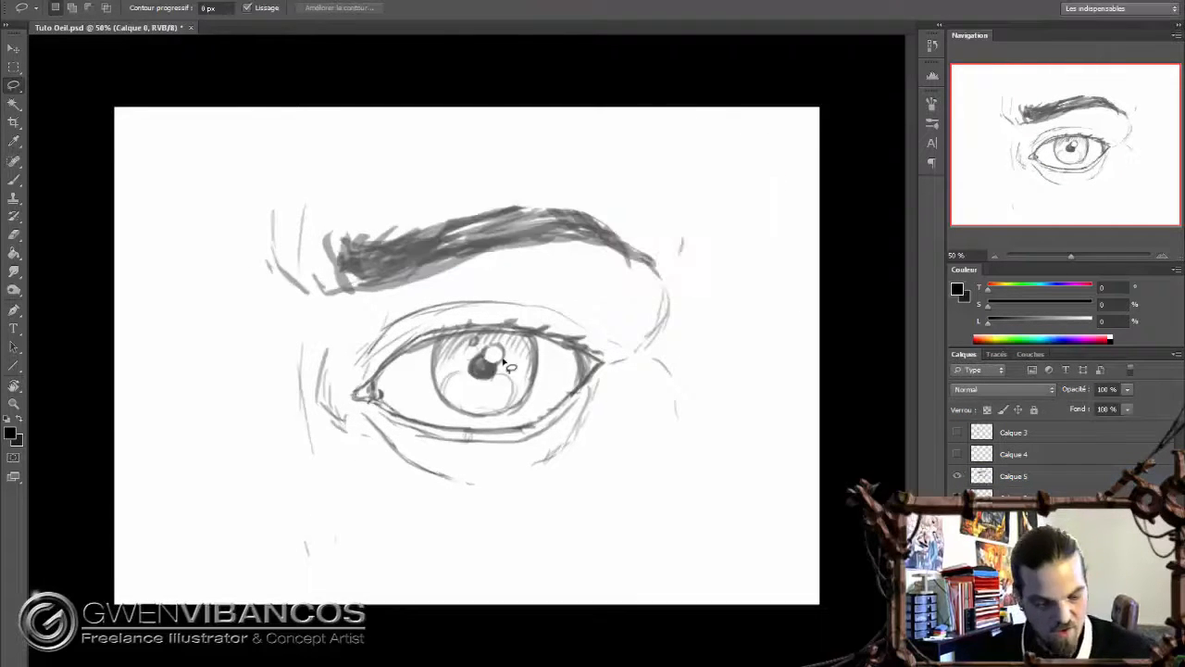
key(ctrl+u)
drag(881, 310, 855, 311)
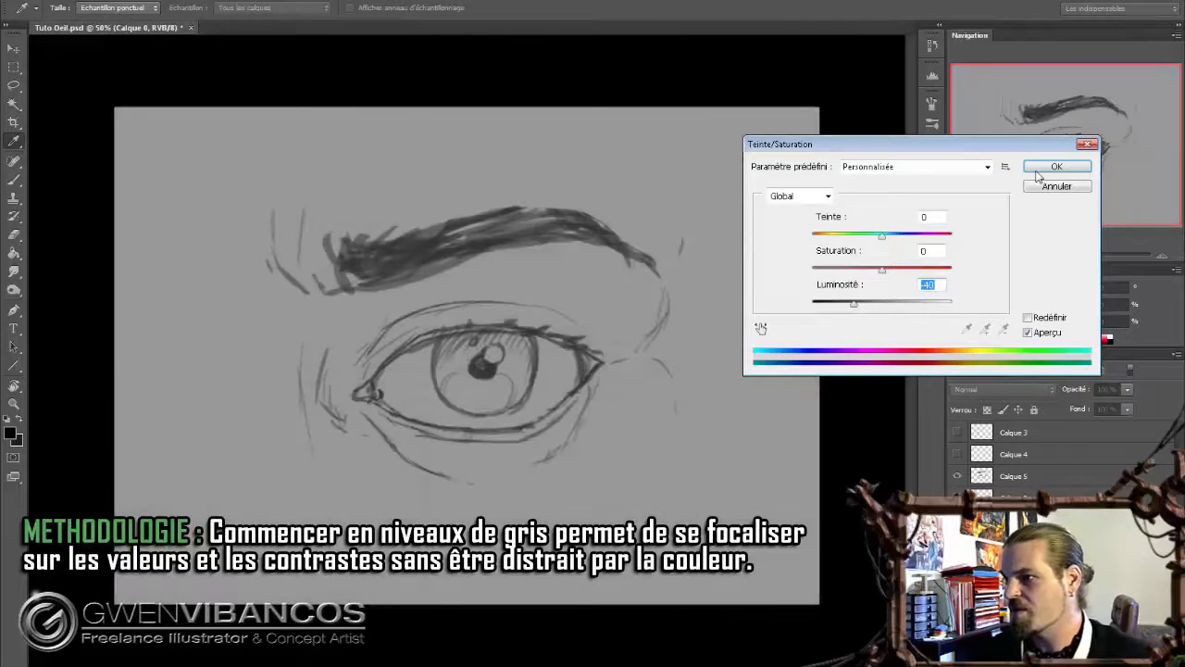
click(1055, 167)
Create a new layer above the sketch layer Calque 5 and set its blending mode to Produit
click(1051, 476)
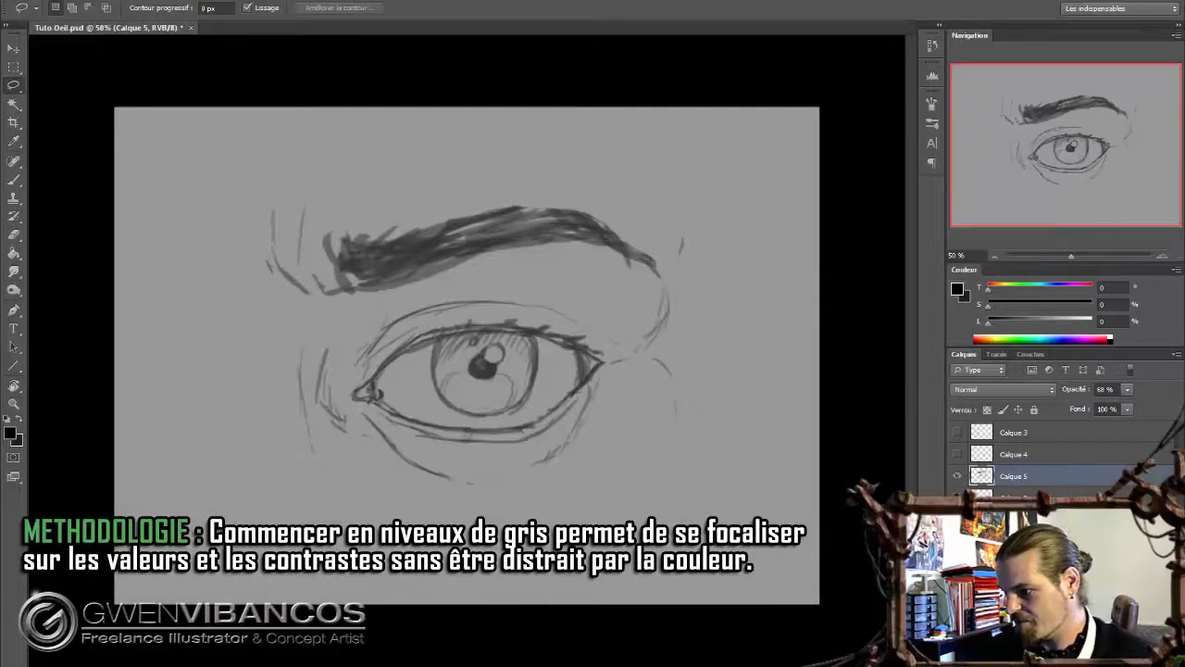
key(ctrl+shift+alt+n)
click(989, 388)
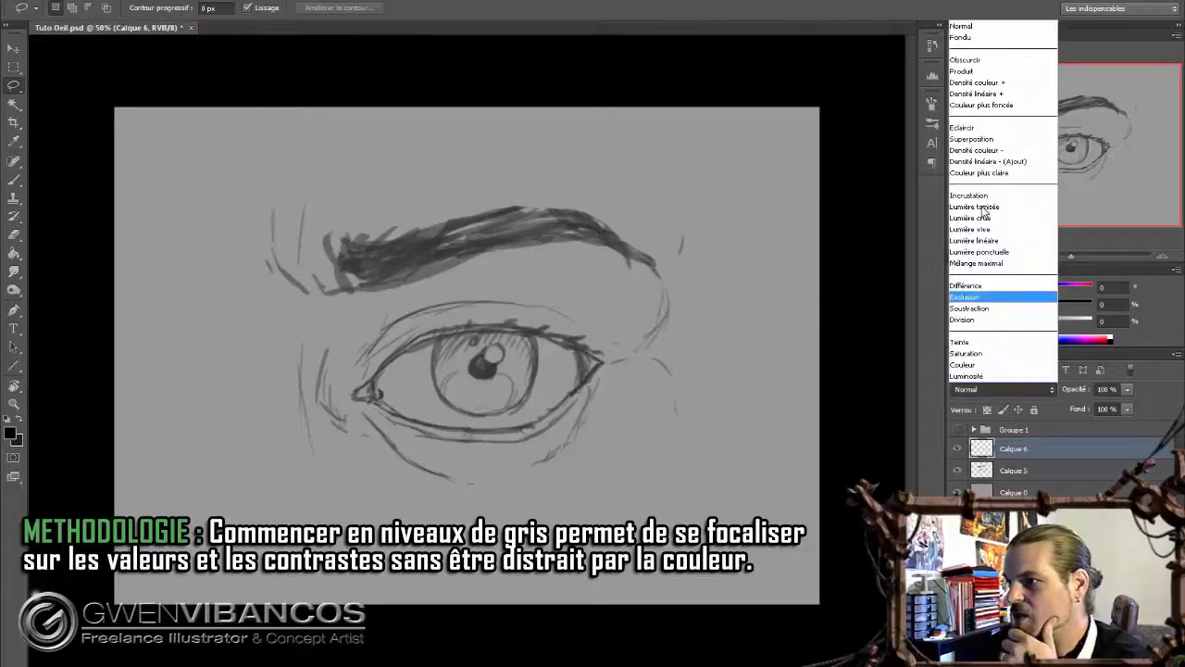
click(982, 73)
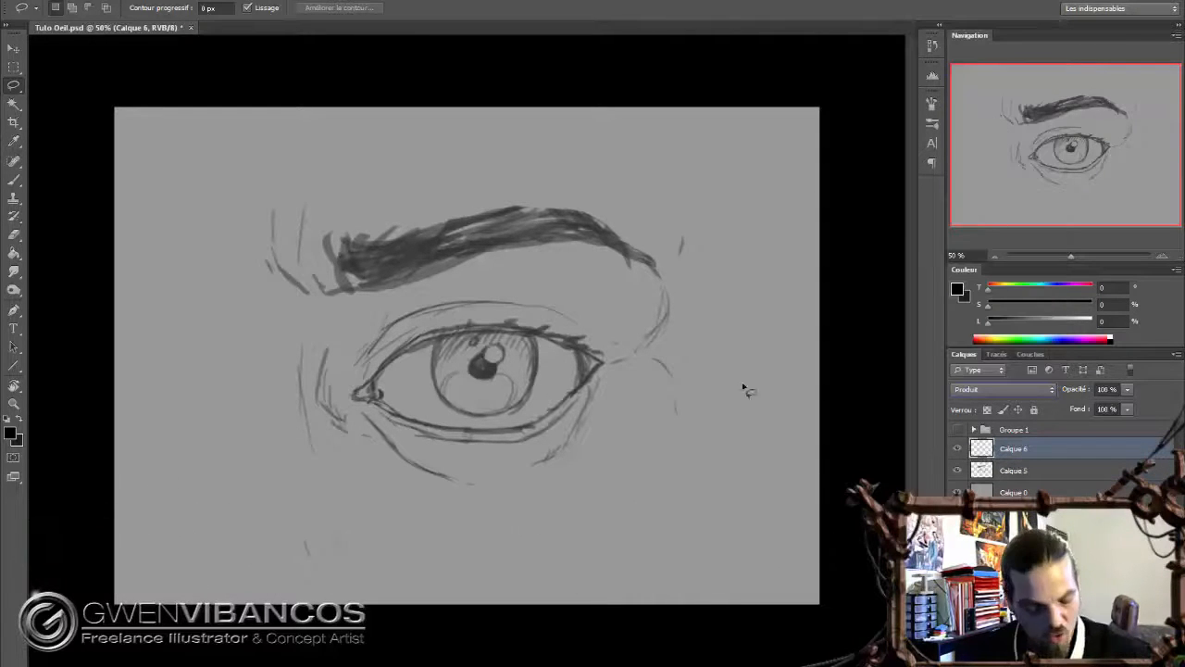
Set up the Brush with the 488 px soft round tip, 0% hardness and 20% opacity
right_click(512, 383)
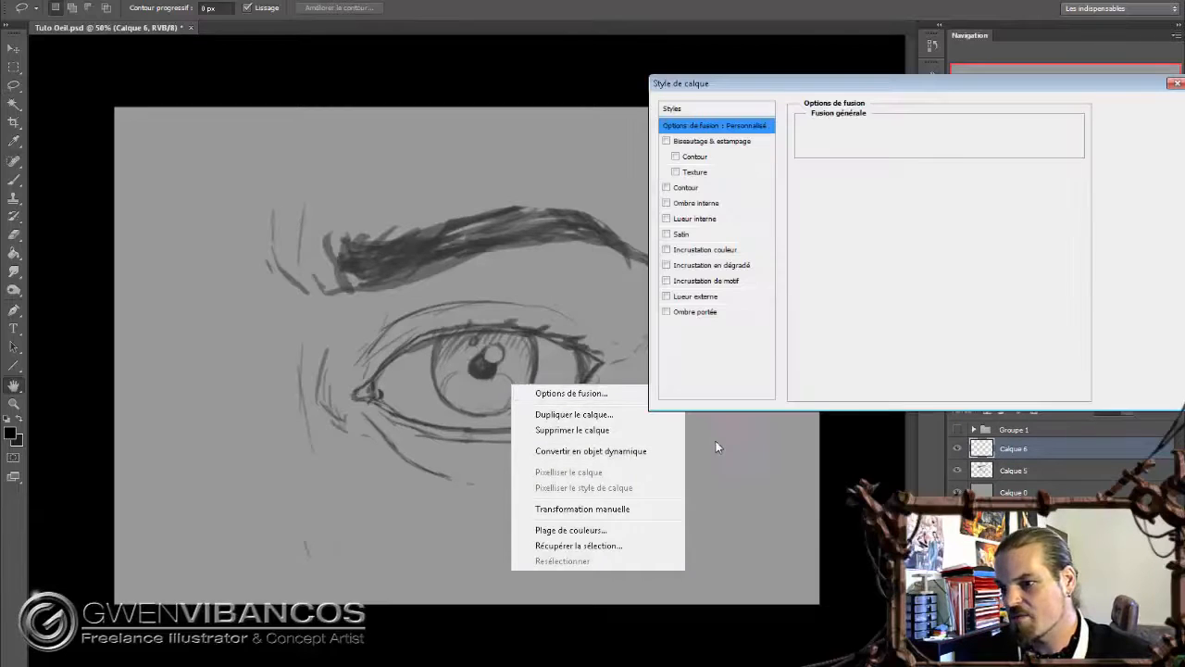
key(Escape)
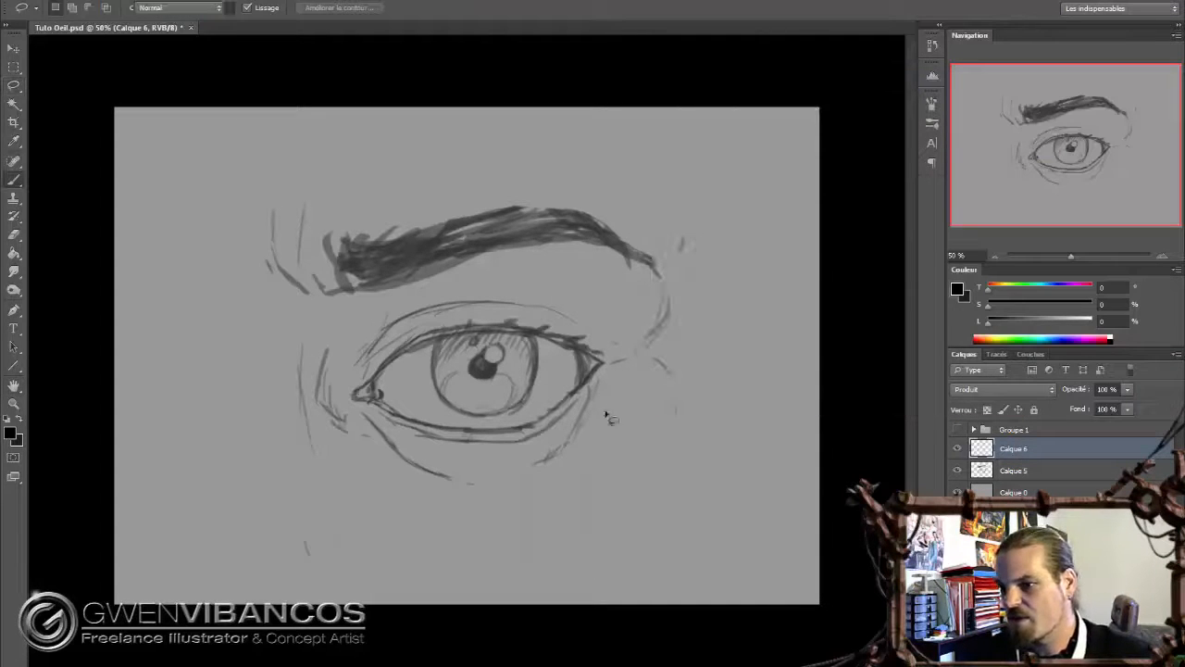
key(b)
right_click(699, 495)
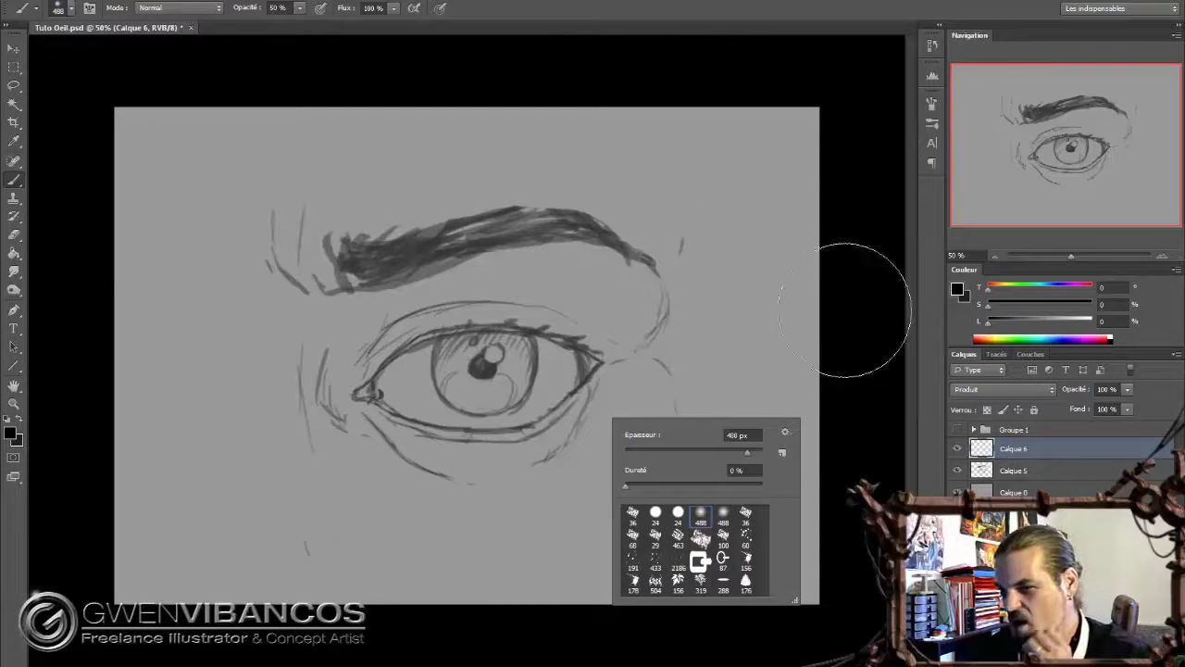
click(750, 334)
key(2)
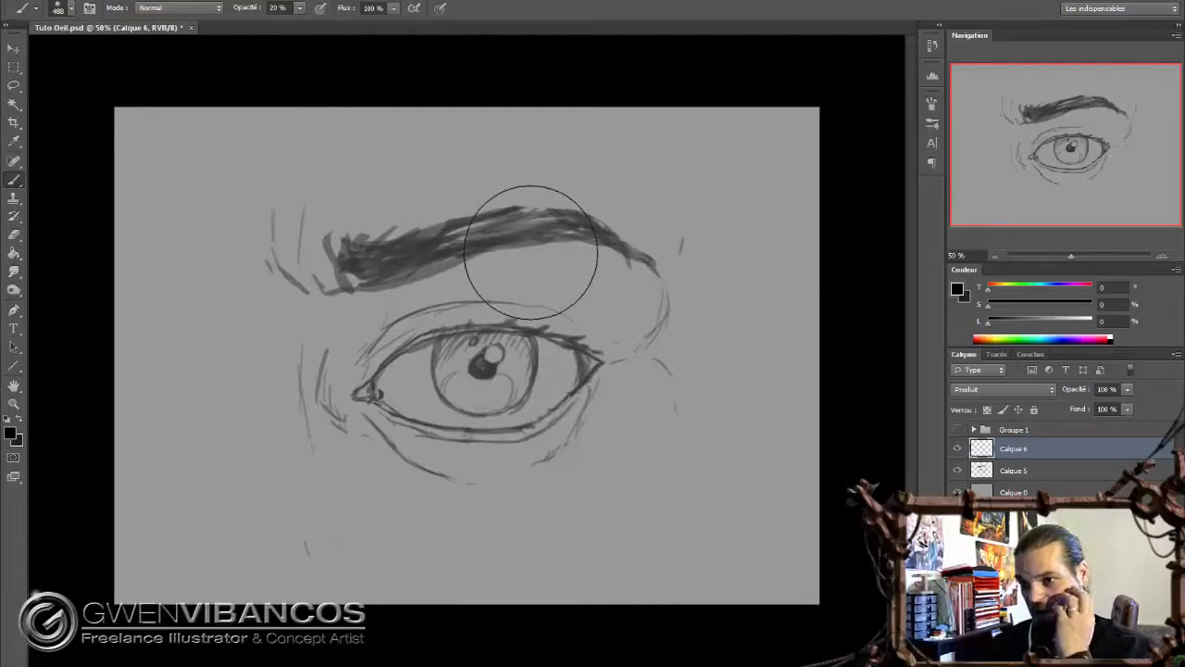
Shade the inner eye socket between the brow's inner end and the upper eyelid using the 488 px soft brush
right_click(404, 337)
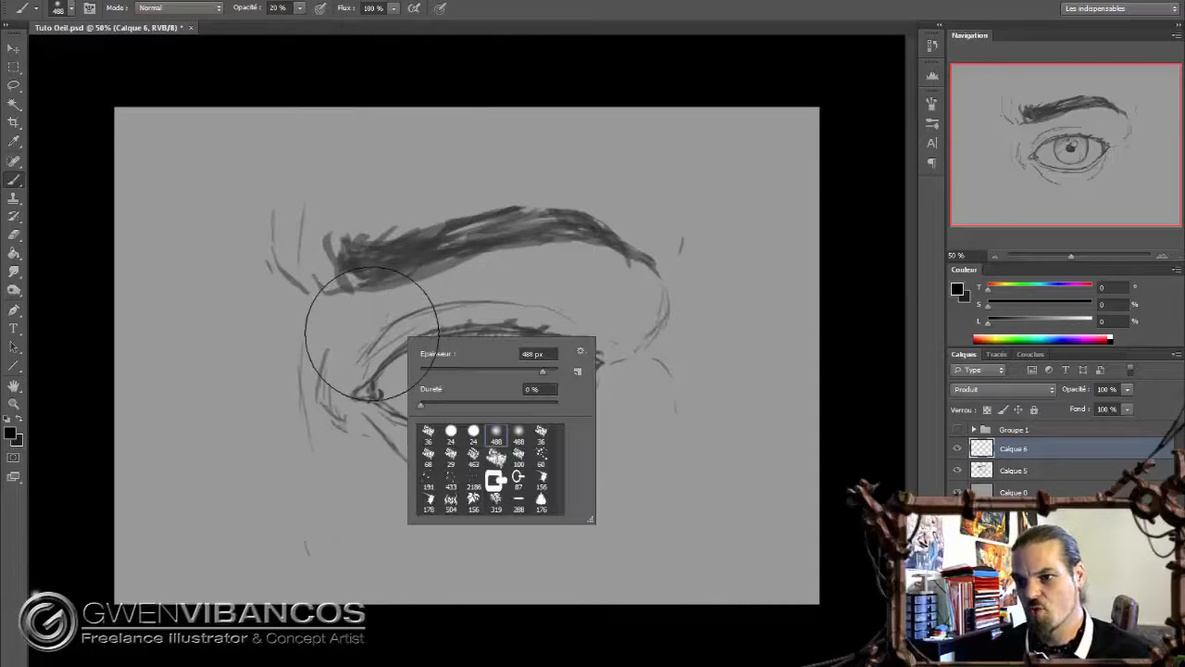
mouse_move(378, 326)
mouse_down()
mouse_move(346, 340)
mouse_move(432, 320)
mouse_move(421, 324)
mouse_up()
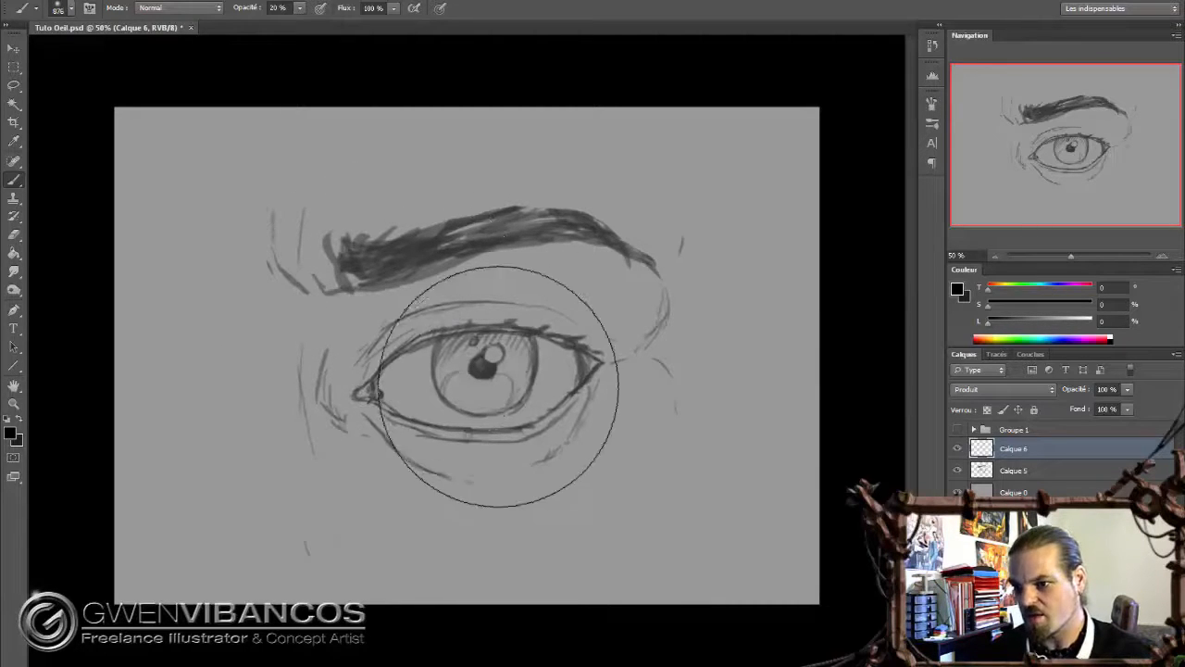
right_click(515, 389)
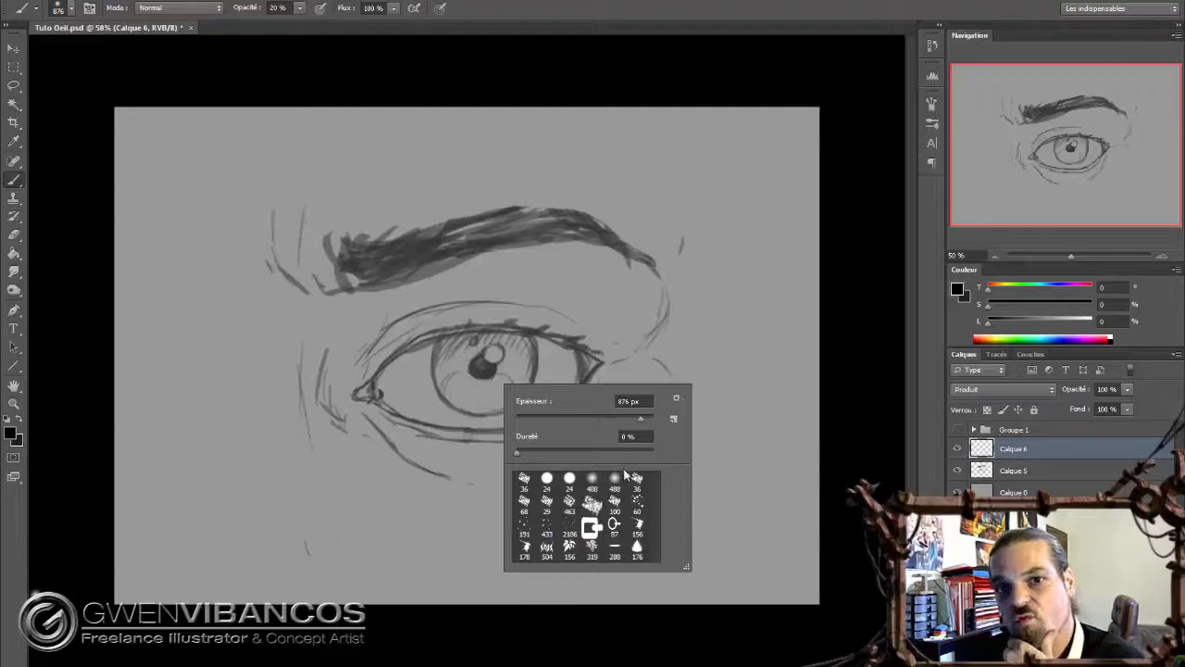
click(593, 479)
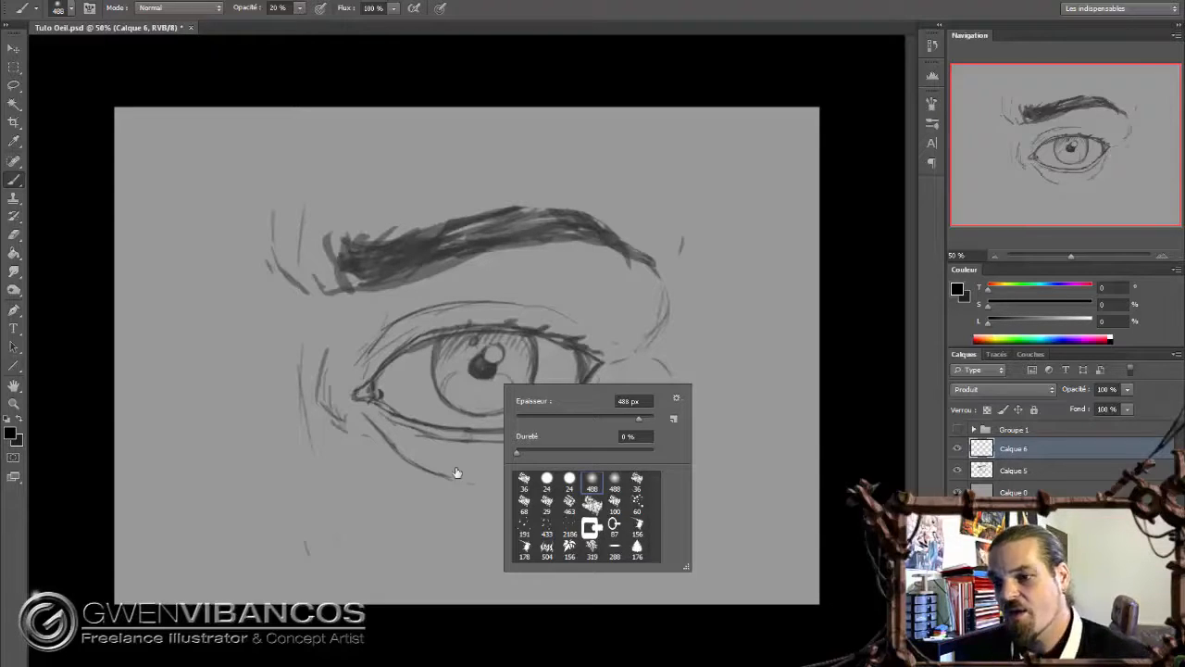
mouse_move(375, 324)
mouse_down()
mouse_move(354, 352)
mouse_move(387, 361)
mouse_move(367, 336)
mouse_move(344, 348)
mouse_move(440, 302)
mouse_move(395, 313)
mouse_up()
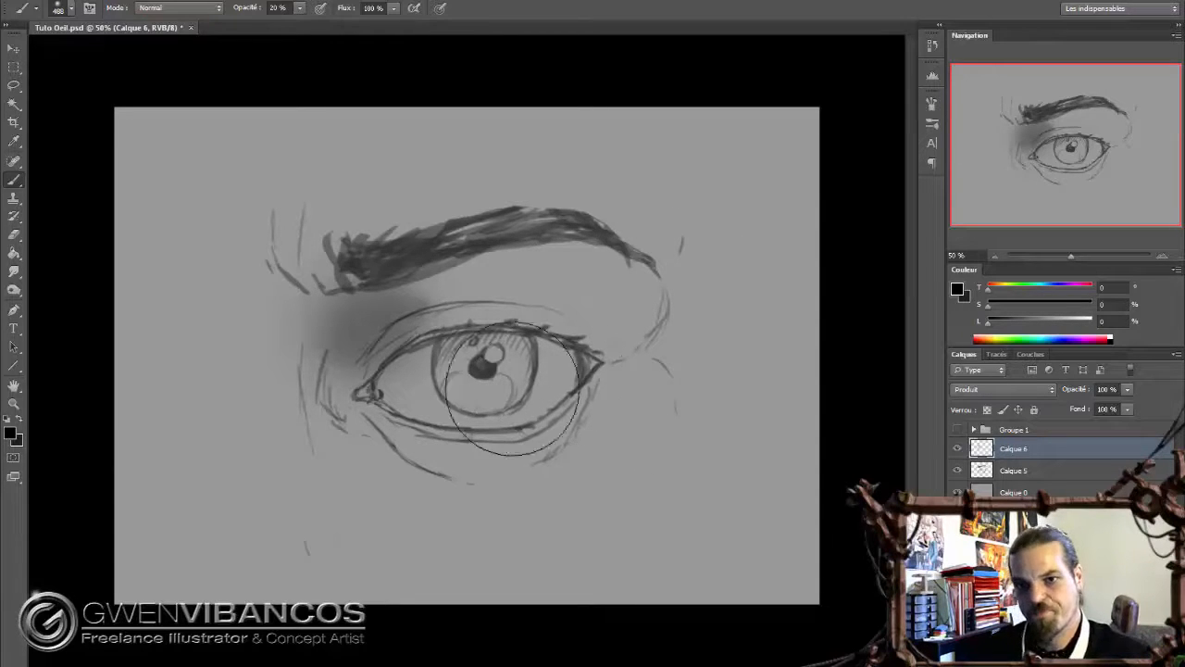
click(13, 84)
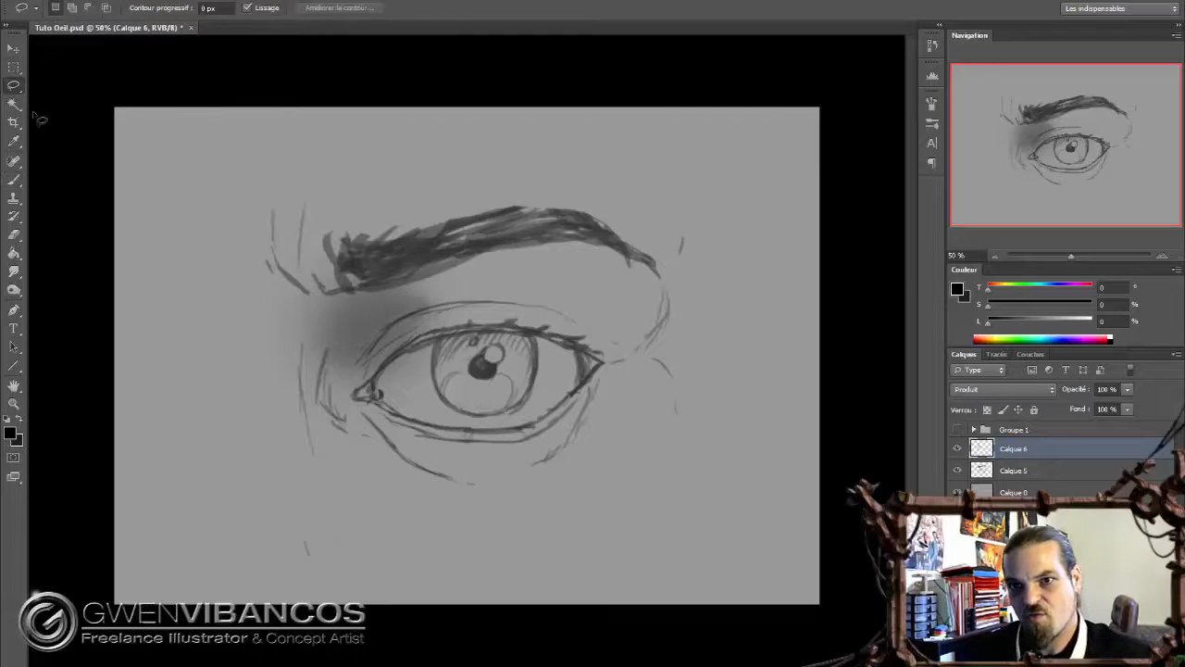
right_click(14, 86)
click(50, 97)
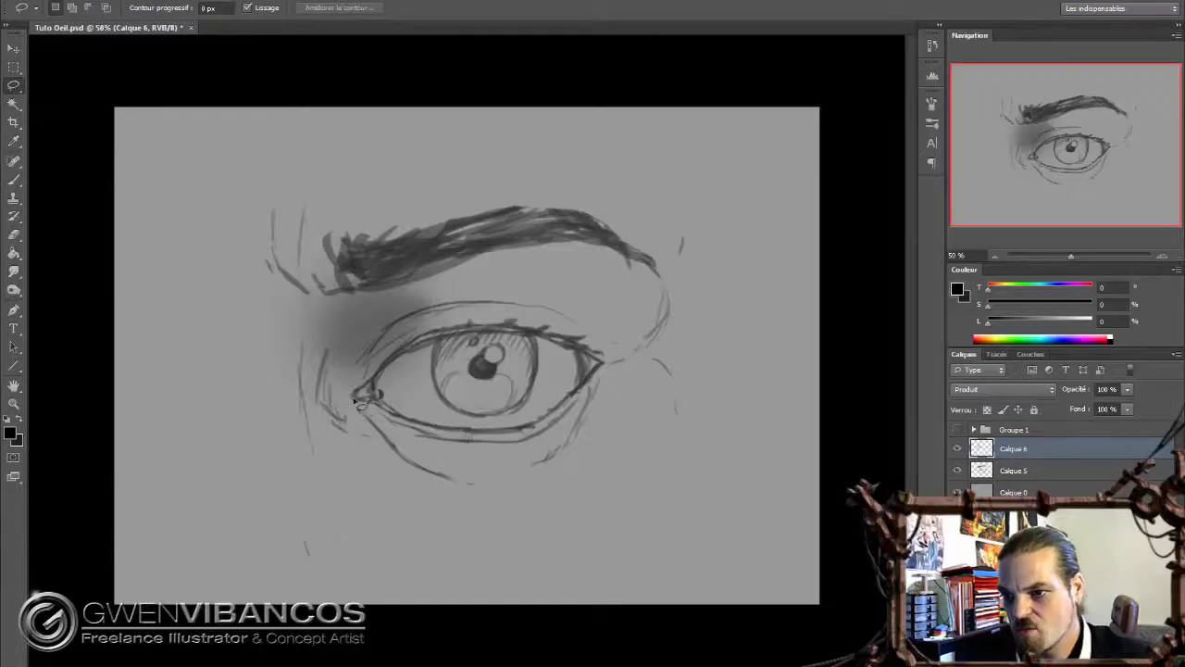
drag(360, 391, 376, 377)
click(594, 257)
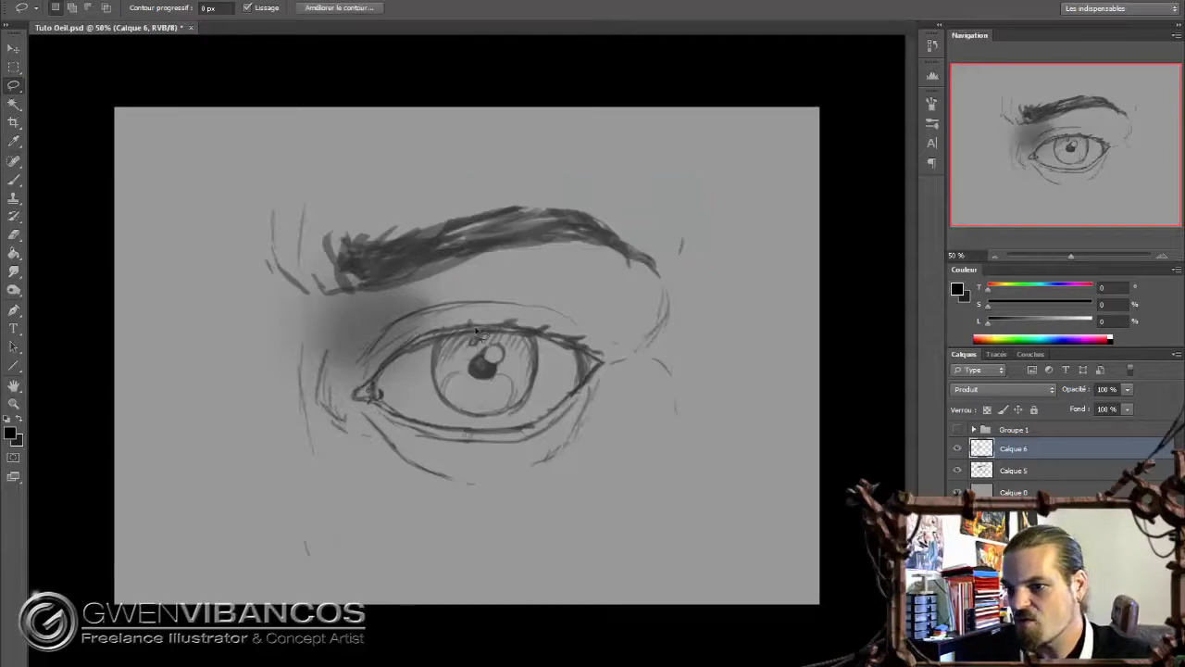
click(366, 391)
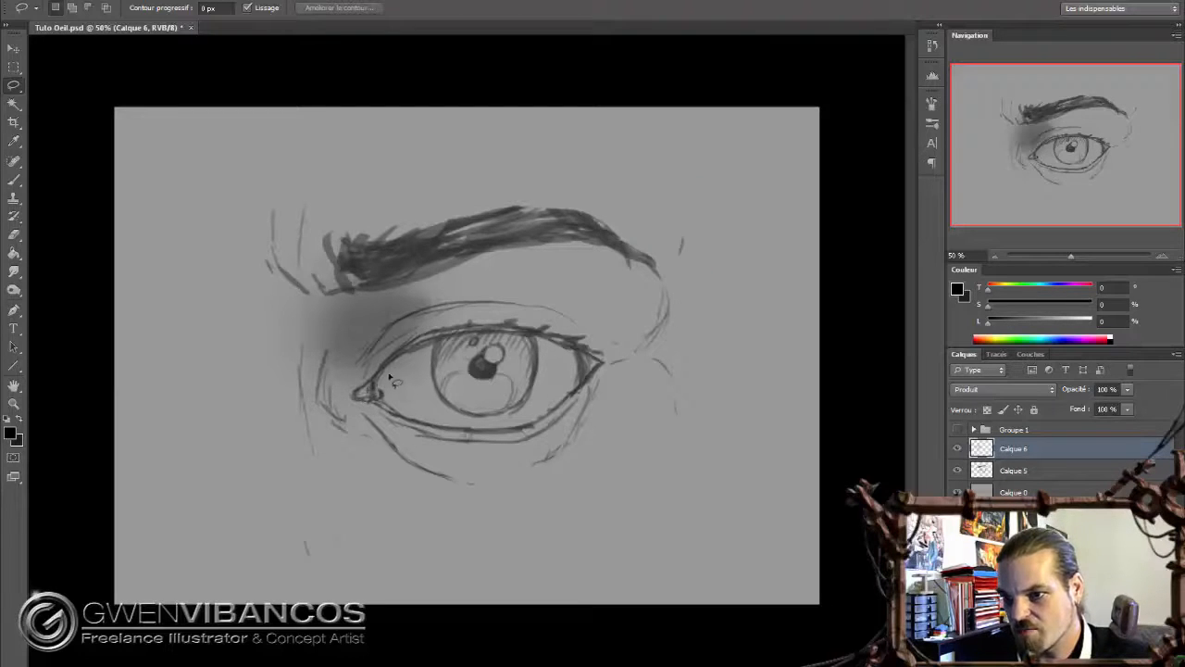
Outline the whole eye opening along the upper and lower lids as a selection with the Polygonal Lasso
right_click(14, 86)
click(55, 98)
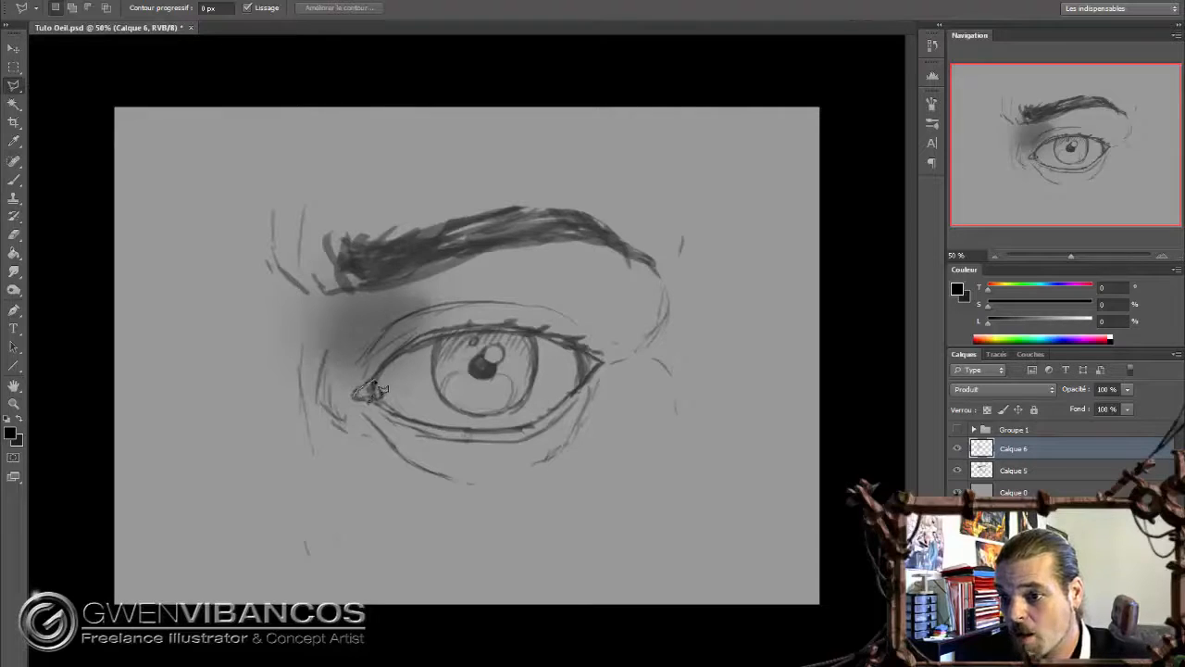
click(484, 333)
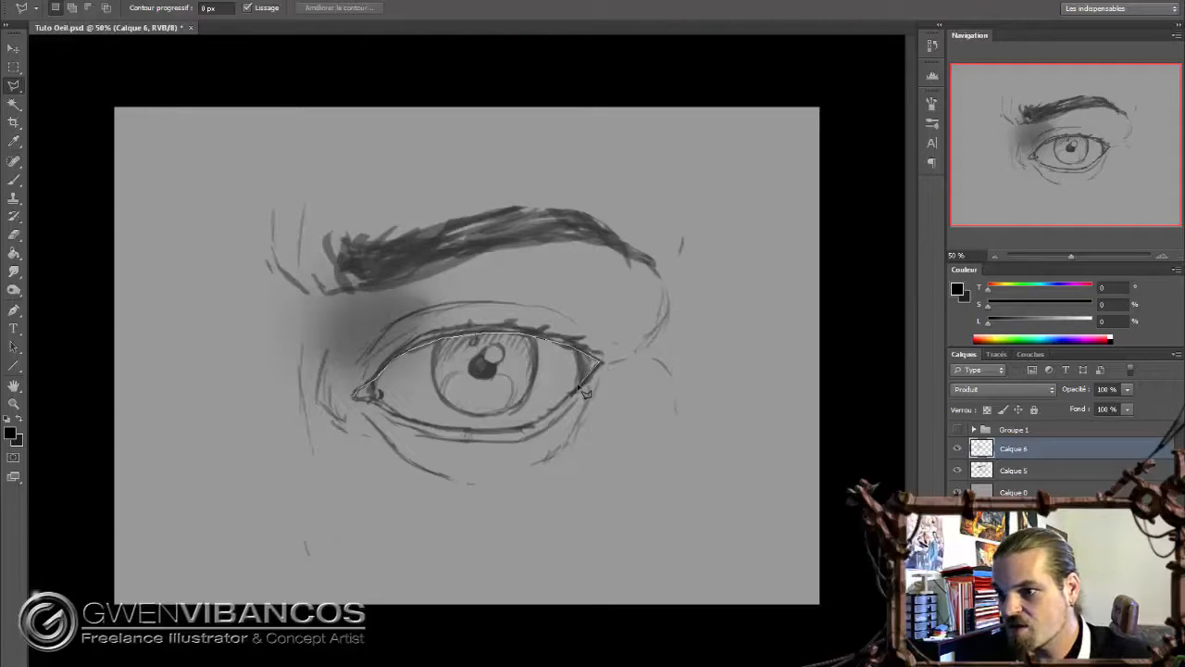
mouse_move(585, 391)
mouse_down()
mouse_move(520, 434)
mouse_move(425, 431)
mouse_up()
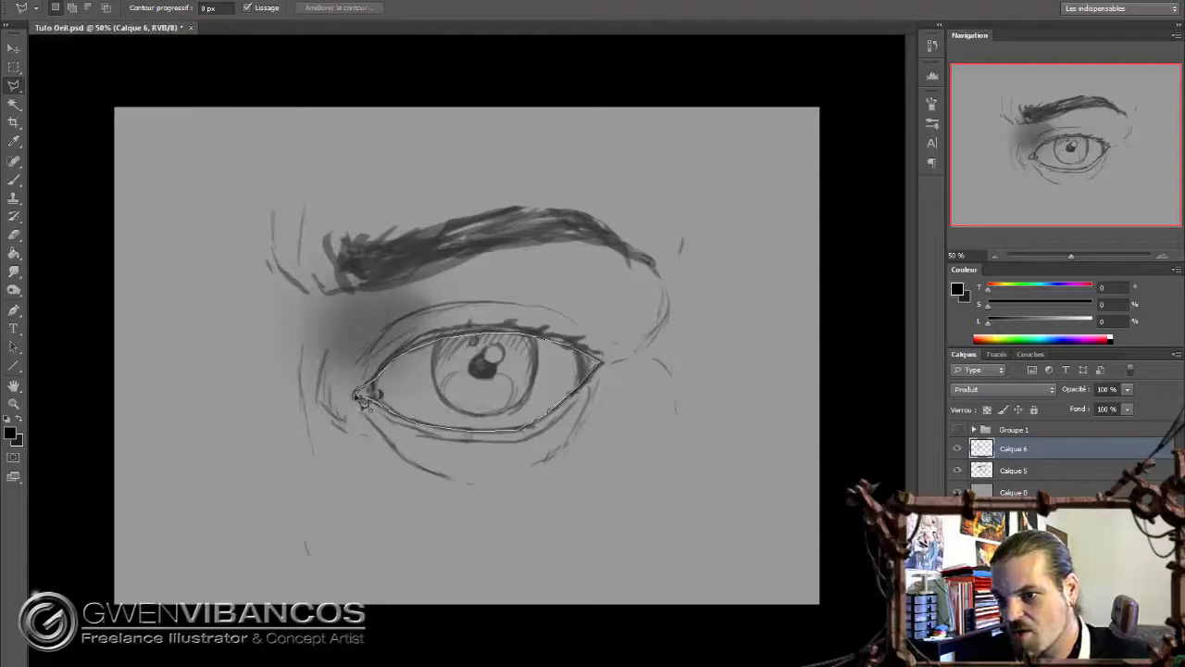
drag(359, 396, 363, 393)
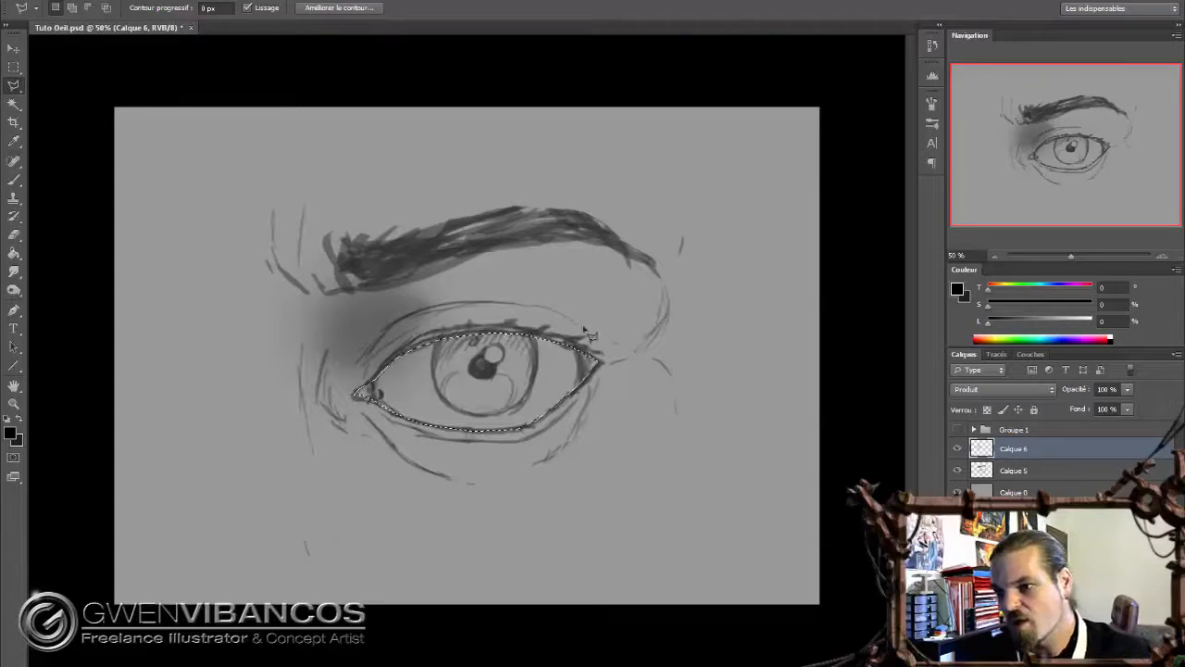
Shade the corners and edges of the eyeball inside the selection with a 324 px soft brush at 20% opacity, and deselect
key(b)
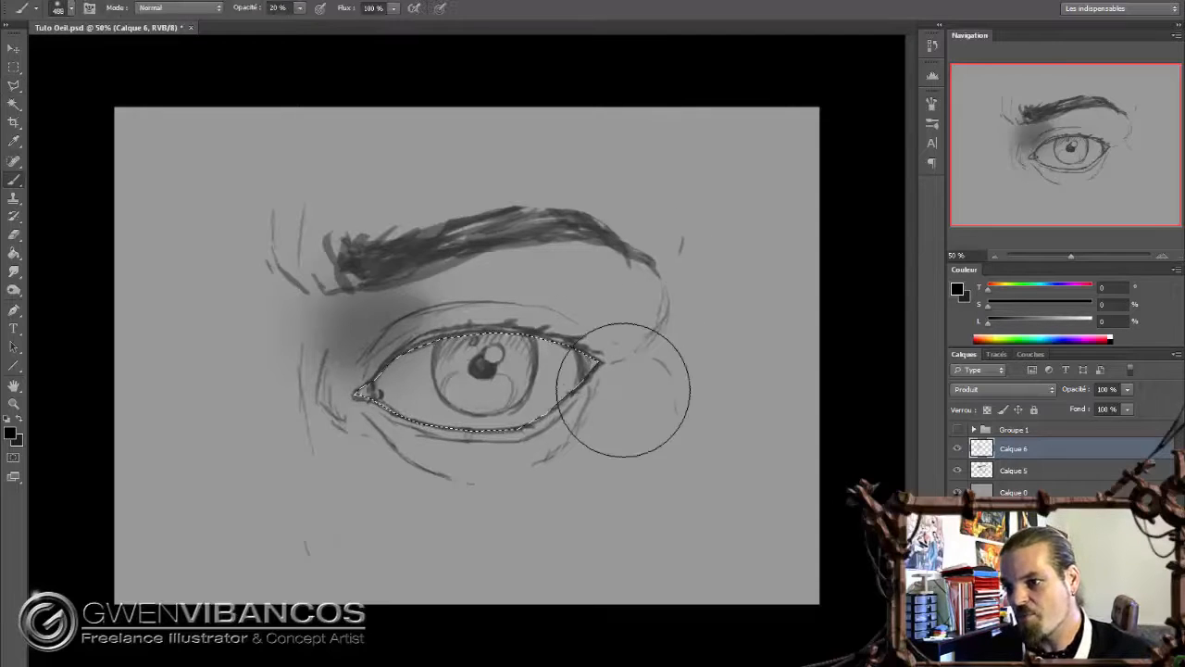
drag(633, 281, 589, 302)
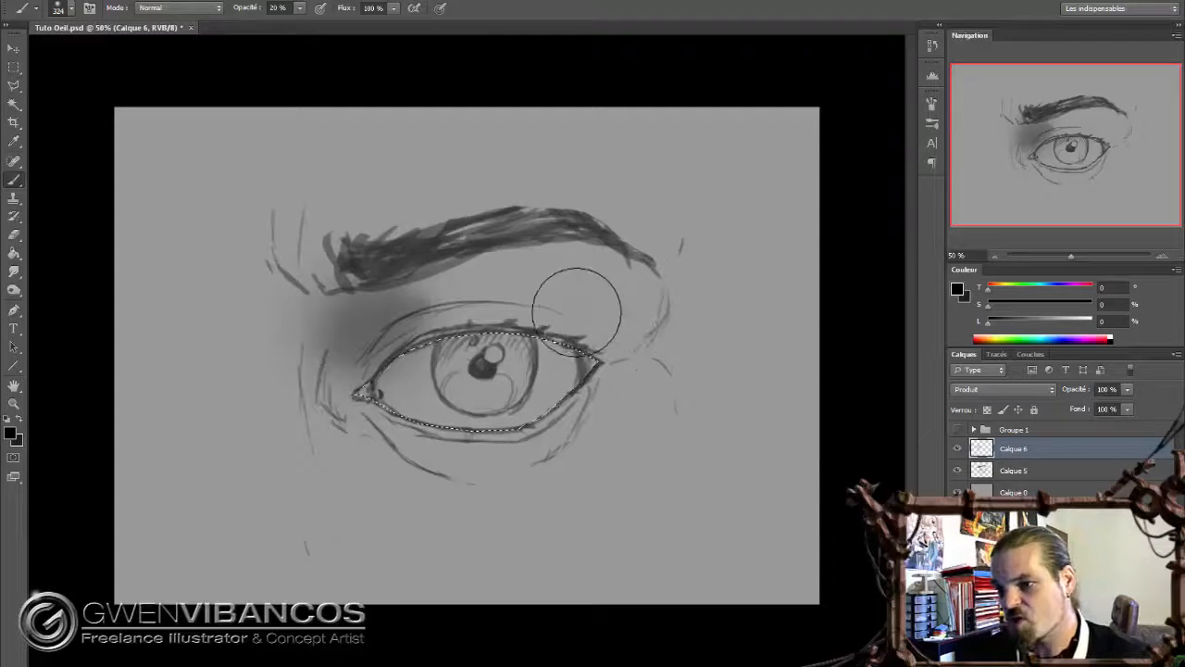
mouse_move(580, 341)
mouse_down()
mouse_move(602, 403)
mouse_move(576, 419)
mouse_up()
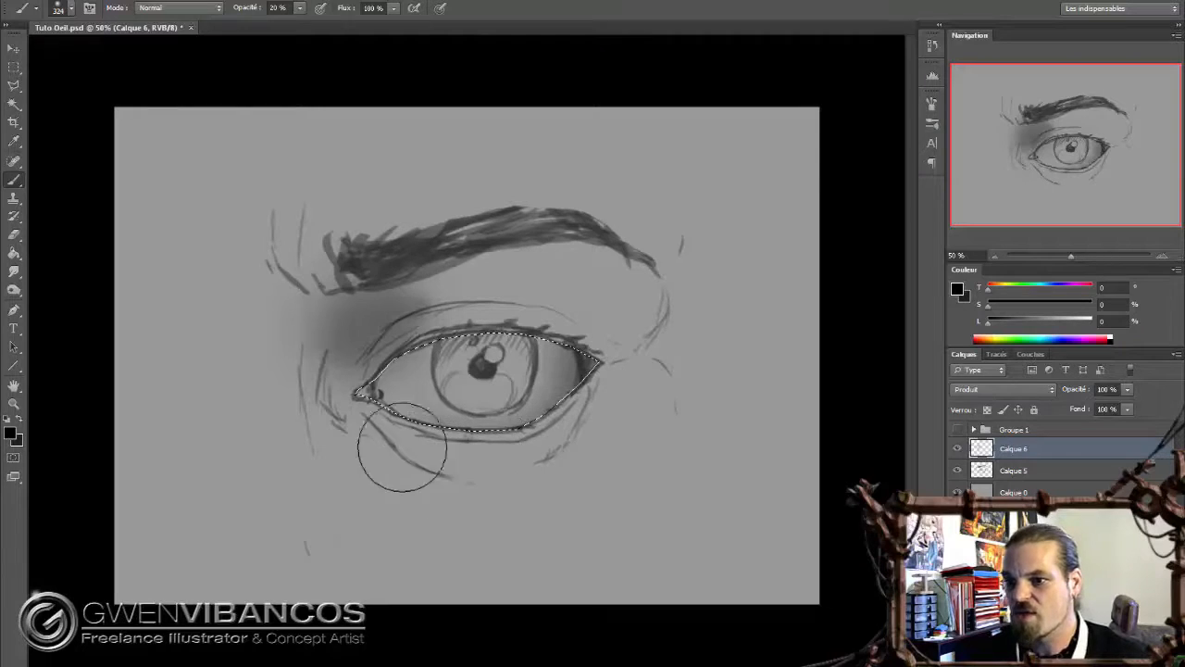
mouse_move(401, 453)
mouse_down()
mouse_move(340, 357)
mouse_move(371, 445)
mouse_move(414, 440)
mouse_up()
drag(626, 363, 533, 465)
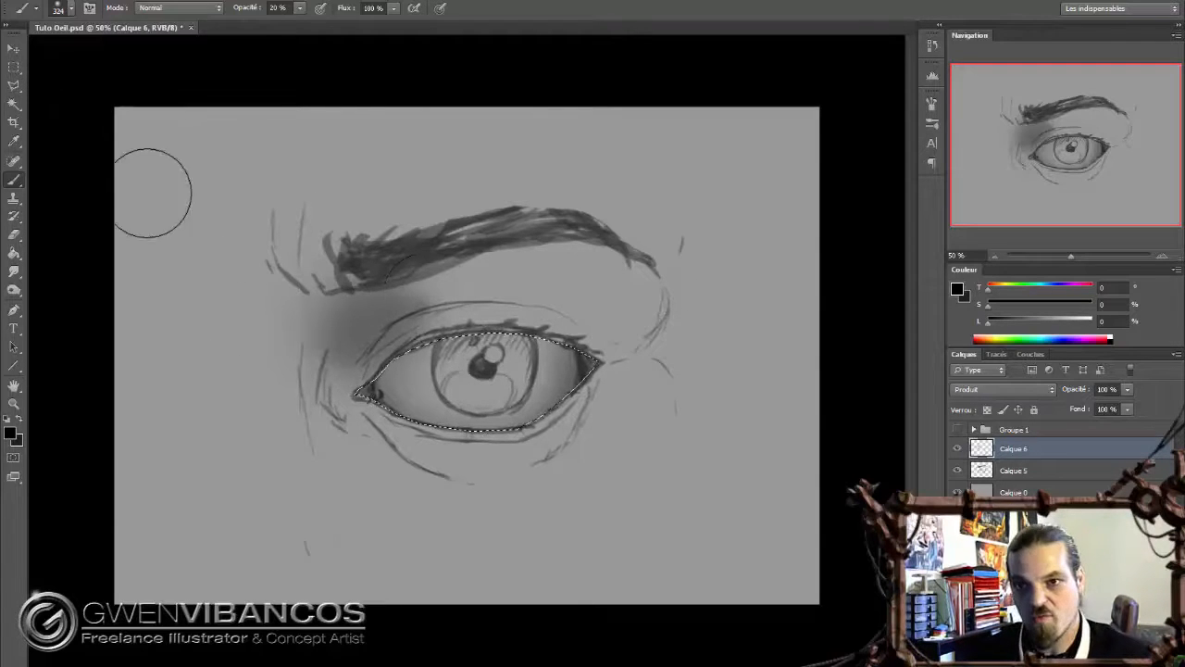
click(14, 84)
key(ctrl+d)
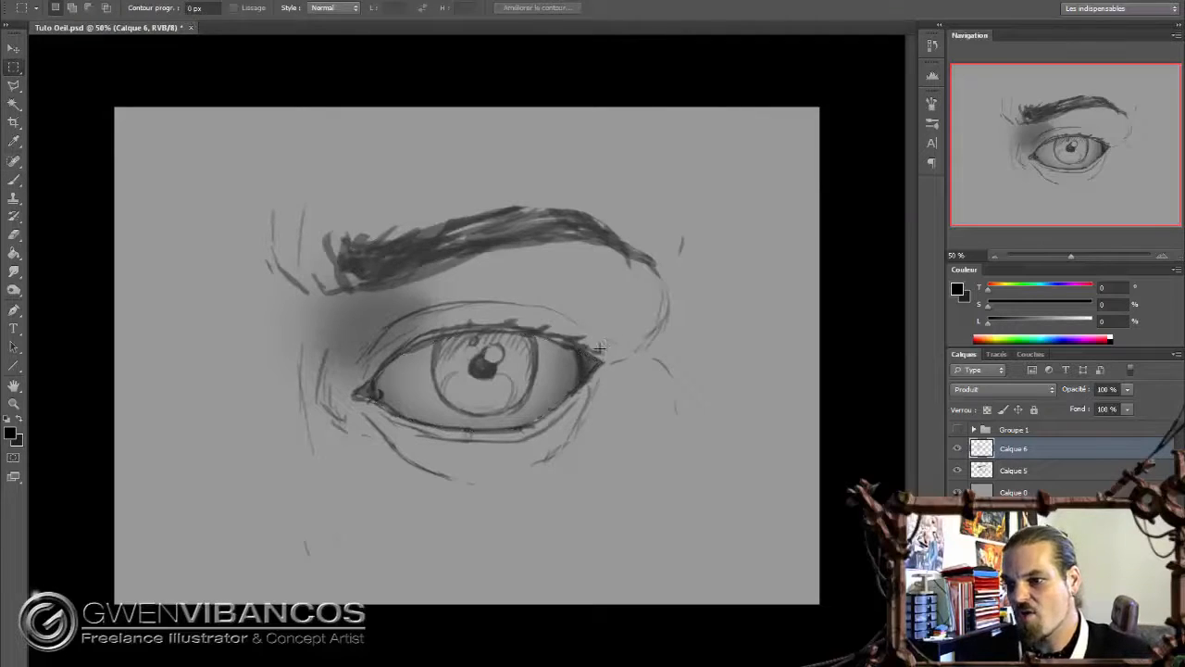
Darken the upper part of the iris with the soft brush reduced to 141 px
key(b)
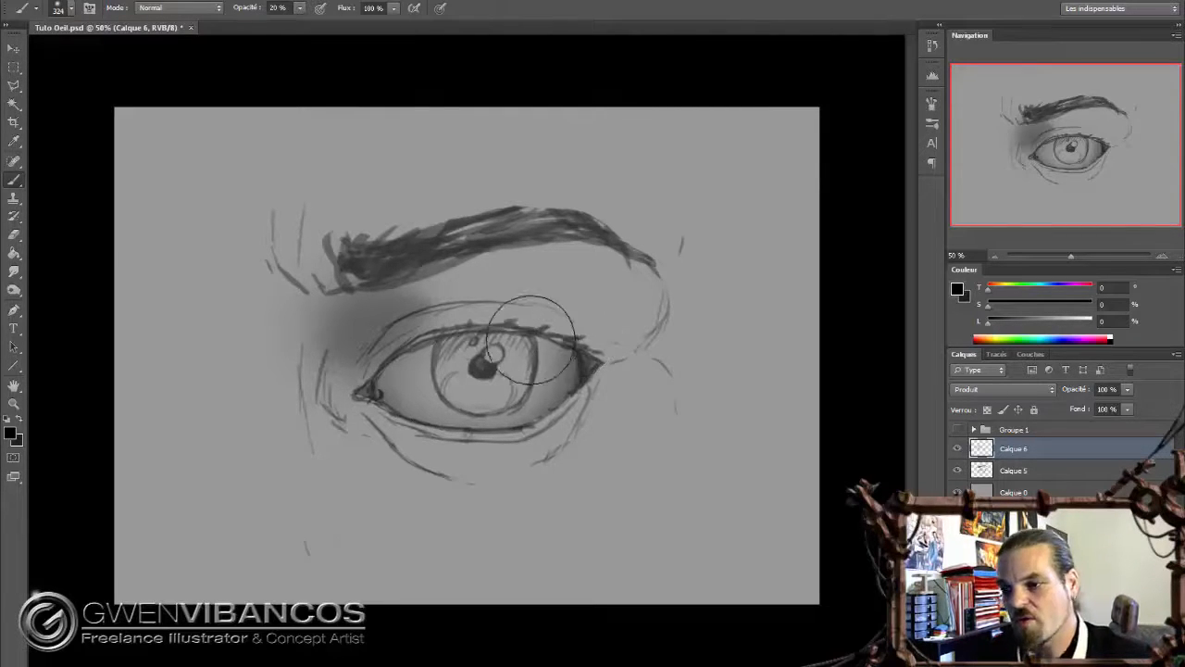
right_click(547, 358)
click(642, 391)
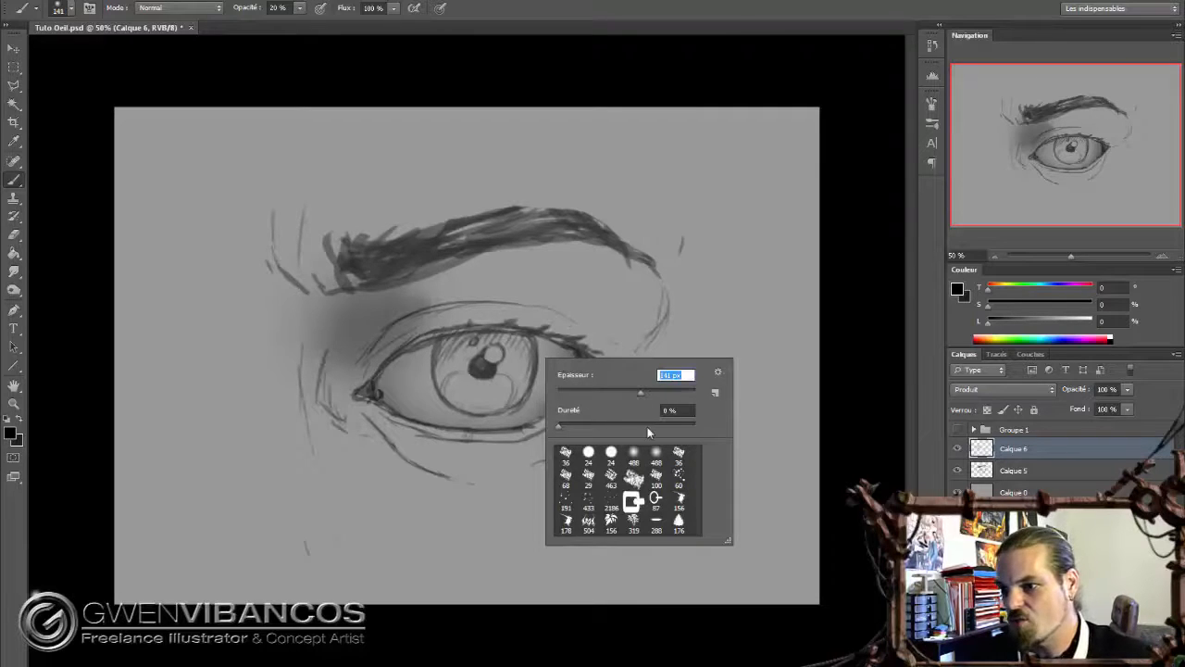
mouse_move(450, 341)
mouse_down()
mouse_move(439, 354)
mouse_move(448, 347)
mouse_move(451, 364)
mouse_move(509, 342)
mouse_move(526, 356)
mouse_move(511, 368)
mouse_up()
Erase the shading over the round highlight in the iris using a soft round Eraser tip of 101 px
key(e)
right_click(511, 355)
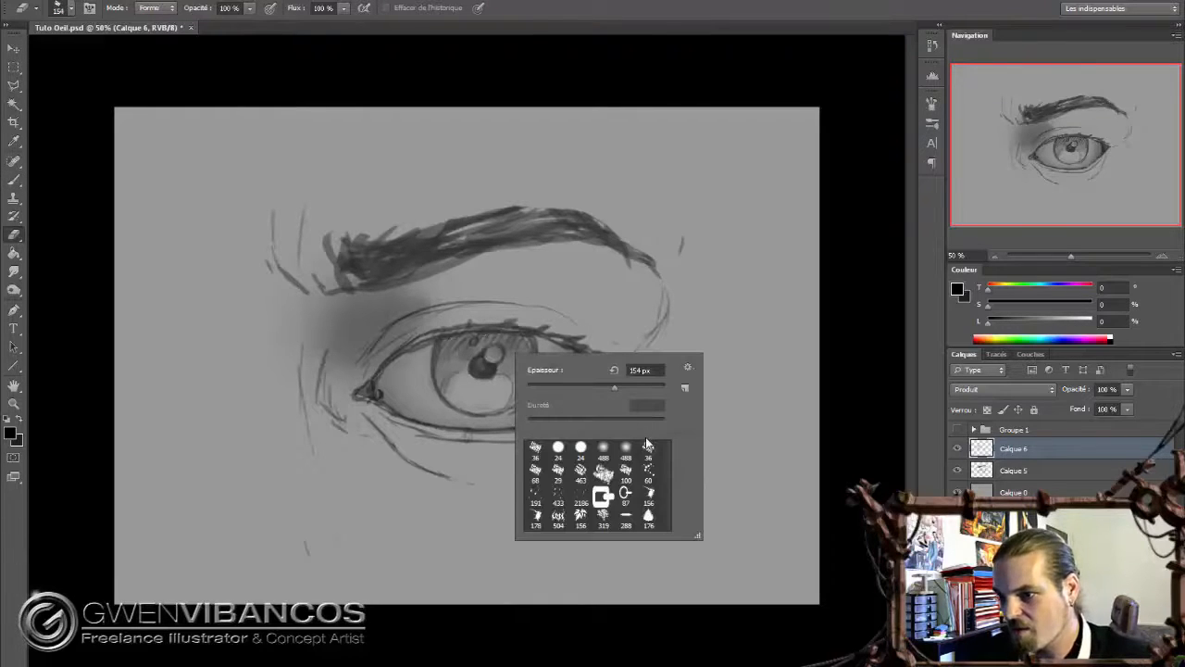
click(604, 450)
click(598, 388)
click(495, 354)
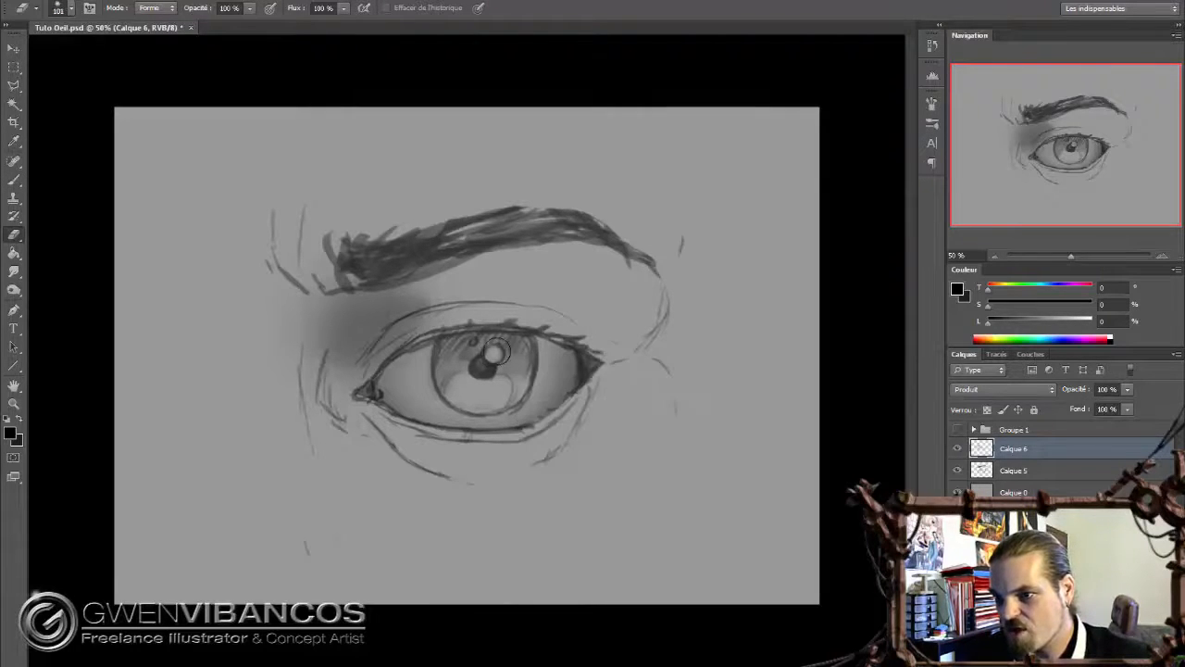
Erase stray shading around the iris highlight, and darken the iris along the upper lid with a 97 px soft brush at 20% opacity
key(b)
key(e)
mouse_move(482, 343)
mouse_down()
mouse_move(452, 339)
mouse_move(515, 331)
mouse_move(451, 336)
mouse_move(504, 333)
mouse_move(589, 362)
mouse_move(528, 338)
mouse_move(582, 376)
mouse_up()
click(474, 340)
key(b)
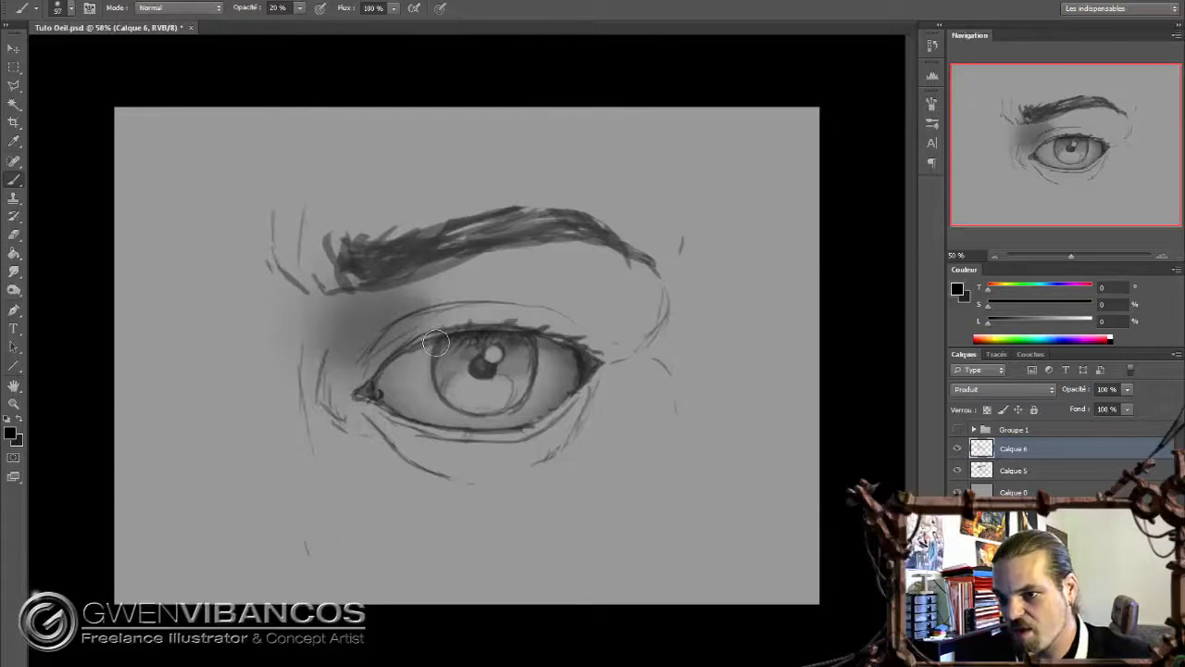
mouse_move(439, 341)
mouse_down()
mouse_move(367, 387)
mouse_move(424, 350)
mouse_move(515, 332)
mouse_up()
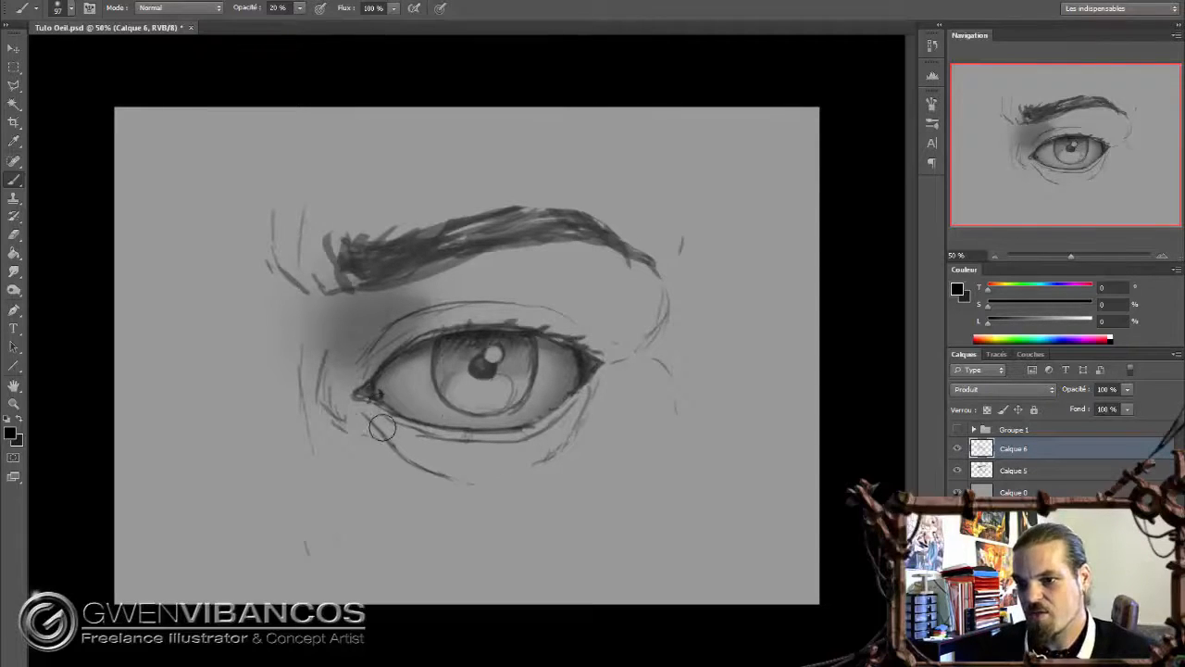
Shade the fold under the lower lid with the soft brush, and refine its ends with the 36 px textured brush at 10% opacity
mouse_move(361, 408)
mouse_down()
mouse_move(418, 458)
mouse_move(482, 455)
mouse_move(484, 466)
mouse_move(540, 450)
mouse_move(579, 407)
mouse_move(551, 421)
mouse_up()
right_click(551, 421)
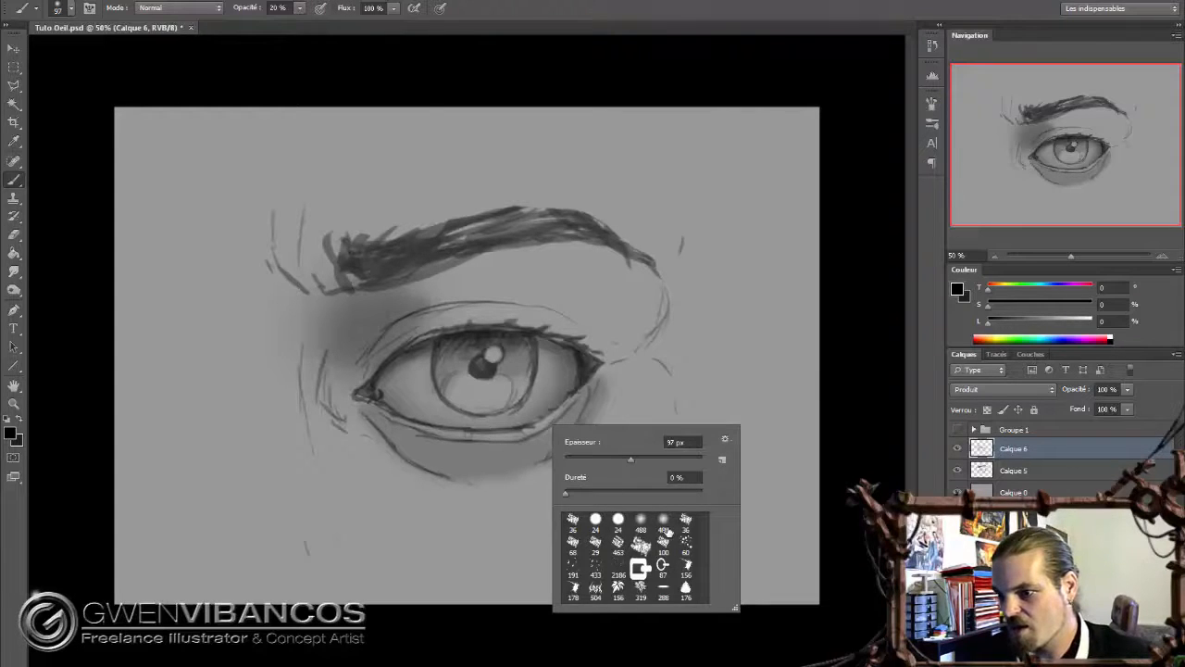
click(686, 521)
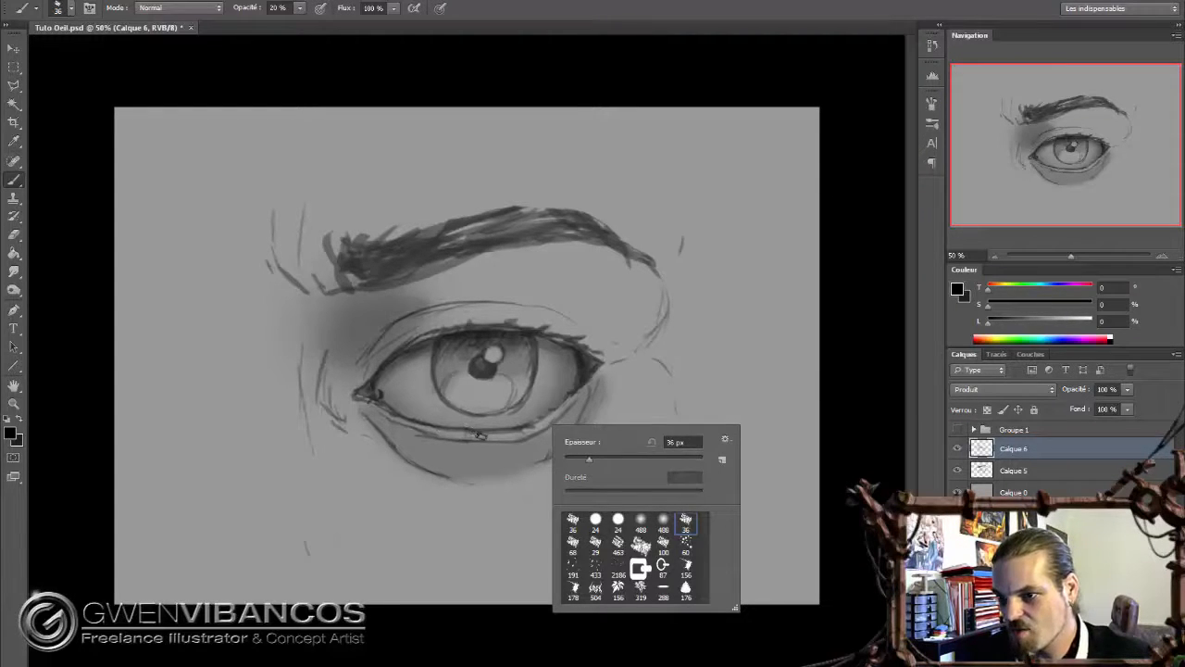
mouse_move(479, 436)
mouse_down()
mouse_move(529, 444)
mouse_move(508, 434)
mouse_move(539, 438)
mouse_move(575, 398)
mouse_move(540, 426)
mouse_up()
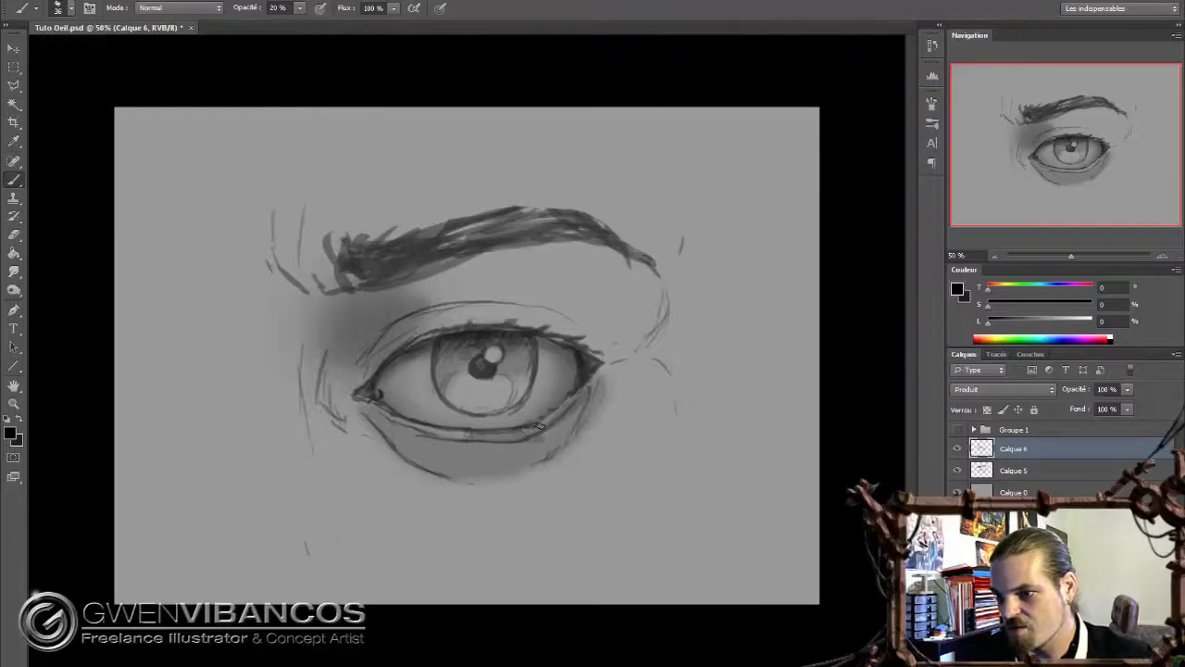
key(ctrl+z)
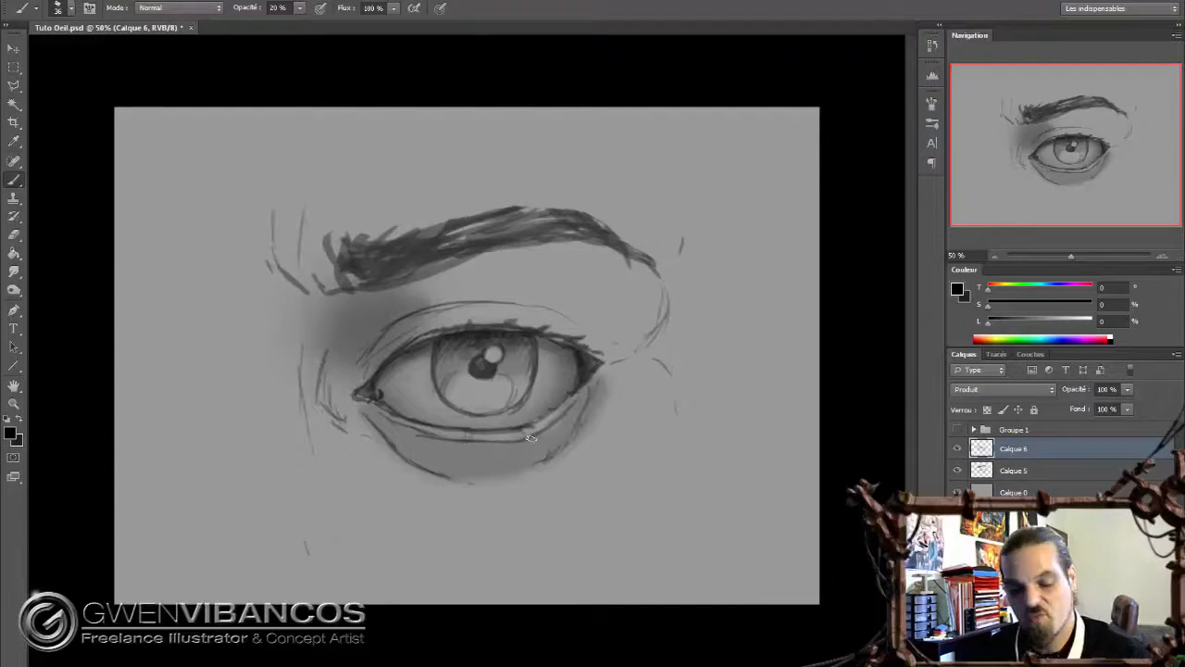
drag(534, 440, 593, 390)
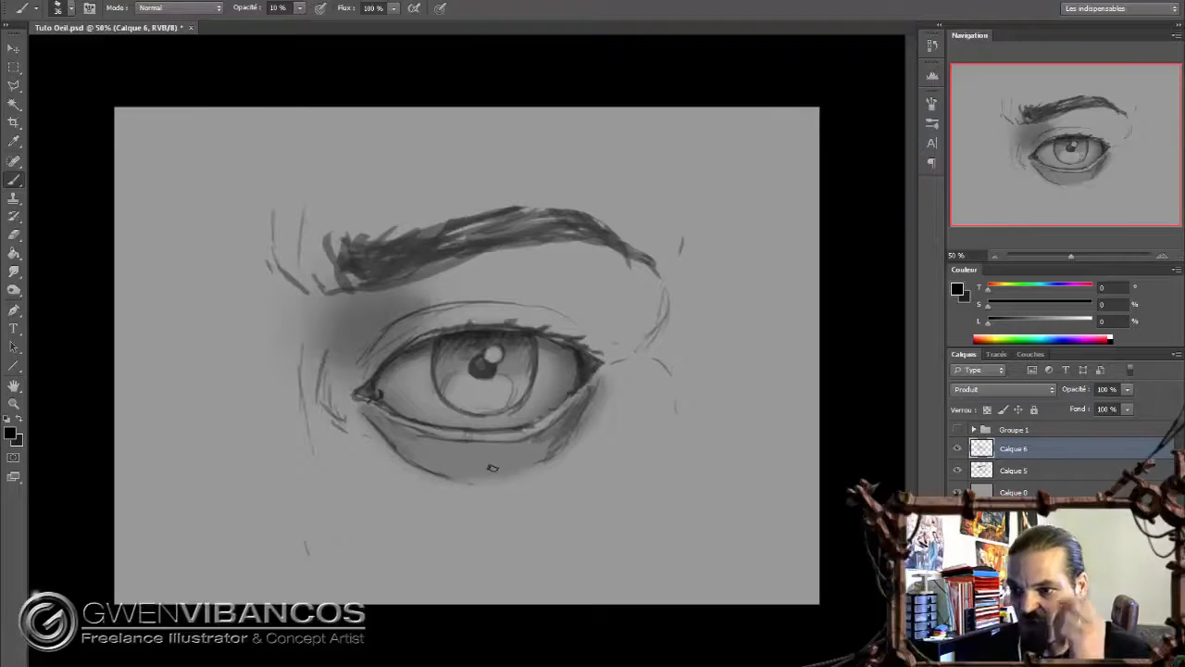
drag(389, 427, 416, 439)
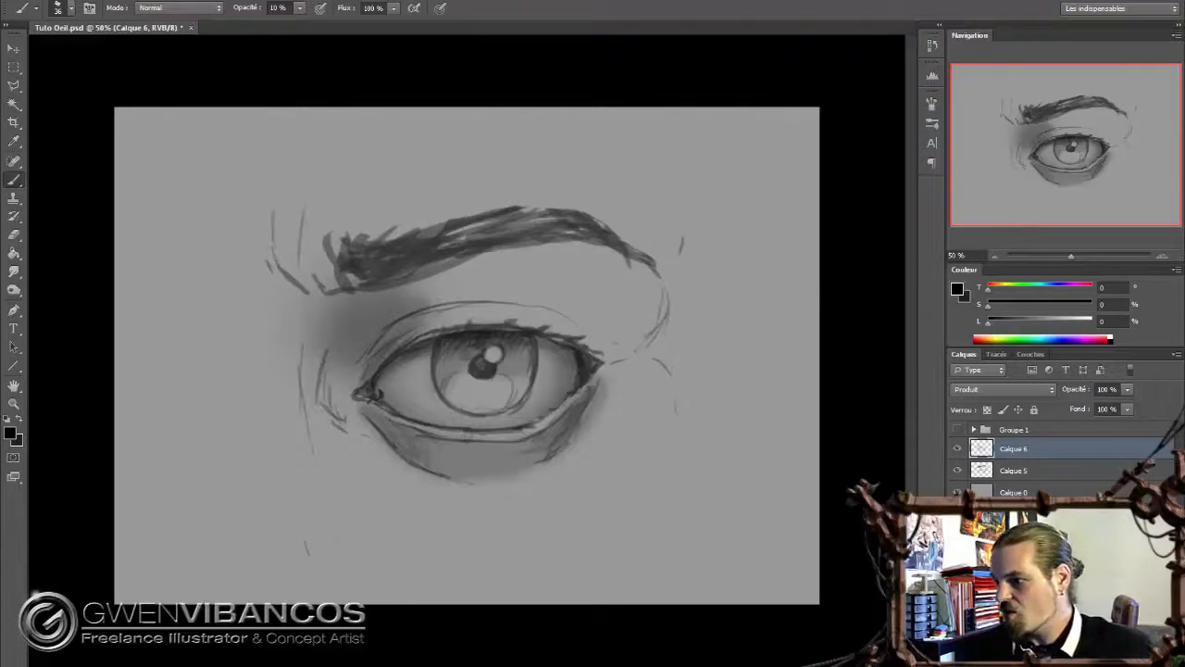
Create a new layer above Calque 6 and set the foreground colour to a red with hue 0, saturation 73% and luminosity 63%
key(ctrl+shift+alt+n)
click(987, 335)
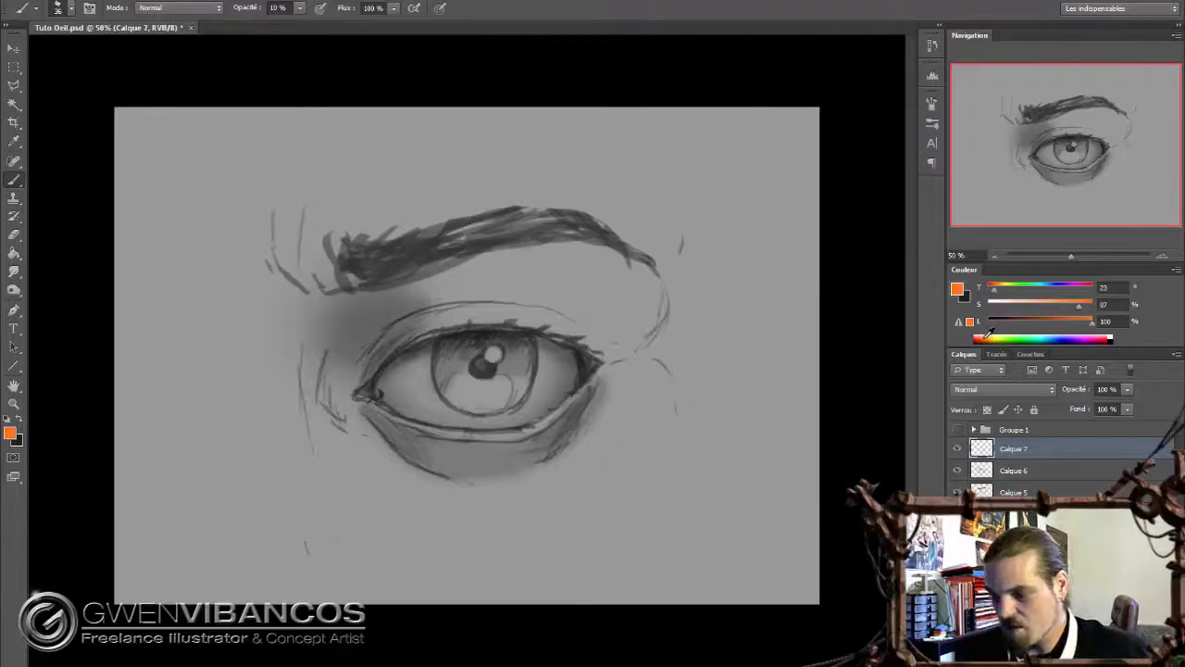
drag(1034, 304, 1007, 305)
drag(994, 290, 983, 290)
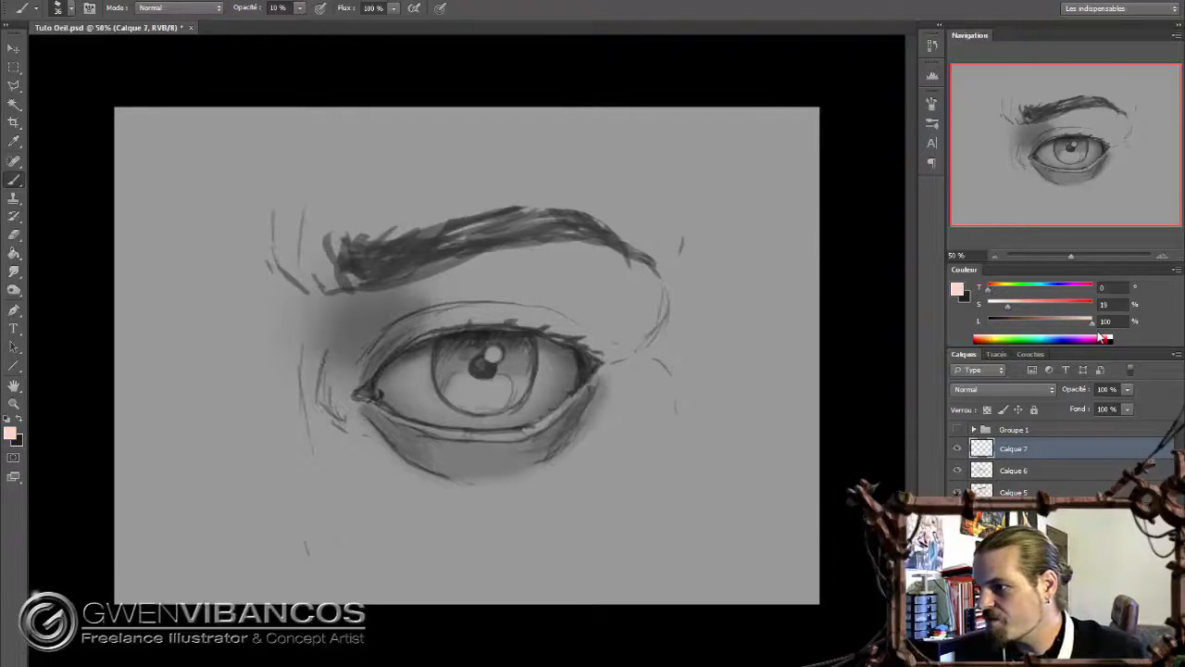
drag(1091, 324, 1013, 329)
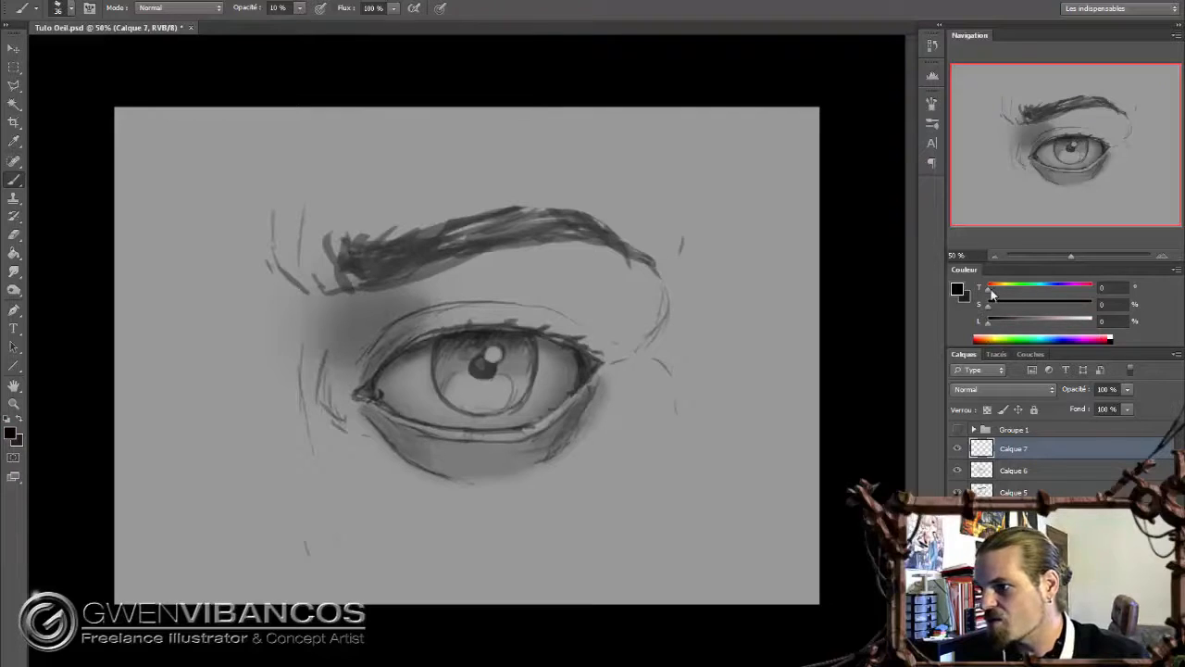
click(985, 336)
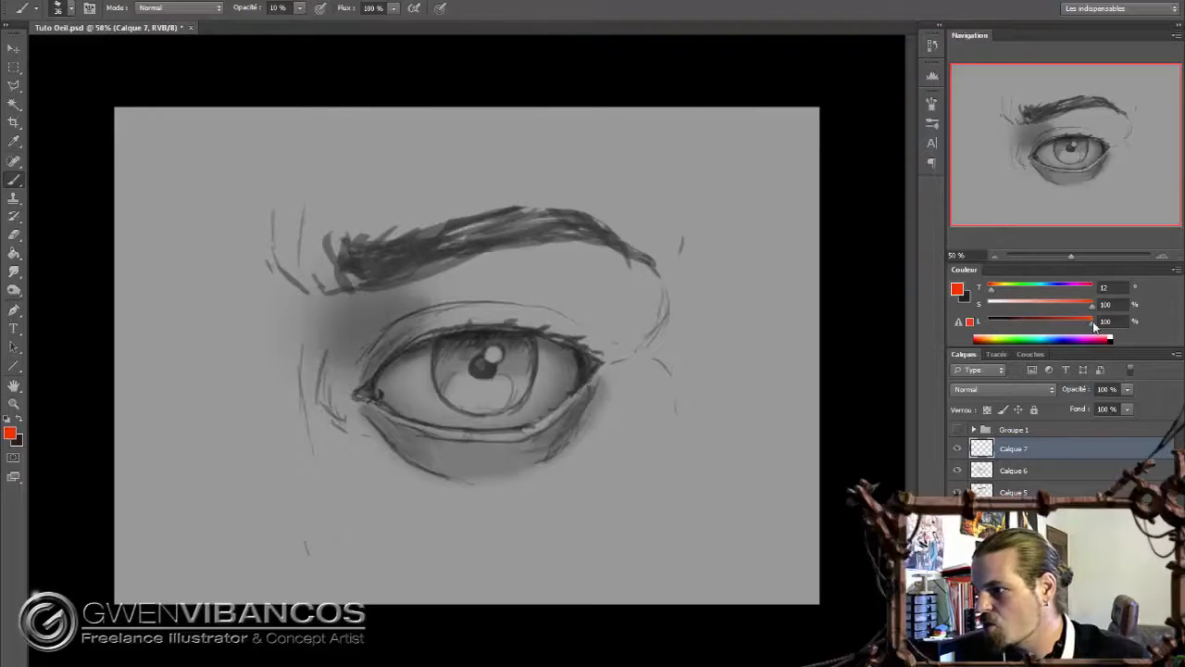
drag(1094, 322, 985, 291)
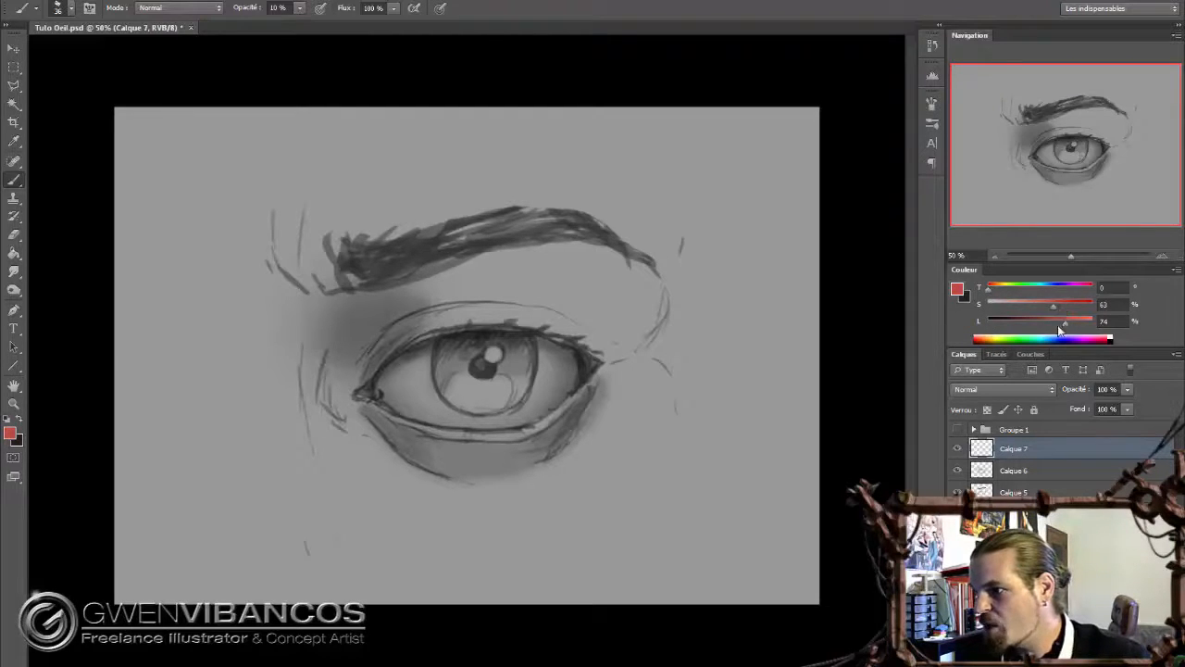
drag(1063, 324, 1038, 325)
drag(1054, 306, 1064, 306)
drag(1039, 324, 1054, 323)
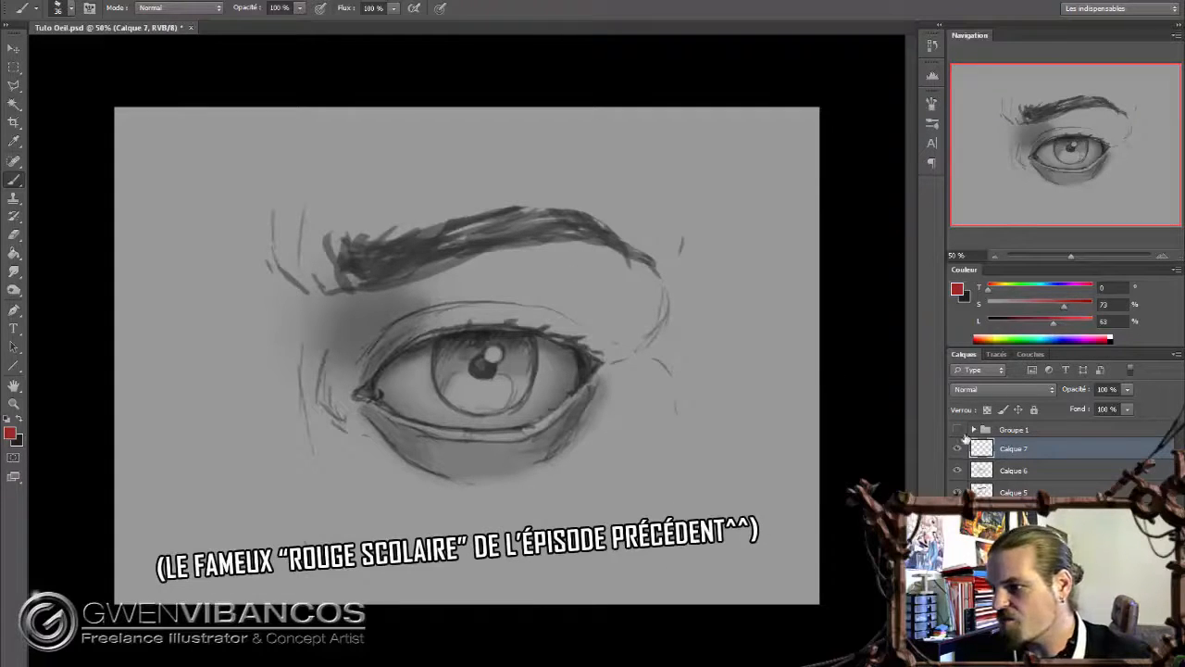
Paint a red dot in the canvas's upper-left corner with an 81 px brush at 100% opacity, and move its layer above Groupe 1
right_click(225, 252)
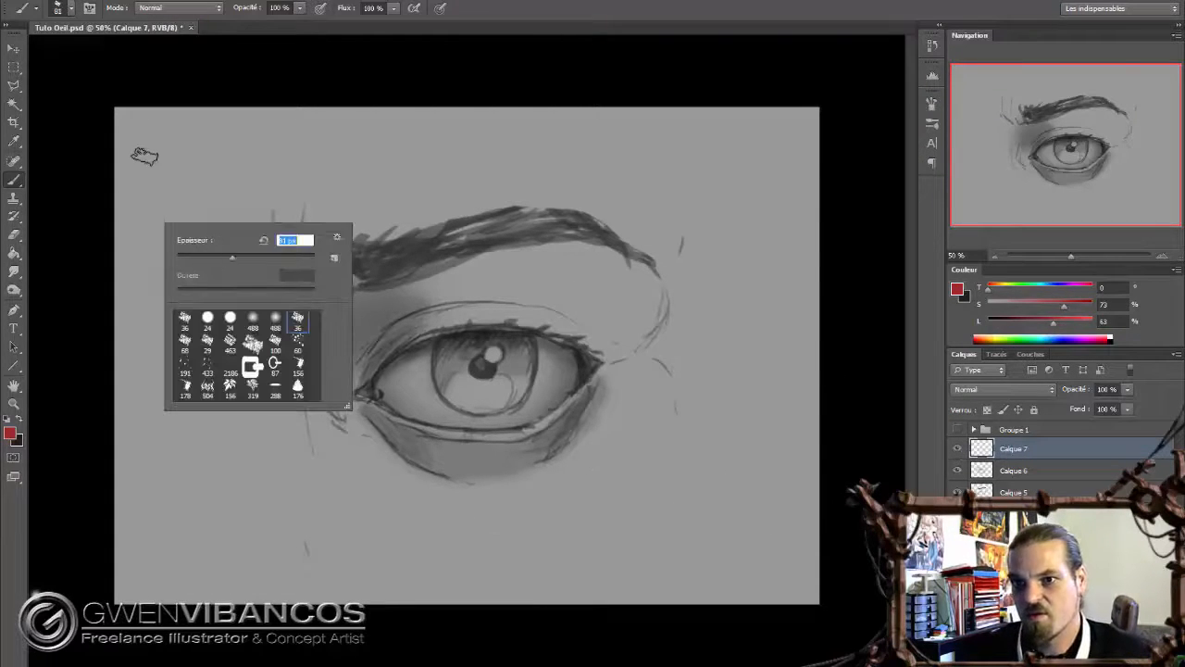
mouse_move(152, 137)
mouse_down()
mouse_move(136, 141)
mouse_move(151, 146)
mouse_up()
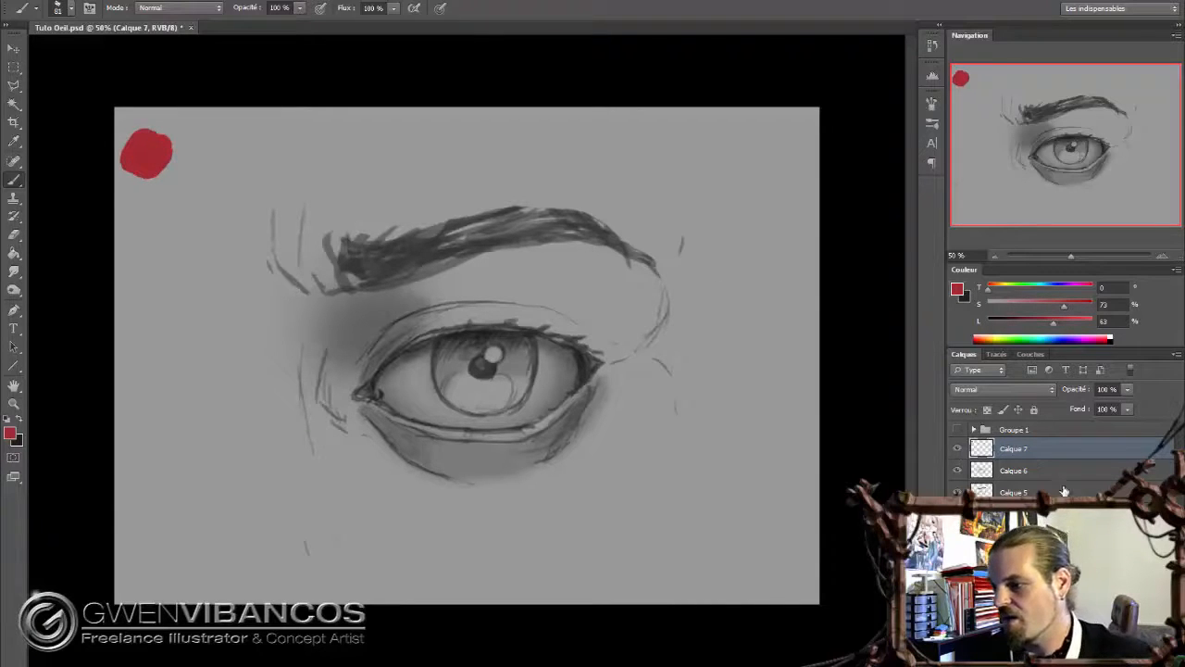
click(958, 449)
click(958, 449)
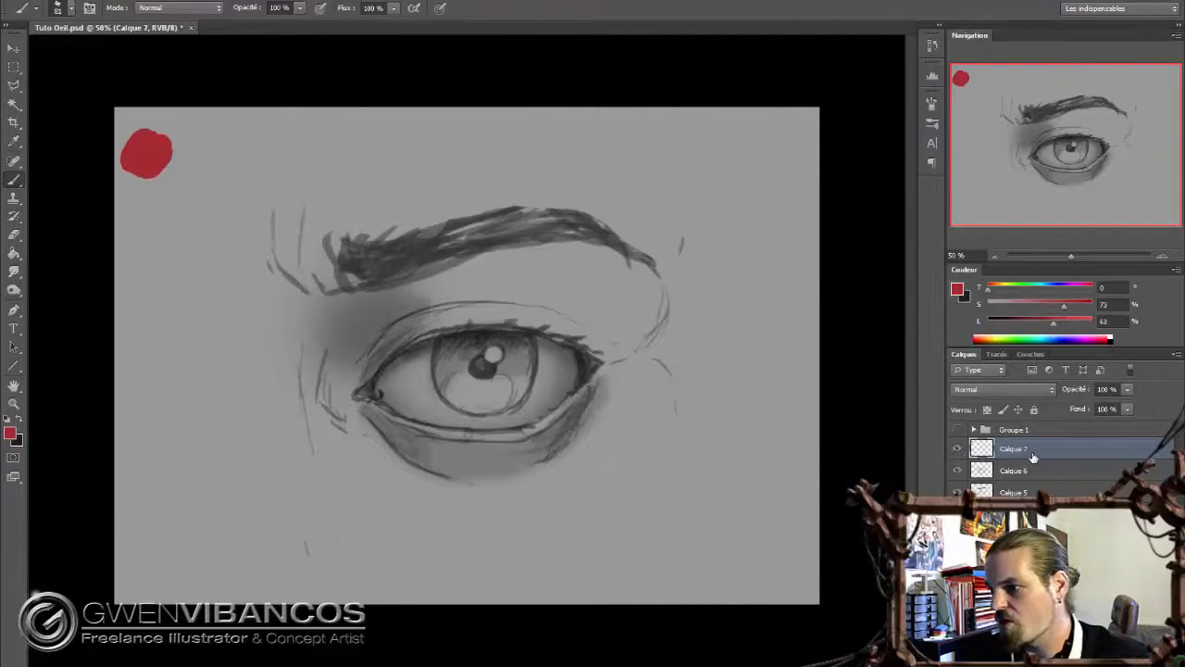
drag(1029, 454, 1033, 424)
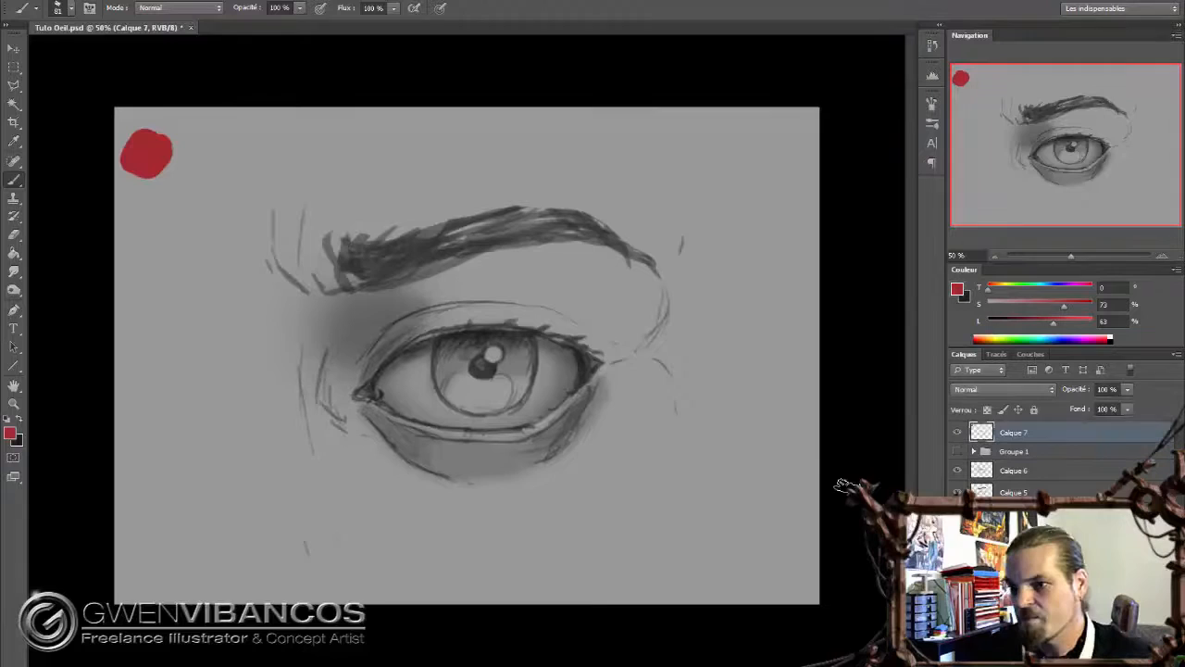
Reduce the textured brush to 47 px for the red annotations
right_click(548, 324)
click(536, 320)
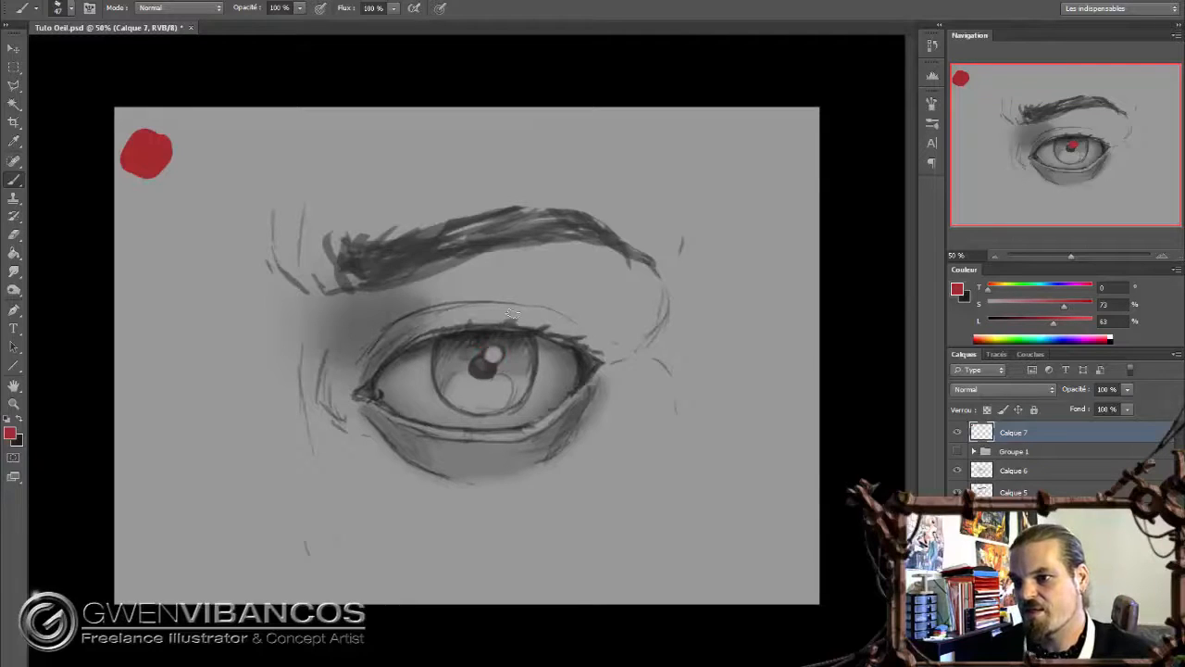
mouse_move(583, 129)
mouse_down()
mouse_move(560, 171)
mouse_move(579, 168)
mouse_move(549, 155)
mouse_move(589, 161)
mouse_move(537, 221)
mouse_up()
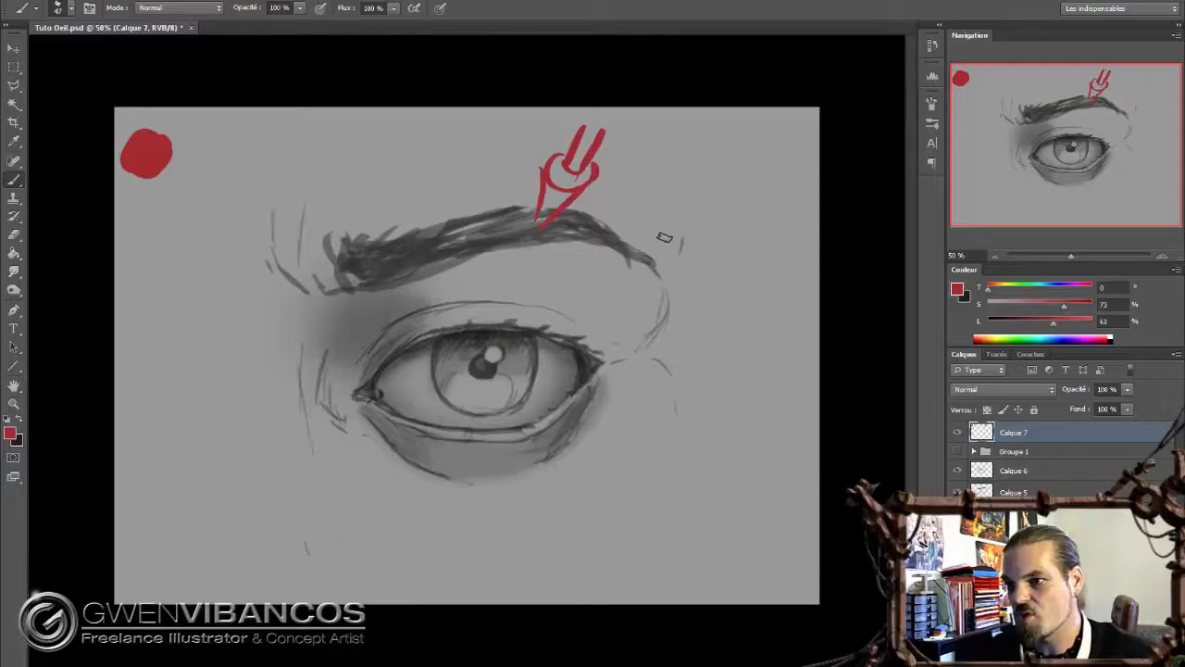
key(ctrl+alt+z)
key(ctrl+alt+z)
key(ctrl+alt+z)
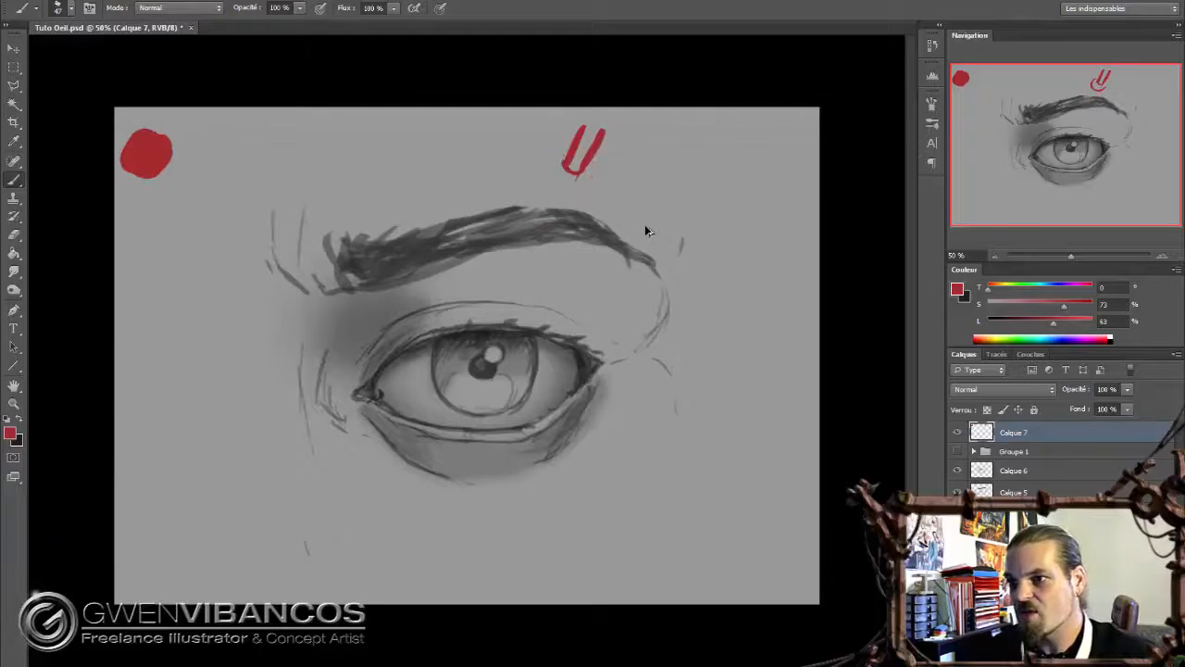
key(x)
key(ctrl+alt+z)
key(ctrl+alt+z)
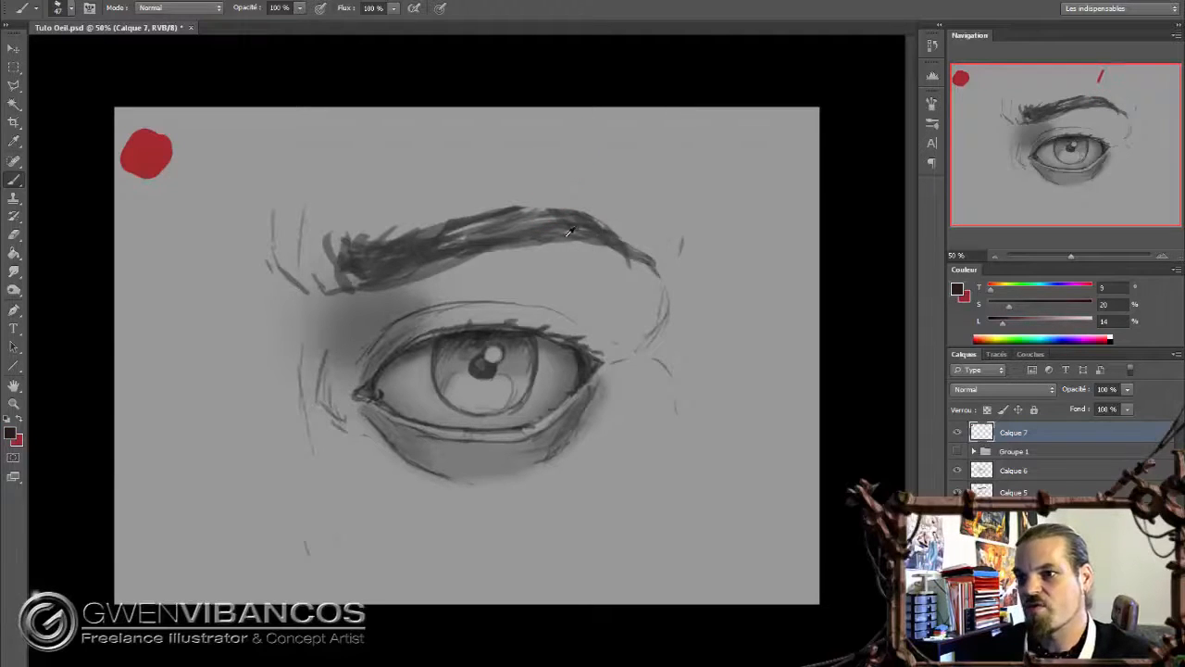
drag(479, 304, 552, 317)
key(ctrl+alt+z)
Sample the red from the corner dot and outline the upper lid, brow bone, forehead above the eyebrow and cheek area under the eye
alt+click(154, 148)
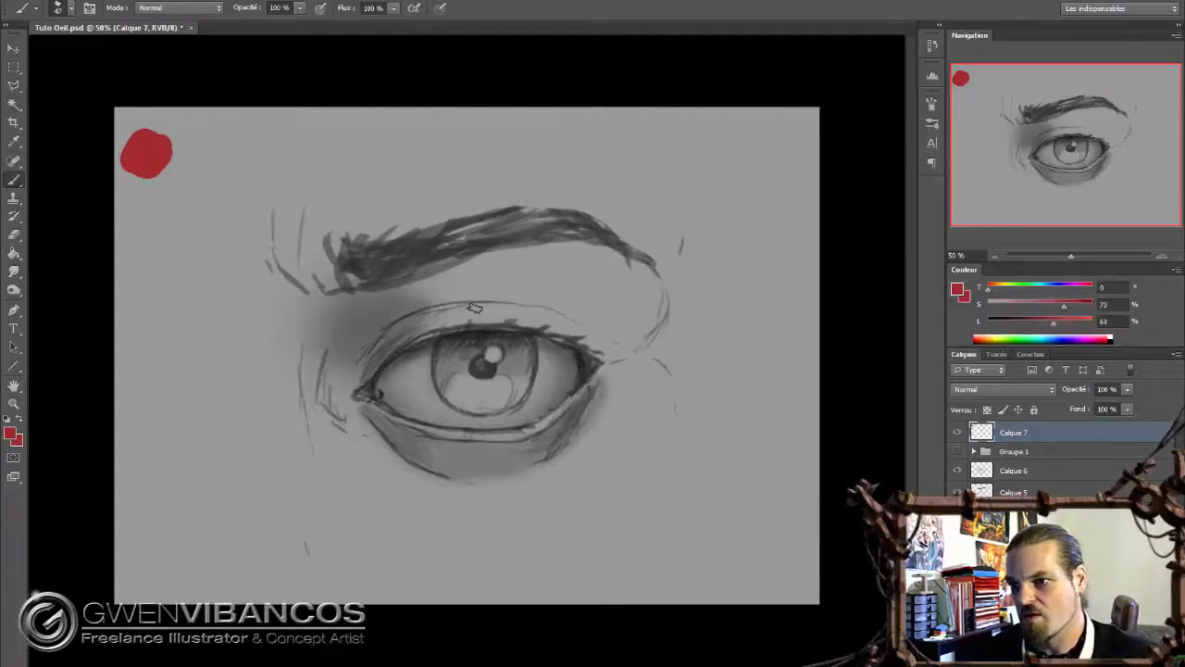
mouse_move(481, 302)
mouse_down()
mouse_move(419, 322)
mouse_move(529, 319)
mouse_move(561, 247)
mouse_move(508, 247)
mouse_move(521, 297)
mouse_move(553, 245)
mouse_move(445, 266)
mouse_up()
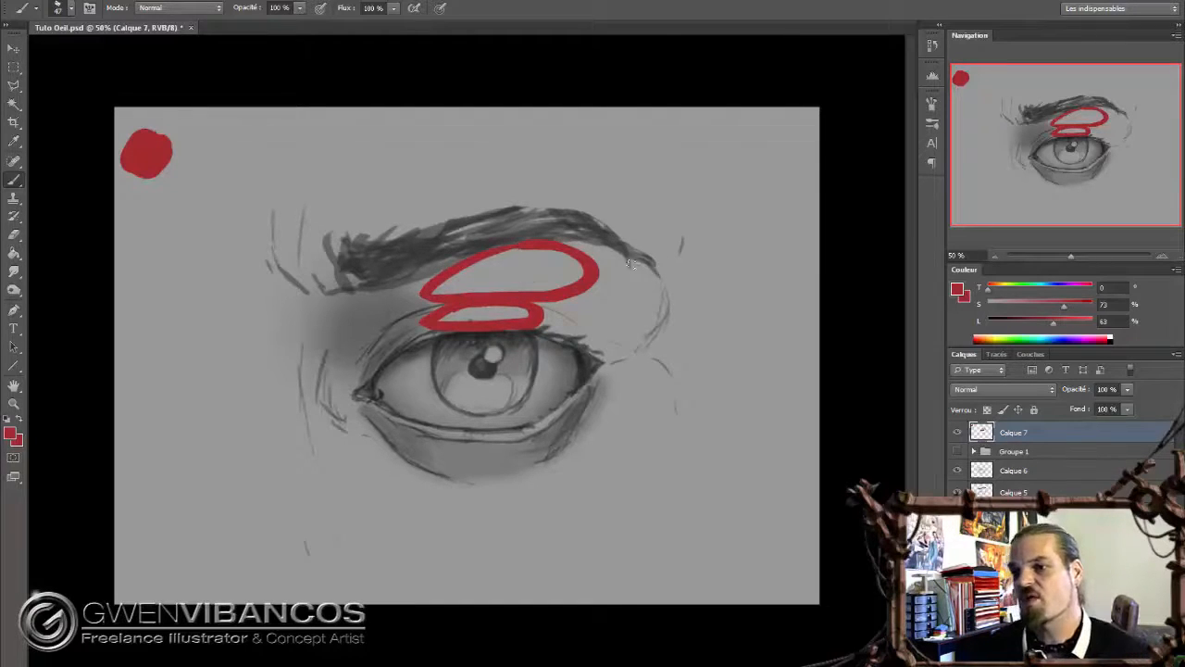
mouse_move(506, 114)
mouse_down()
mouse_move(375, 199)
mouse_move(511, 118)
mouse_up()
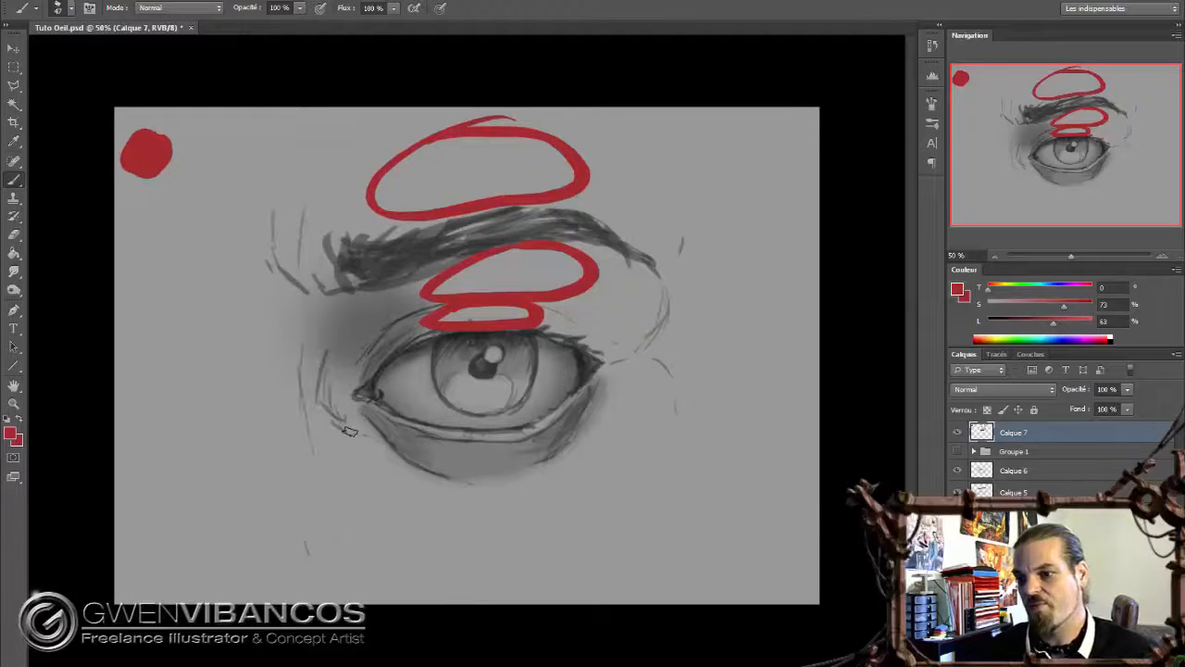
mouse_move(348, 430)
mouse_down()
mouse_move(441, 543)
mouse_move(645, 478)
mouse_move(636, 408)
mouse_move(565, 456)
mouse_move(485, 487)
mouse_move(381, 437)
mouse_move(342, 446)
mouse_up()
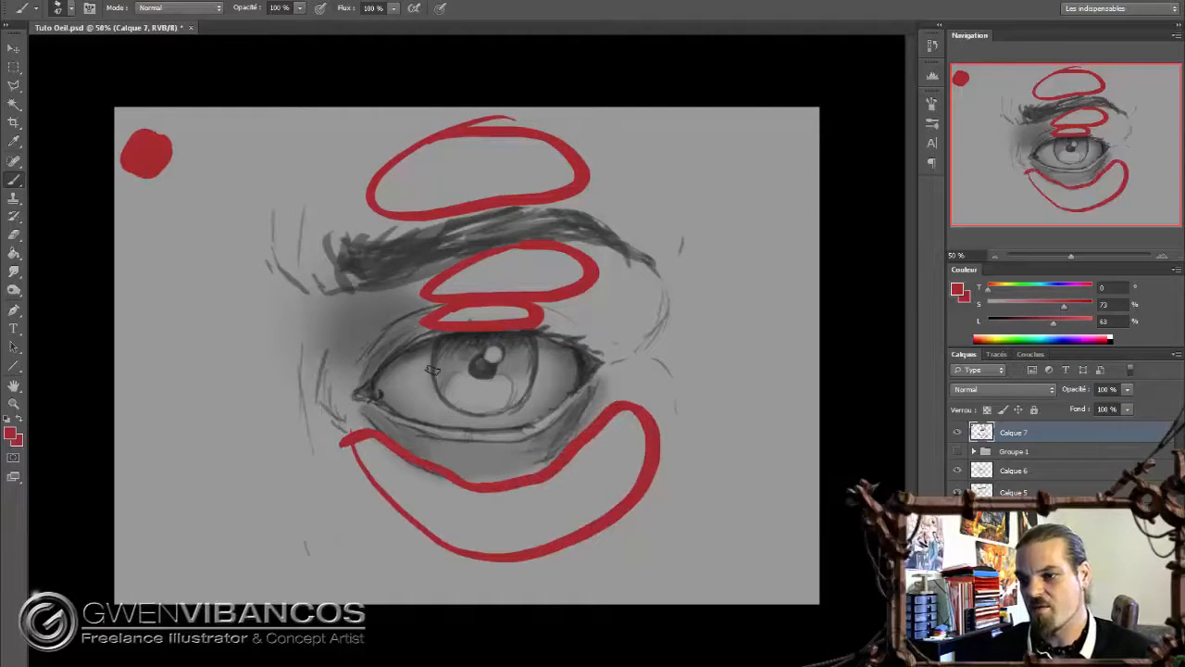
Hatch the inside of the under-eye outline with a few short red strokes
drag(559, 474, 566, 515)
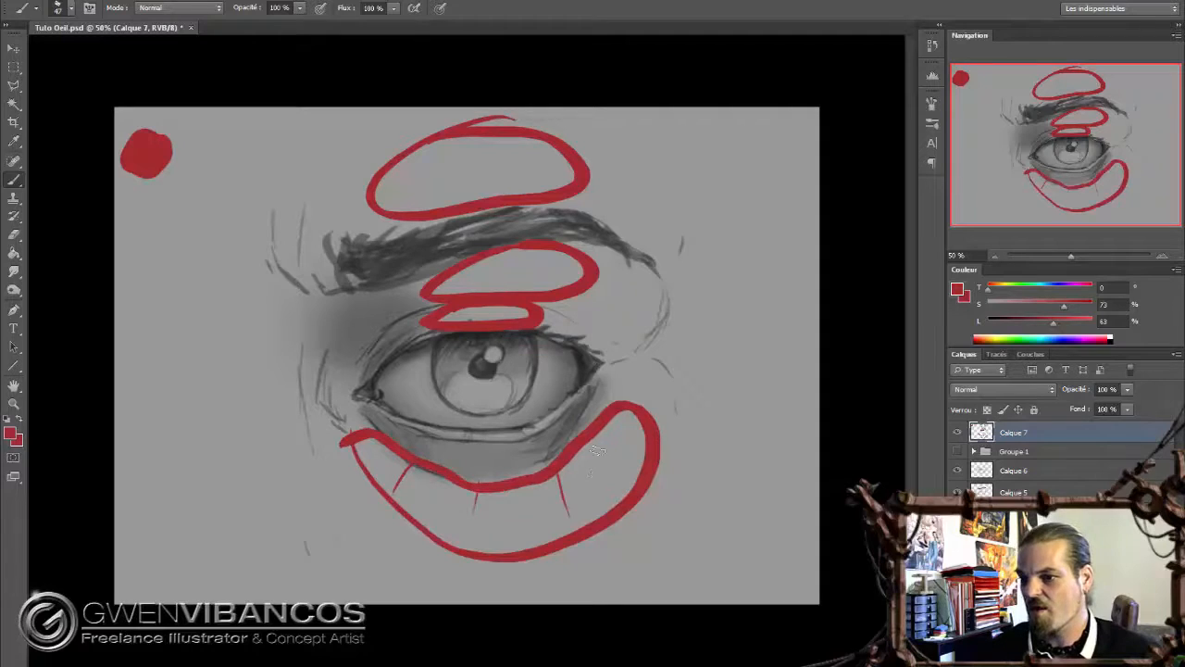
drag(618, 455, 604, 387)
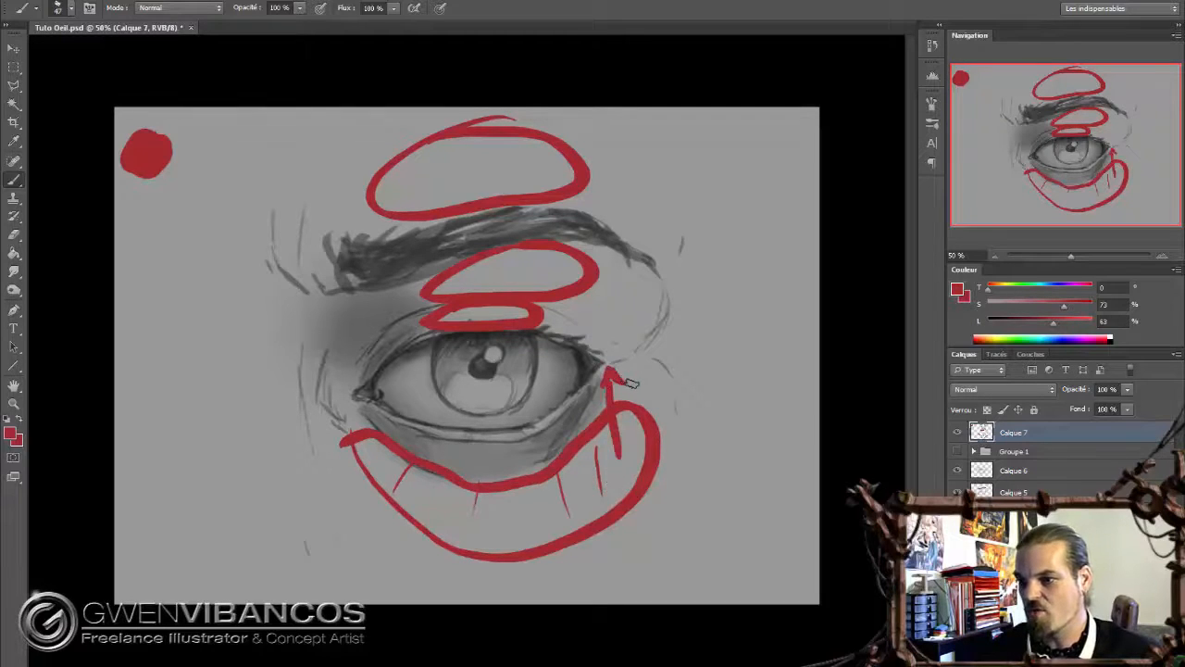
key(ctrl+z)
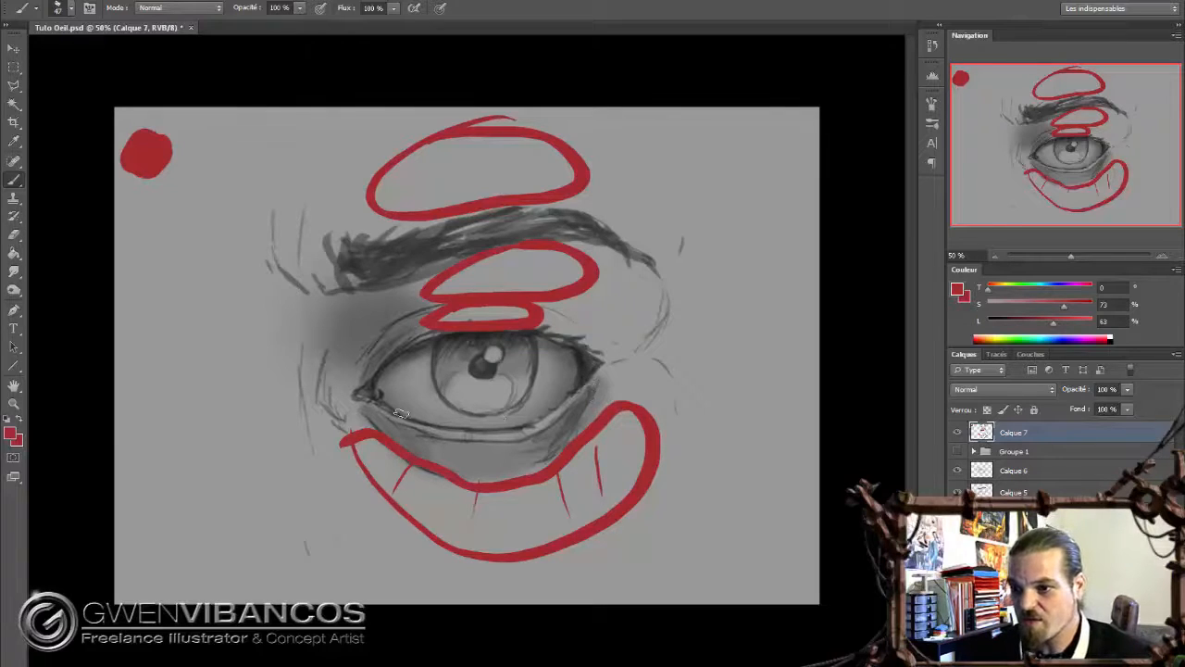
mouse_move(438, 434)
mouse_down()
mouse_move(533, 430)
mouse_move(607, 373)
mouse_up()
key(ctrl+z)
Reduce the brush size to 25 px
right_click(591, 453)
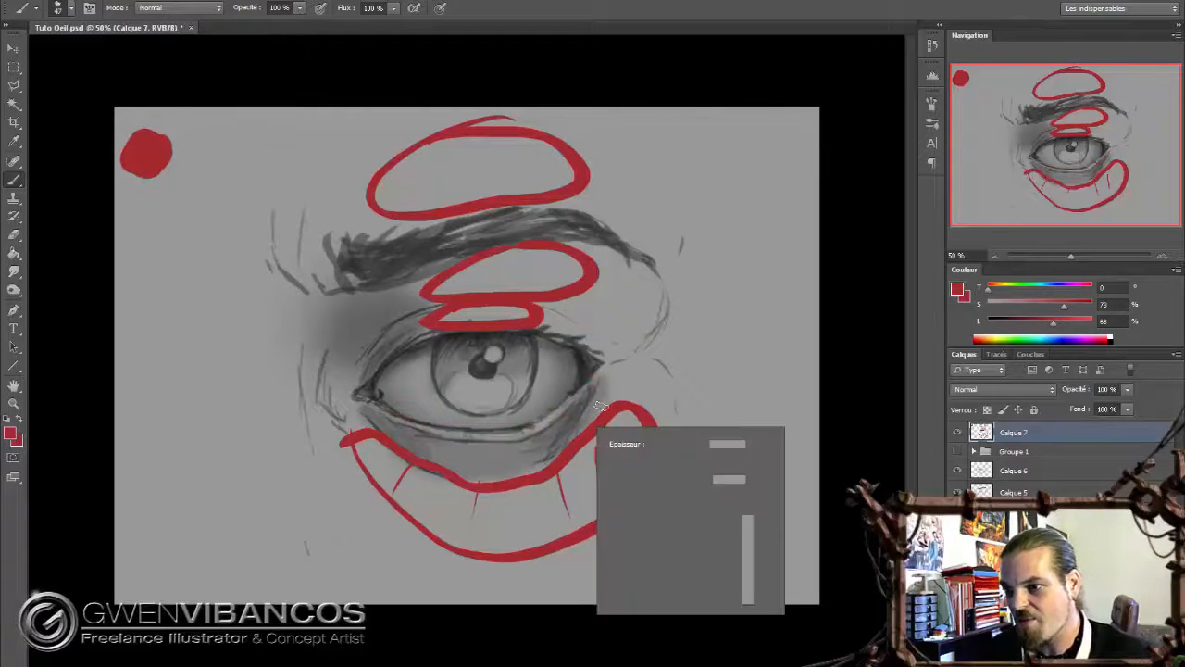
click(626, 463)
click(560, 396)
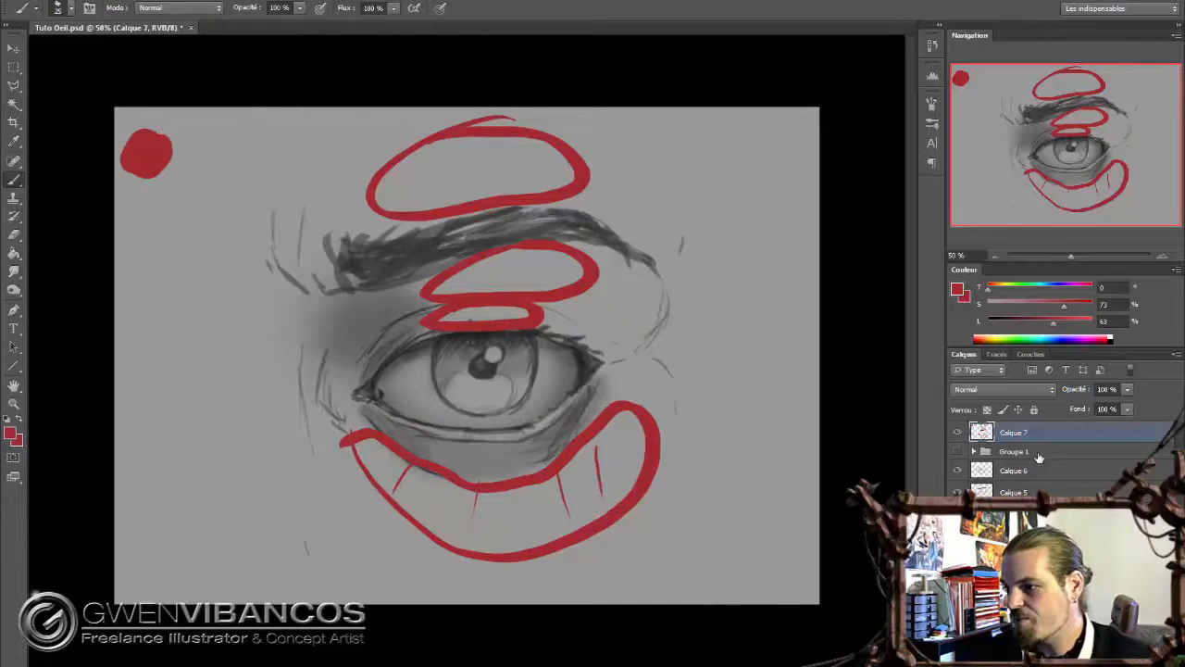
Hide the red annotation layer, reselect Calque 6 and set the brush to black at 50% opacity
click(957, 435)
click(1037, 472)
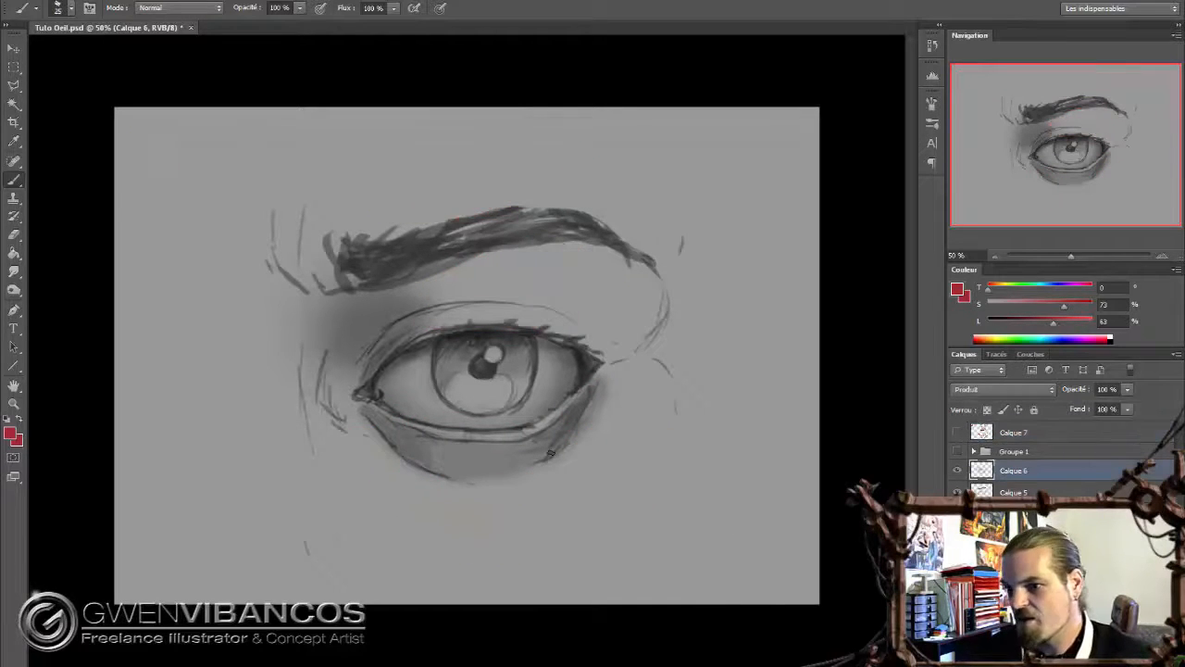
drag(1036, 329, 912, 328)
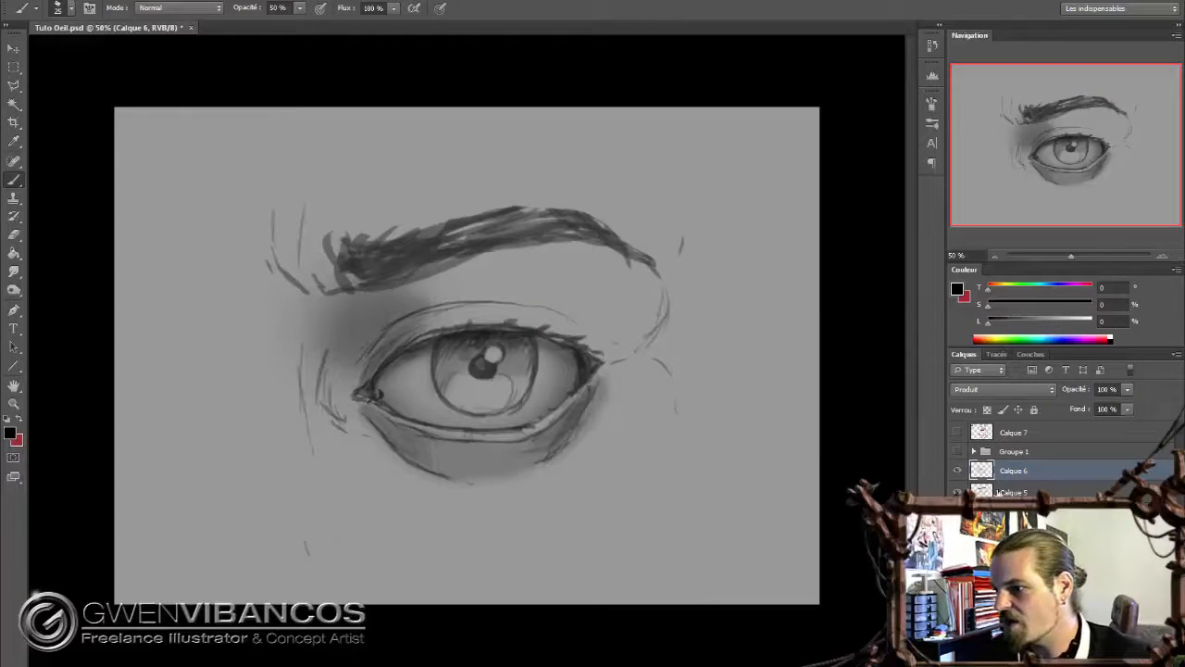
click(958, 471)
click(958, 471)
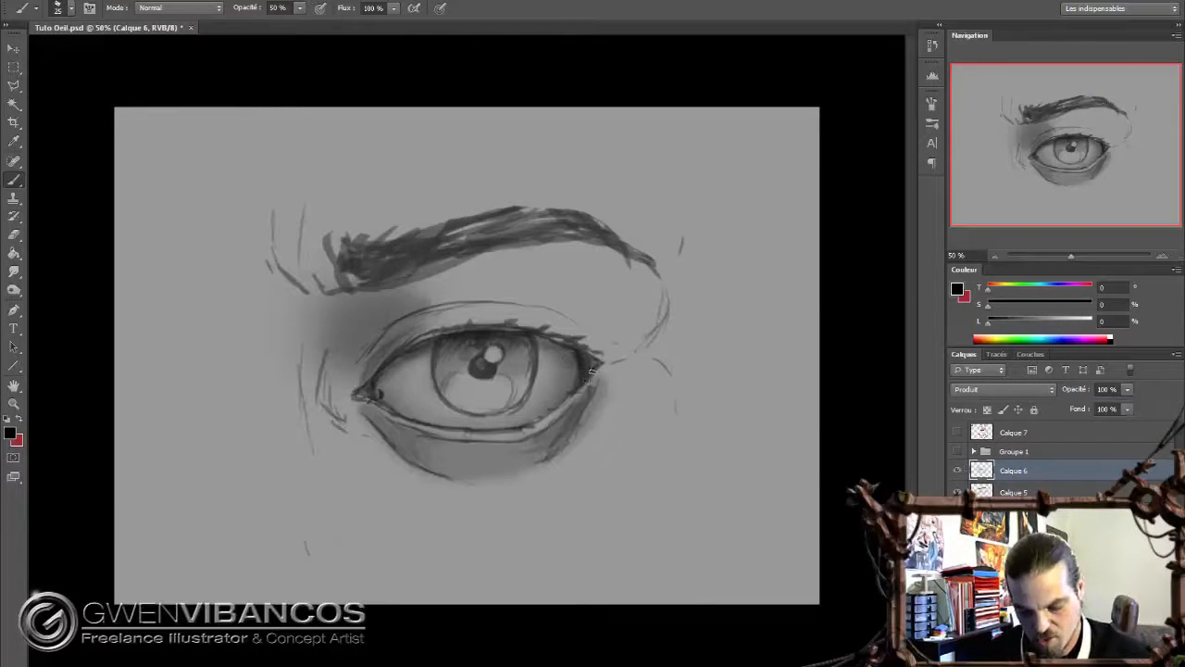
Choose a soft round brush at 189 px and 20% opacity and shade the hollow between the eyebrow and the upper lid
right_click(530, 392)
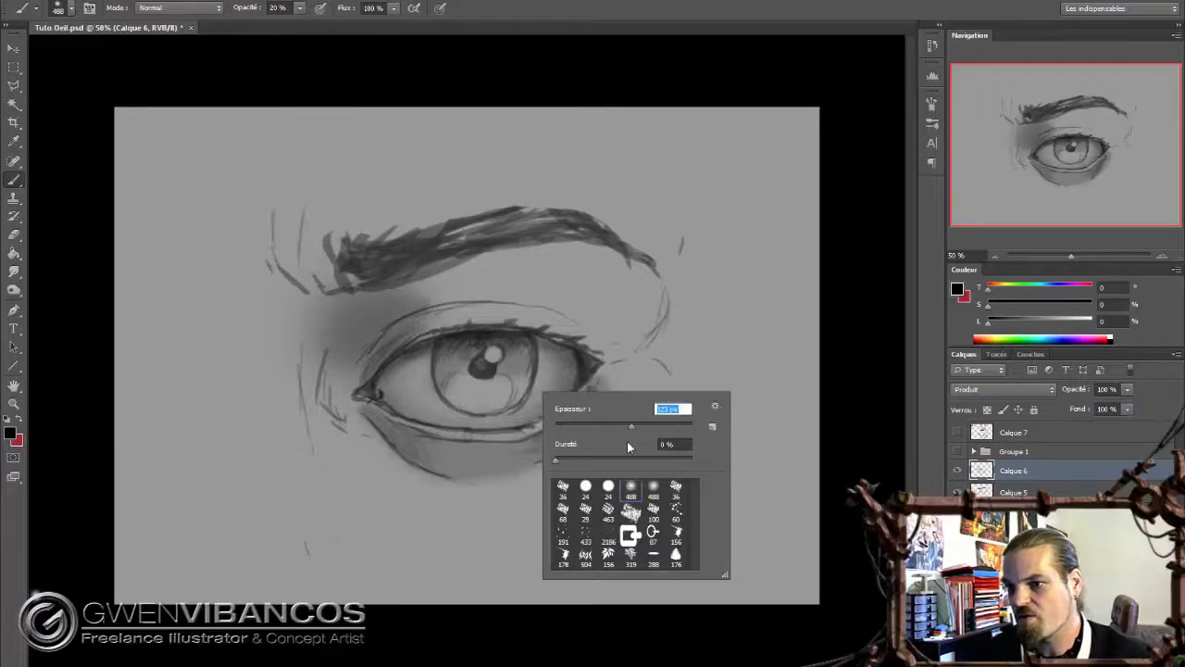
drag(628, 442, 626, 441)
click(649, 307)
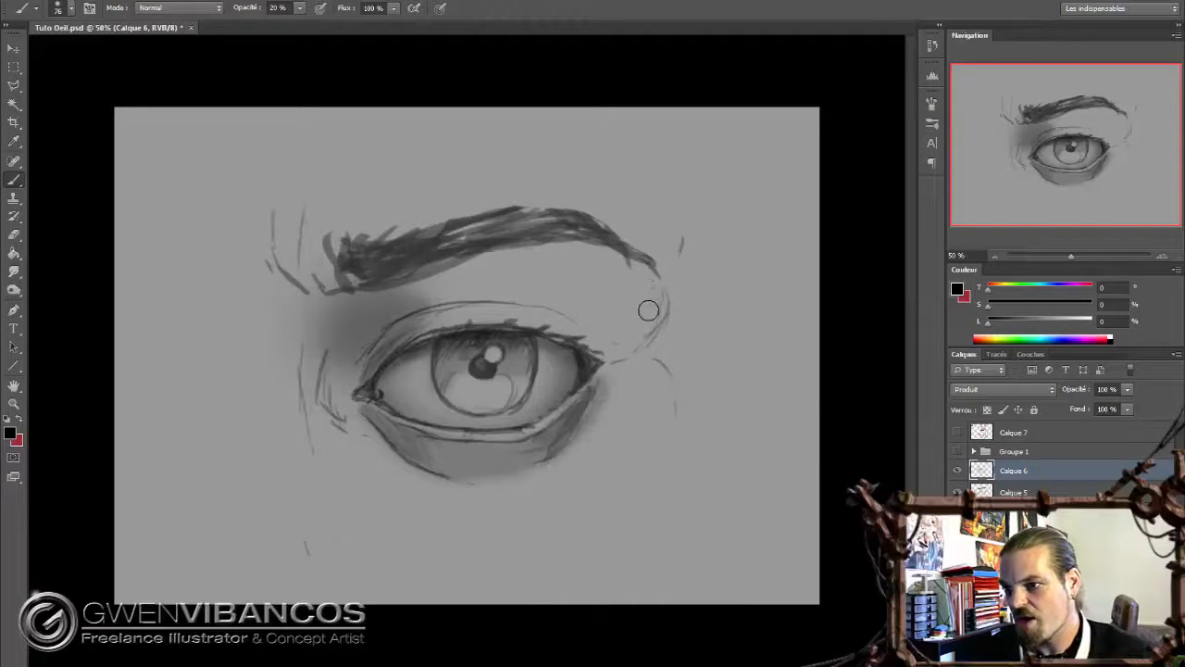
right_click(649, 342)
mouse_move(646, 304)
mouse_down()
mouse_move(621, 312)
mouse_move(490, 292)
mouse_up()
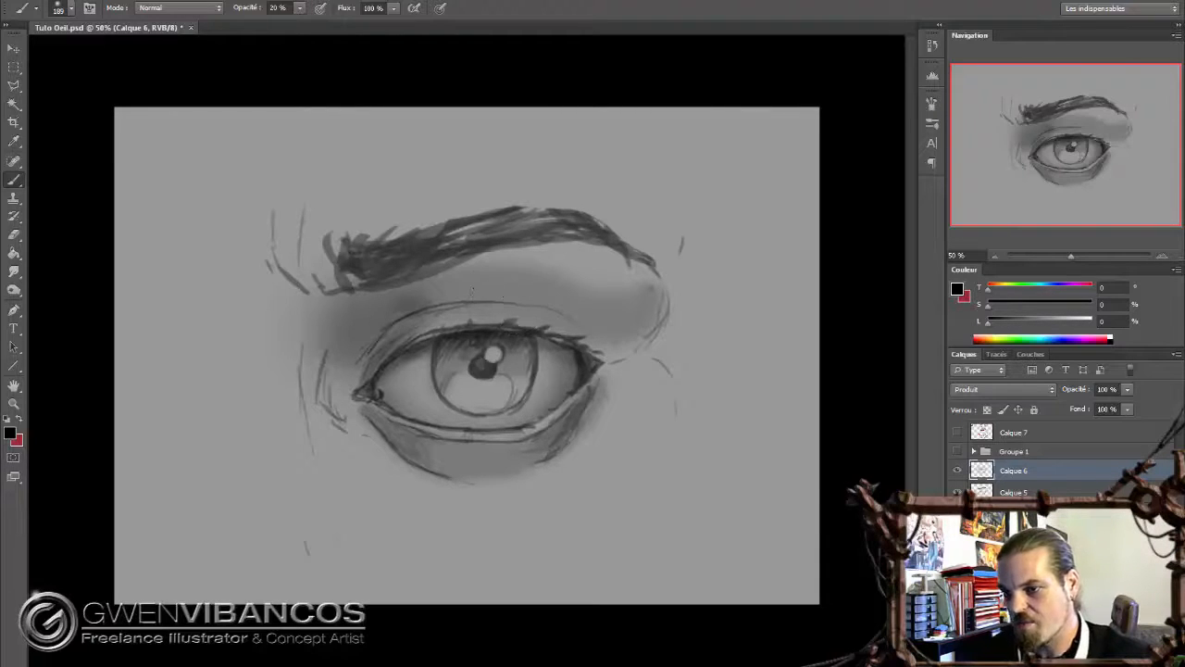
drag(609, 354, 545, 312)
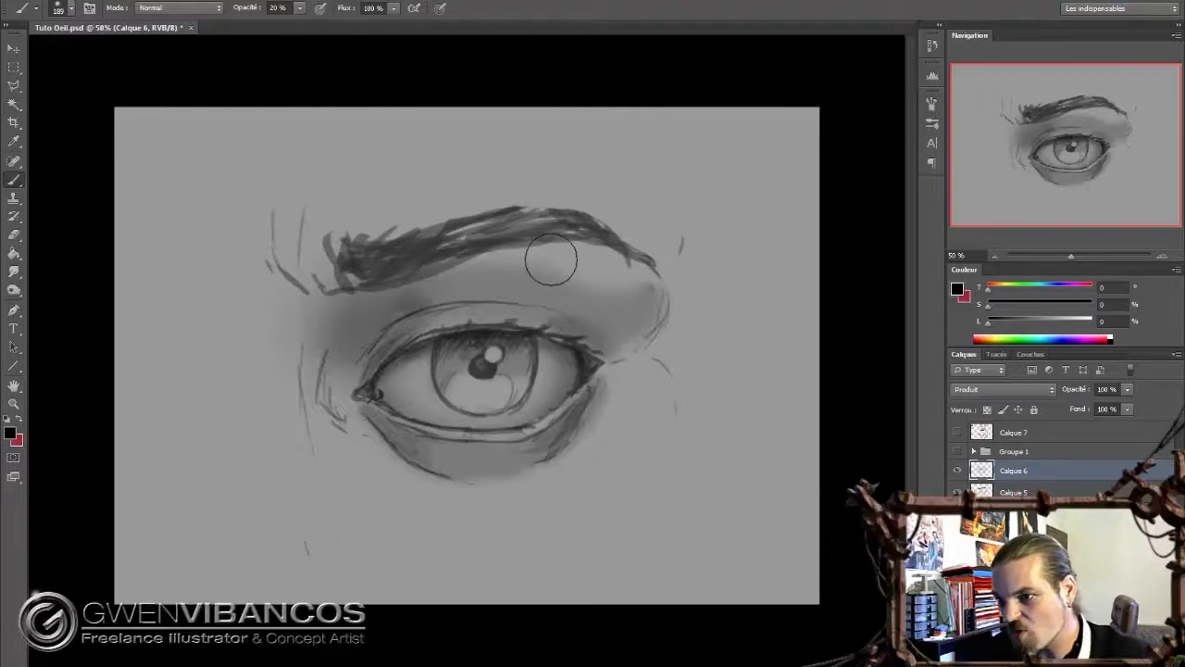
Undo the stroke over the inner lid and deepen the shadow along the outer upper-lid crease, lowering the brush to 10% opacity
mouse_move(370, 336)
mouse_down()
mouse_move(333, 393)
mouse_move(343, 431)
mouse_move(368, 387)
mouse_move(359, 358)
mouse_move(383, 354)
mouse_move(391, 323)
mouse_move(437, 303)
mouse_up()
key(ctrl+z)
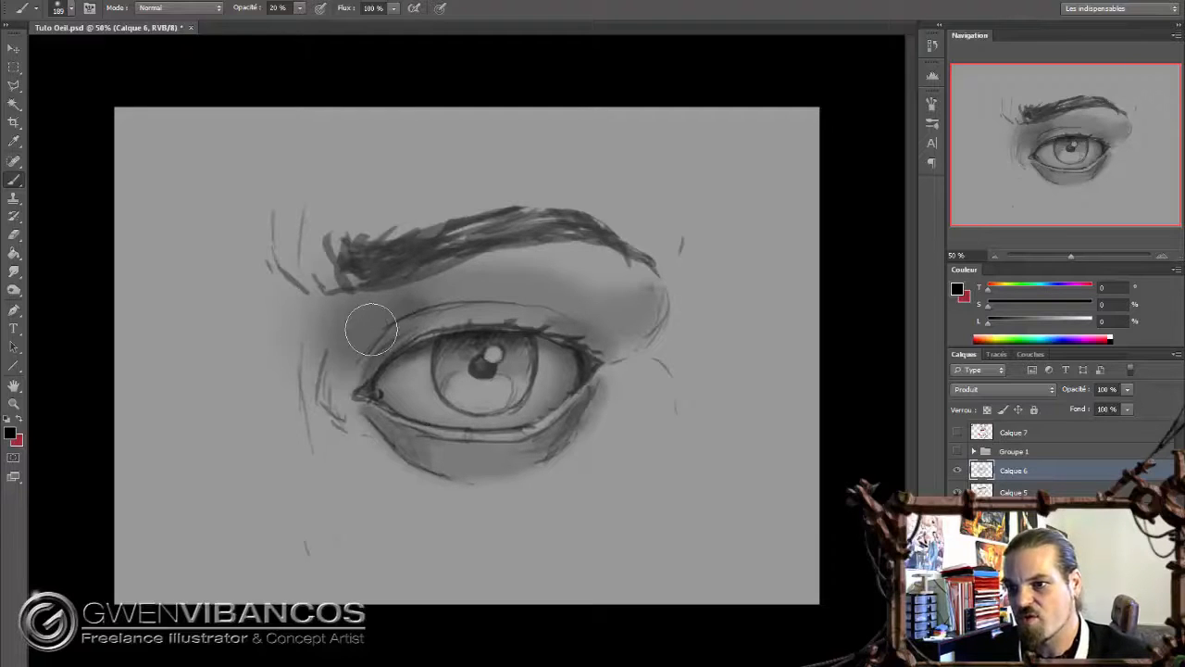
mouse_move(530, 301)
mouse_down()
mouse_move(463, 287)
mouse_move(473, 294)
mouse_move(409, 296)
mouse_move(515, 300)
mouse_move(392, 304)
mouse_move(527, 311)
mouse_move(593, 354)
mouse_up()
key(1)
drag(487, 294, 596, 330)
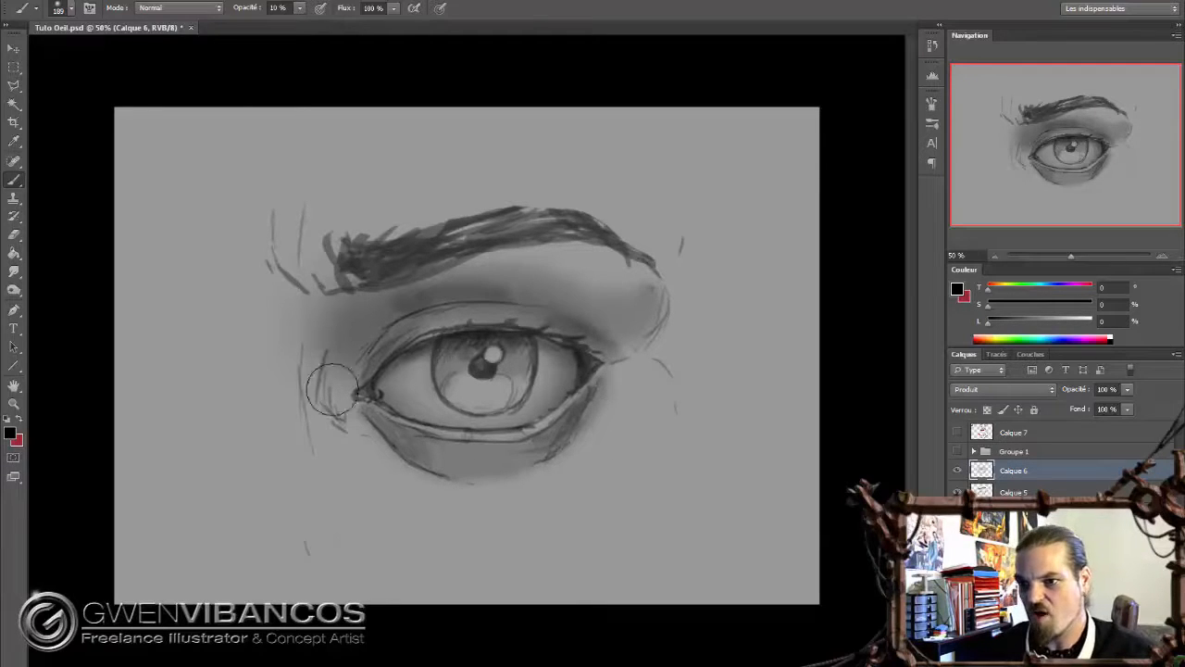
Shade the side of the nose, the area above the inner eyebrow, the temple and the outer cheek with soft strokes
drag(307, 326, 322, 443)
mouse_move(310, 375)
mouse_down()
mouse_move(322, 453)
mouse_move(389, 591)
mouse_move(329, 534)
mouse_move(300, 379)
mouse_move(330, 580)
mouse_move(290, 335)
mouse_up()
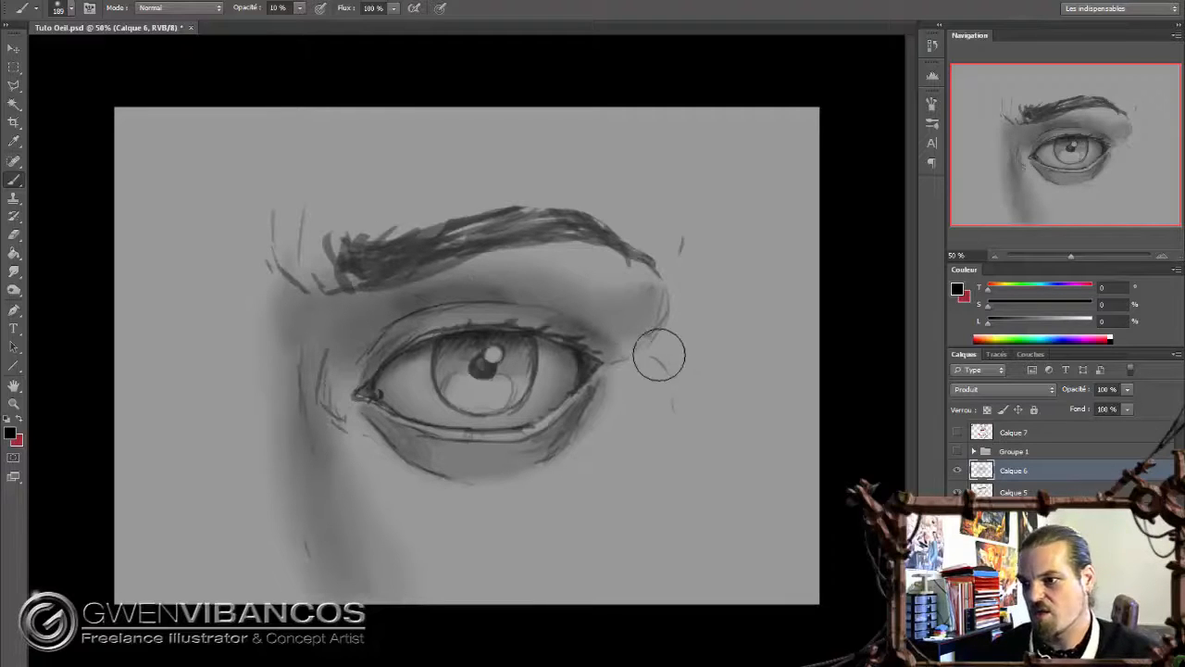
drag(661, 349, 675, 352)
mouse_move(352, 264)
mouse_down()
mouse_move(489, 235)
mouse_move(604, 245)
mouse_up()
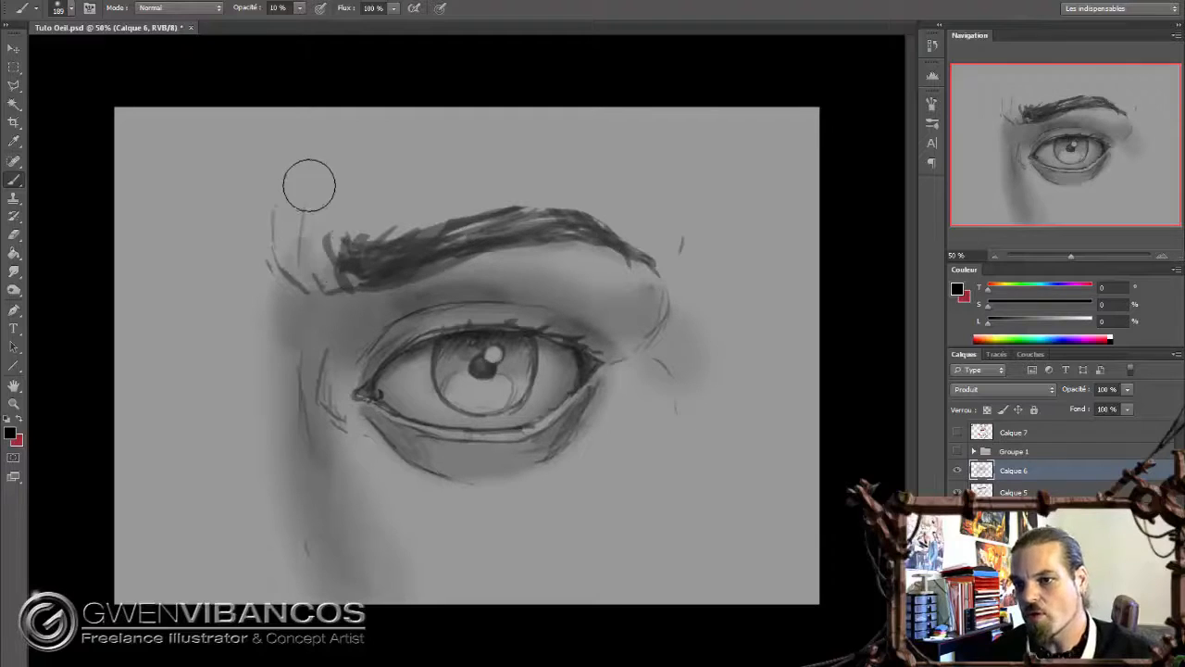
mouse_move(267, 231)
mouse_down()
mouse_move(326, 296)
mouse_move(518, 260)
mouse_up()
mouse_move(674, 268)
mouse_down()
mouse_move(690, 171)
mouse_move(661, 283)
mouse_move(693, 451)
mouse_move(673, 373)
mouse_move(671, 476)
mouse_move(683, 405)
mouse_move(627, 561)
mouse_move(679, 501)
mouse_move(720, 374)
mouse_move(672, 259)
mouse_up()
mouse_move(298, 243)
mouse_down()
mouse_move(321, 159)
mouse_move(291, 276)
mouse_up()
Select the sketch layer Calque 5 together with Calque 6 and scale both up to about 120%
shift+click(1048, 488)
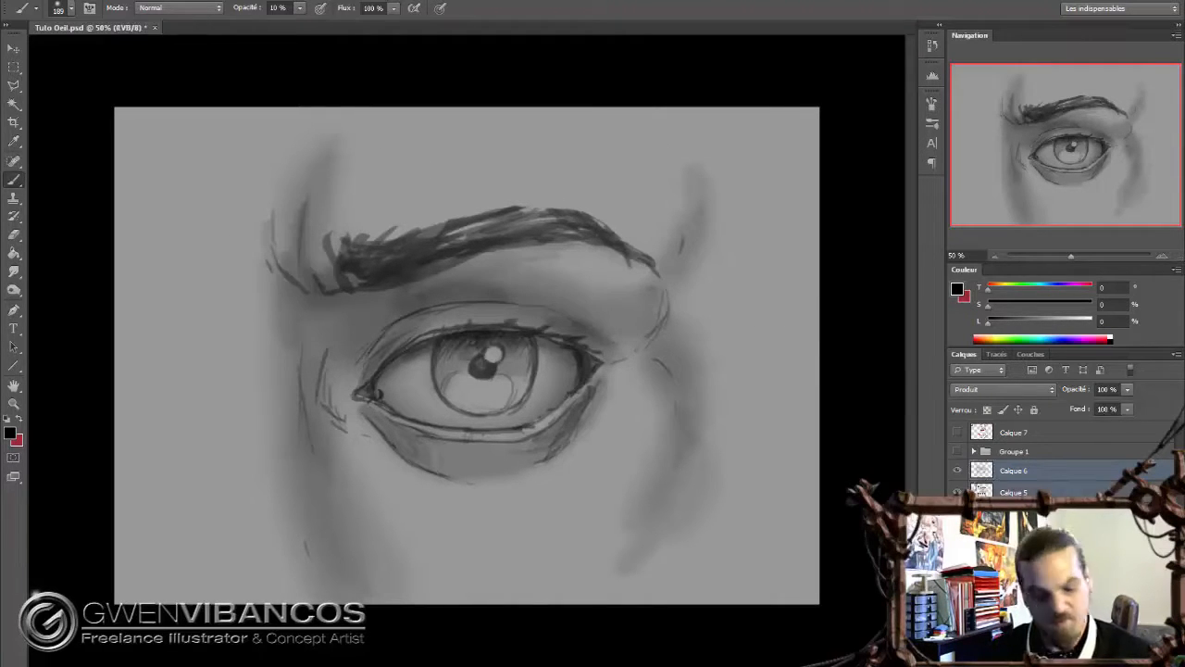
drag(1001, 254, 1070, 257)
key(ctrl+t)
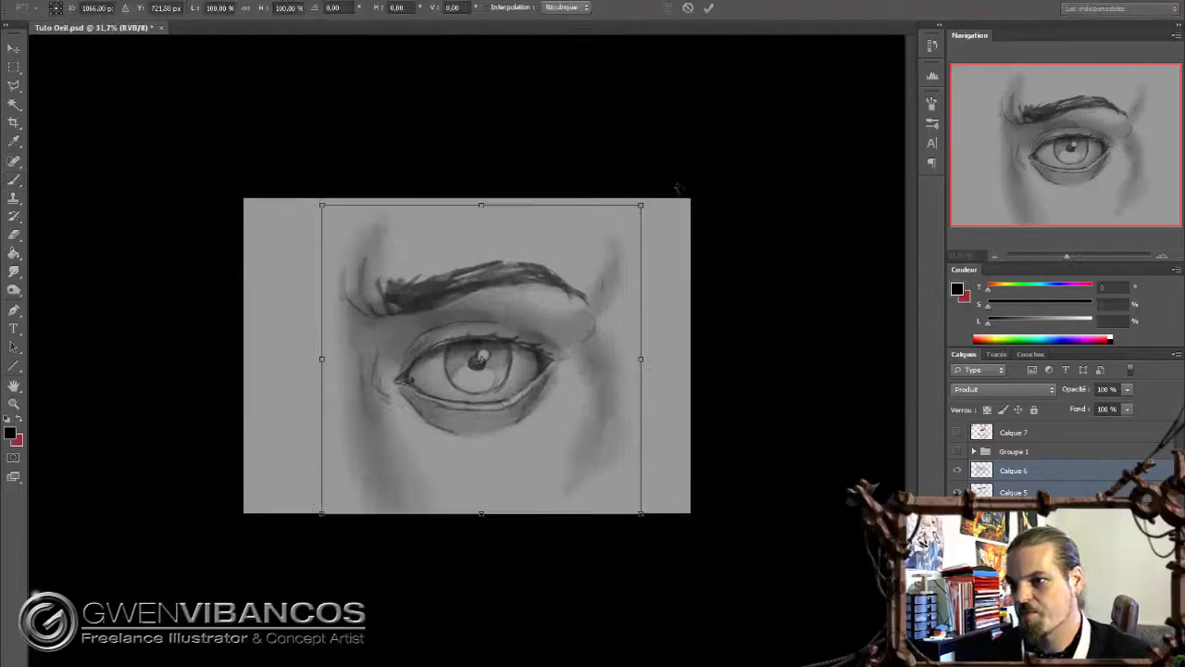
mouse_move(640, 206)
mouse_down()
mouse_move(675, 174)
mouse_move(651, 212)
mouse_up()
key(b)
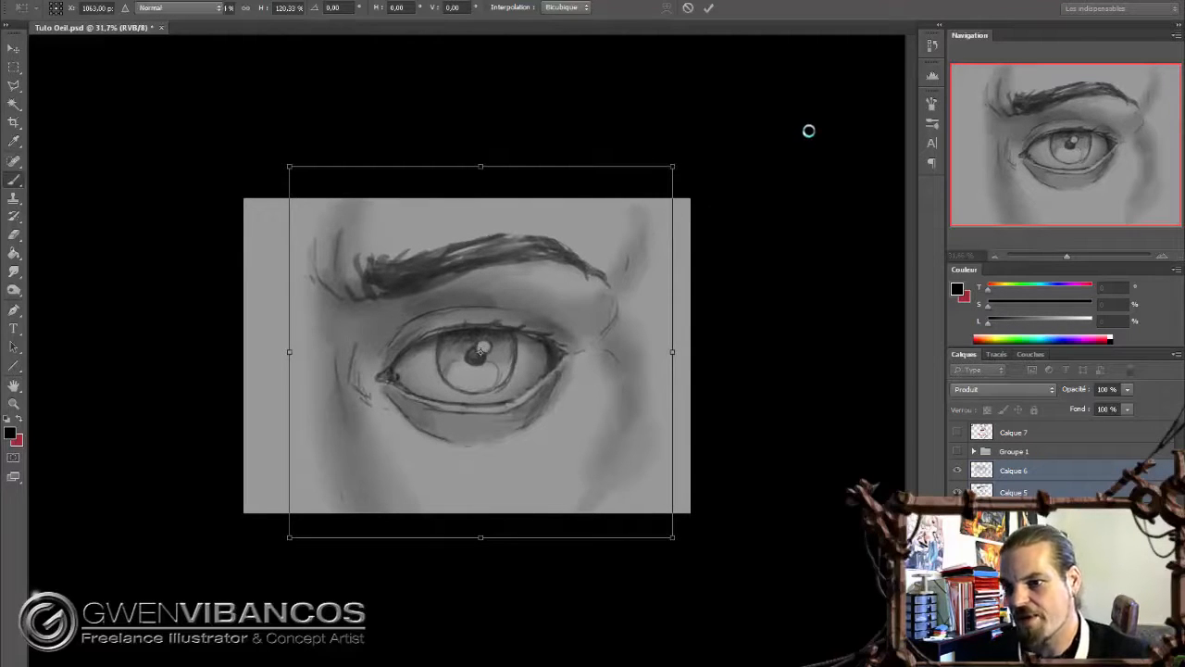
Crop the empty strips off both sides of the canvas and leave the Crop tool
click(13, 122)
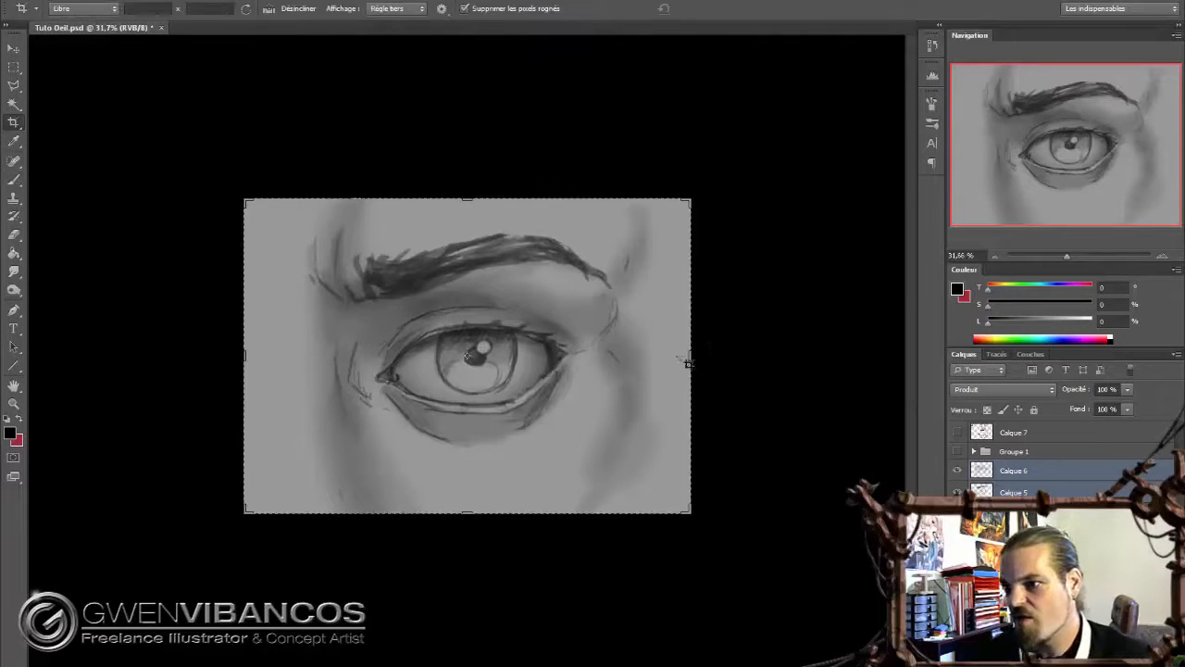
mouse_move(693, 355)
mouse_down()
mouse_move(693, 338)
mouse_move(679, 339)
mouse_move(685, 355)
mouse_up()
key(Return)
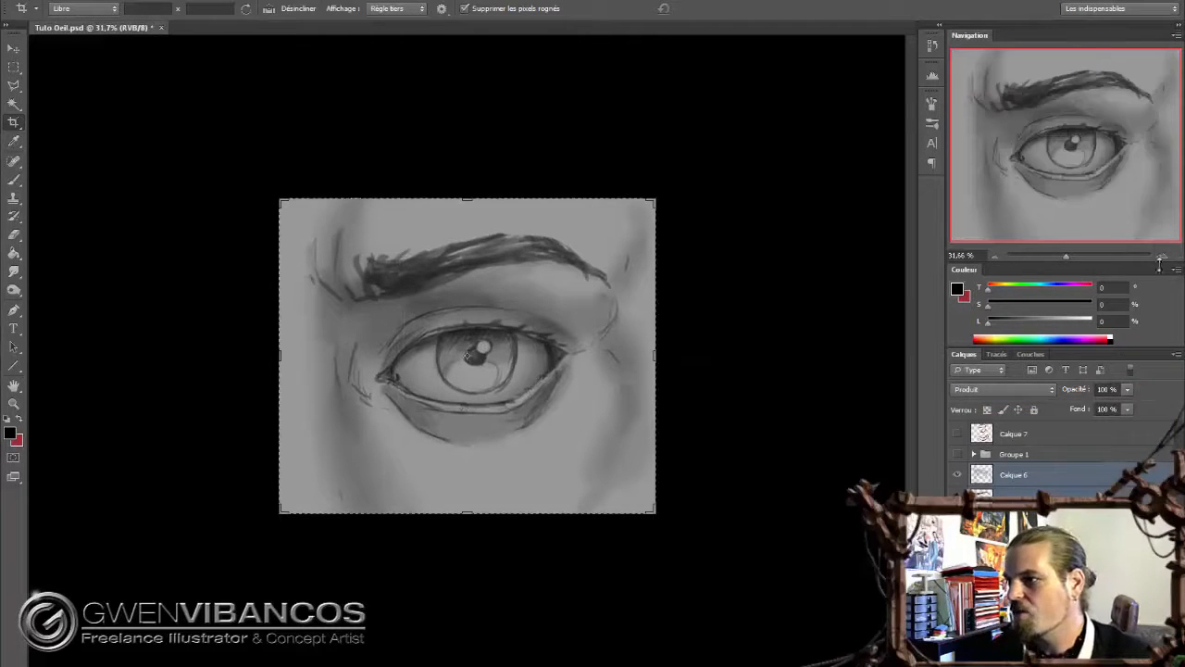
click(1161, 256)
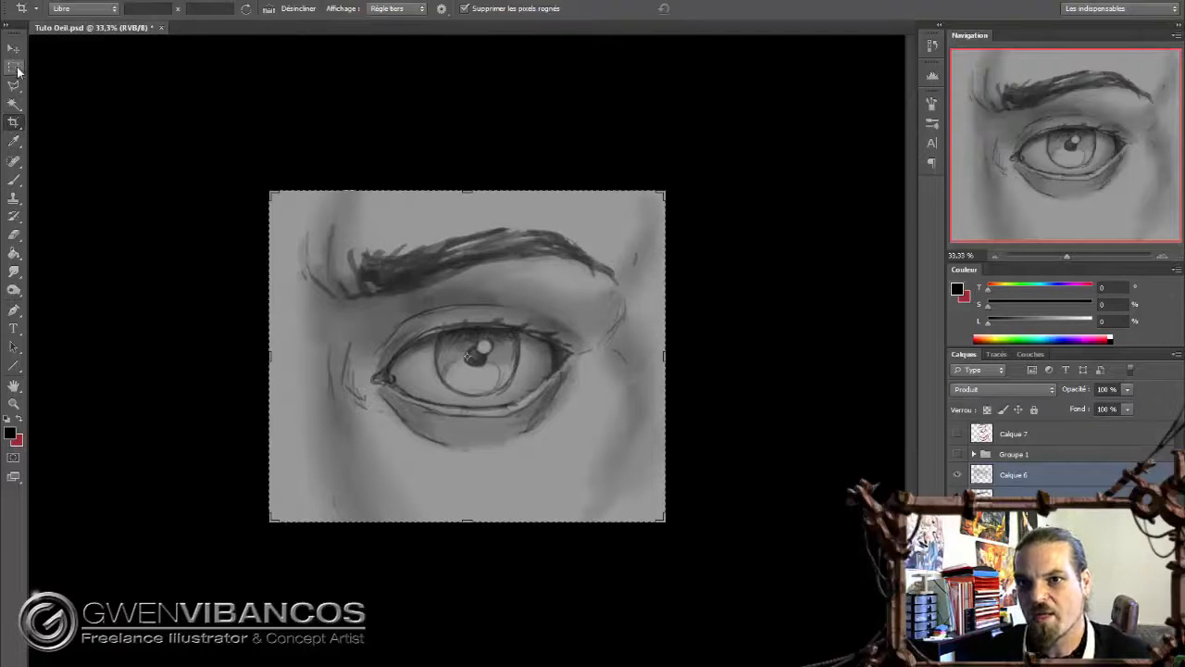
click(15, 68)
Hide and show Calque 6 to compare the sketch with and without shading, and select only Calque 6 for brush work
click(959, 474)
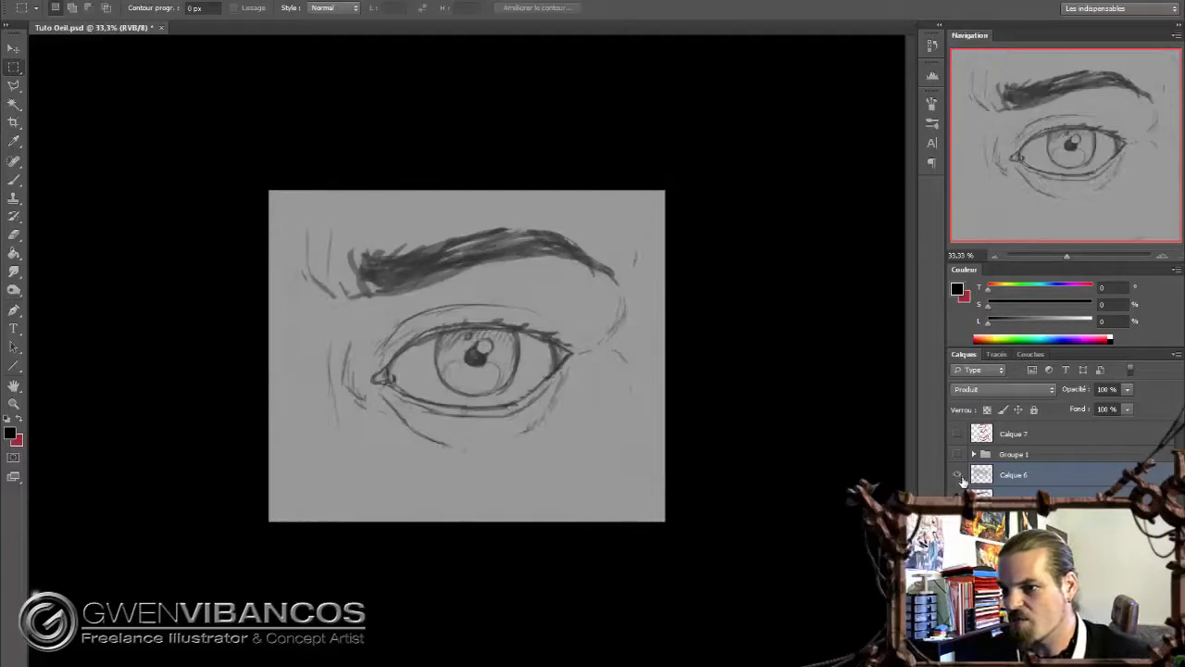
click(958, 475)
key(b)
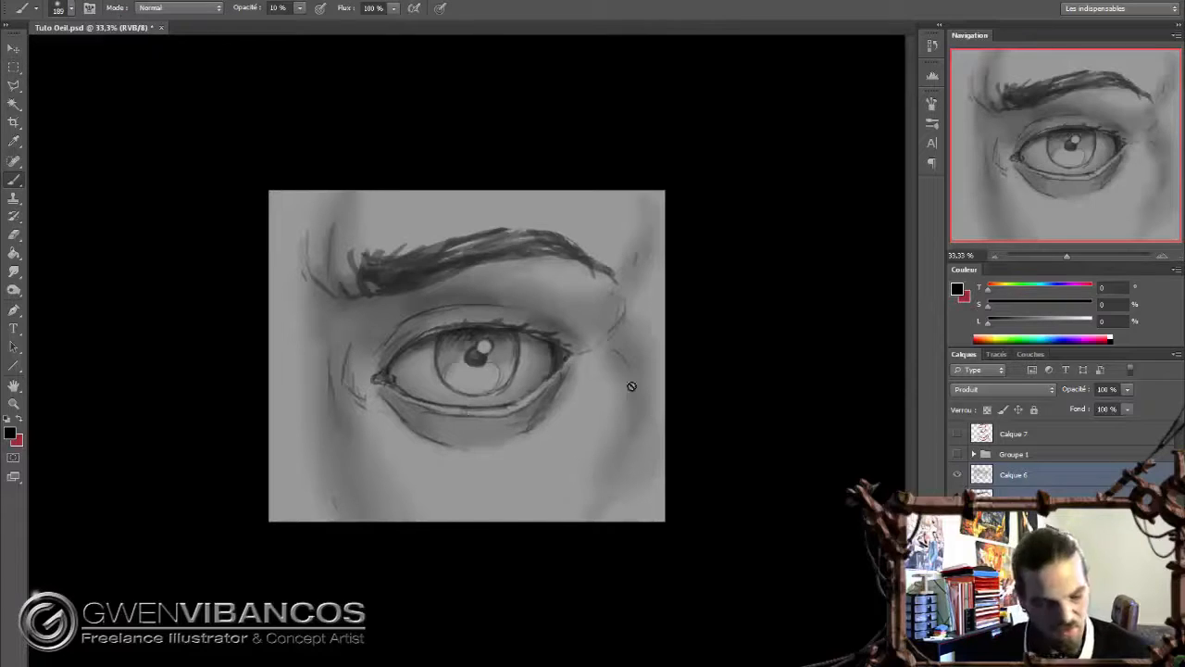
click(1075, 483)
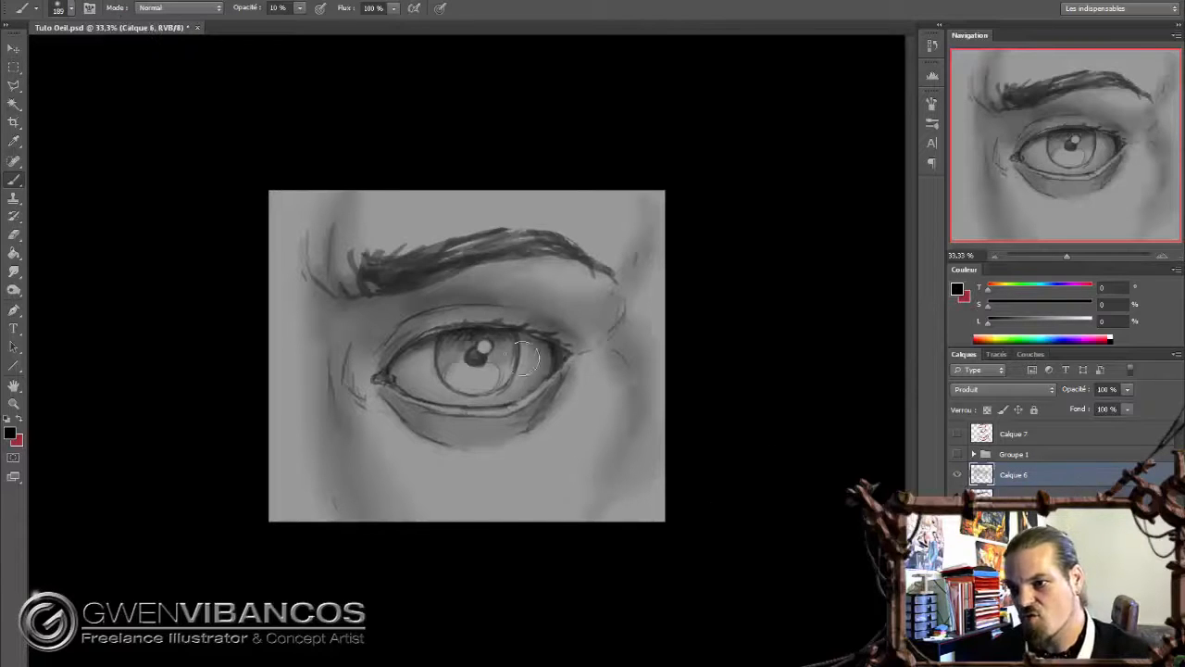
Shade under the eye, down the outer cheek and temple, above the inner eyebrow and across the nose bridge
mouse_move(368, 402)
mouse_down()
mouse_move(358, 392)
mouse_move(387, 414)
mouse_up()
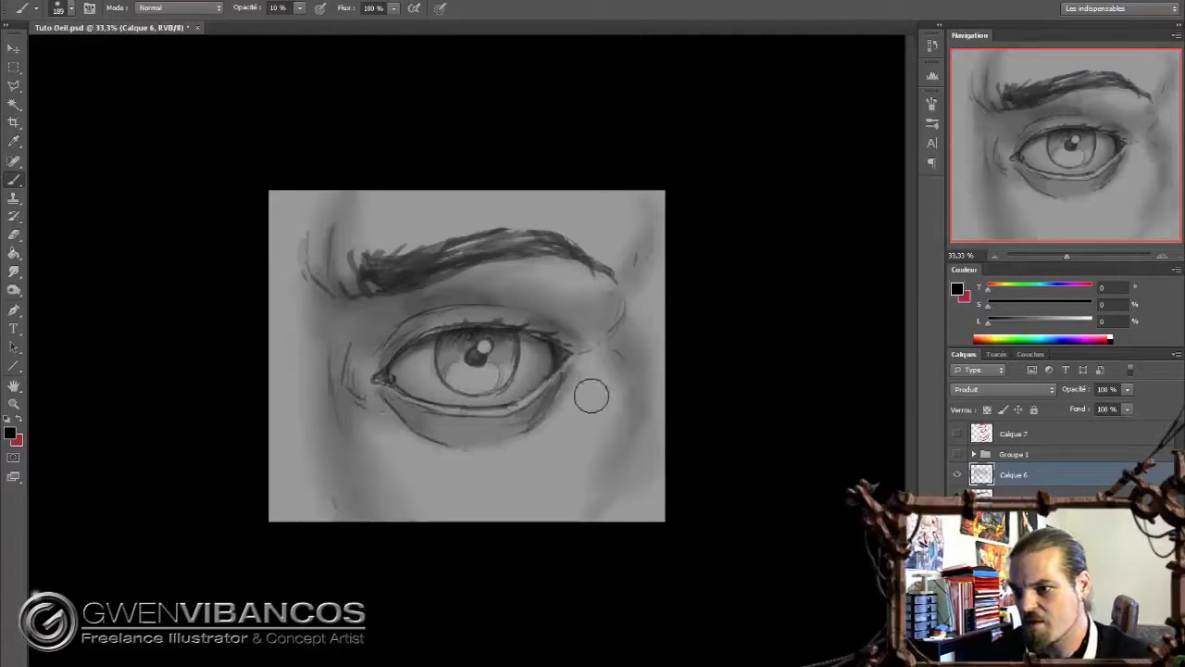
drag(589, 358, 486, 463)
drag(664, 412, 574, 548)
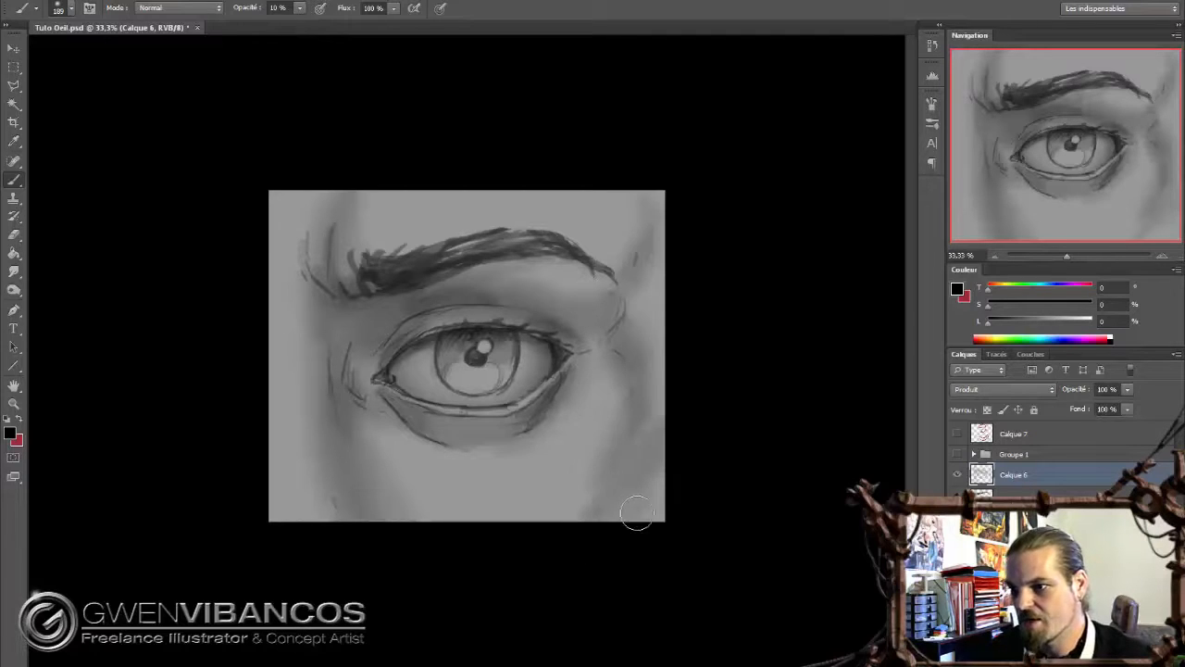
drag(636, 514, 639, 303)
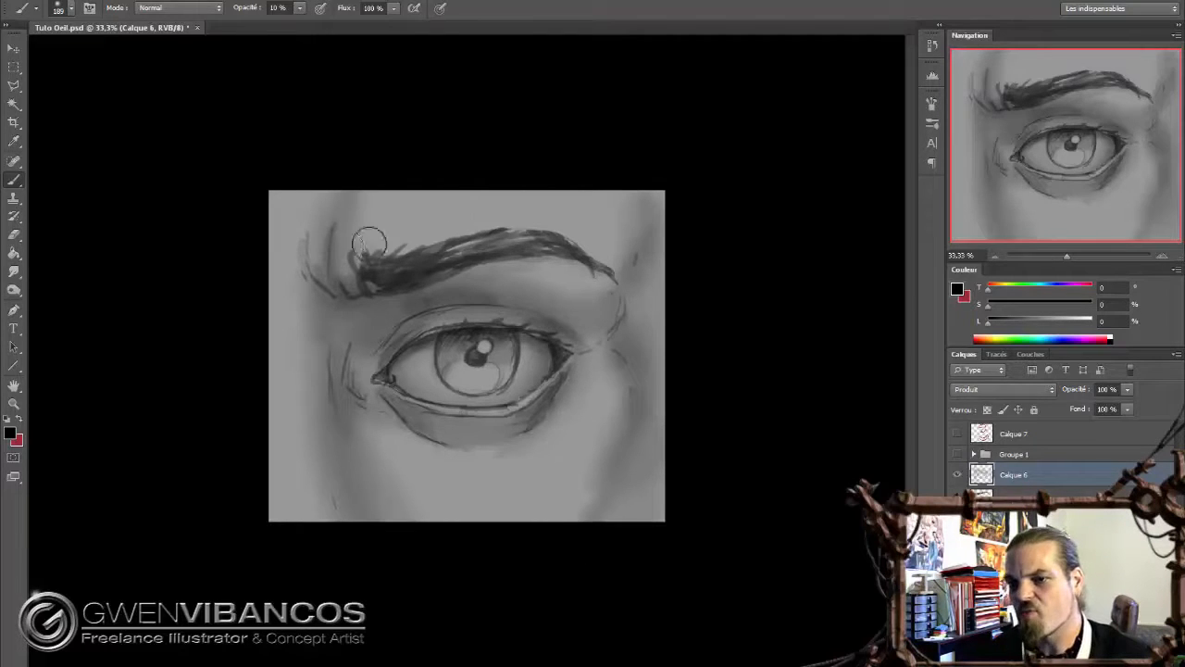
drag(346, 247, 405, 197)
mouse_move(302, 263)
mouse_down()
mouse_move(282, 202)
mouse_move(285, 290)
mouse_move(356, 322)
mouse_move(309, 328)
mouse_move(283, 289)
mouse_move(317, 460)
mouse_move(344, 509)
mouse_move(260, 275)
mouse_move(296, 346)
mouse_up()
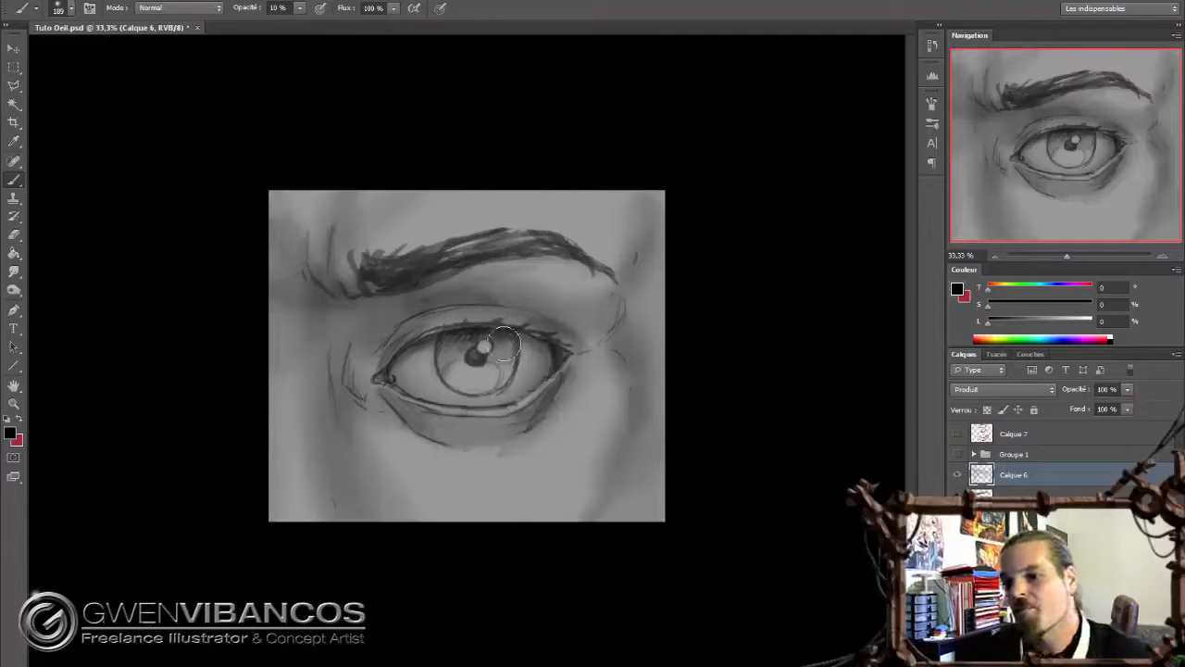
Deepen the shading around the inner eye corner, the upper and lower lids and the cheek below the outer corner
mouse_move(357, 317)
mouse_down()
mouse_move(382, 356)
mouse_move(366, 389)
mouse_up()
mouse_move(403, 316)
mouse_down()
mouse_move(389, 431)
mouse_move(463, 429)
mouse_up()
drag(379, 350, 463, 311)
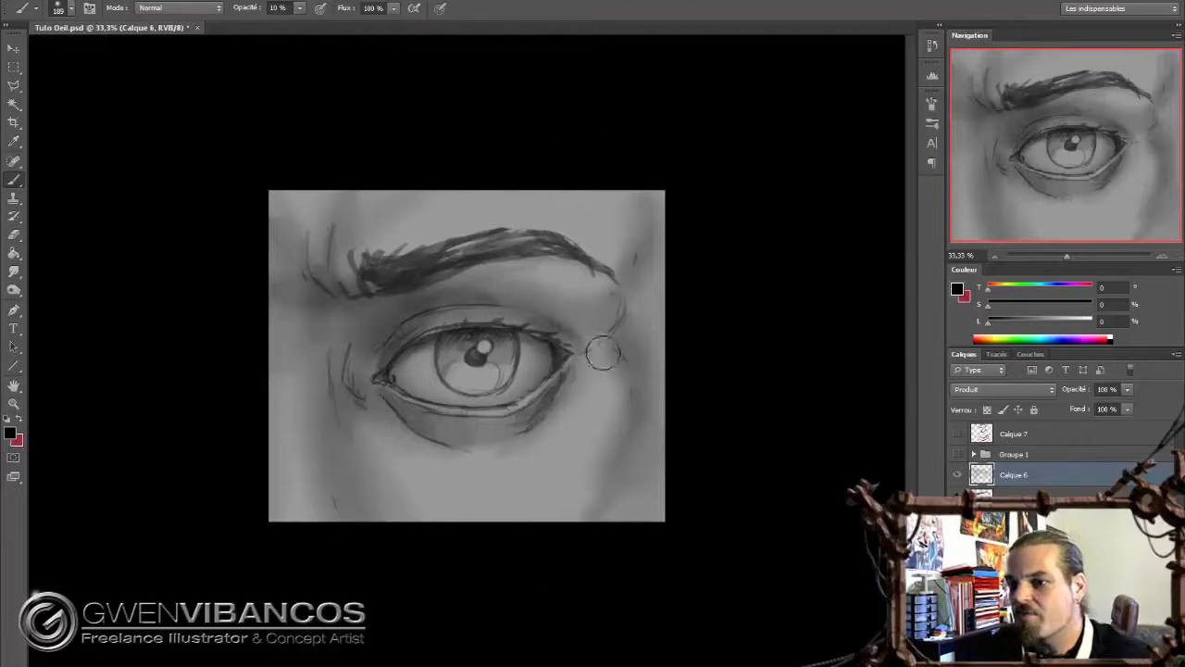
mouse_move(596, 342)
mouse_down()
mouse_move(497, 283)
mouse_move(455, 291)
mouse_move(627, 342)
mouse_move(608, 331)
mouse_move(639, 323)
mouse_move(648, 463)
mouse_move(556, 500)
mouse_up()
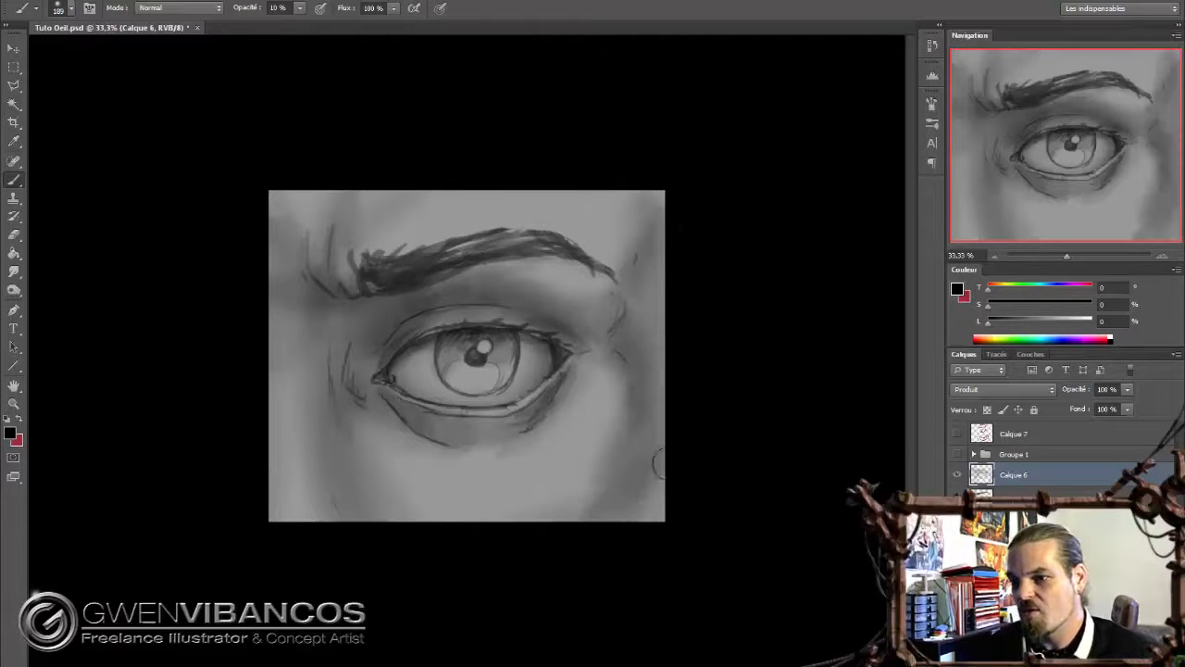
right_click(568, 362)
click(616, 326)
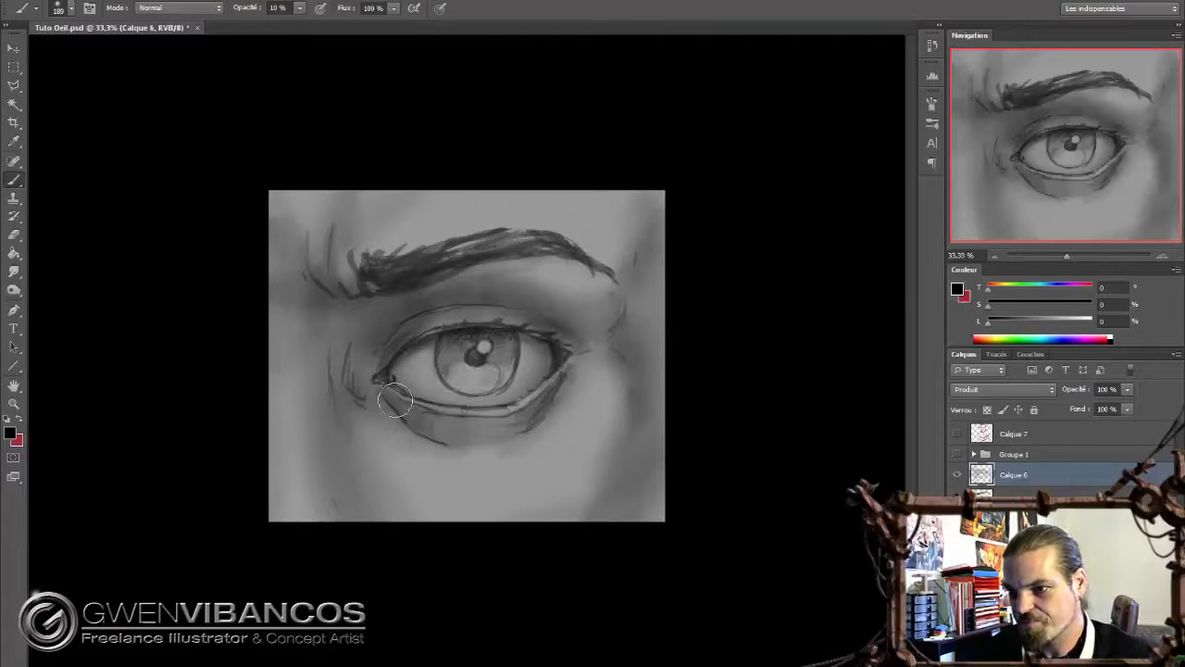
drag(395, 367, 397, 384)
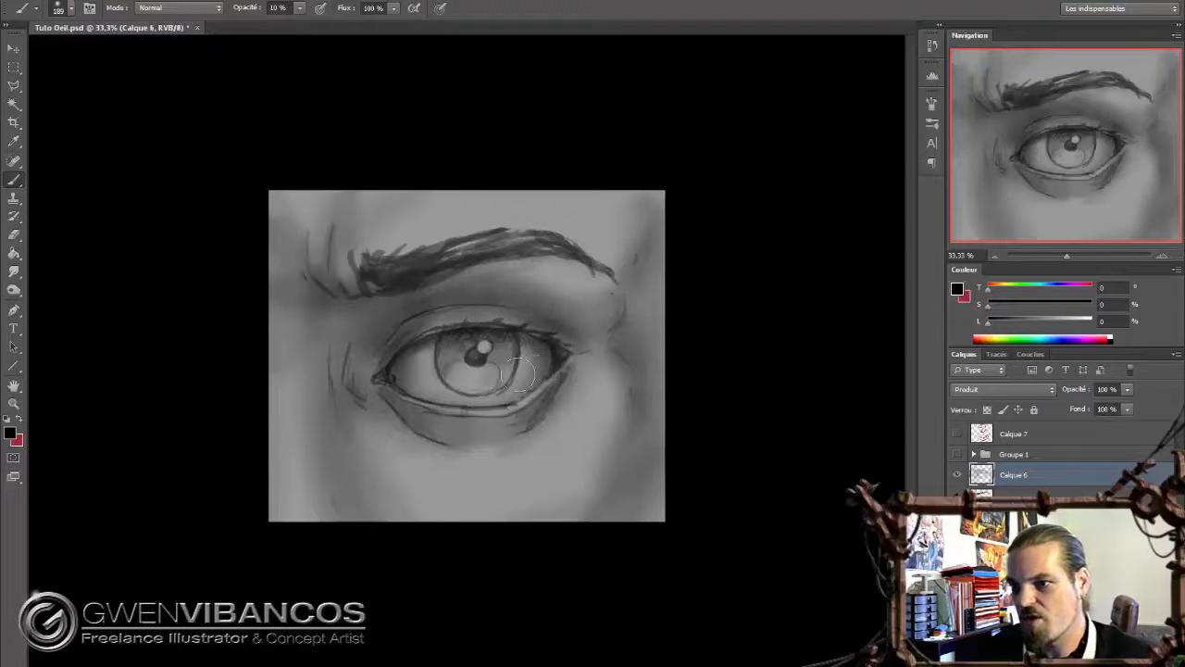
On a new Incrustation layer, paint highlights on the lower lid rim and iris with light grey at 85% lightness and 50% brush opacity
click(1014, 390)
click(1000, 191)
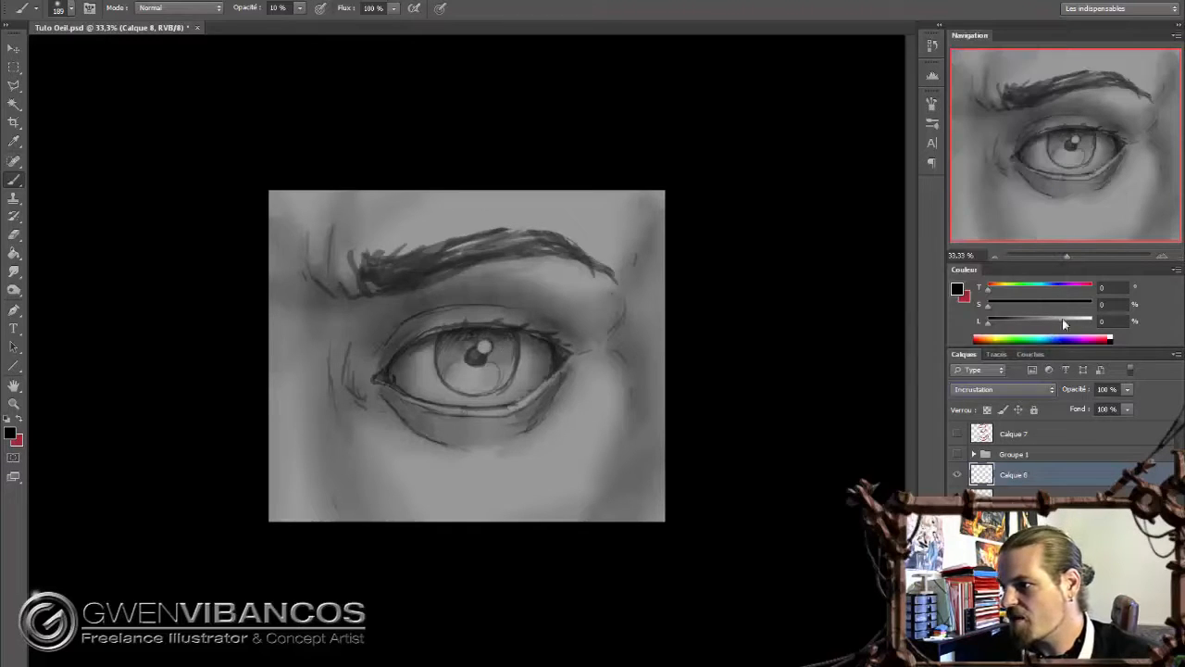
drag(1063, 320, 1076, 323)
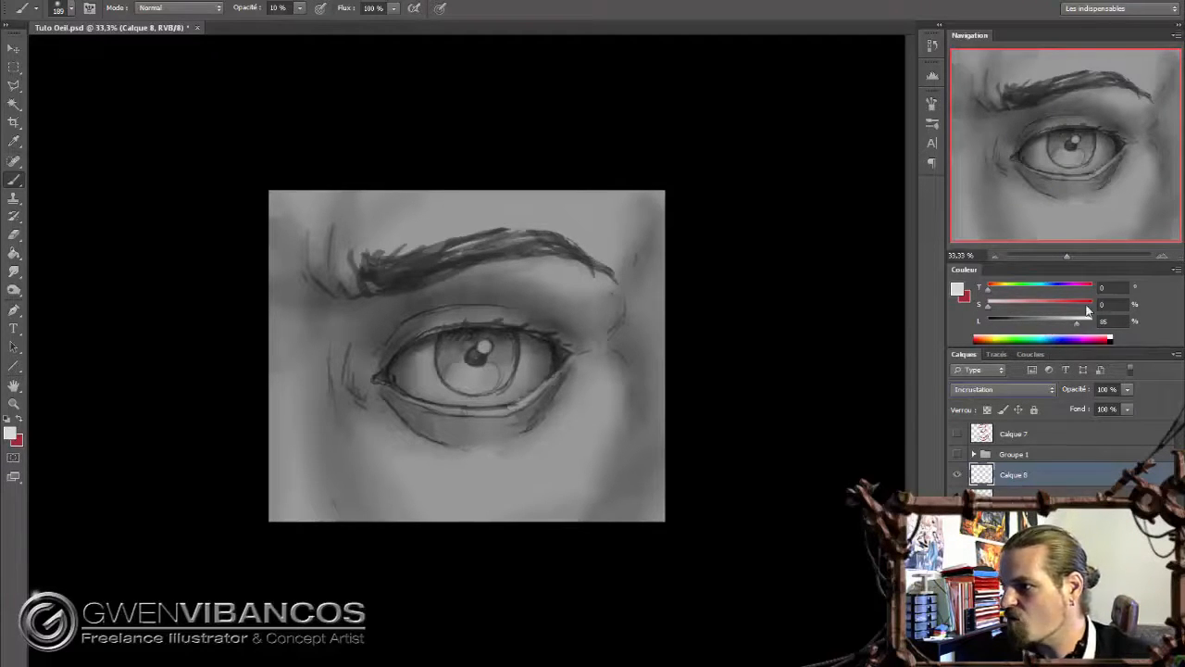
mouse_move(472, 377)
mouse_down()
mouse_move(548, 400)
mouse_move(515, 365)
mouse_move(453, 382)
mouse_move(425, 359)
mouse_move(424, 374)
mouse_move(451, 394)
mouse_move(507, 410)
mouse_move(486, 423)
mouse_move(435, 411)
mouse_move(518, 407)
mouse_up()
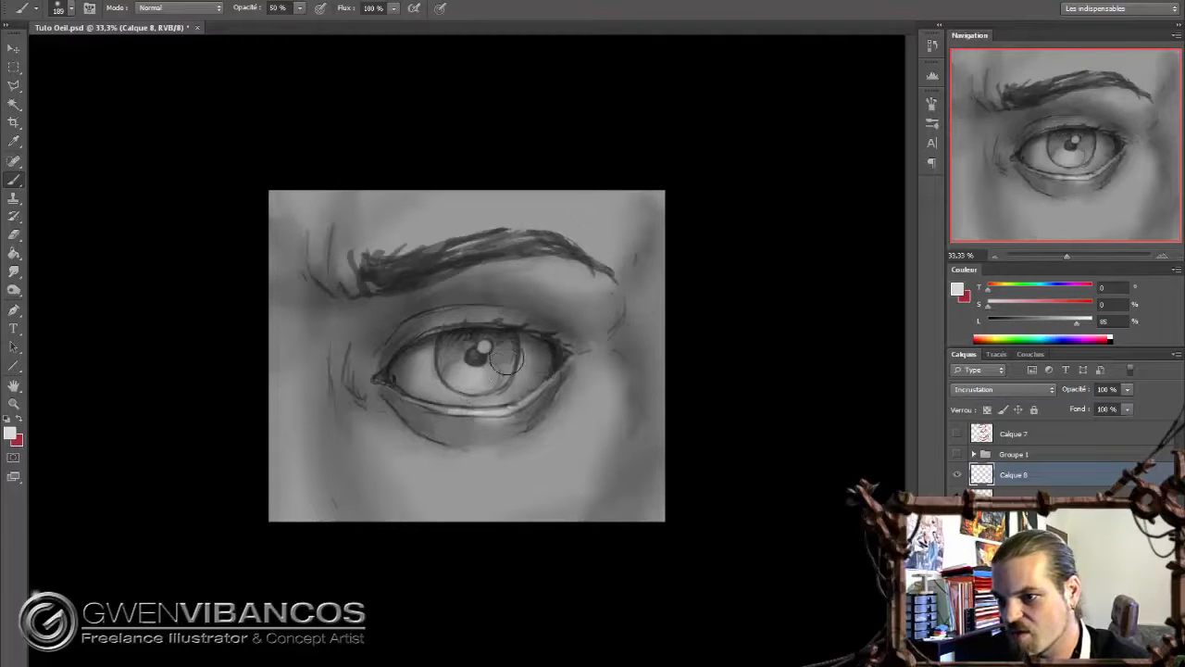
drag(486, 345, 472, 342)
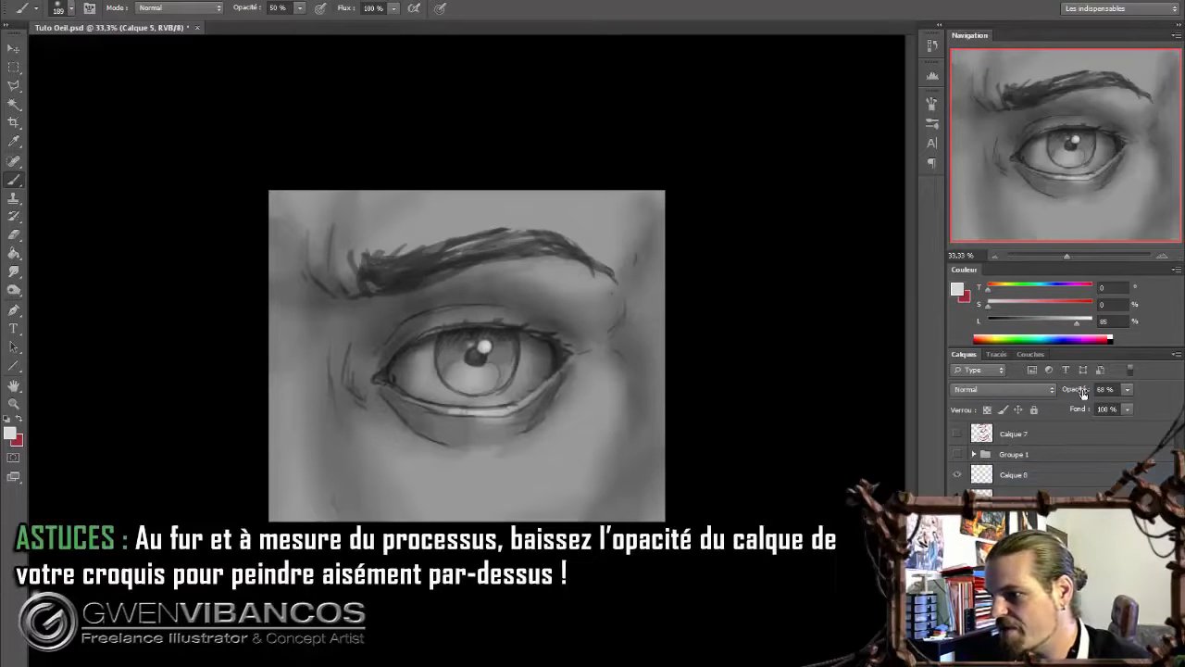
Set the sketch layer Calque 5 to 42% opacity and lighten the upper lid, brow bone and forehead above the eyebrow
click(1063, 393)
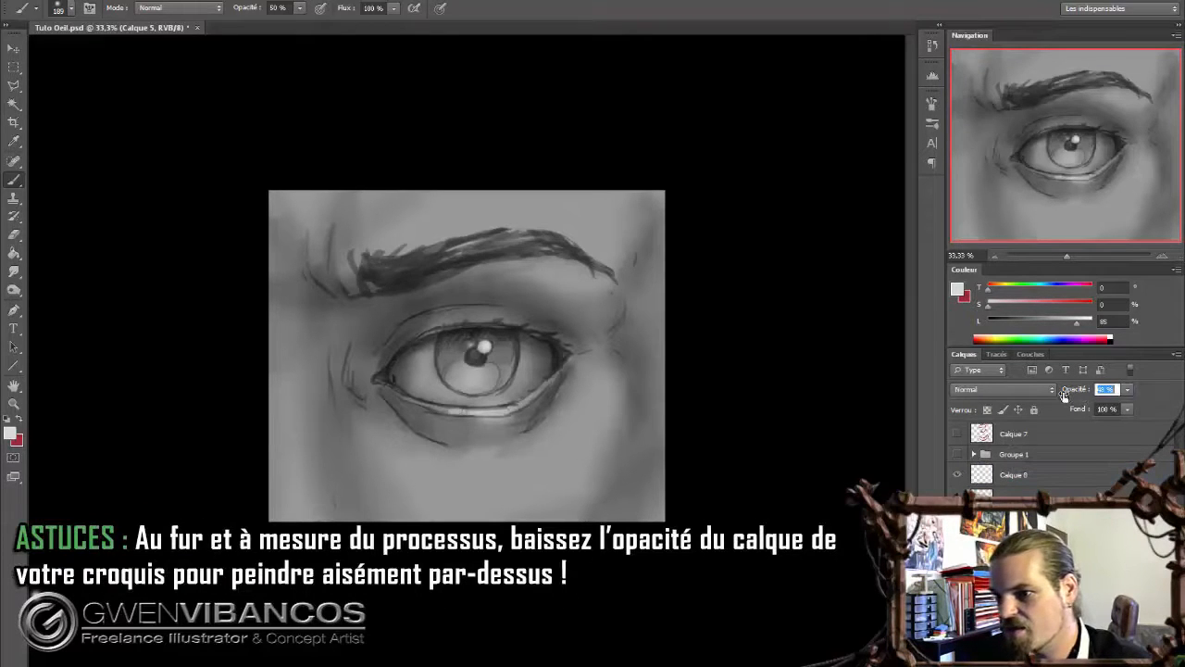
mouse_move(1063, 394)
mouse_down()
mouse_move(1014, 403)
mouse_move(1042, 399)
mouse_up()
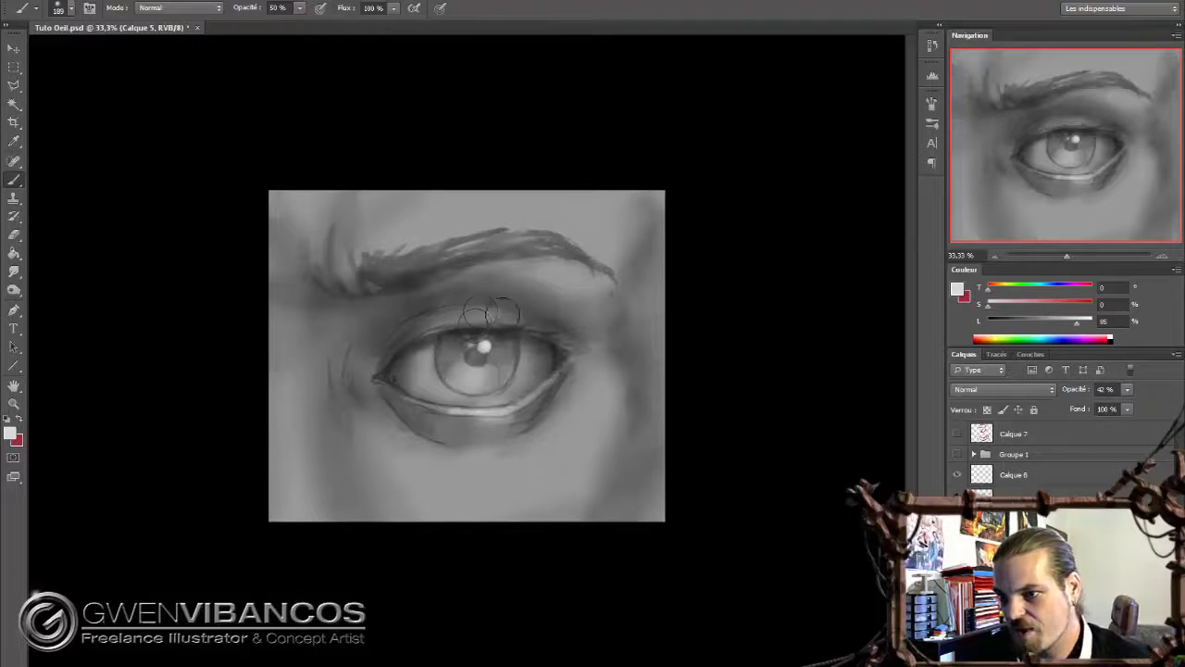
drag(571, 274, 529, 254)
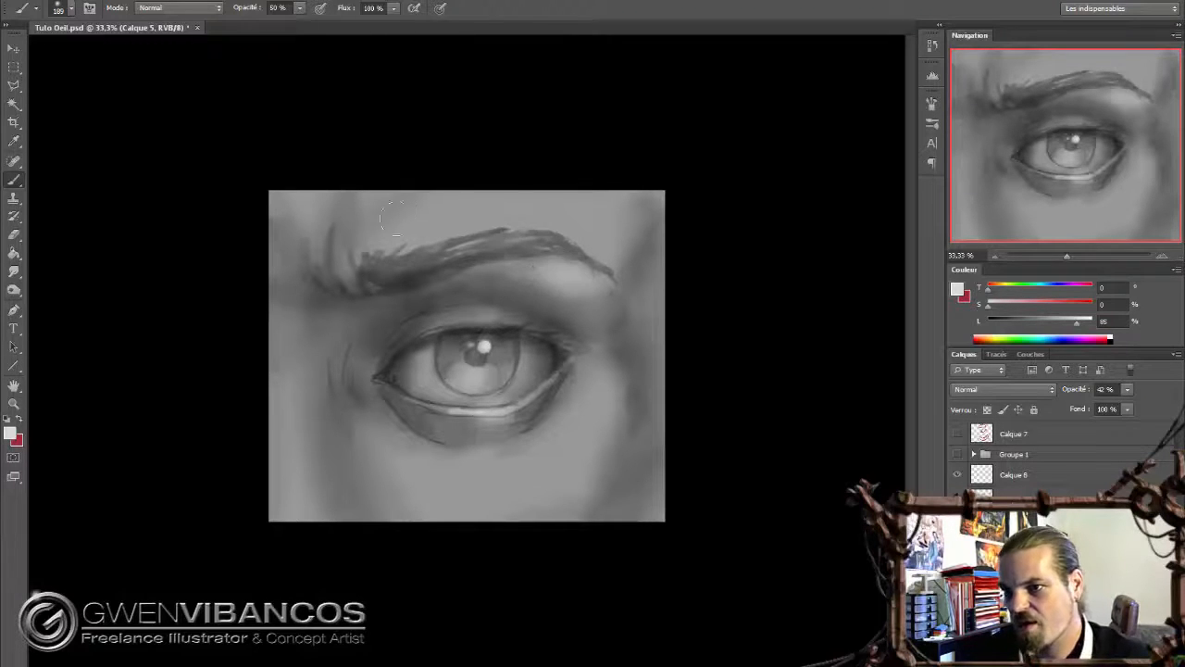
drag(396, 238, 550, 201)
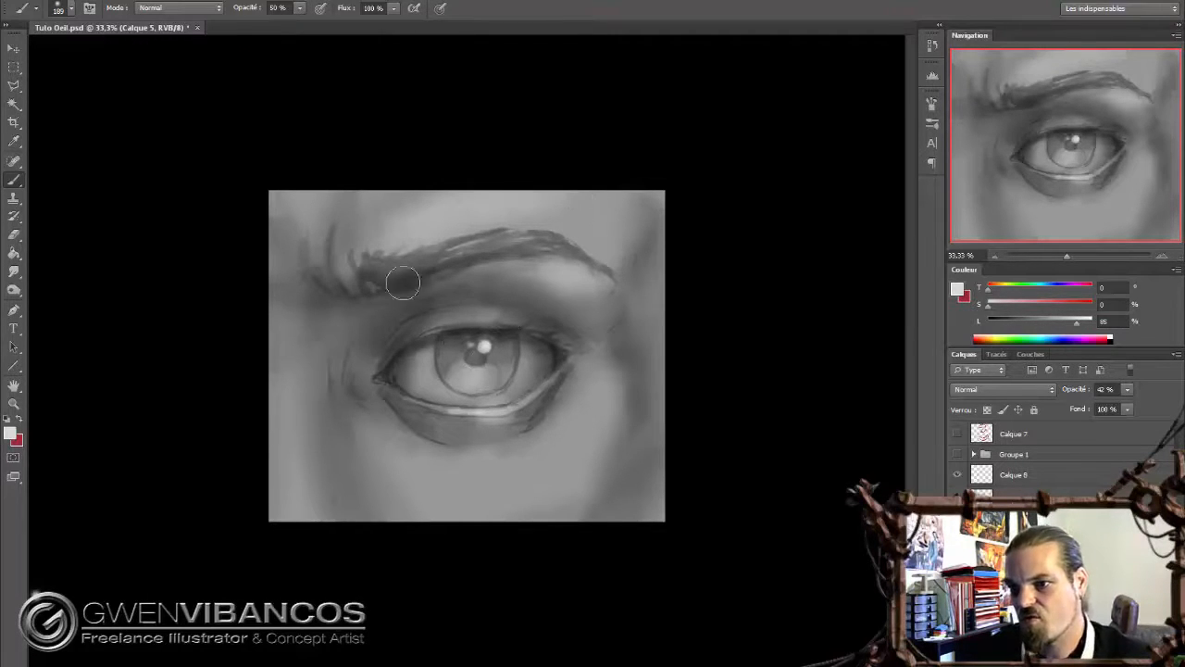
Choose the 36 px textured brush preset and create a new layer above Calque 8
right_click(513, 342)
click(600, 382)
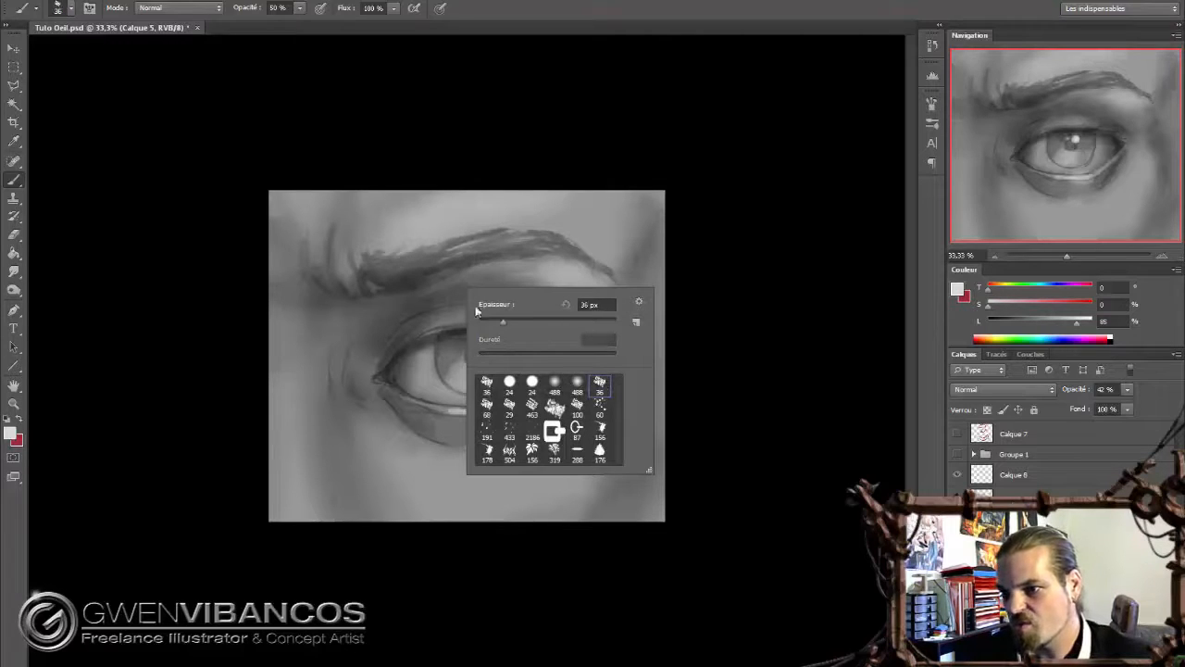
click(398, 254)
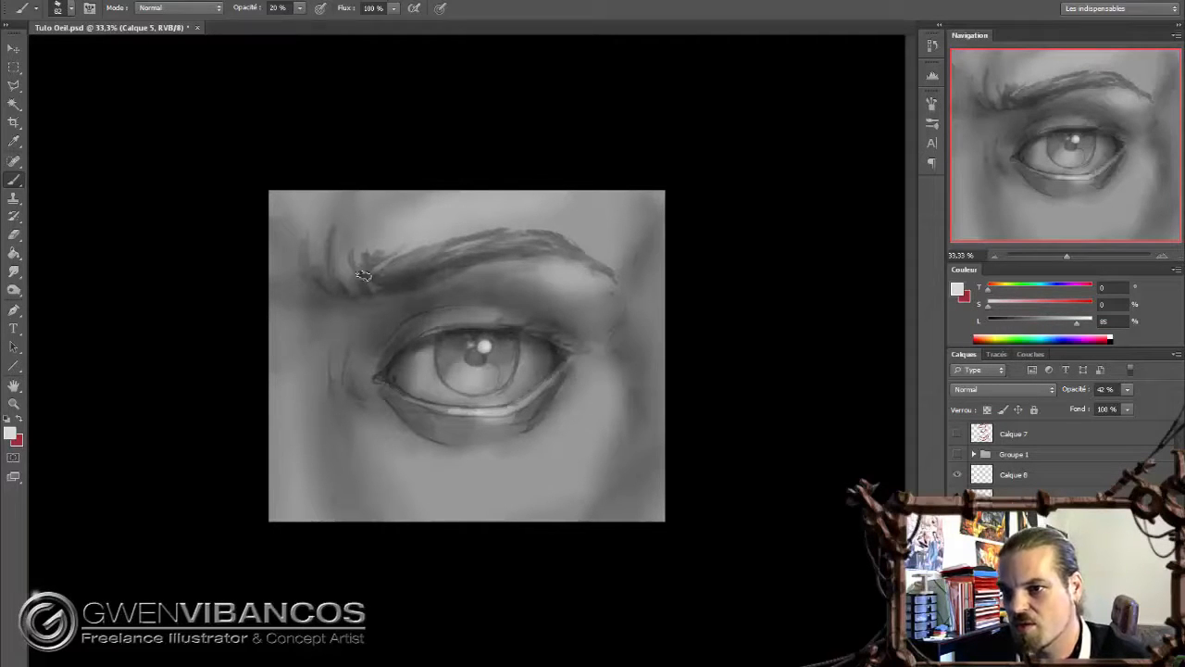
click(1092, 470)
key(ctrl+alt+shift+n)
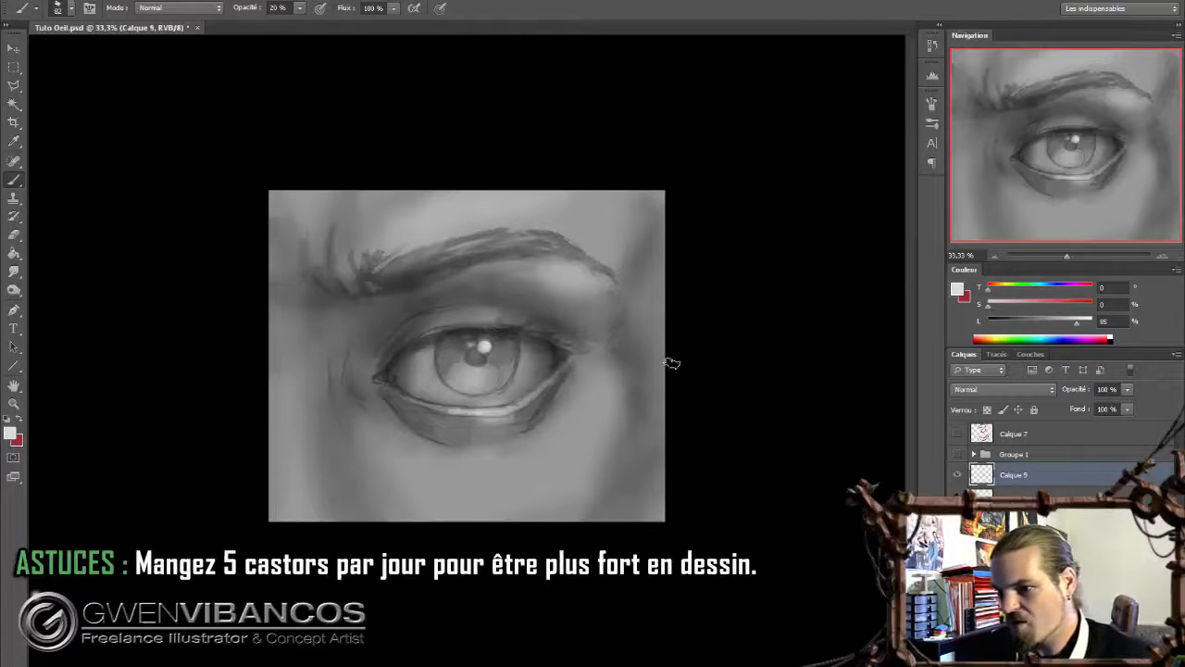
Paint the pupil pure black on the new layer with a smaller textured brush at 50% opacity
drag(1071, 329, 989, 314)
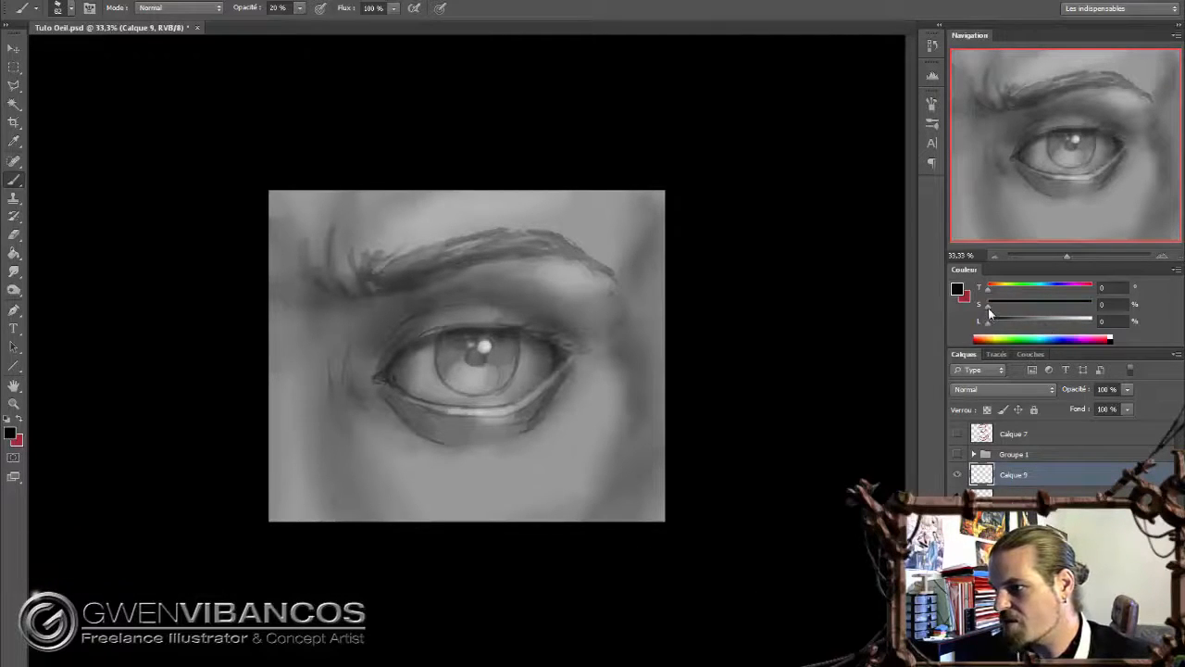
click(1163, 256)
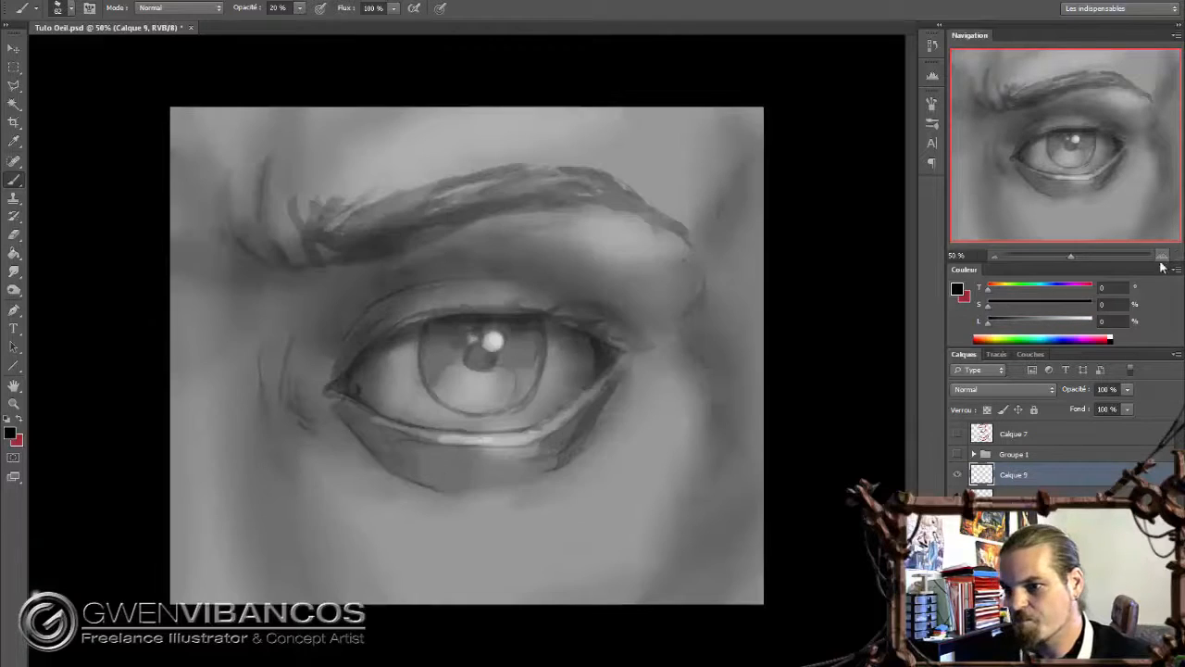
right_click(521, 318)
click(562, 347)
key(Return)
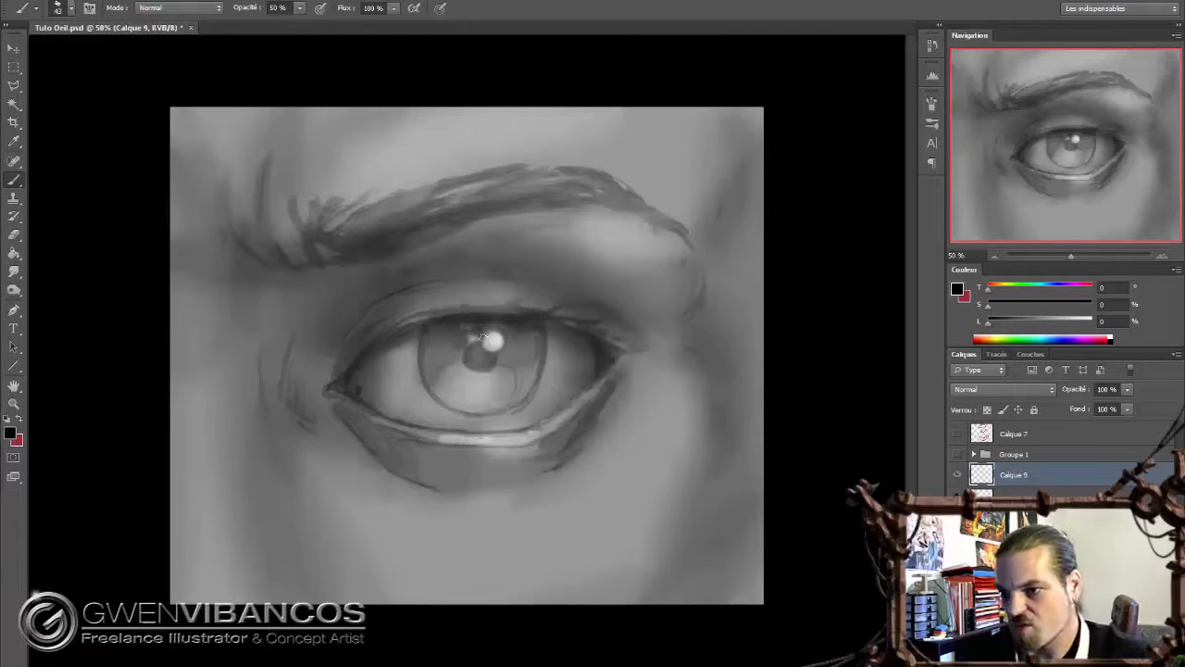
mouse_move(476, 344)
mouse_down()
mouse_move(473, 363)
mouse_move(486, 362)
mouse_move(468, 361)
mouse_up()
Reduce the brush to 21 px and paint hair strokes along the eyebrow in dark grey at 14% lightness
right_click(489, 293)
click(523, 327)
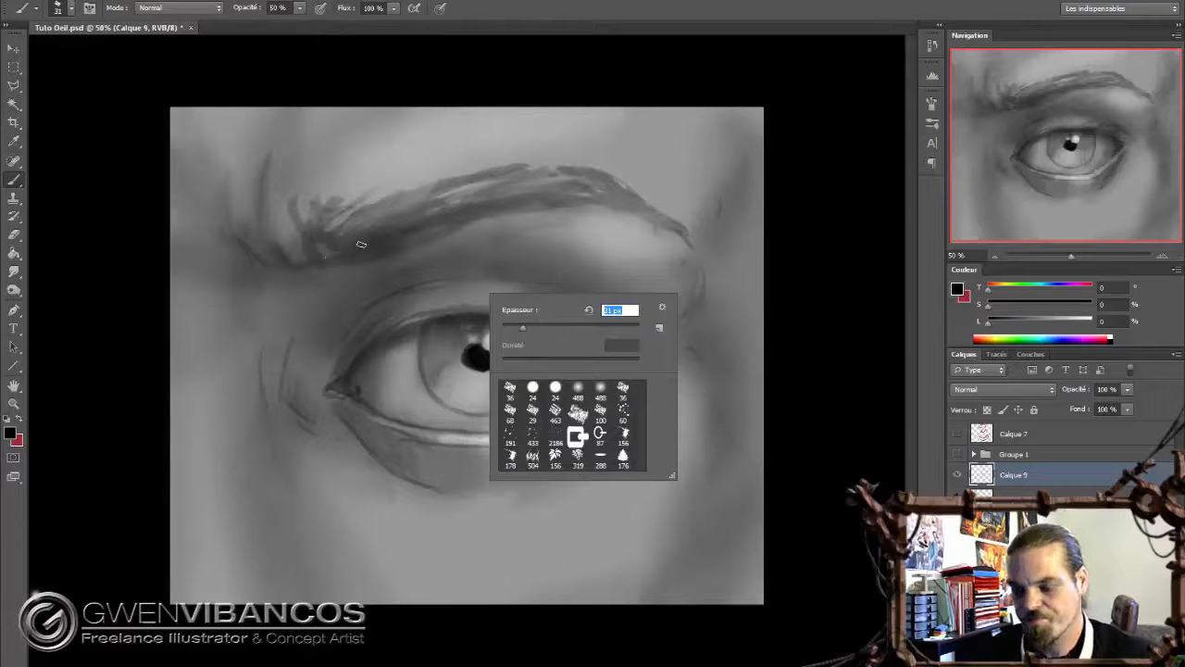
key(Return)
drag(1004, 323, 1009, 326)
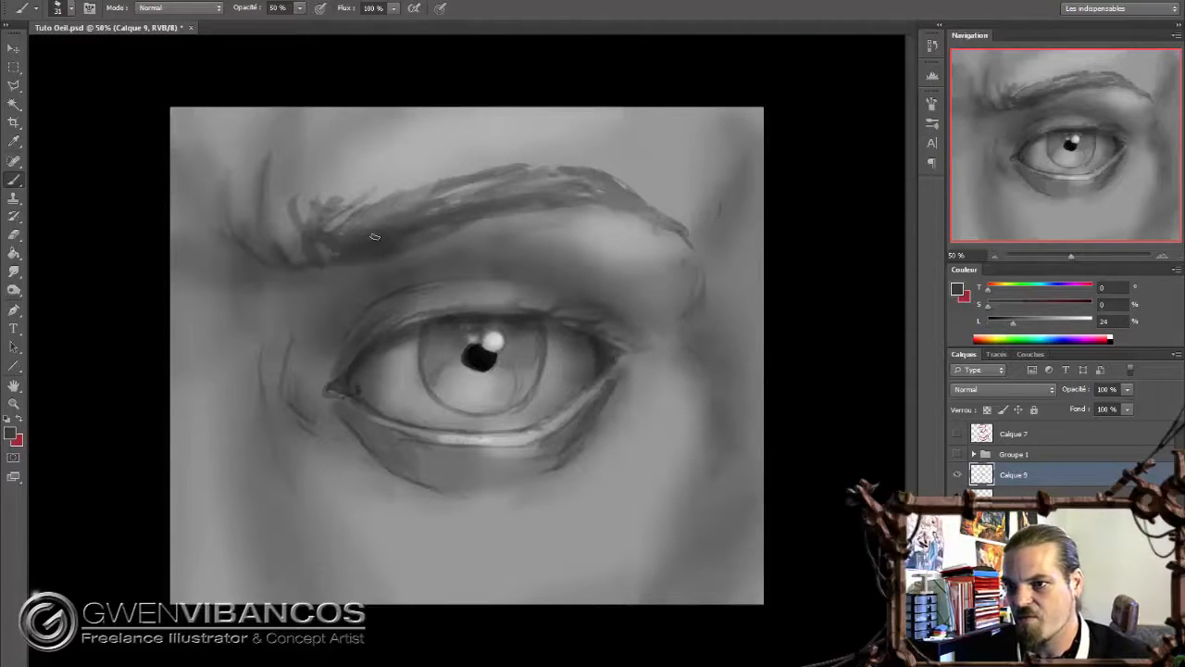
click(1004, 324)
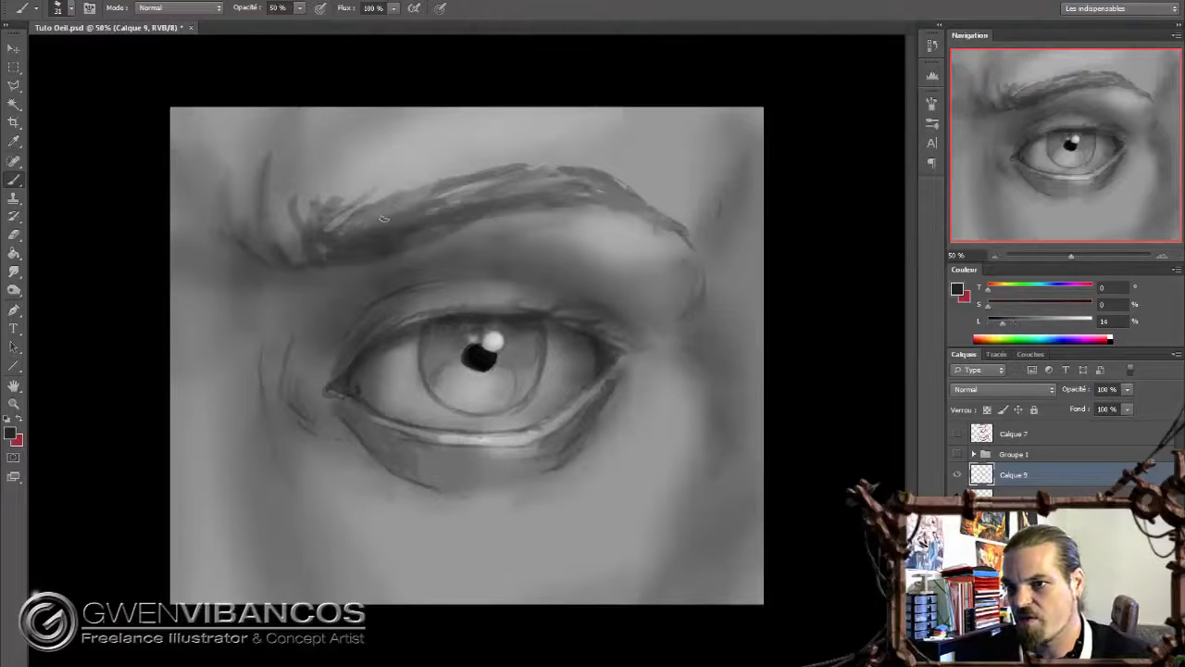
mouse_move(381, 225)
mouse_down()
mouse_move(344, 263)
mouse_move(496, 191)
mouse_up()
mouse_move(435, 238)
mouse_down()
mouse_move(578, 183)
mouse_move(477, 209)
mouse_move(484, 197)
mouse_move(549, 192)
mouse_move(490, 216)
mouse_move(559, 198)
mouse_move(539, 191)
mouse_move(601, 196)
mouse_move(690, 232)
mouse_up()
Fill in the inner end of the eyebrow with dark greys sampled from the brow
alt+click(485, 200)
alt+click(537, 196)
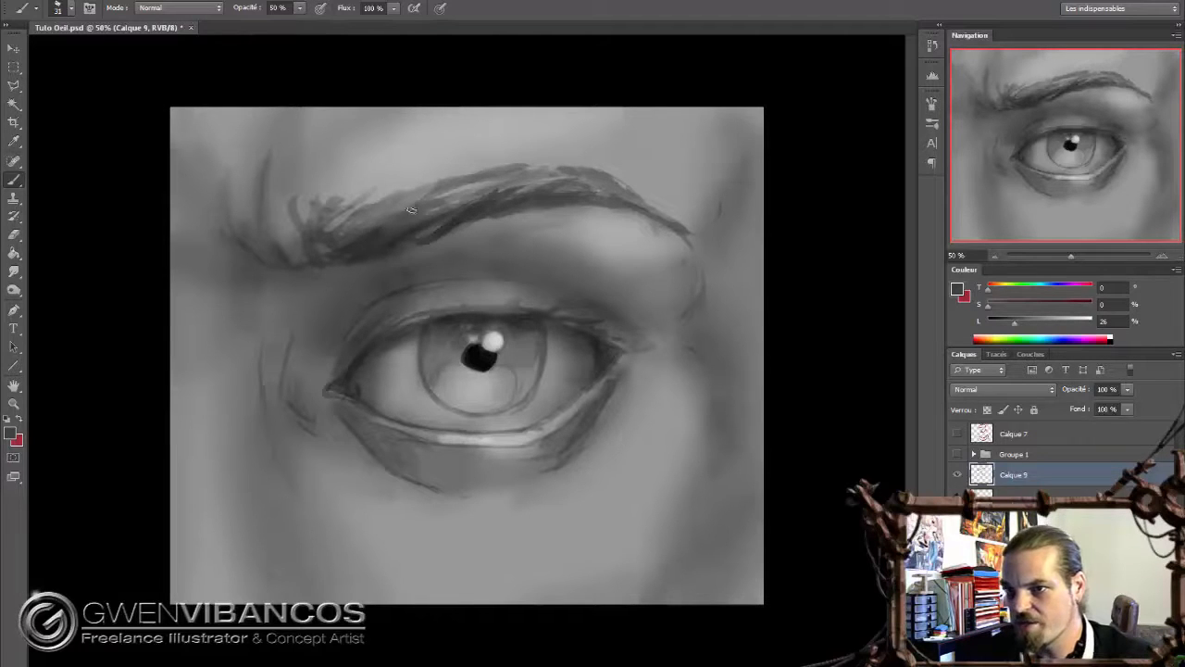
alt+click(370, 242)
drag(355, 226, 320, 250)
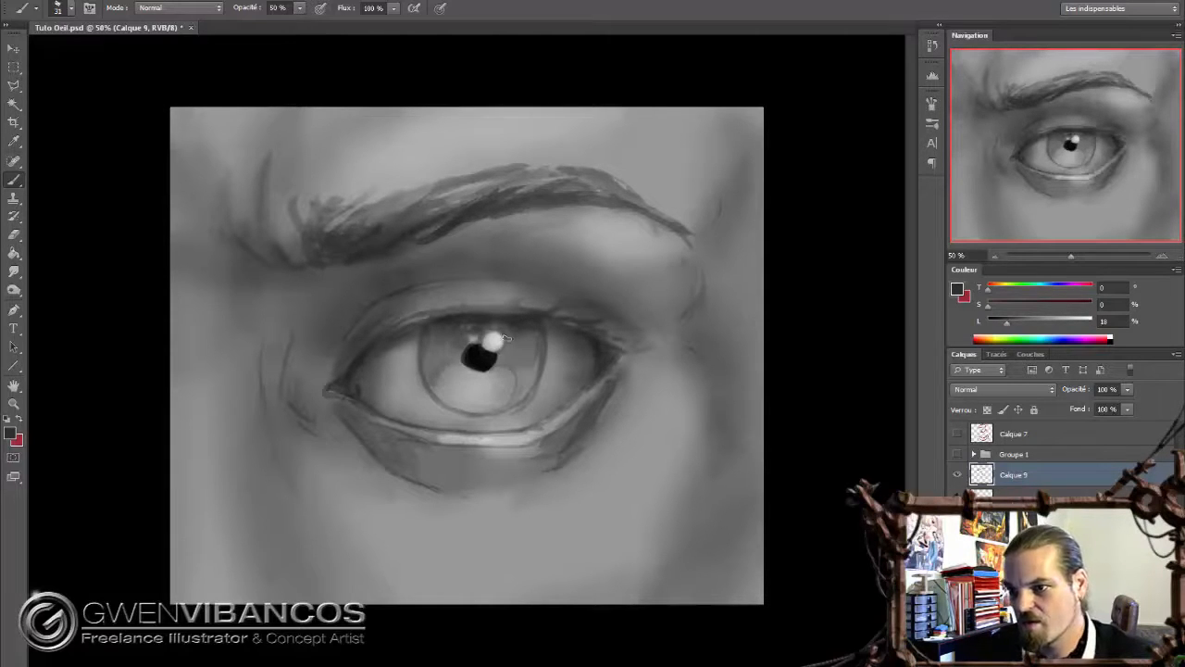
Darken the upper lash line from the inner corner across the iris with near-black sampled from the pupil
alt+click(484, 350)
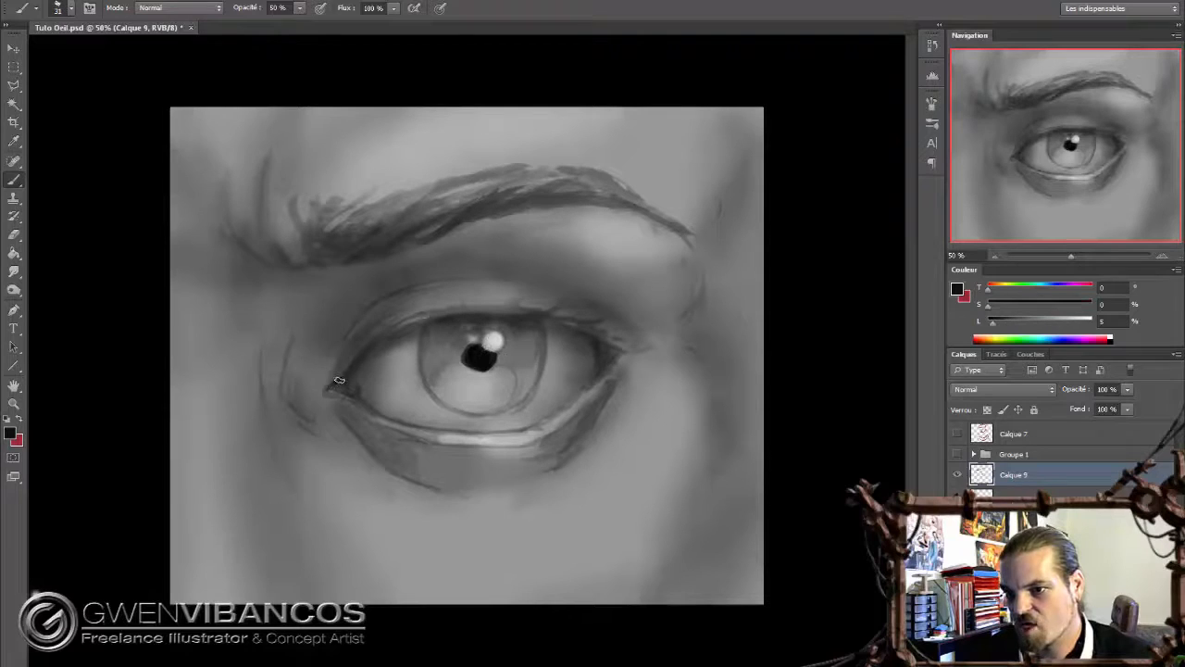
mouse_move(351, 372)
mouse_down()
mouse_move(428, 315)
mouse_move(369, 350)
mouse_move(435, 318)
mouse_move(385, 340)
mouse_move(471, 316)
mouse_up()
alt+click(456, 311)
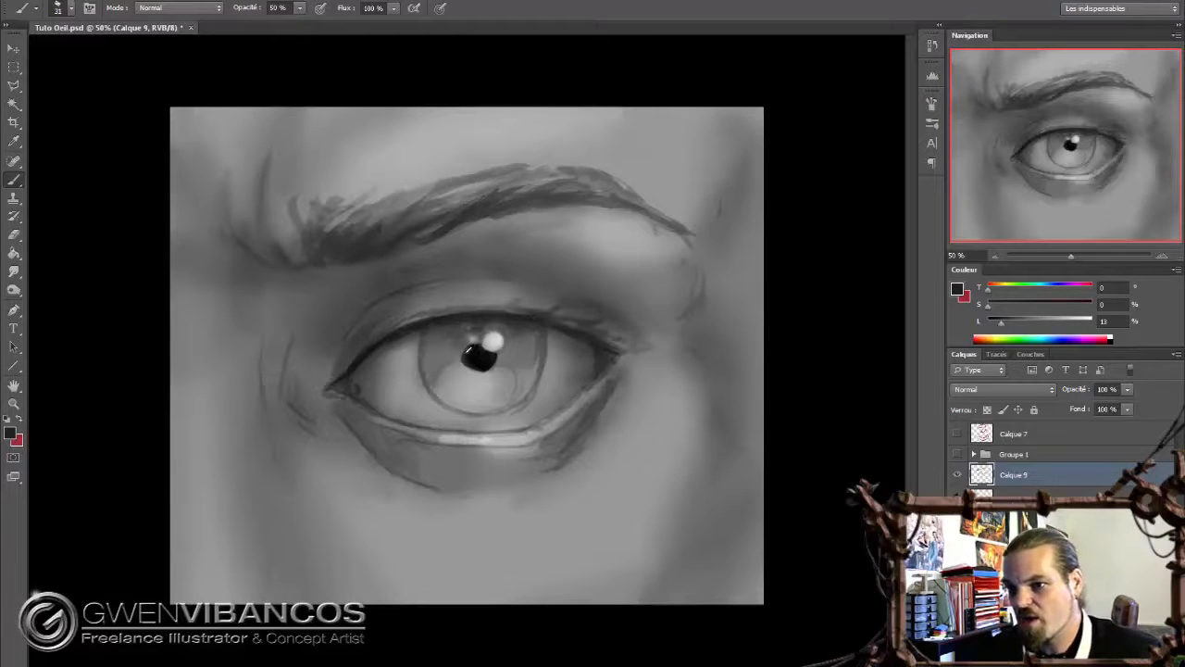
alt+click(473, 353)
drag(468, 310, 533, 314)
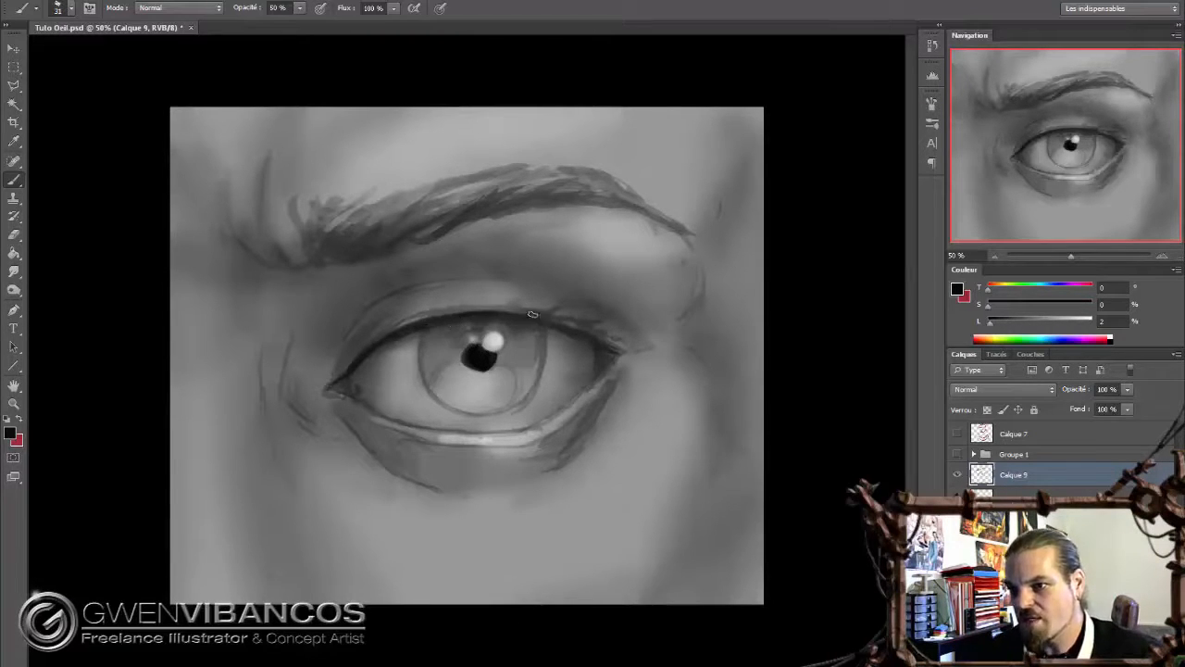
alt+click(551, 316)
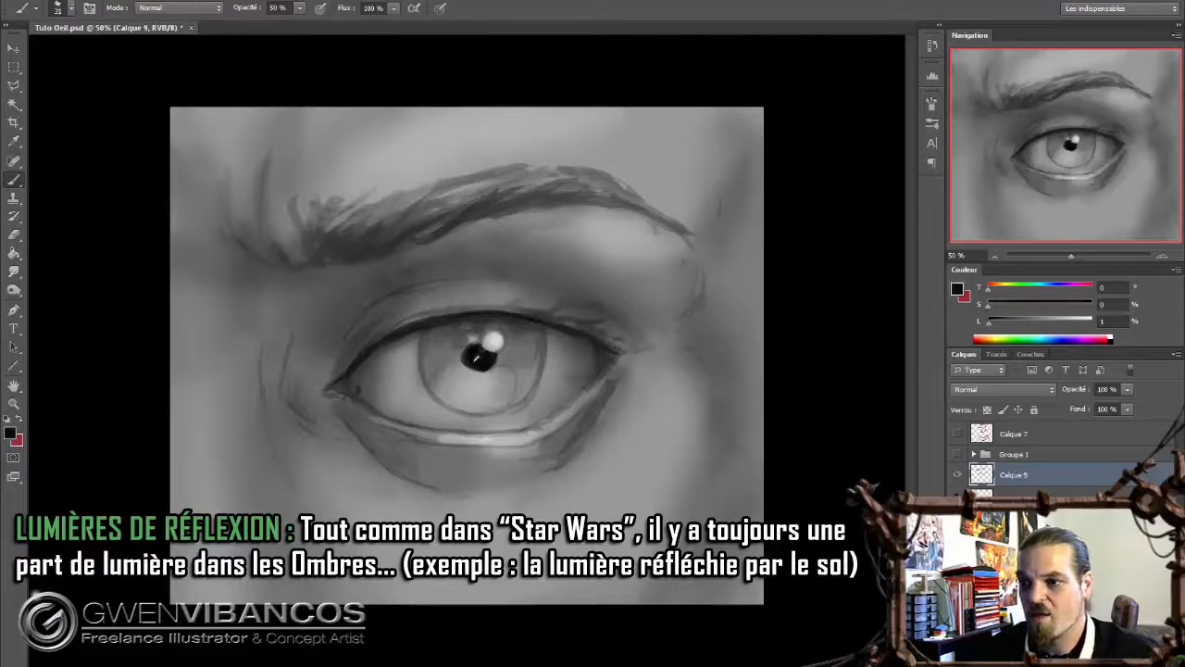
Refine the lower edge of the pupil with tones sampled from the iris and pupil
alt+click(469, 370)
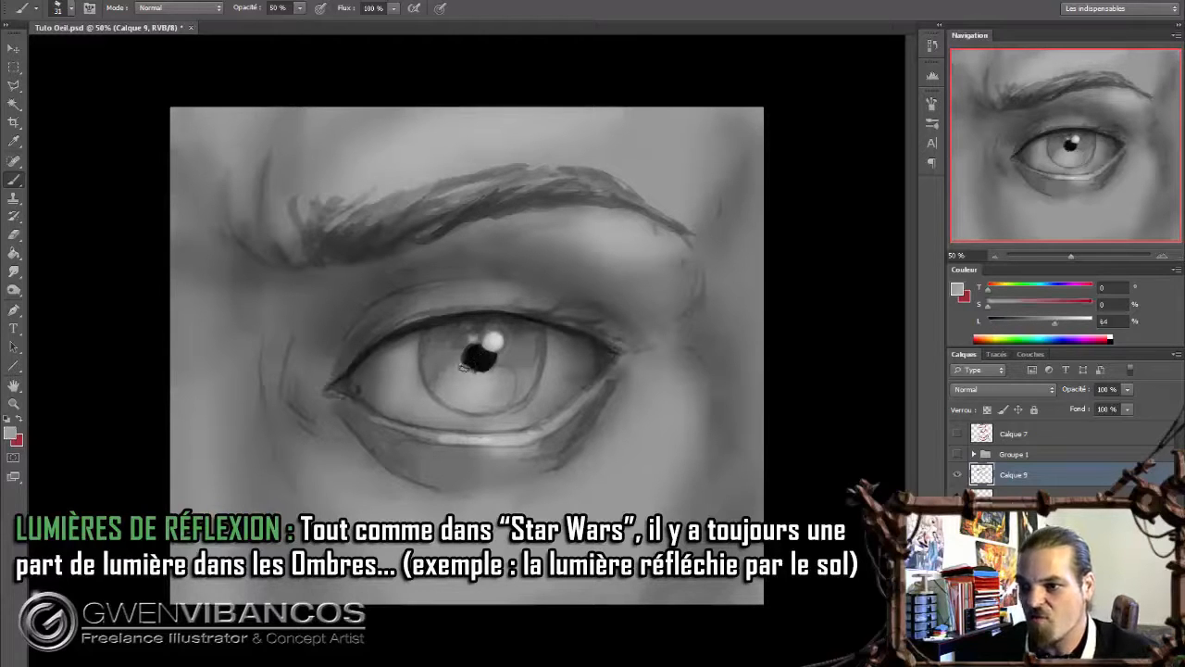
alt+click(472, 358)
drag(466, 359, 485, 366)
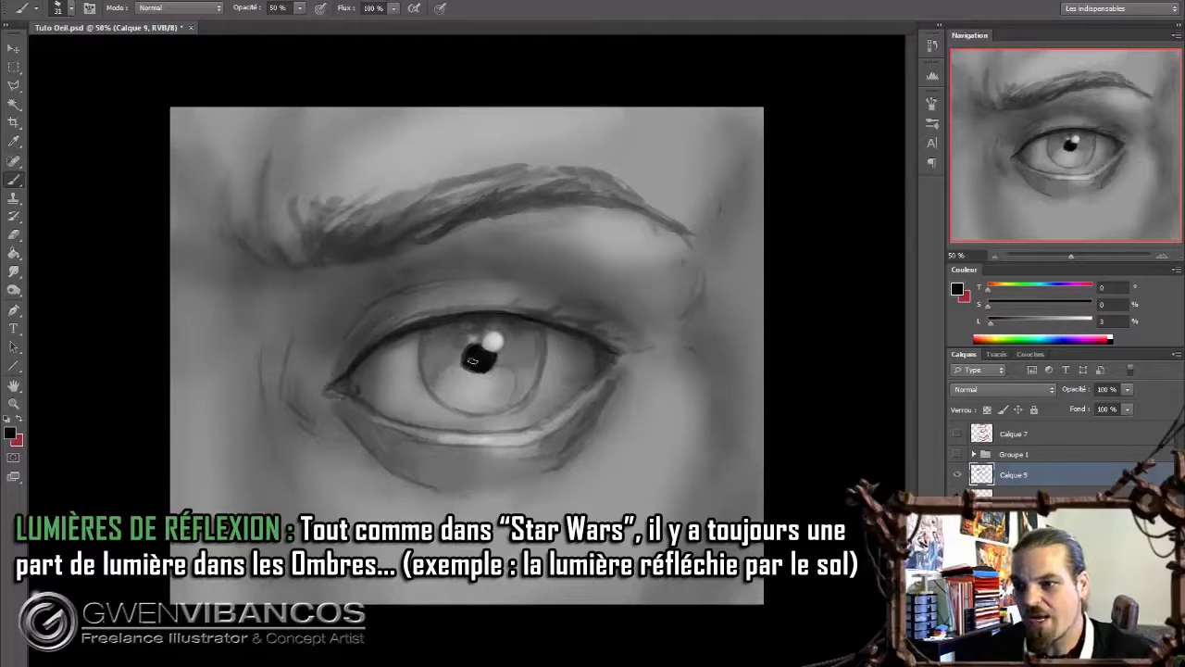
Paint the inner half of the iris and its lower rim with radiating strokes in sampled greys
alt+click(454, 317)
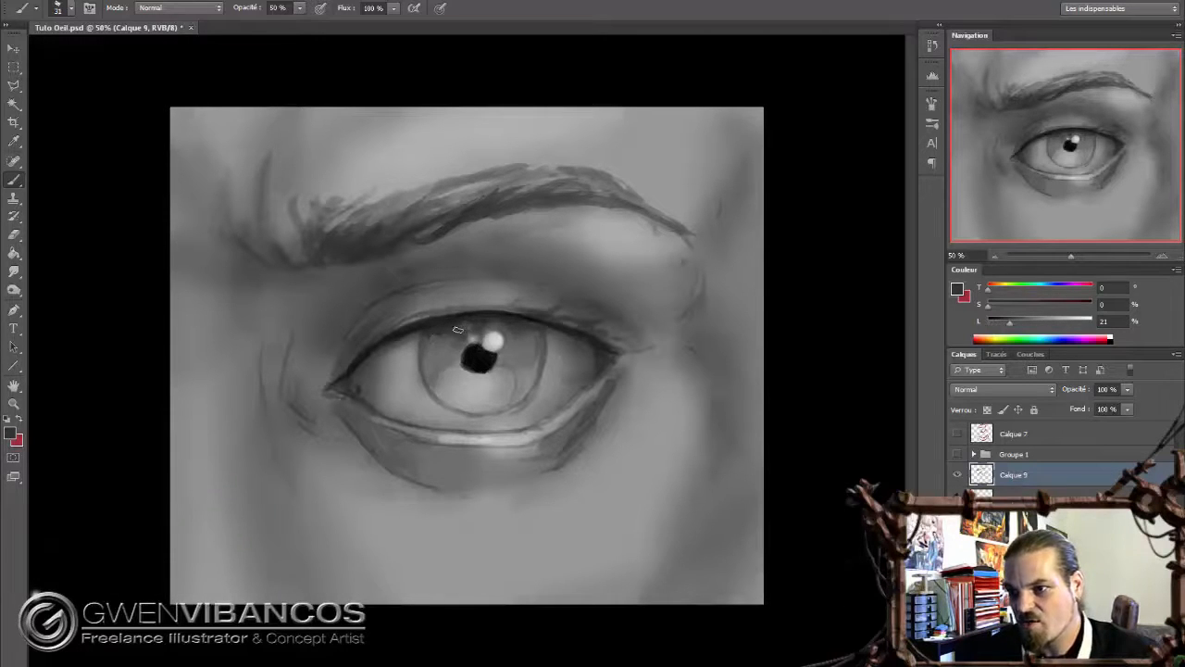
mouse_move(457, 330)
mouse_down()
mouse_move(427, 344)
mouse_move(427, 368)
mouse_up()
alt+click(452, 341)
alt+click(439, 383)
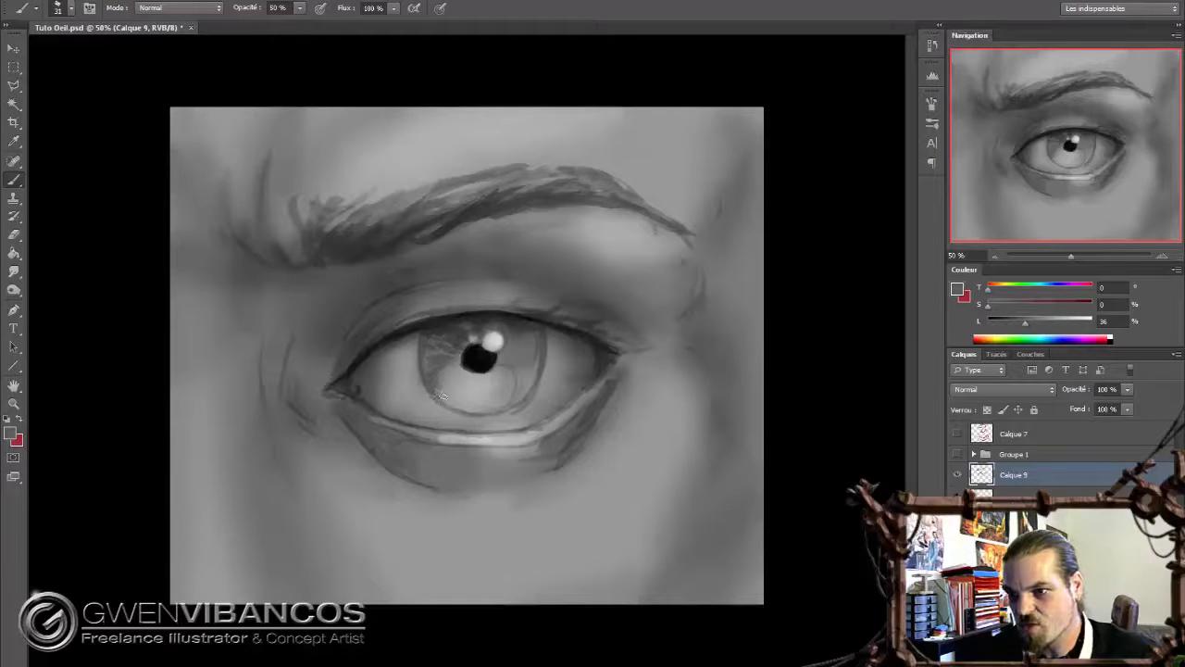
alt+click(455, 405)
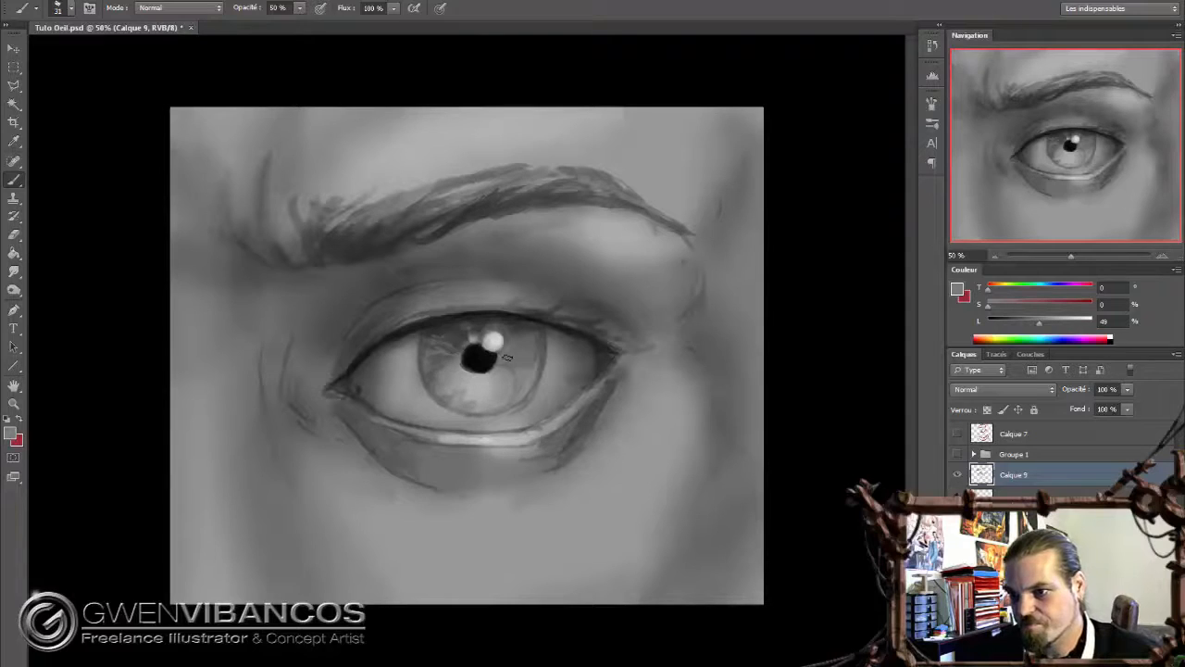
Paint radiating texture strokes on the outer half and lower part of the iris with sampled greys
alt+click(515, 324)
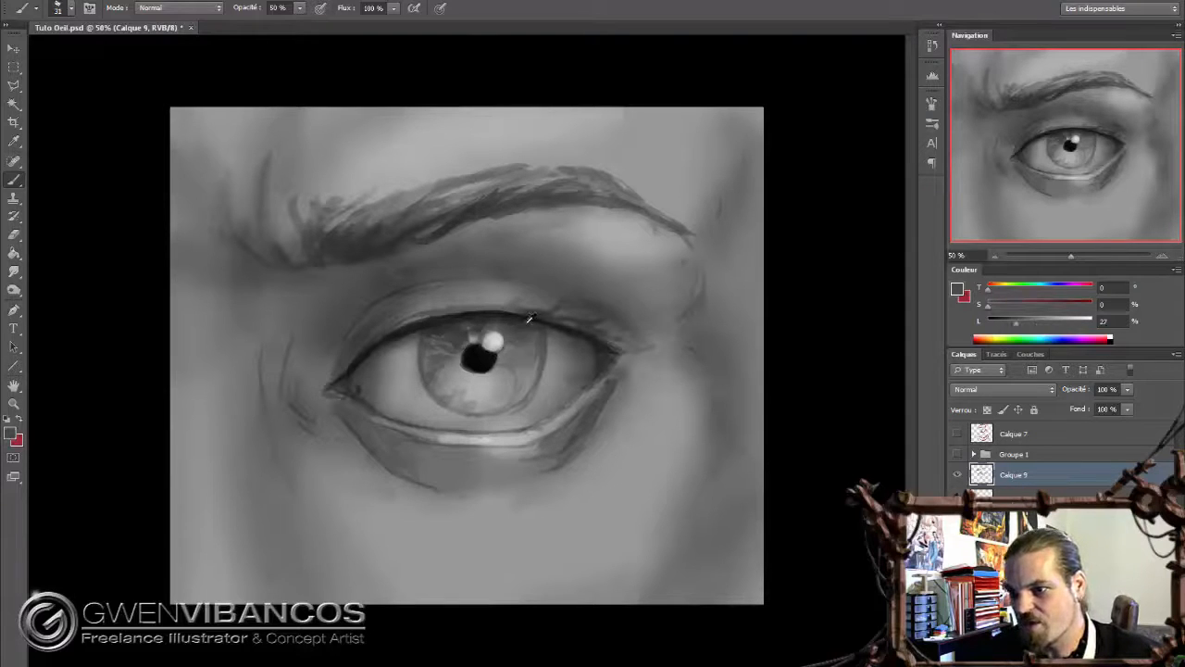
alt+click(531, 317)
drag(534, 348, 518, 351)
alt+click(544, 346)
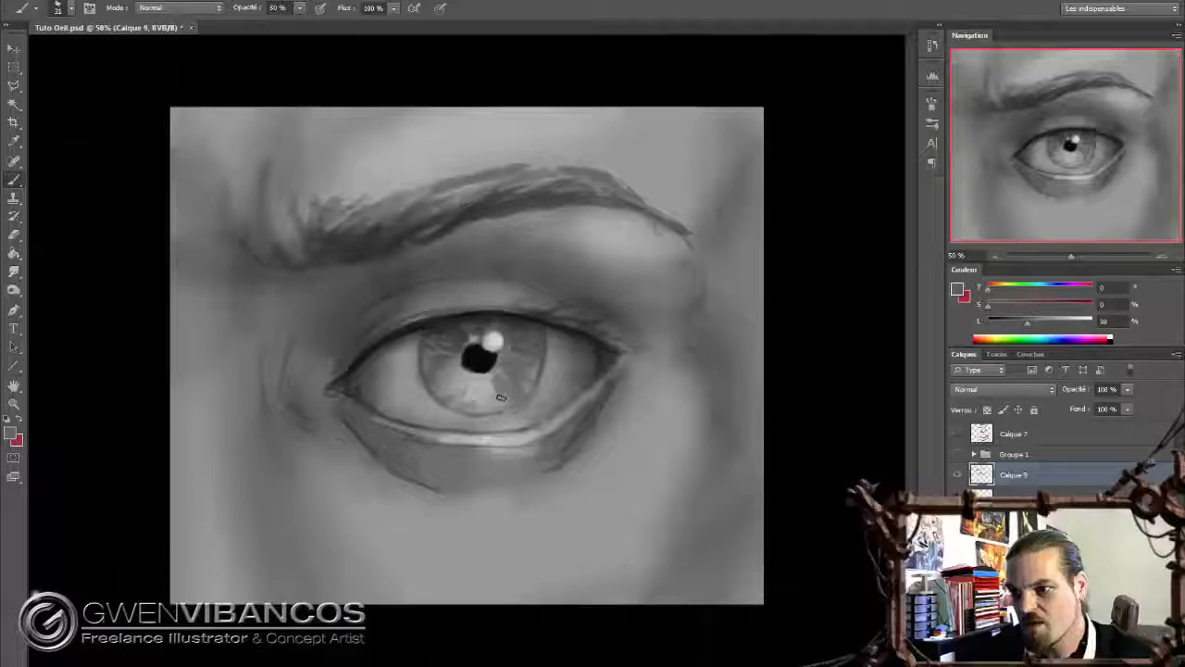
drag(501, 398, 499, 404)
alt+click(501, 404)
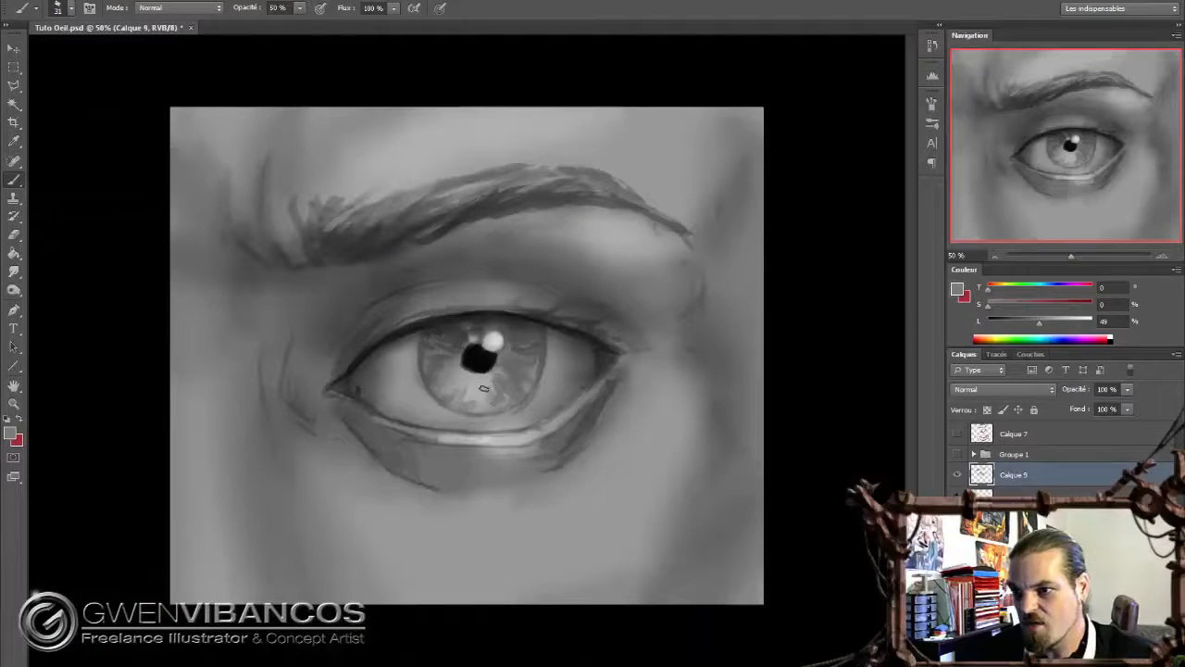
Deepen the shadow at the top of the iris beneath the upper lid with sampled dark greys
alt+click(426, 331)
alt+click(435, 322)
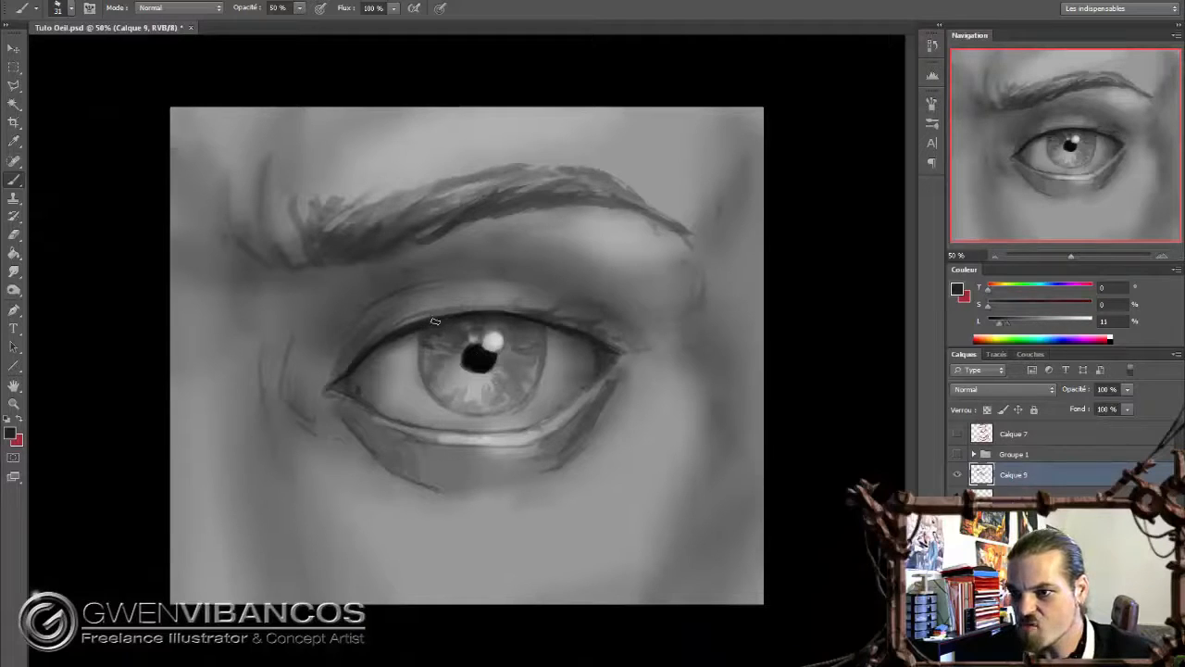
alt+click(490, 324)
alt+click(475, 321)
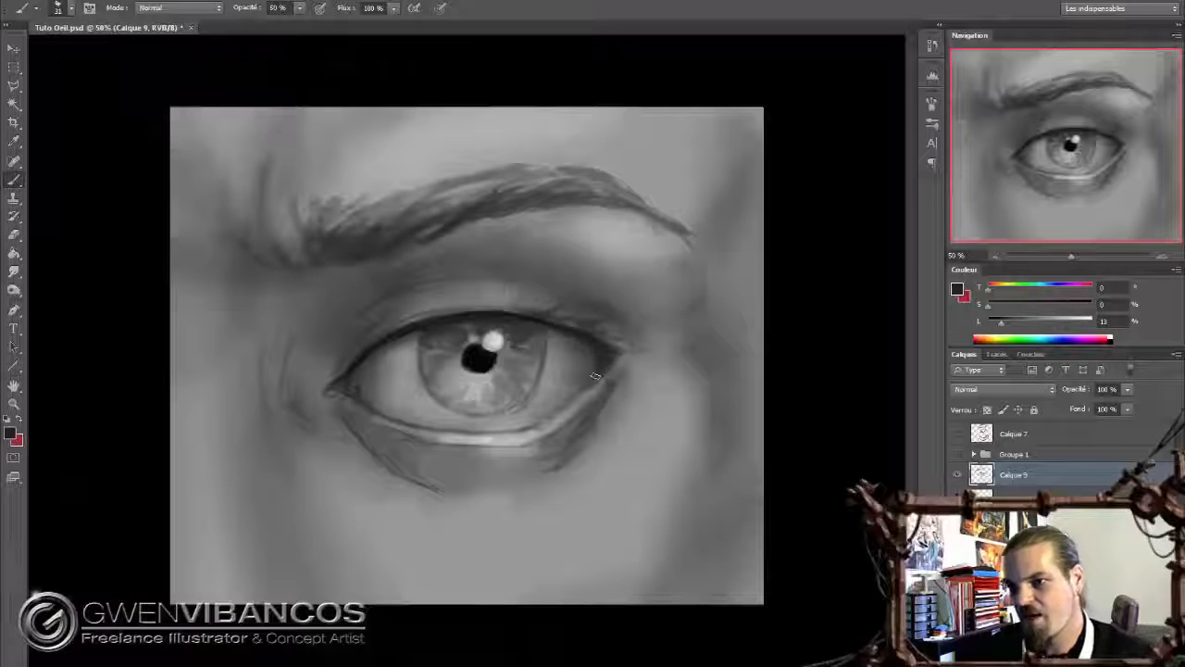
Strengthen the eyebrow from its inner end to the outer tip with near-black hair strokes
mouse_move(421, 215)
mouse_down()
mouse_move(531, 189)
mouse_move(621, 201)
mouse_up()
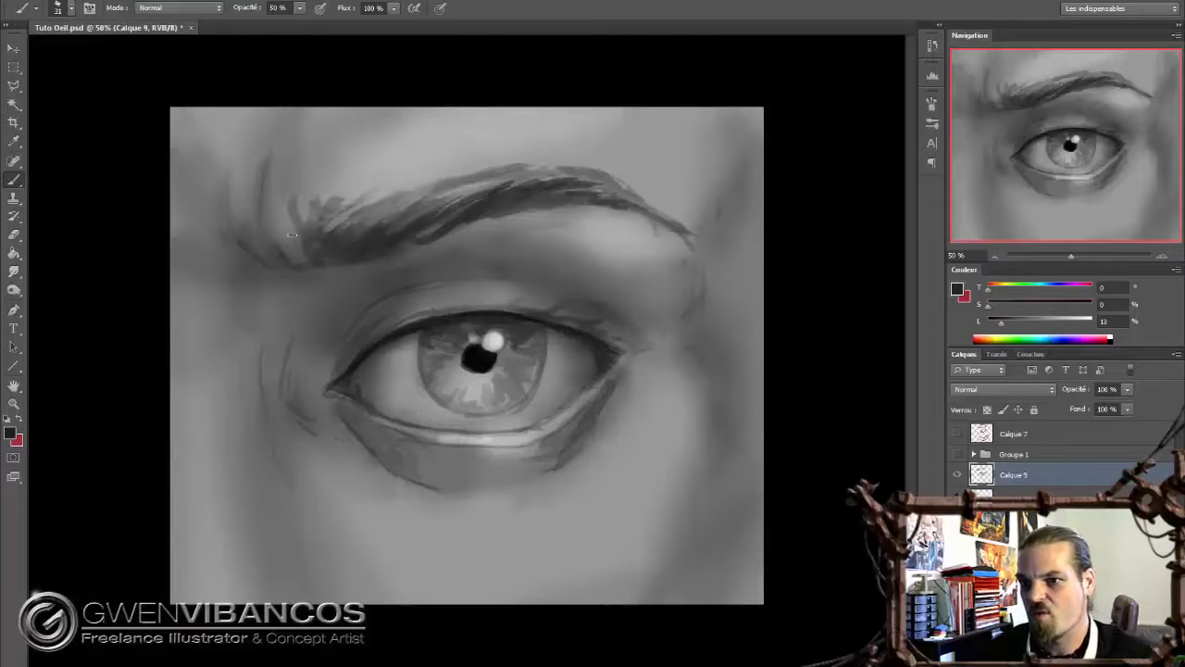
mouse_move(331, 250)
mouse_down()
mouse_move(370, 222)
mouse_move(437, 218)
mouse_move(368, 264)
mouse_move(461, 226)
mouse_up()
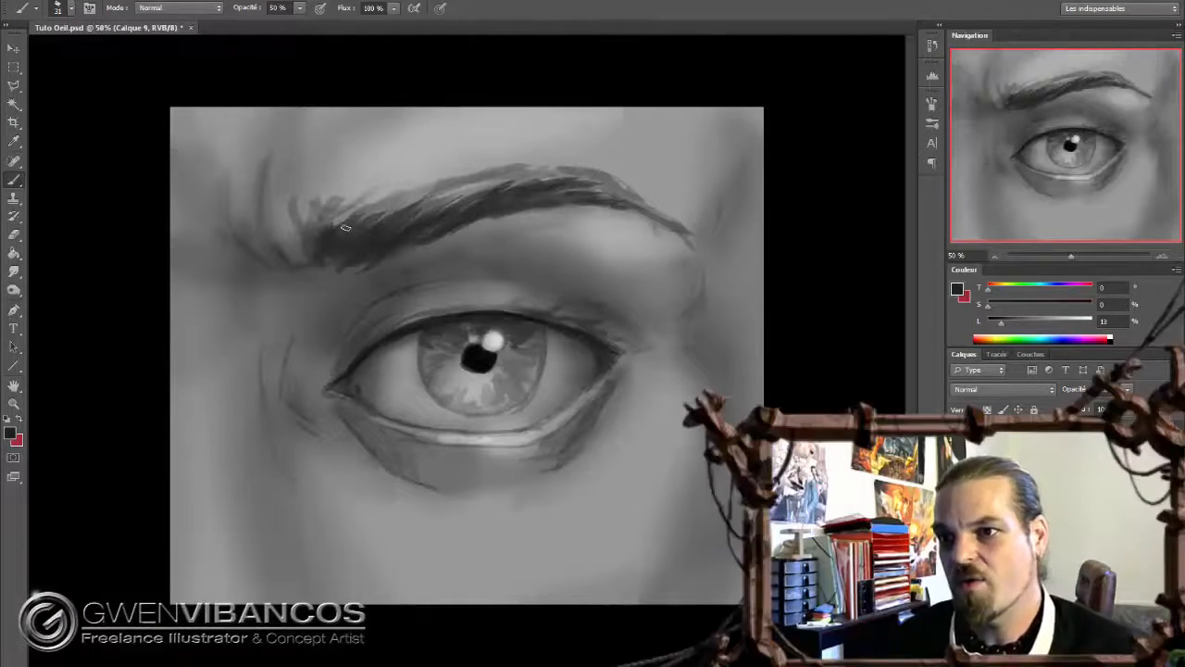
mouse_move(345, 229)
mouse_down()
mouse_move(430, 189)
mouse_move(521, 182)
mouse_up()
mouse_move(439, 196)
mouse_down()
mouse_move(536, 181)
mouse_move(641, 202)
mouse_move(611, 178)
mouse_move(659, 224)
mouse_up()
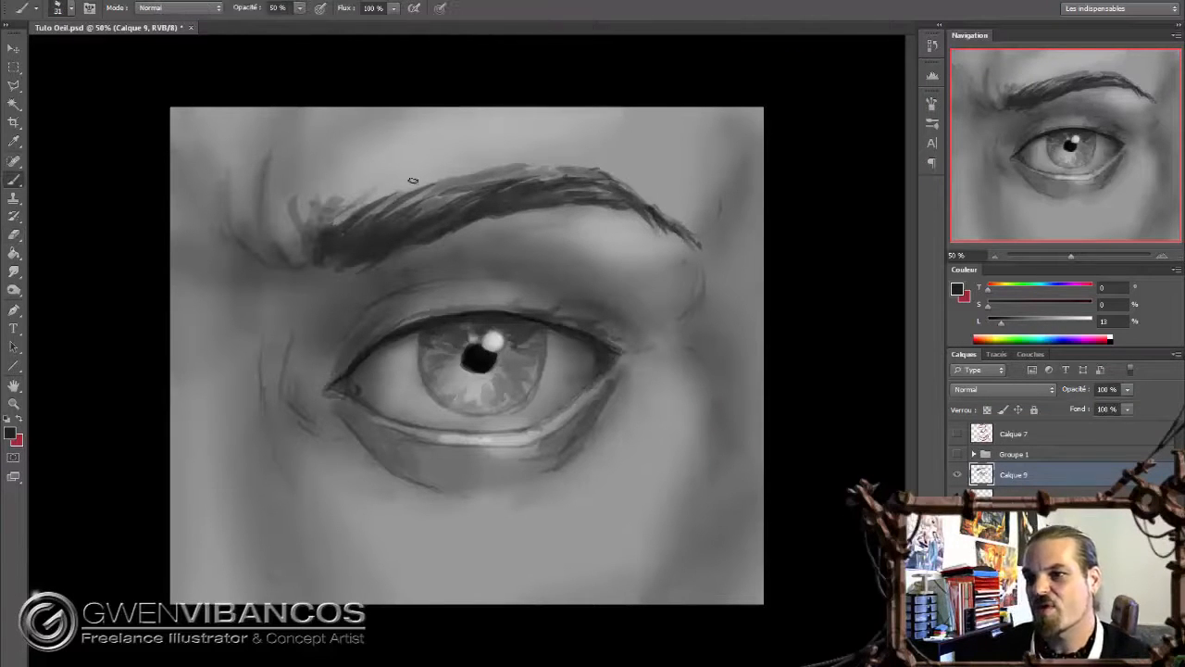
Add fine hairs along the eyebrow's upper edge with sampled mid-greys
alt+click(478, 167)
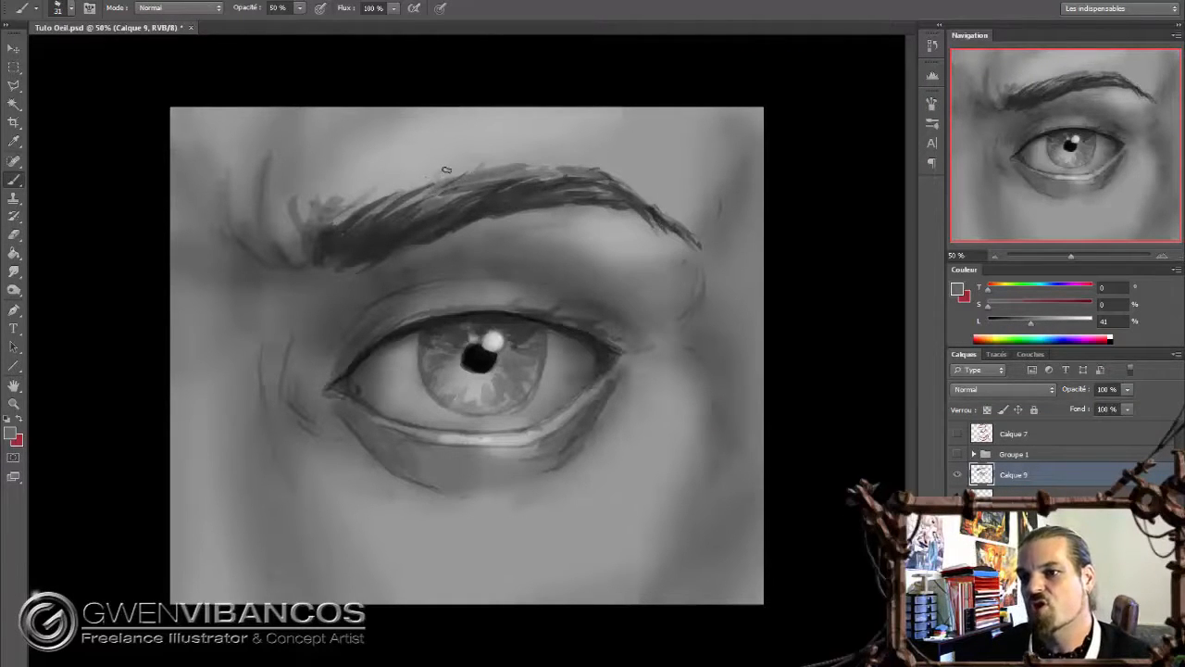
drag(393, 195, 405, 189)
alt+click(453, 158)
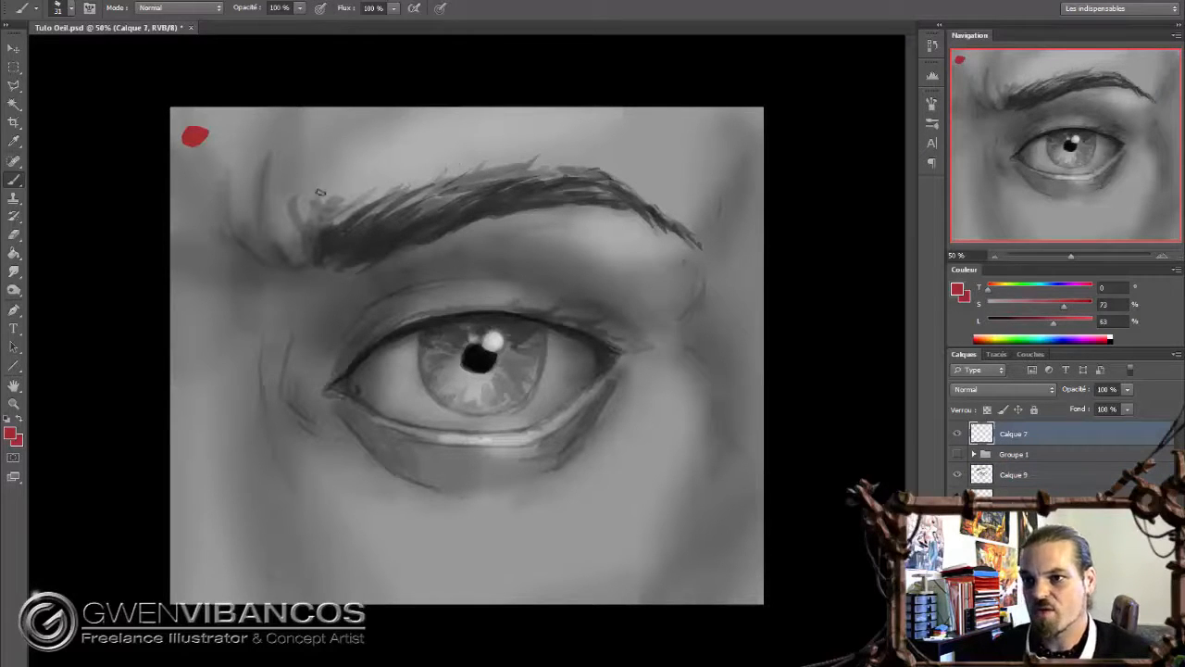
Draw red arrows on Calque 7 showing the hair growth direction from the eyebrow's inner end to its outer tip
drag(313, 261, 318, 196)
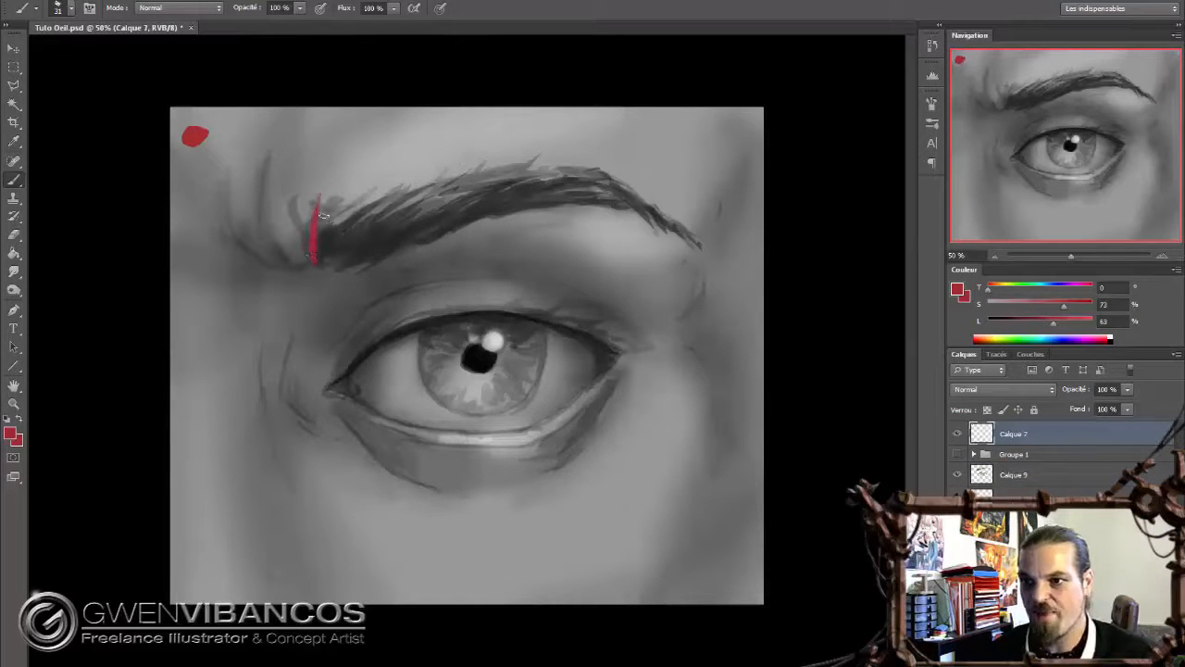
mouse_move(324, 263)
mouse_down()
mouse_move(339, 198)
mouse_move(327, 193)
mouse_up()
mouse_move(334, 194)
mouse_down()
mouse_move(345, 253)
mouse_move(371, 228)
mouse_move(376, 240)
mouse_move(353, 256)
mouse_move(379, 244)
mouse_up()
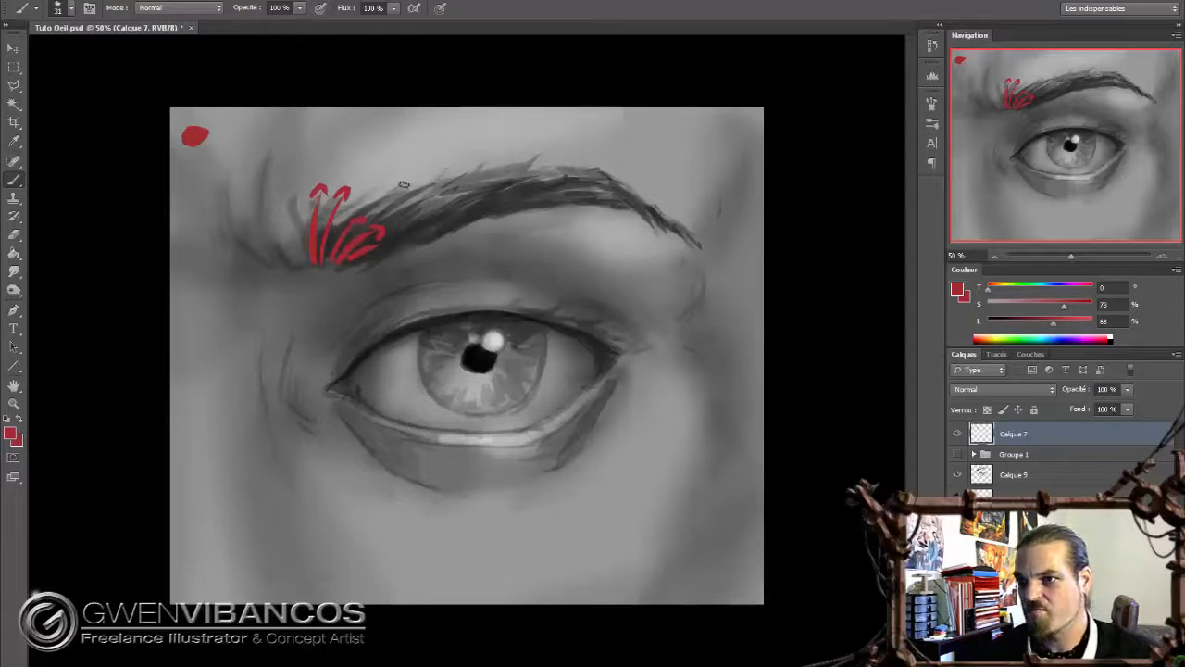
mouse_move(389, 183)
mouse_down()
mouse_move(448, 158)
mouse_move(442, 169)
mouse_up()
drag(421, 211, 490, 173)
mouse_move(477, 169)
mouse_down()
mouse_move(431, 213)
mouse_move(549, 174)
mouse_move(560, 186)
mouse_move(515, 170)
mouse_move(564, 169)
mouse_up()
drag(539, 193, 573, 196)
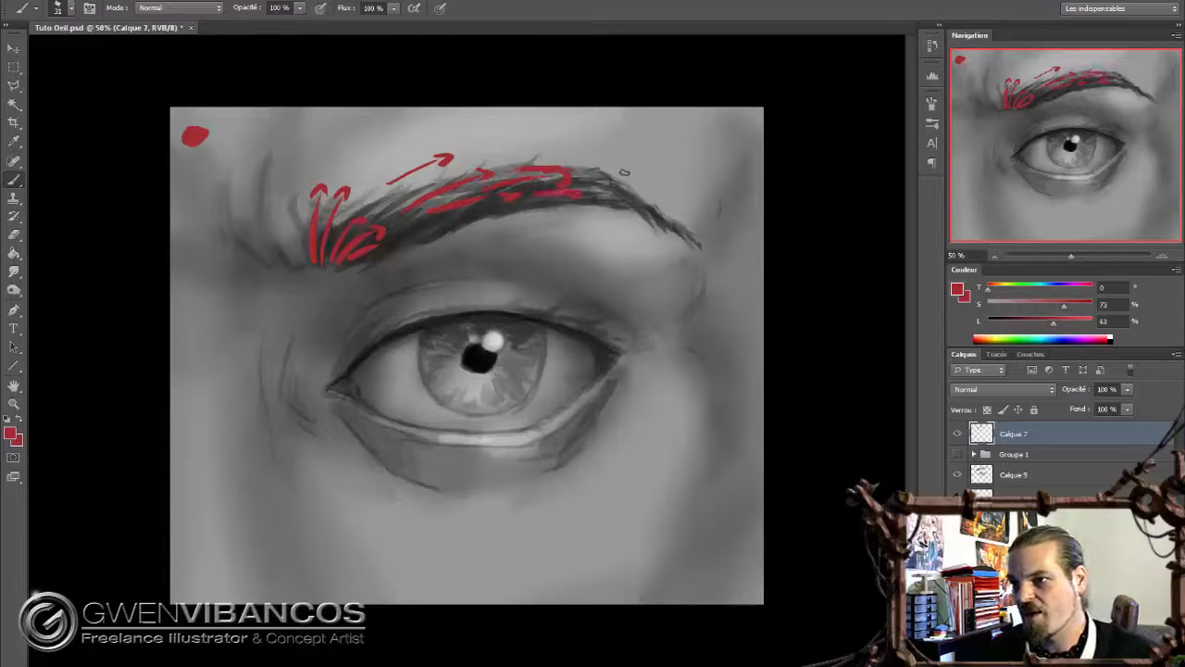
mouse_move(599, 154)
mouse_down()
mouse_move(615, 225)
mouse_move(651, 171)
mouse_move(682, 195)
mouse_move(707, 245)
mouse_up()
Erase the red arrows over the eyebrow on Calque 7 with an enlarged textured eraser and return to the Brush tool
key(e)
right_click(475, 269)
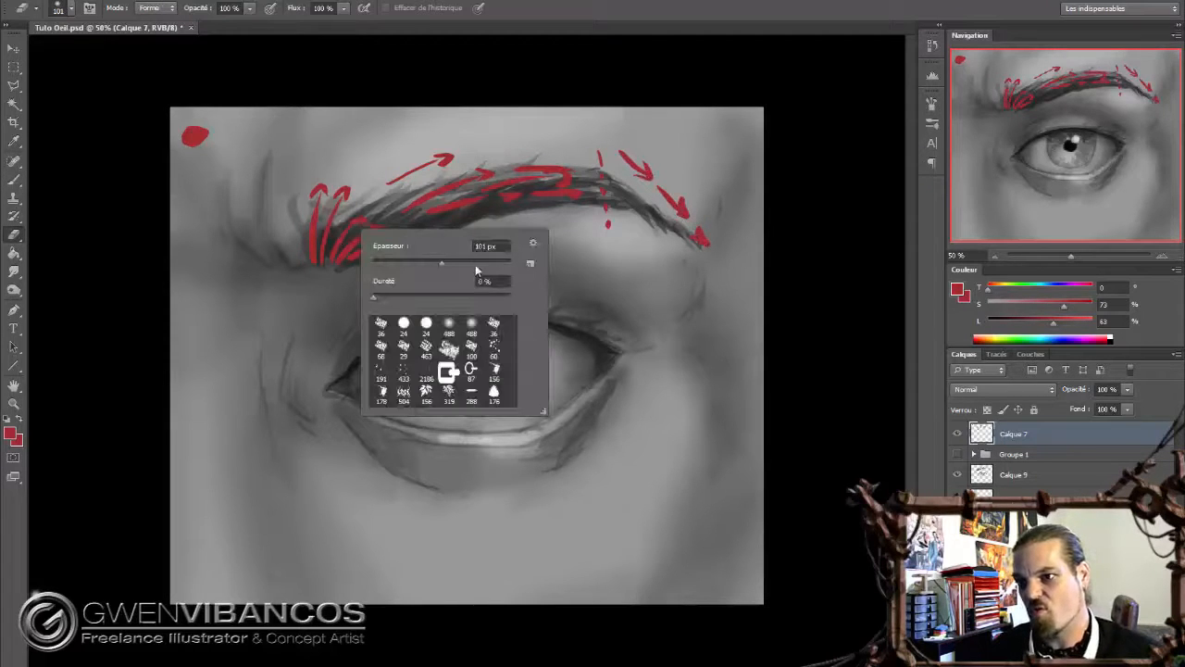
click(494, 324)
click(468, 263)
mouse_move(328, 171)
mouse_down()
mouse_move(326, 213)
mouse_move(434, 160)
mouse_move(552, 137)
mouse_move(630, 151)
mouse_move(634, 180)
mouse_move(673, 171)
mouse_move(640, 170)
mouse_move(669, 187)
mouse_move(671, 211)
mouse_move(709, 251)
mouse_up()
key(b)
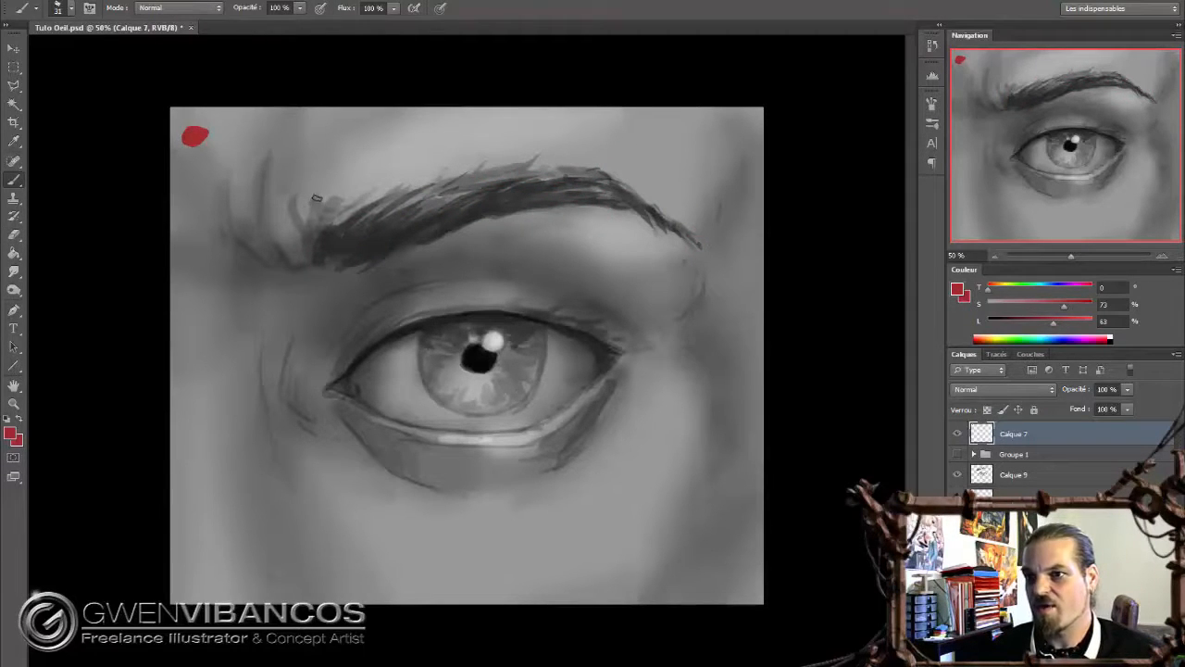
Draw red arrows on Calque 7 showing hair direction above the eyebrow and lash direction along the upper and lower eyelids
mouse_move(309, 214)
mouse_down()
mouse_move(335, 166)
mouse_move(346, 176)
mouse_move(535, 125)
mouse_move(543, 142)
mouse_move(684, 187)
mouse_move(674, 194)
mouse_up()
drag(404, 307, 542, 295)
drag(633, 319, 637, 336)
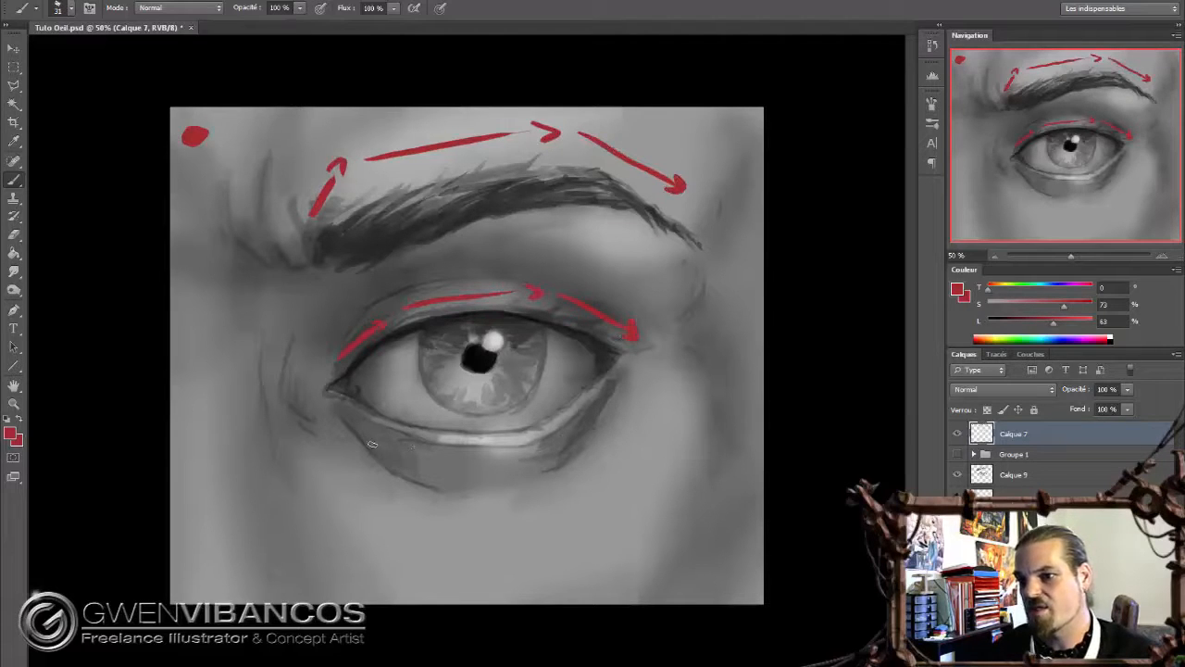
drag(356, 422, 546, 460)
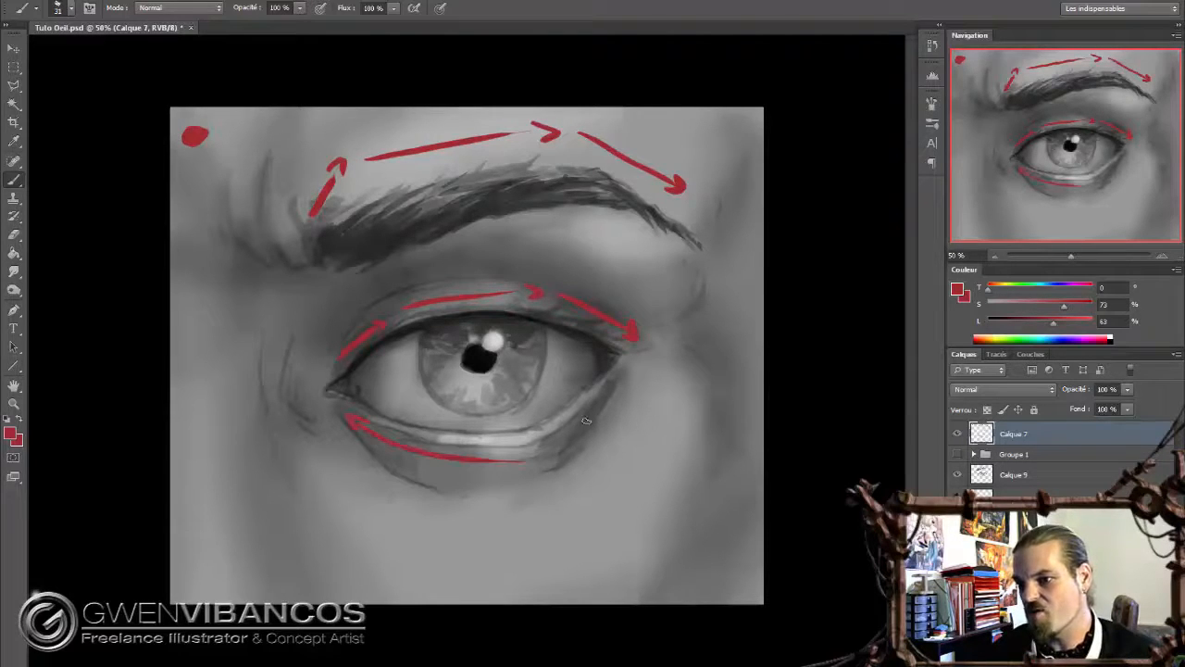
drag(626, 382, 546, 458)
drag(561, 452, 546, 457)
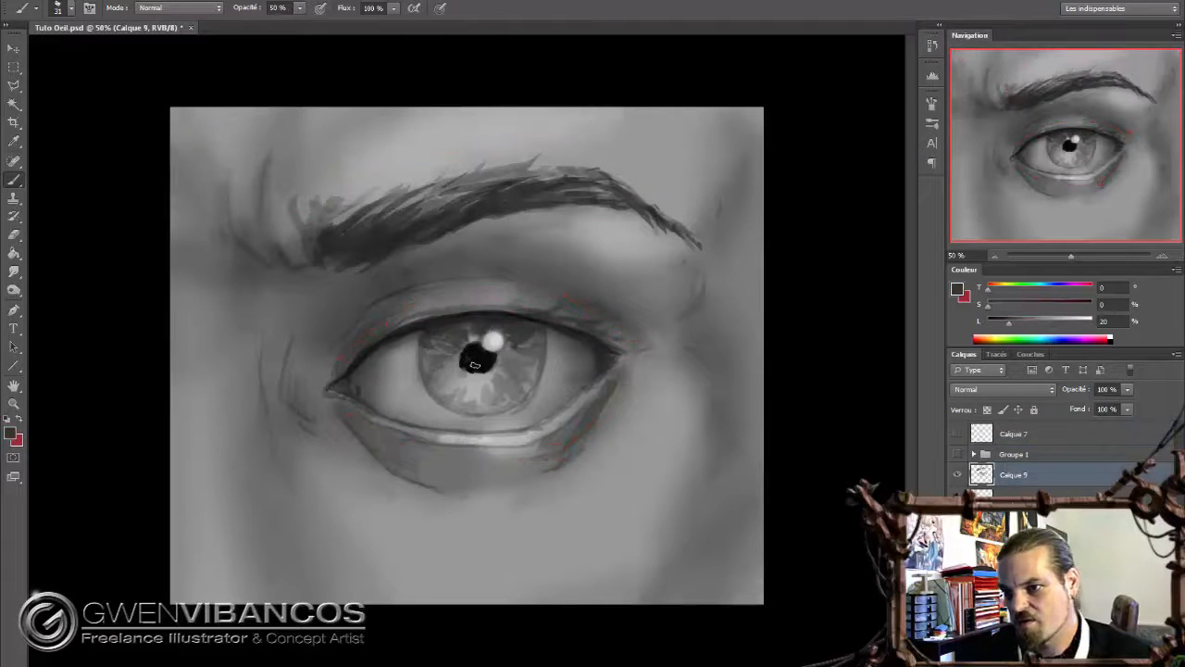
Darken the picture's outer edges on Calque 6 with a soft 488 px brush, reducing the brush to 20% opacity and the layer to 84%
click(997, 256)
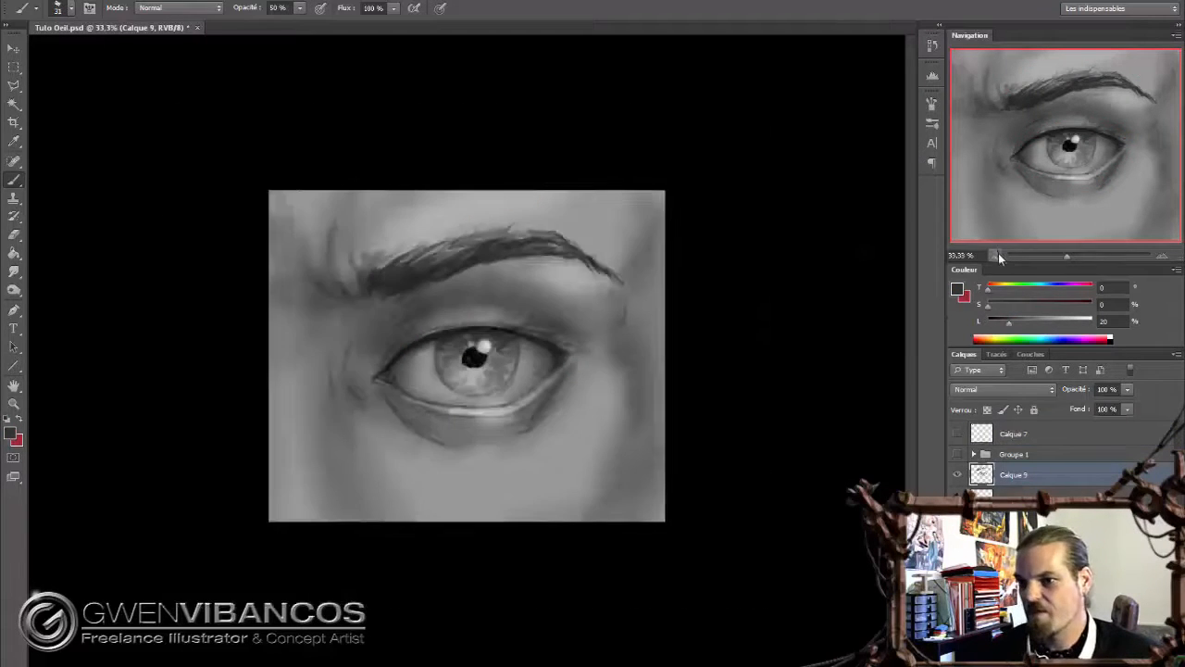
click(997, 256)
click(1163, 257)
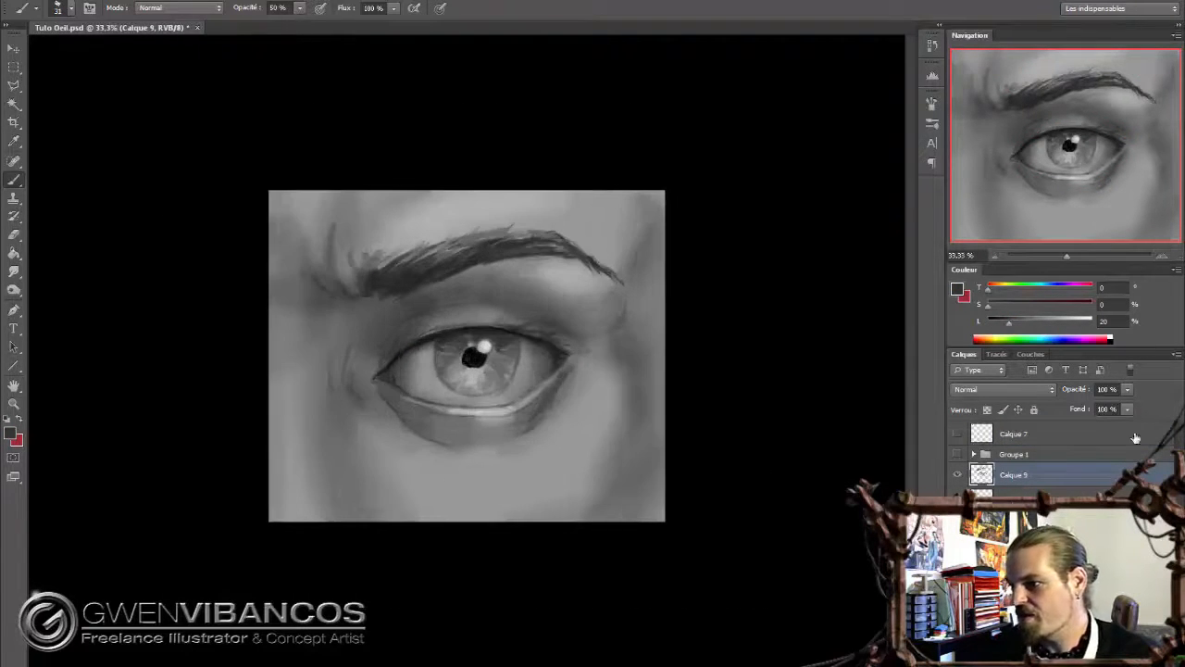
click(1014, 516)
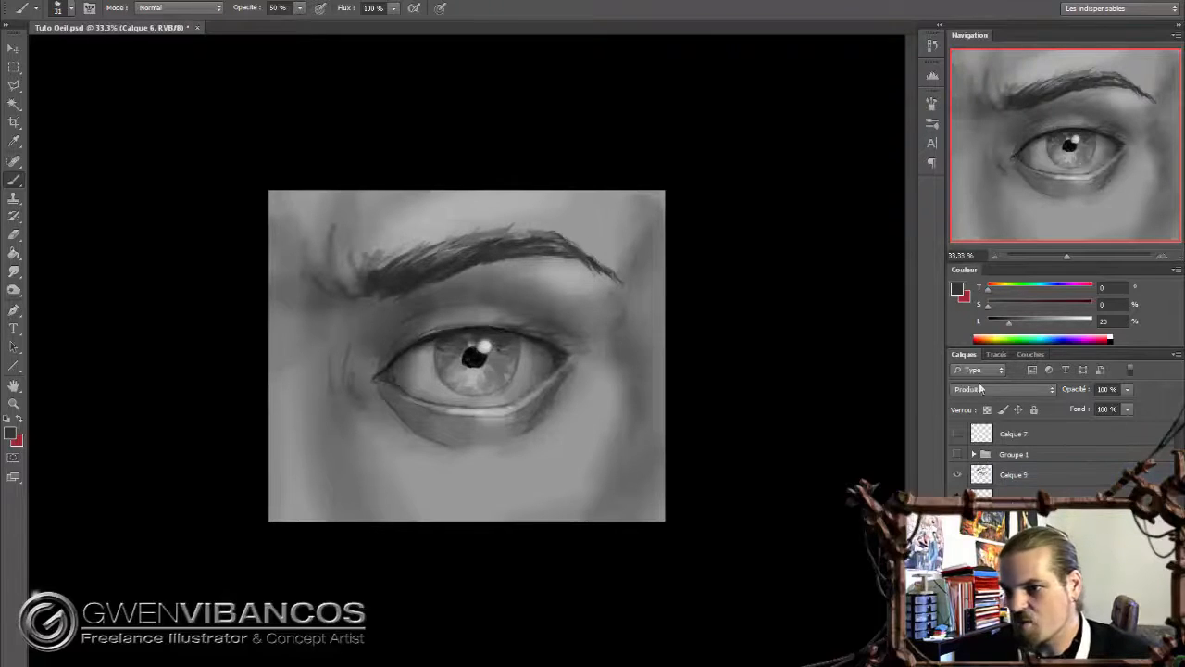
right_click(453, 317)
click(542, 414)
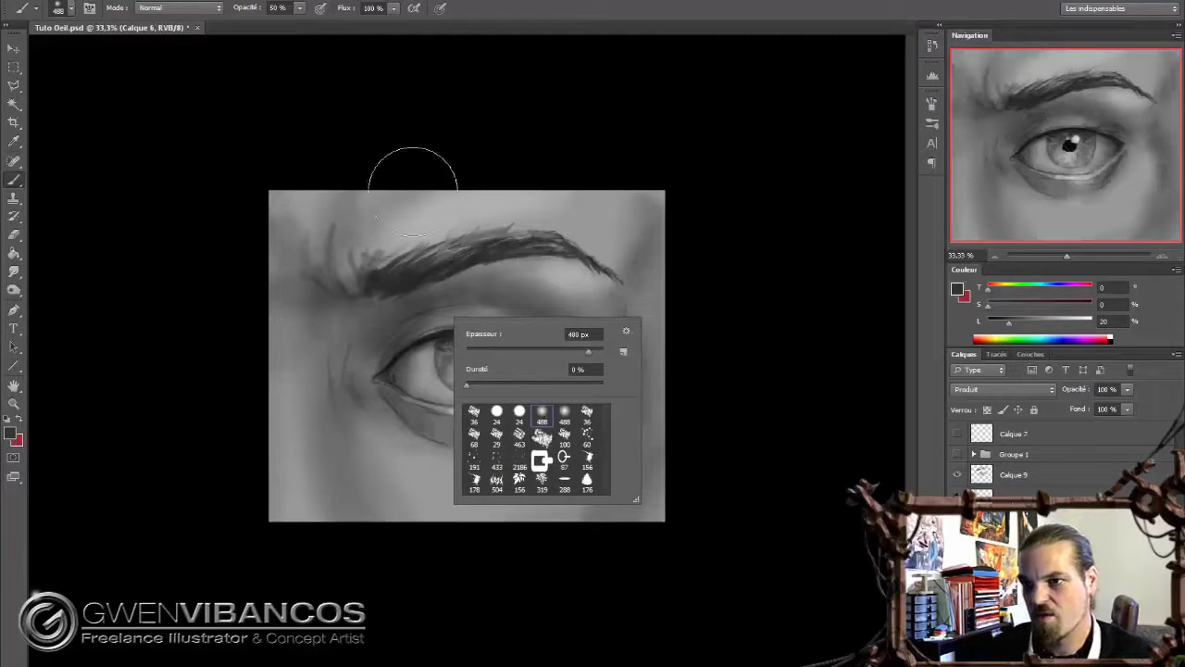
mouse_move(391, 167)
mouse_down()
mouse_move(306, 190)
mouse_move(275, 218)
mouse_move(222, 349)
mouse_up()
mouse_move(274, 255)
mouse_down()
mouse_move(277, 450)
mouse_move(406, 546)
mouse_move(647, 497)
mouse_move(684, 240)
mouse_move(339, 168)
mouse_move(204, 259)
mouse_move(638, 175)
mouse_up()
key(2)
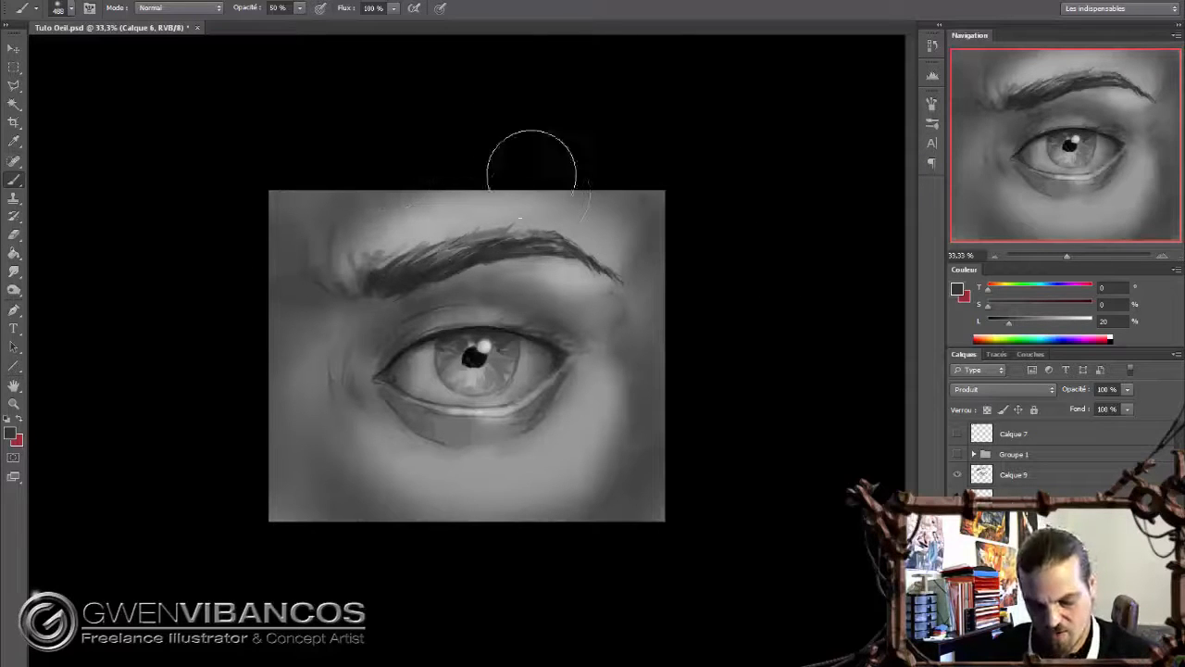
drag(346, 222, 574, 194)
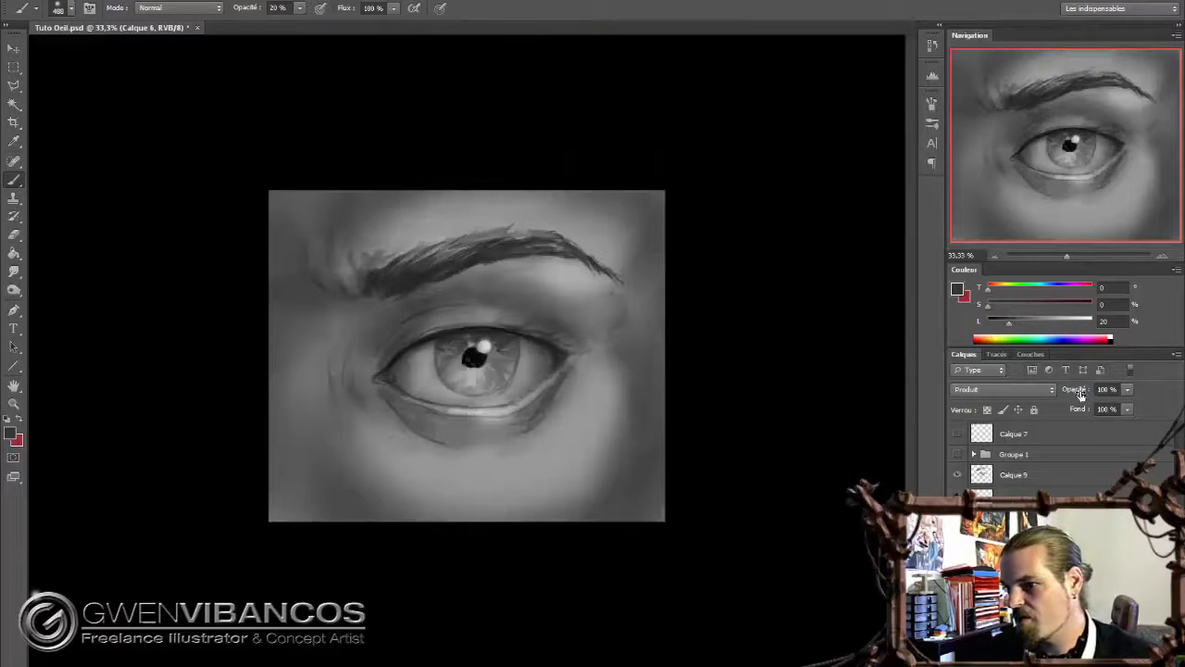
drag(1079, 389, 1071, 389)
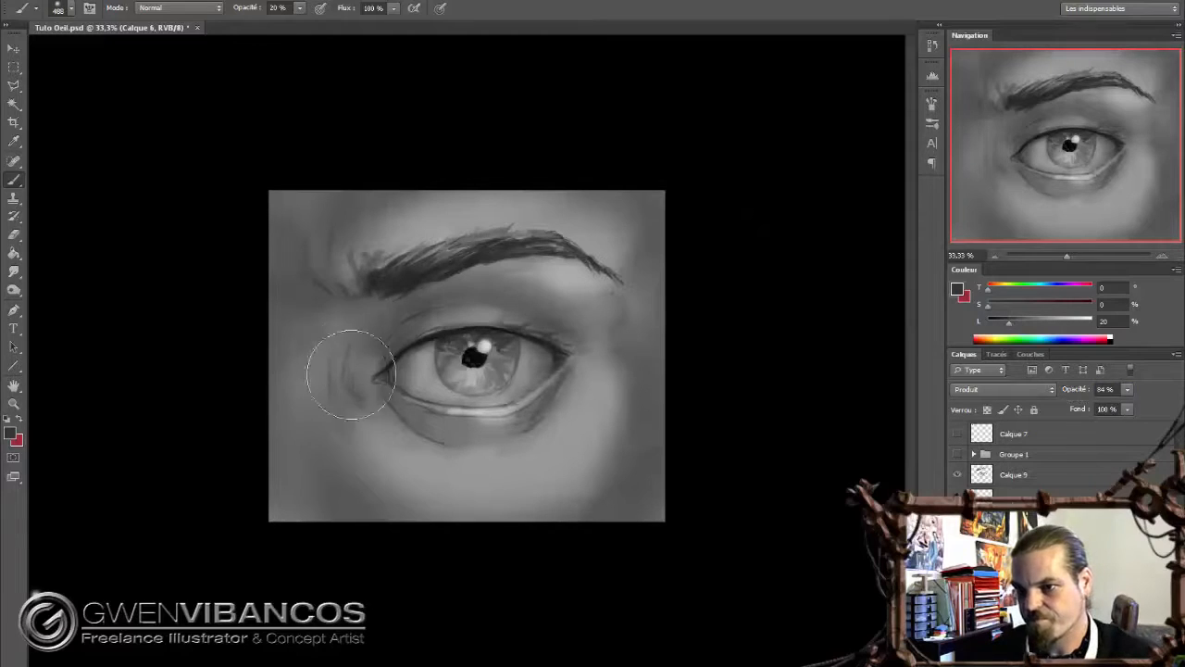
Deepen the shading around the inner eye corner and upper eyelid on Calque 6, switching from the soft brush to an enlarged textured one
mouse_move(346, 373)
mouse_down()
mouse_move(363, 396)
mouse_move(333, 387)
mouse_move(342, 429)
mouse_move(326, 352)
mouse_up()
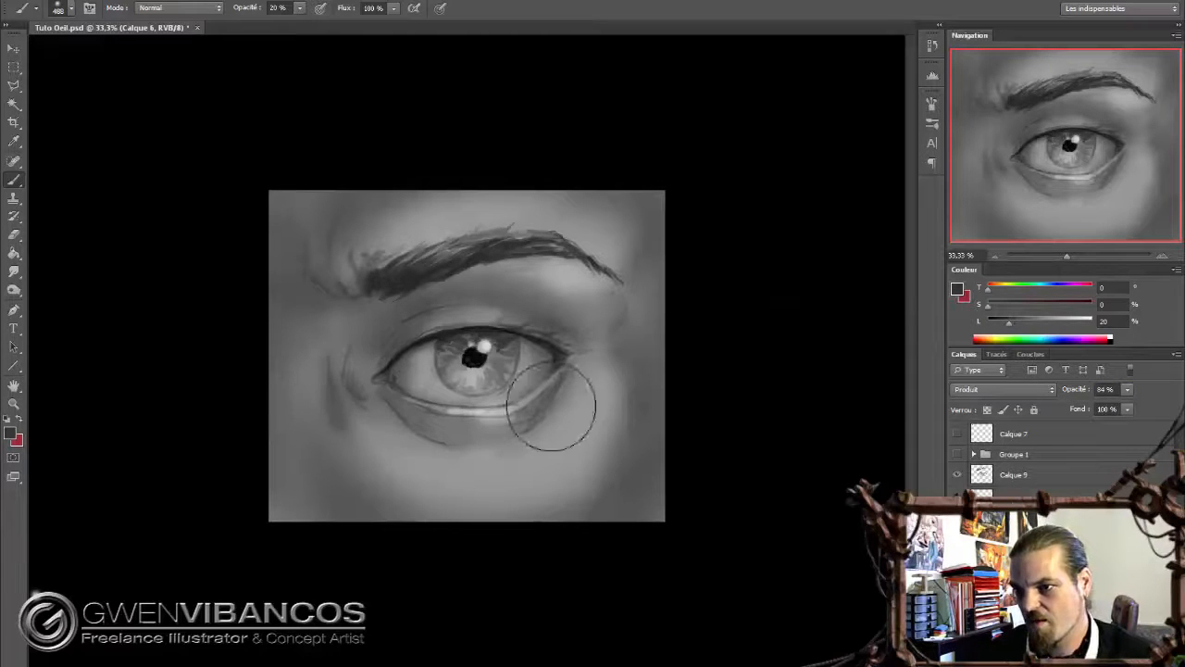
right_click(772, 484)
click(724, 518)
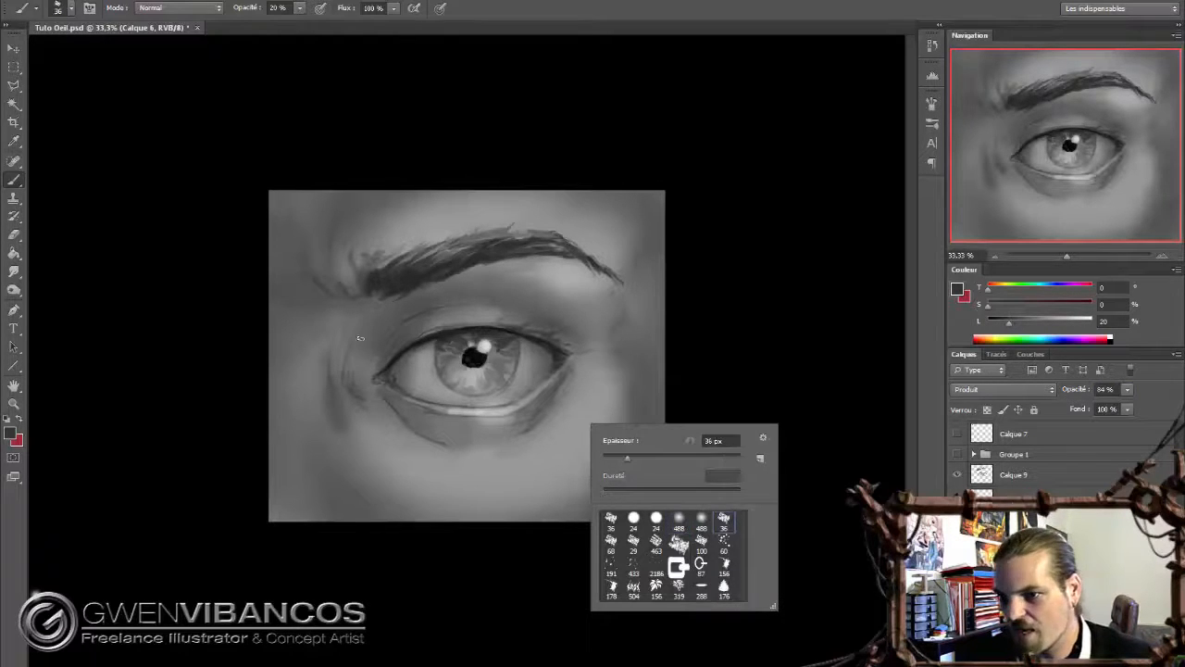
click(354, 304)
right_click(372, 326)
click(441, 358)
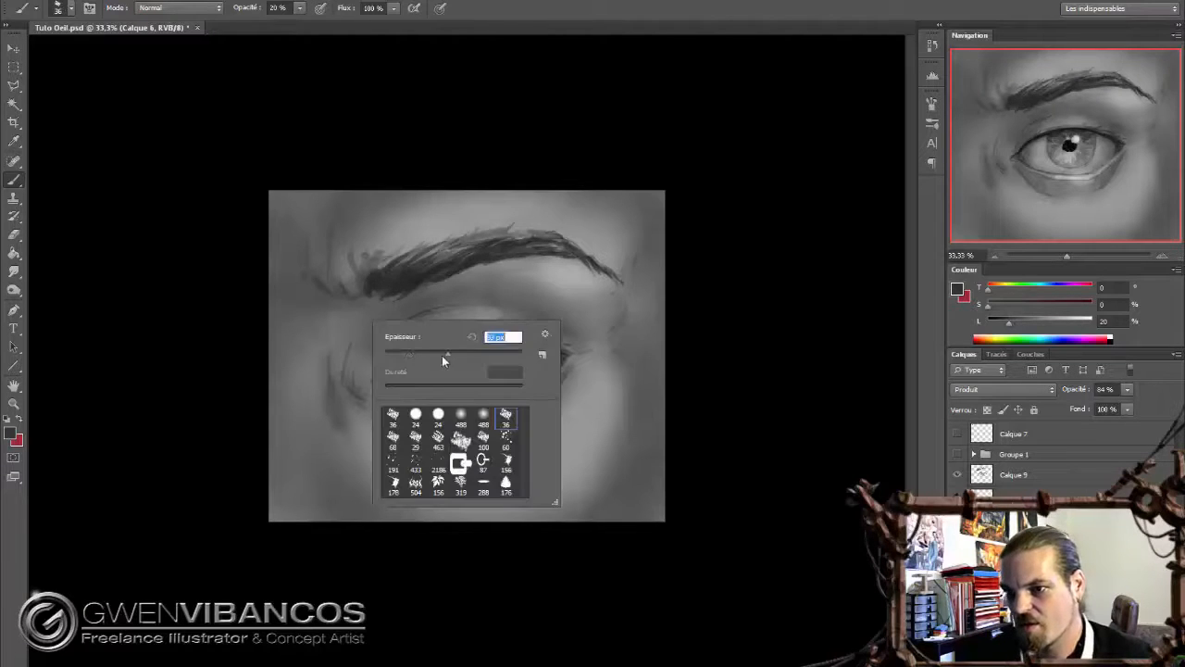
click(339, 295)
drag(429, 295, 471, 297)
drag(381, 350, 415, 316)
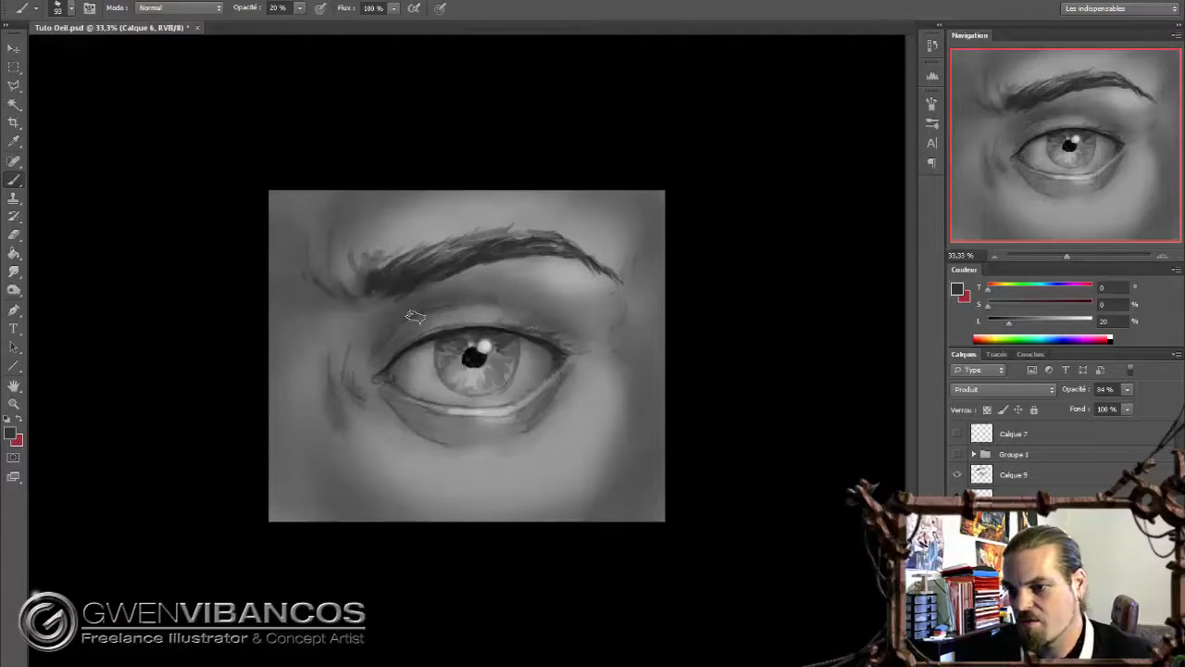
Blend the skin under the lower eyelid with greys sampled nearby, switching to Calque 9
alt+click(497, 423)
mouse_move(482, 425)
mouse_down()
mouse_move(510, 430)
mouse_move(534, 409)
mouse_up()
alt+click(494, 424)
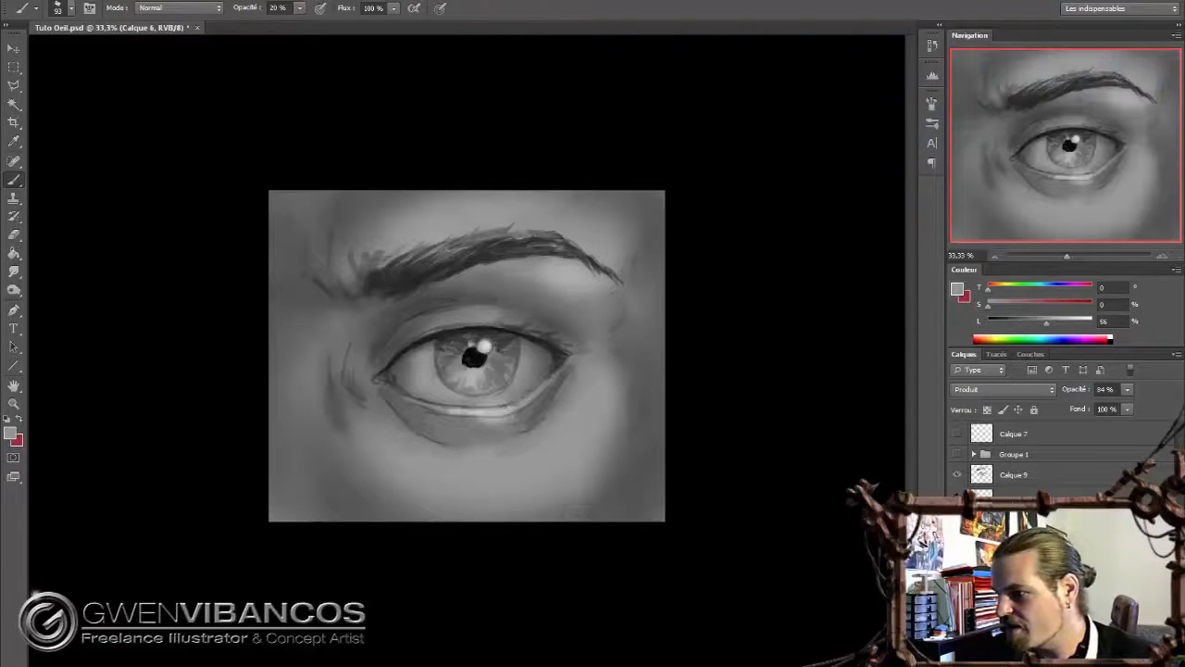
click(1067, 470)
alt+click(497, 415)
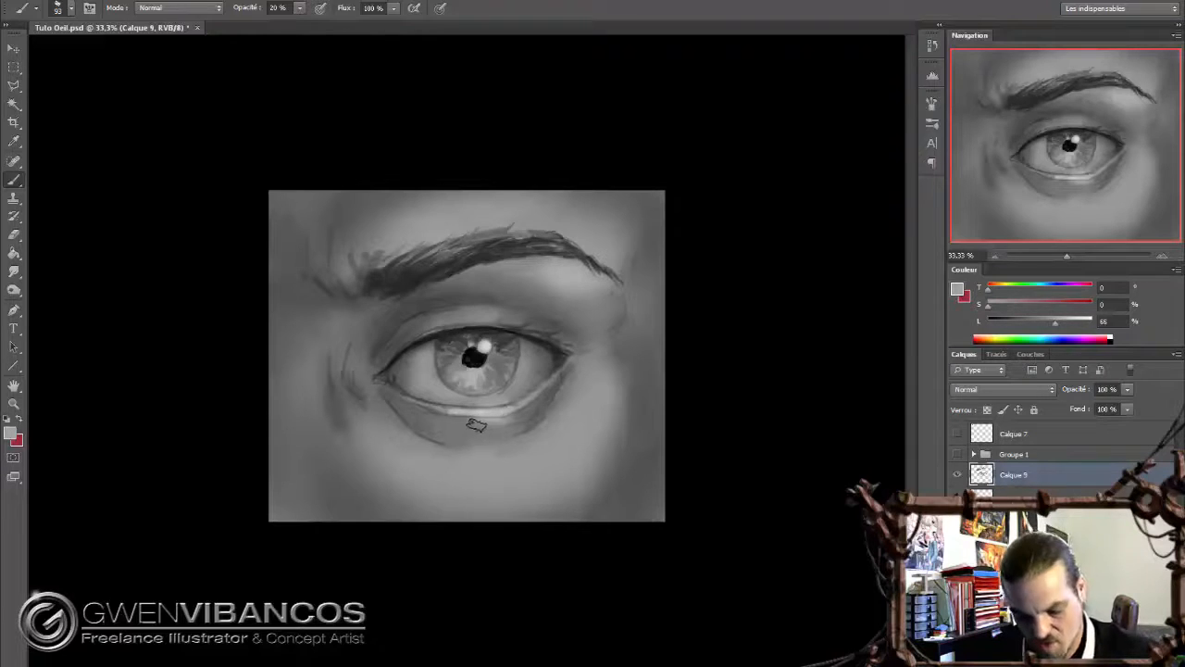
alt+click(475, 432)
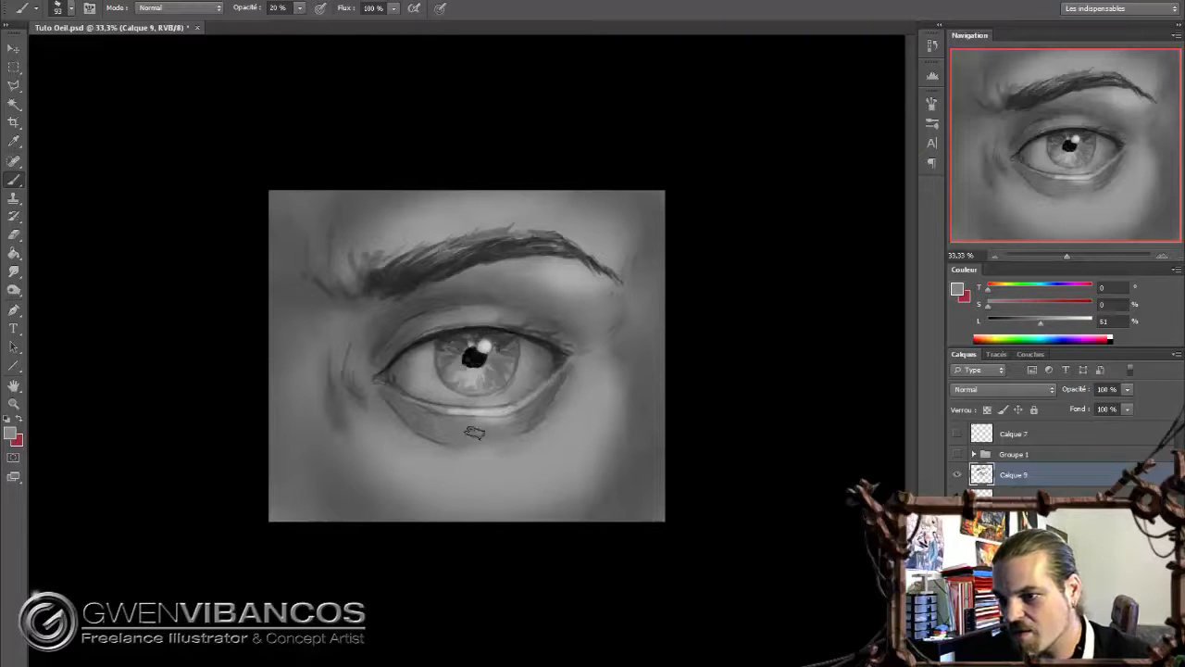
drag(475, 434, 504, 427)
alt+click(493, 422)
alt+click(483, 434)
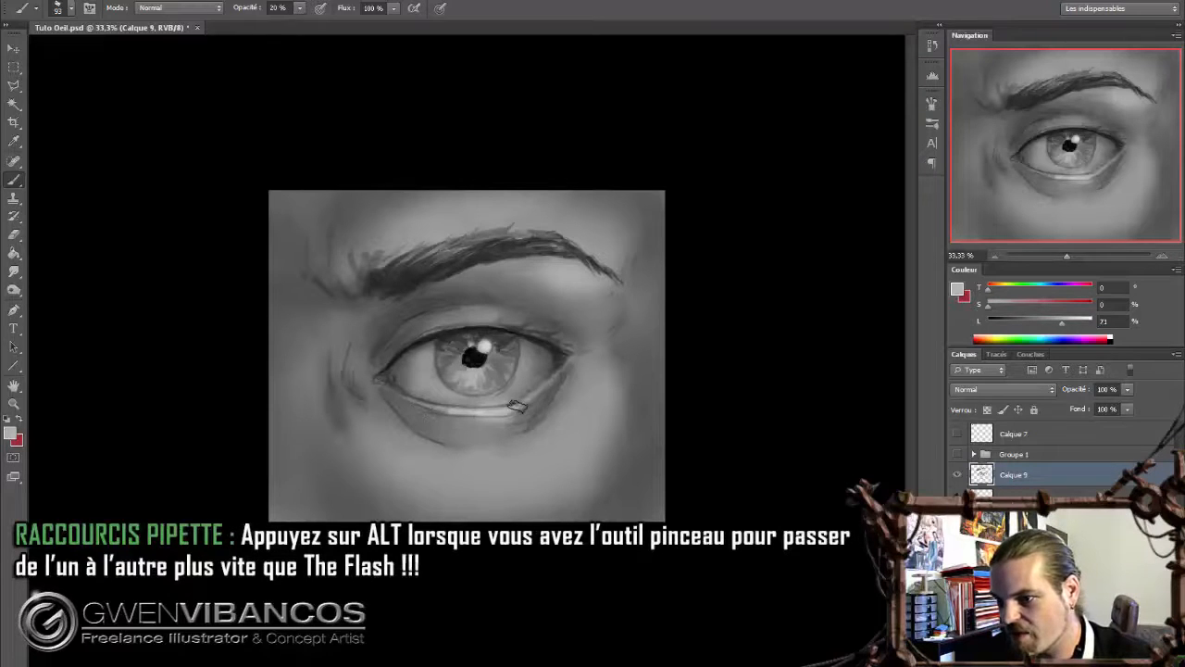
Refine the upper lid crease, inner corner and lower lid contour with a smaller textured brush and sampled greys
right_click(547, 297)
drag(575, 315, 567, 317)
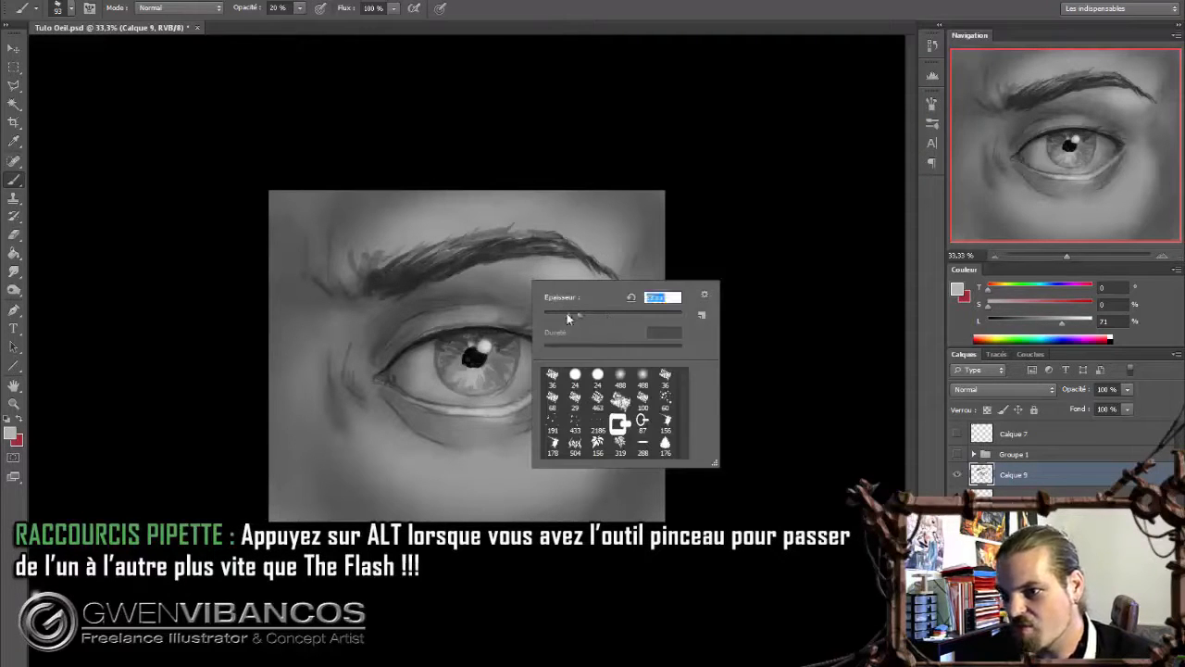
click(458, 319)
alt+click(465, 310)
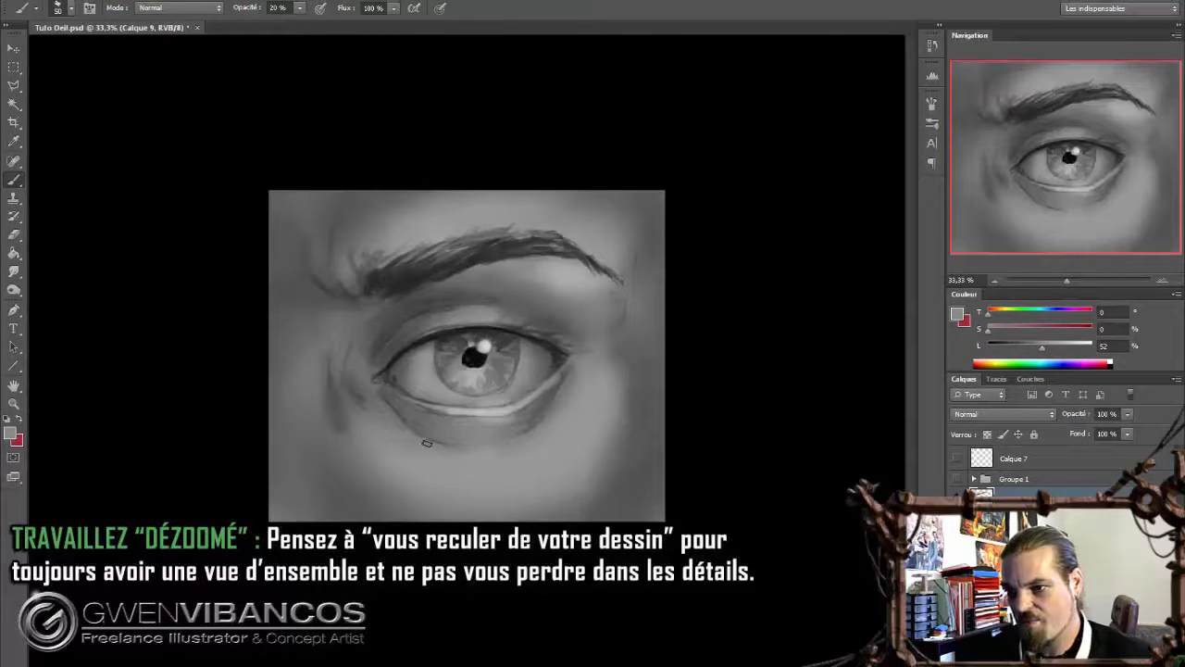
alt+click(393, 404)
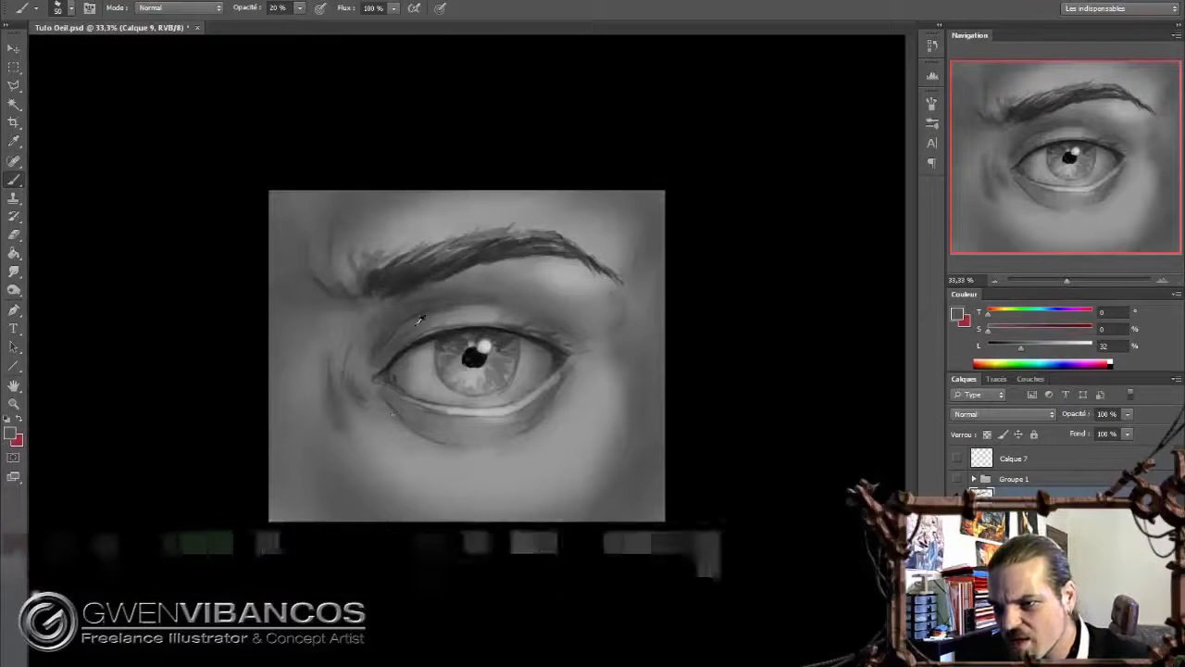
alt+click(371, 363)
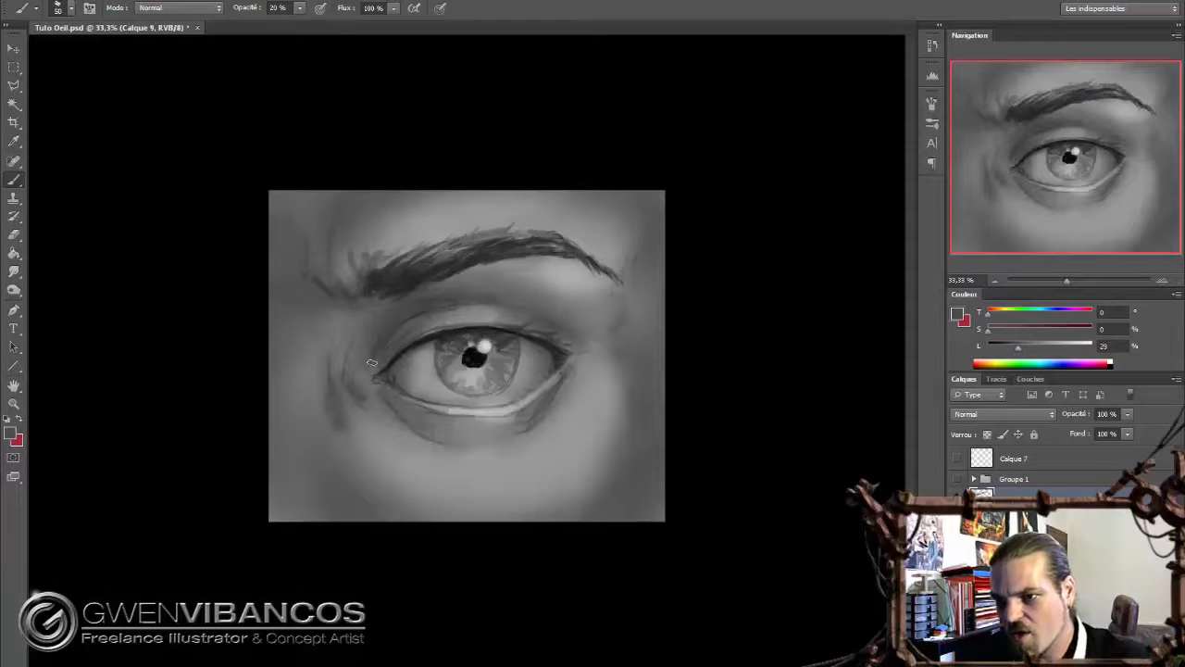
alt+click(482, 293)
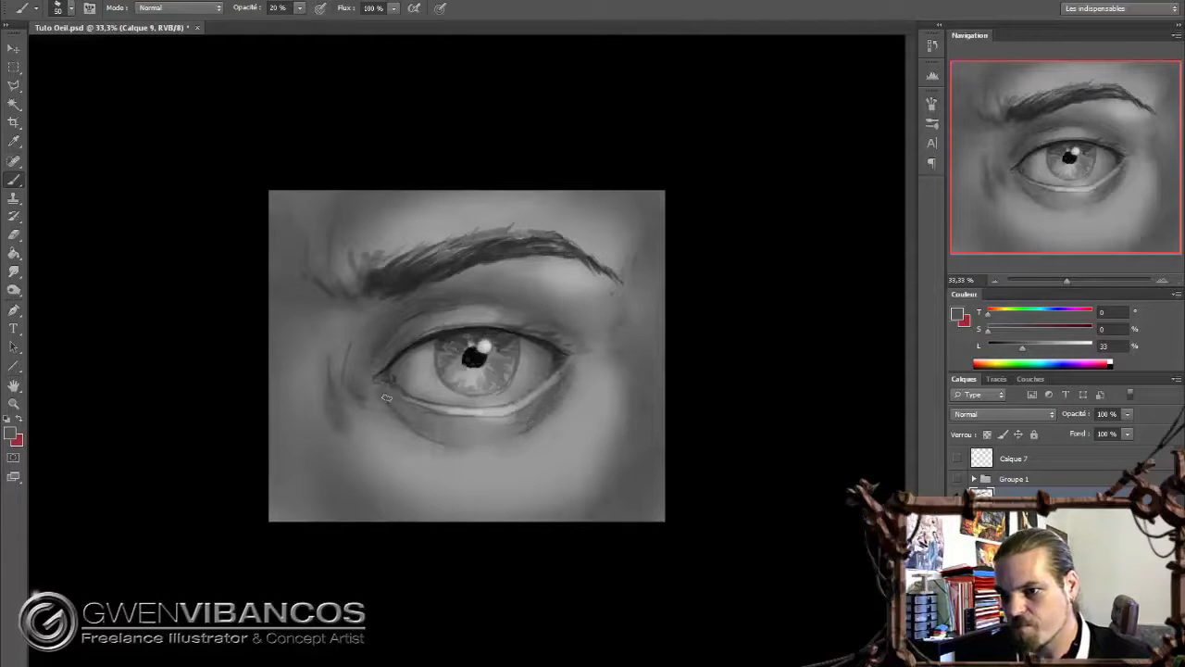
Darken the eyebrow with near-black hair strokes, reinforcing its inner end
alt+click(380, 287)
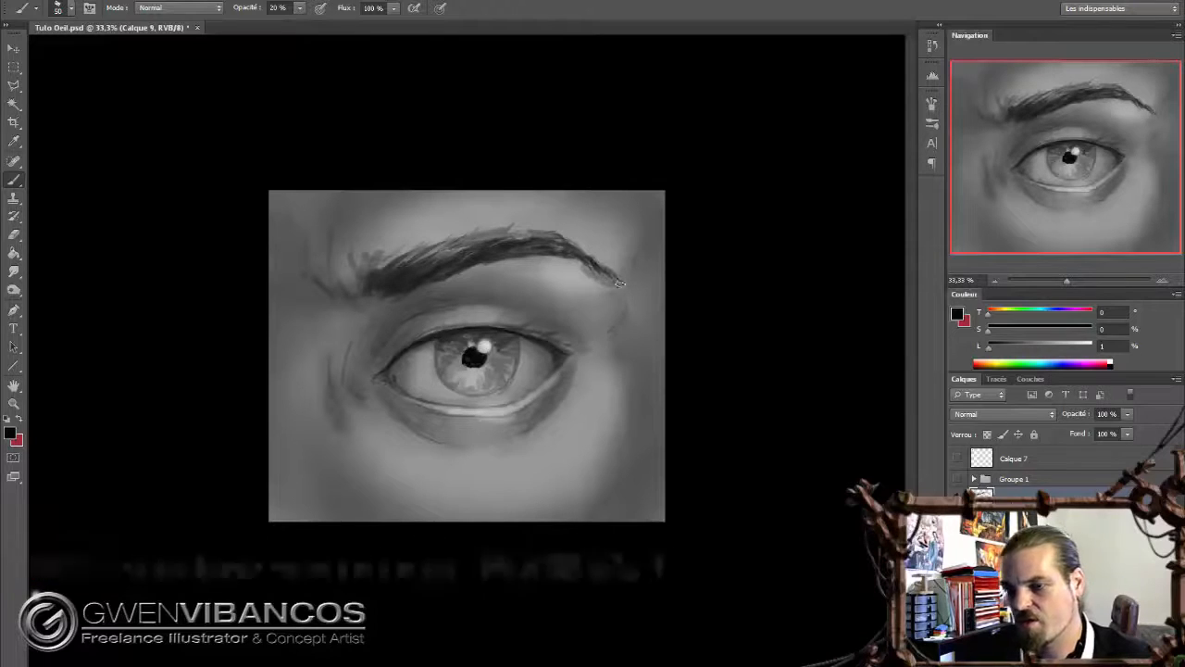
mouse_move(386, 247)
mouse_down()
mouse_move(471, 251)
mouse_move(379, 266)
mouse_move(458, 260)
mouse_up()
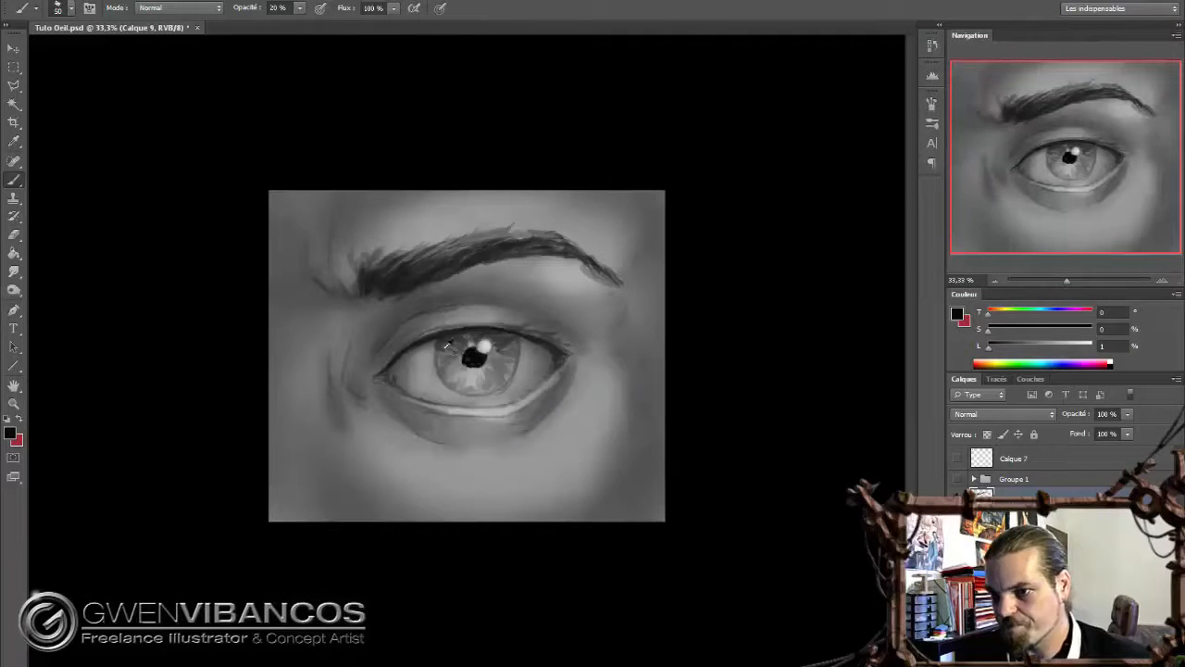
Soften the iris details and the adjoining white of the eye with sampled dark and light greys
alt+click(449, 330)
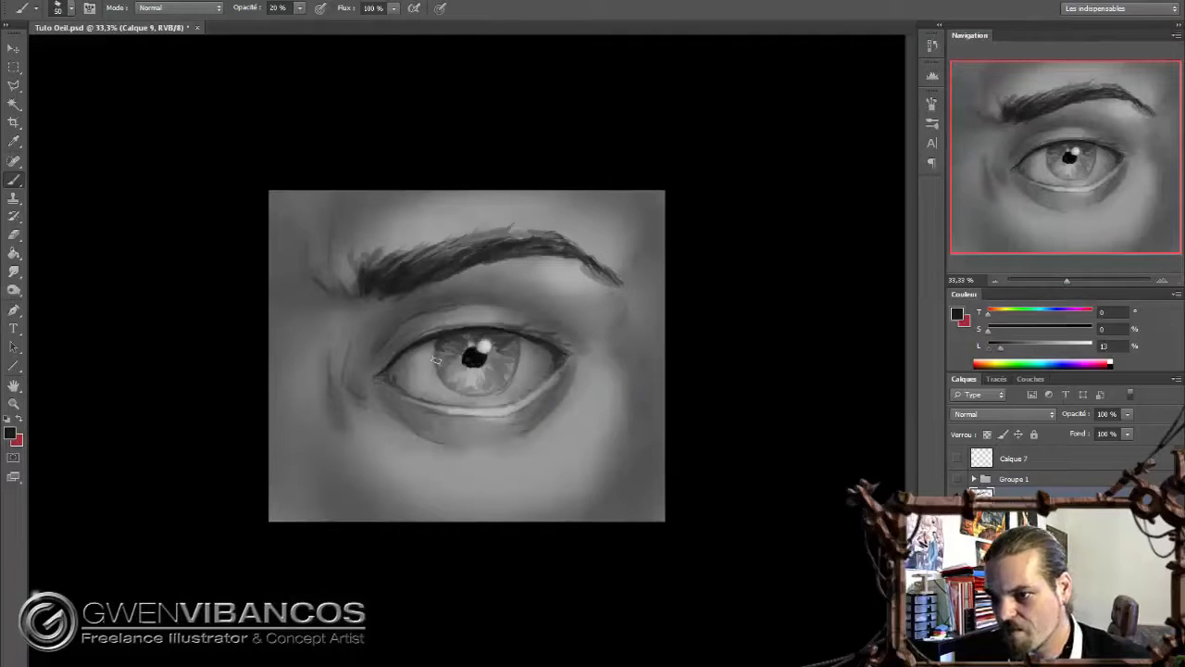
alt+click(515, 357)
alt+click(508, 387)
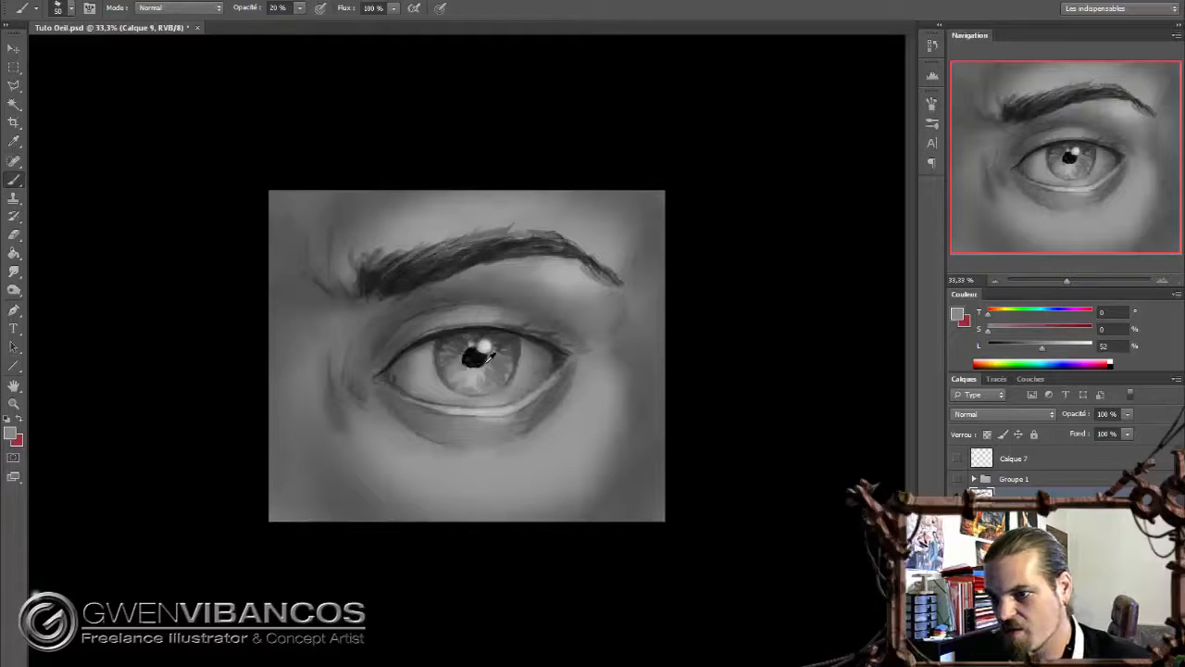
alt+click(474, 377)
alt+click(428, 366)
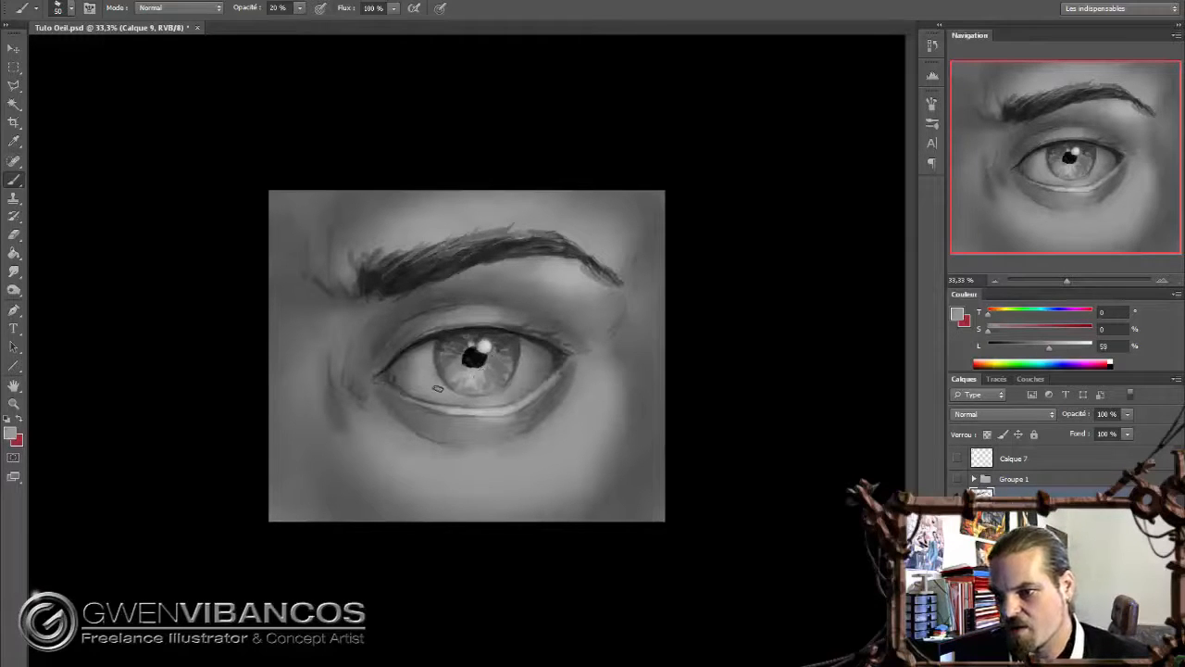
alt+click(436, 387)
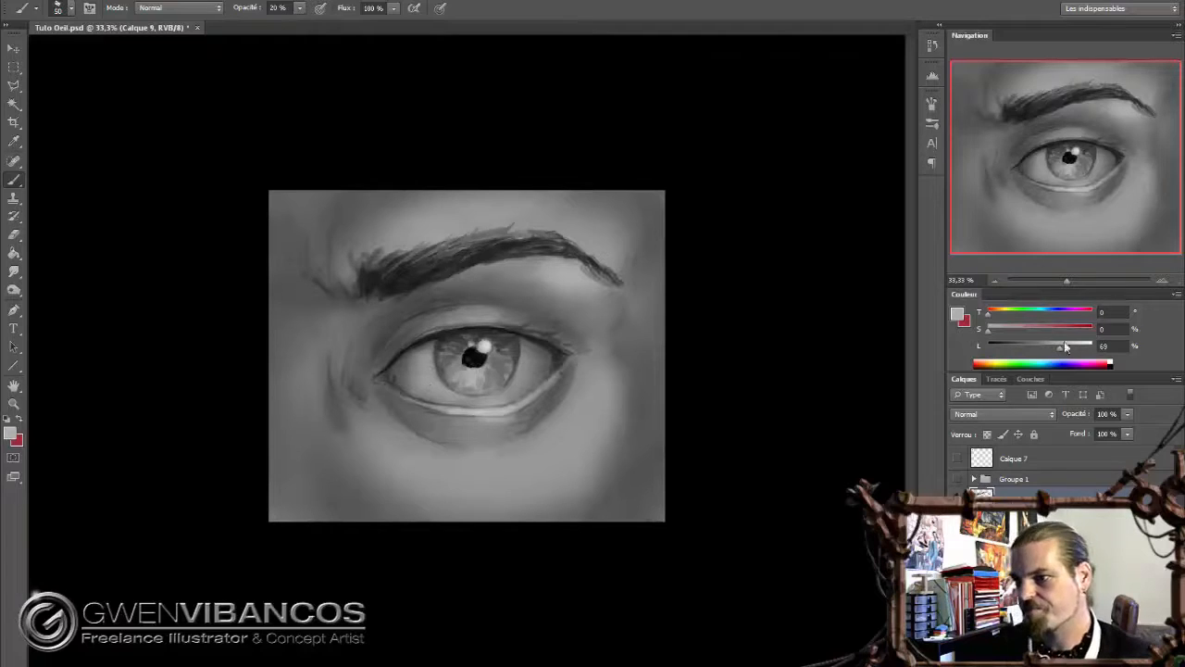
Add a new layer above Calque 9 and set its blend mode to Incrustation
key(ctrl+shift+alt+n)
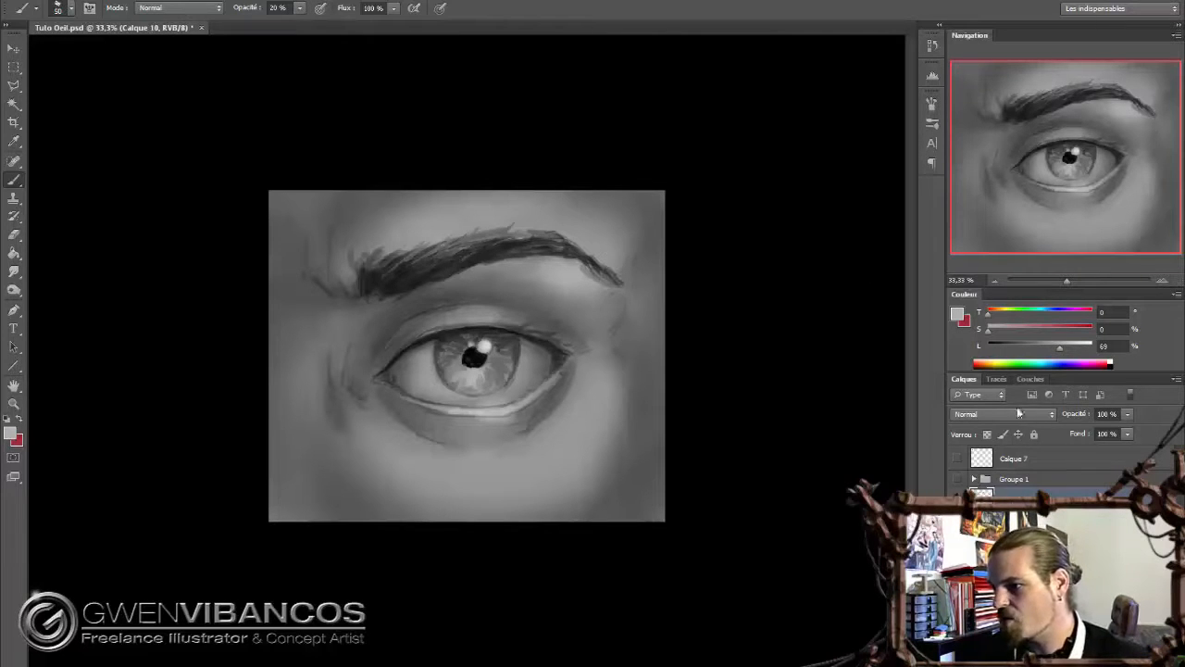
click(1003, 413)
click(1000, 226)
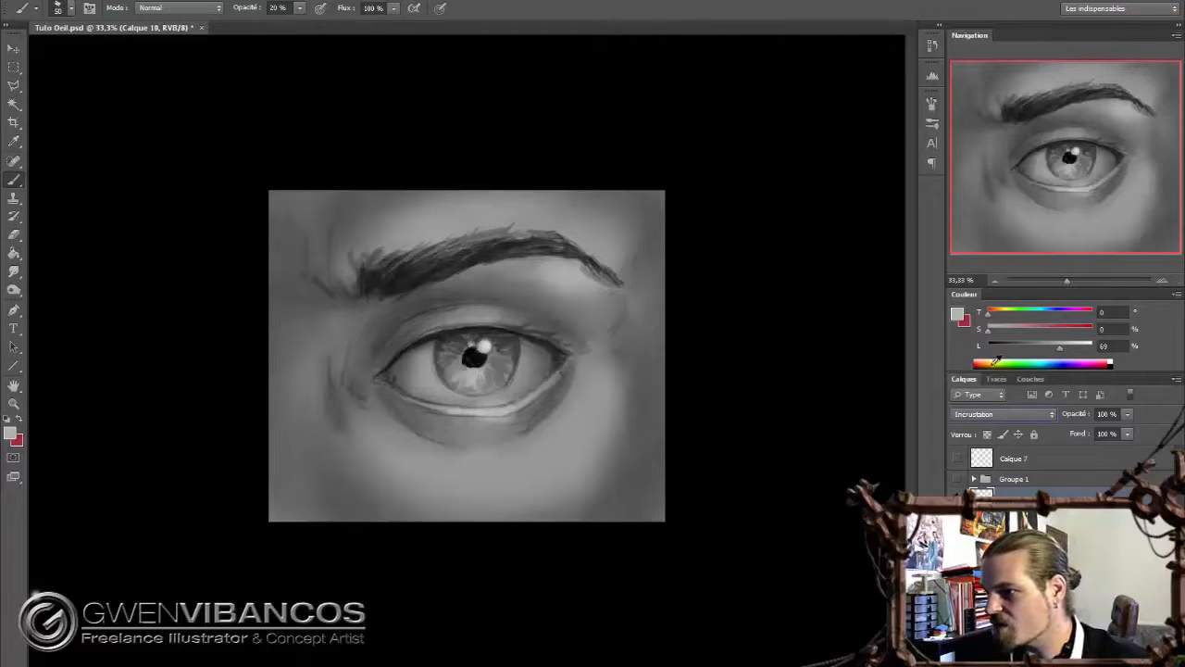
Fill the new Incrustation layer with a brown of hue 29°, saturation 48% and lightness 53%
click(993, 363)
drag(1078, 332, 1044, 348)
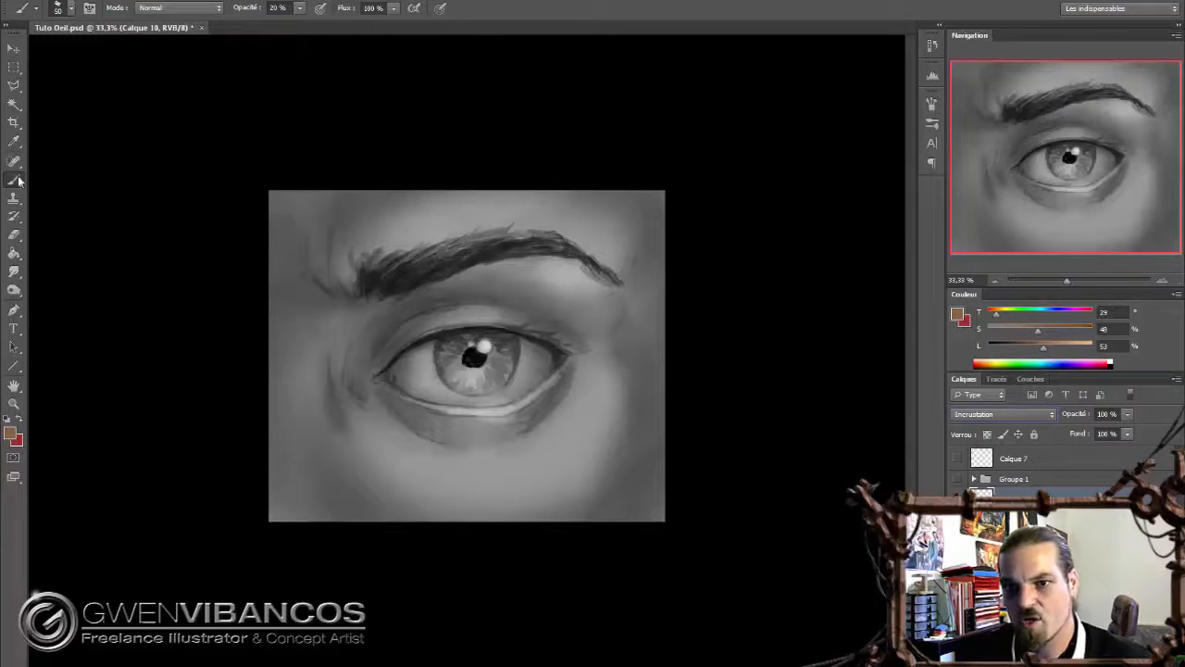
click(14, 253)
click(463, 318)
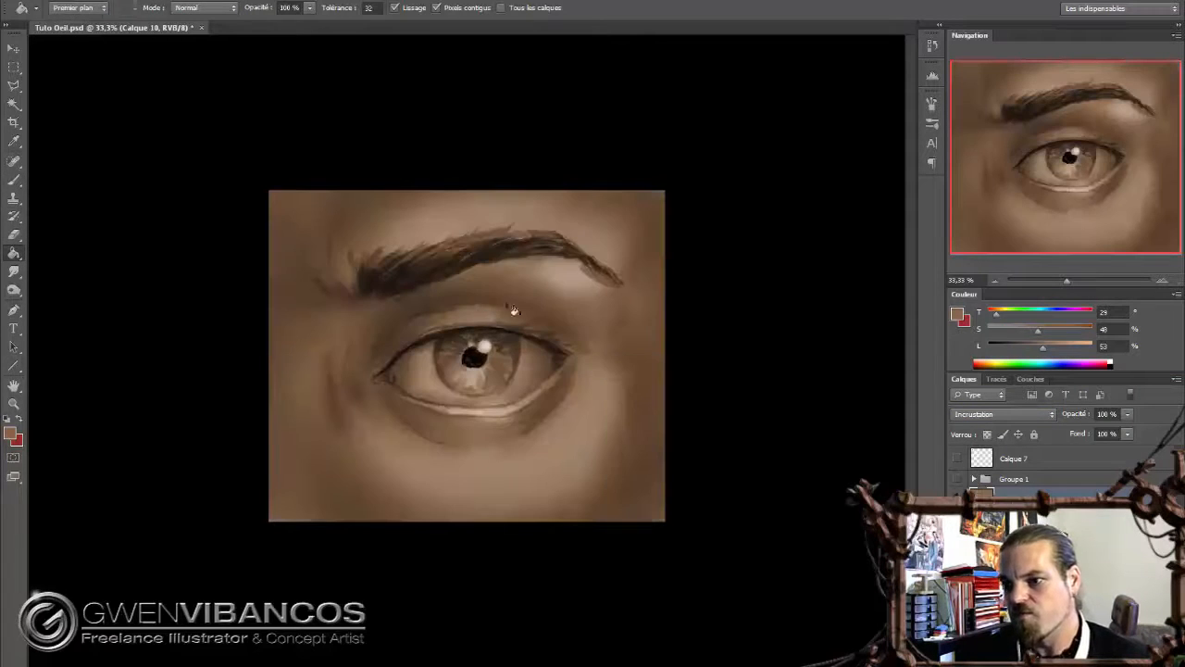
Adjust the brown overlay layer with Hue/Saturation: hue -6, saturation +23 and lightness about +11
key(ctrl+u)
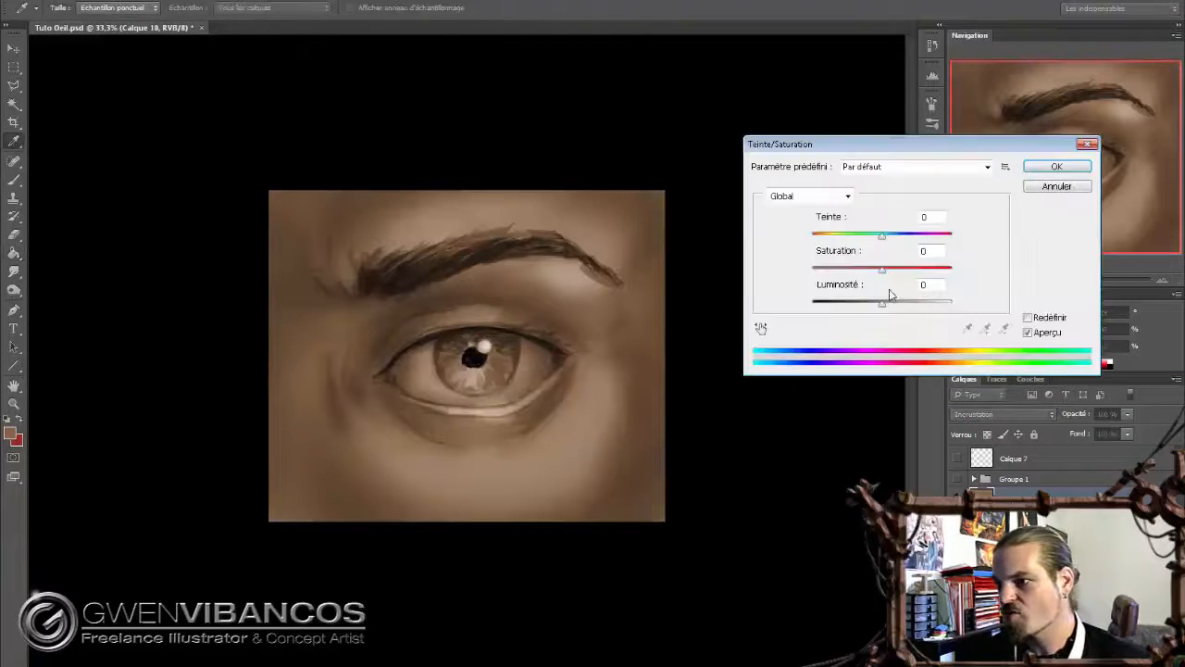
mouse_move(882, 269)
mouse_down()
mouse_move(904, 272)
mouse_move(877, 243)
mouse_up()
drag(882, 303, 890, 306)
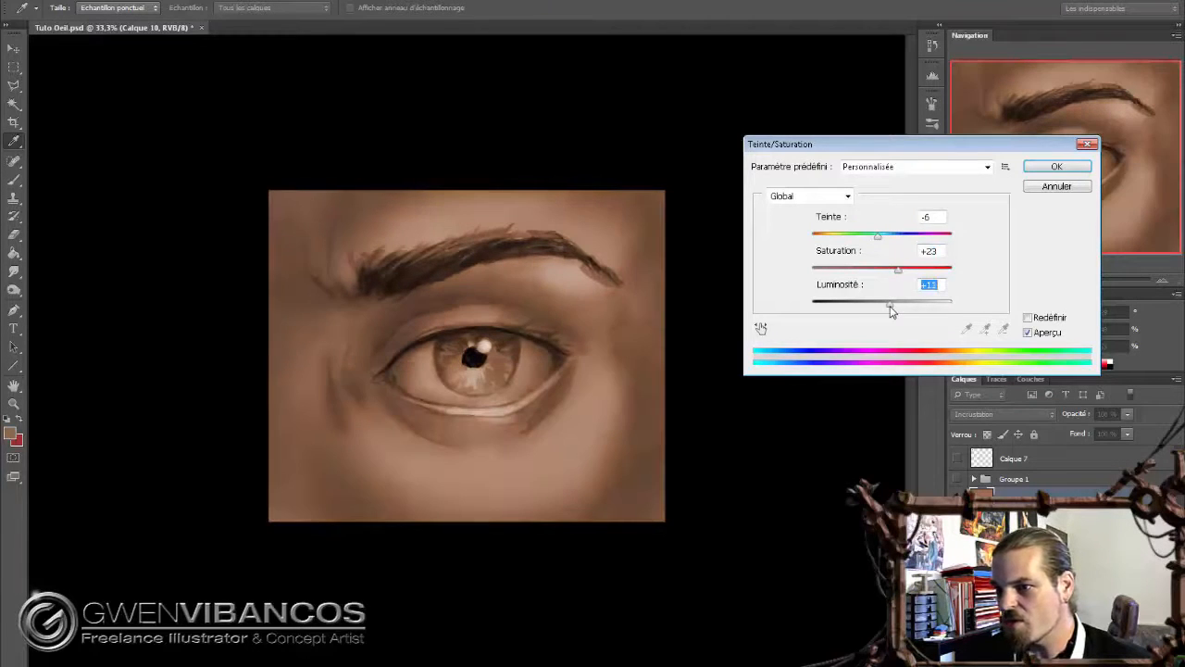
click(1056, 167)
Add a new layer above the brown overlay layer and set its blend mode to Incrustation
key(e)
key(ctrl+plus)
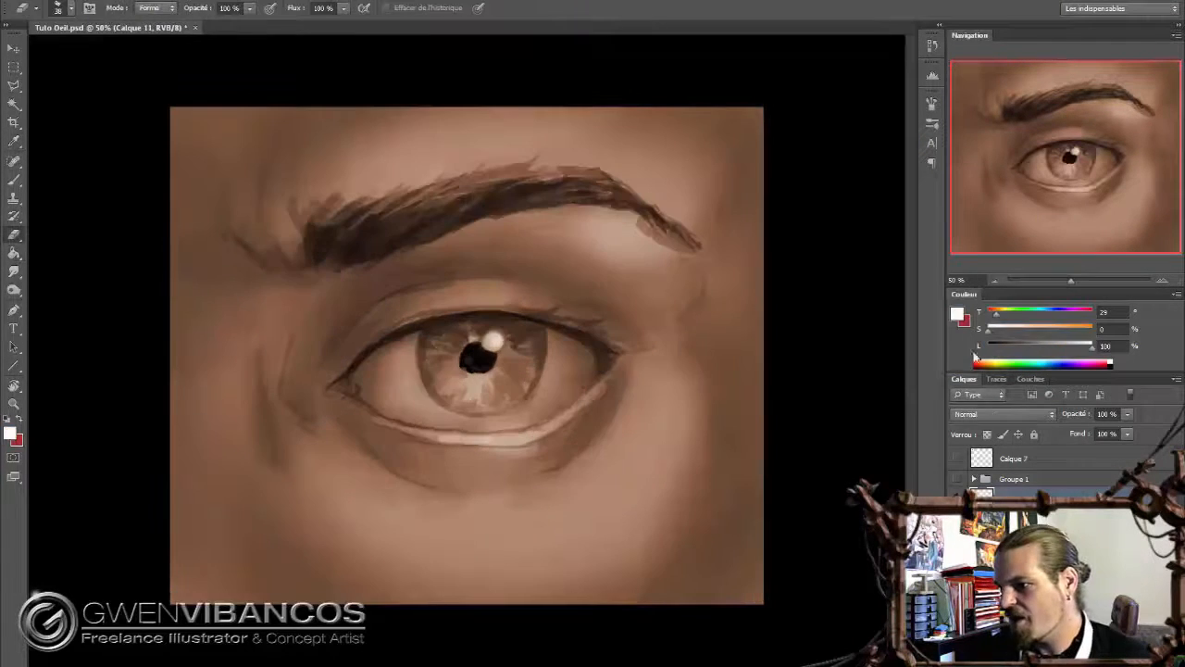
click(991, 414)
click(1005, 226)
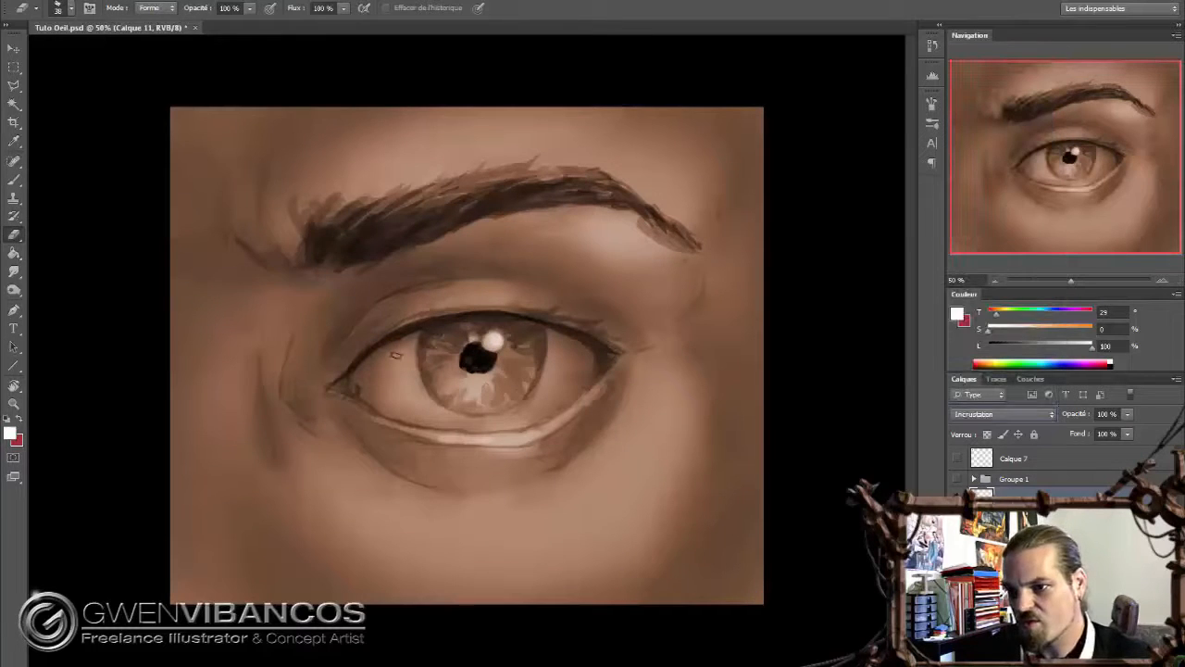
Paint pure white over the eyeball and iris with a soft round brush of about 195 px
click(9, 431)
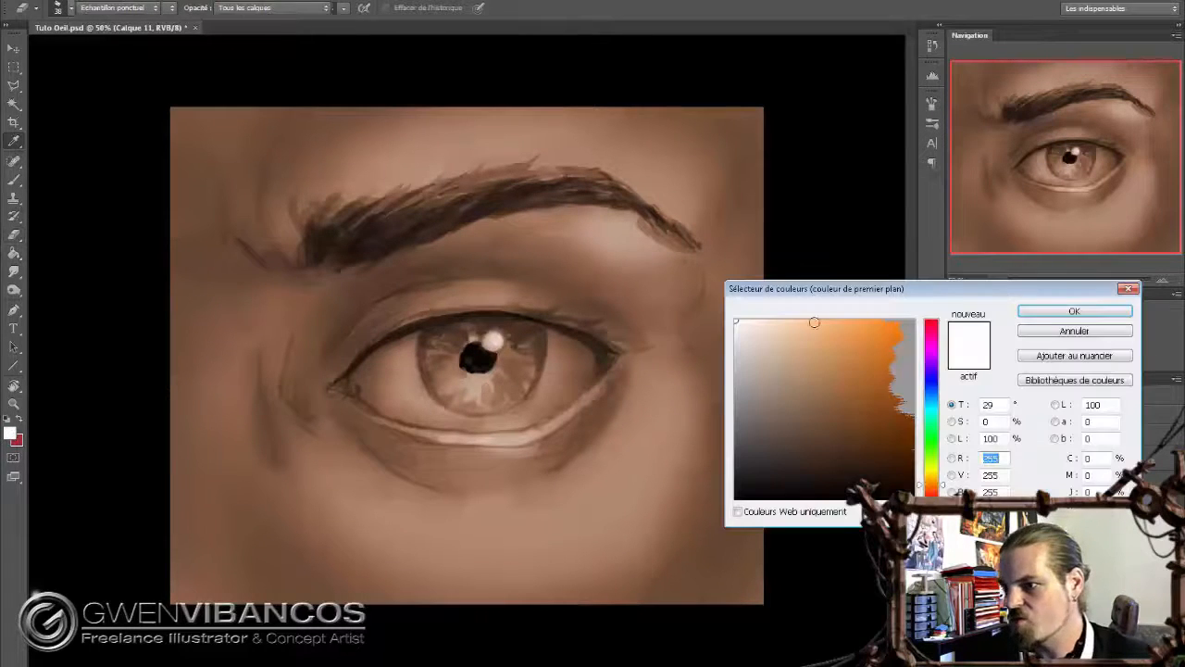
click(751, 329)
drag(751, 329, 734, 320)
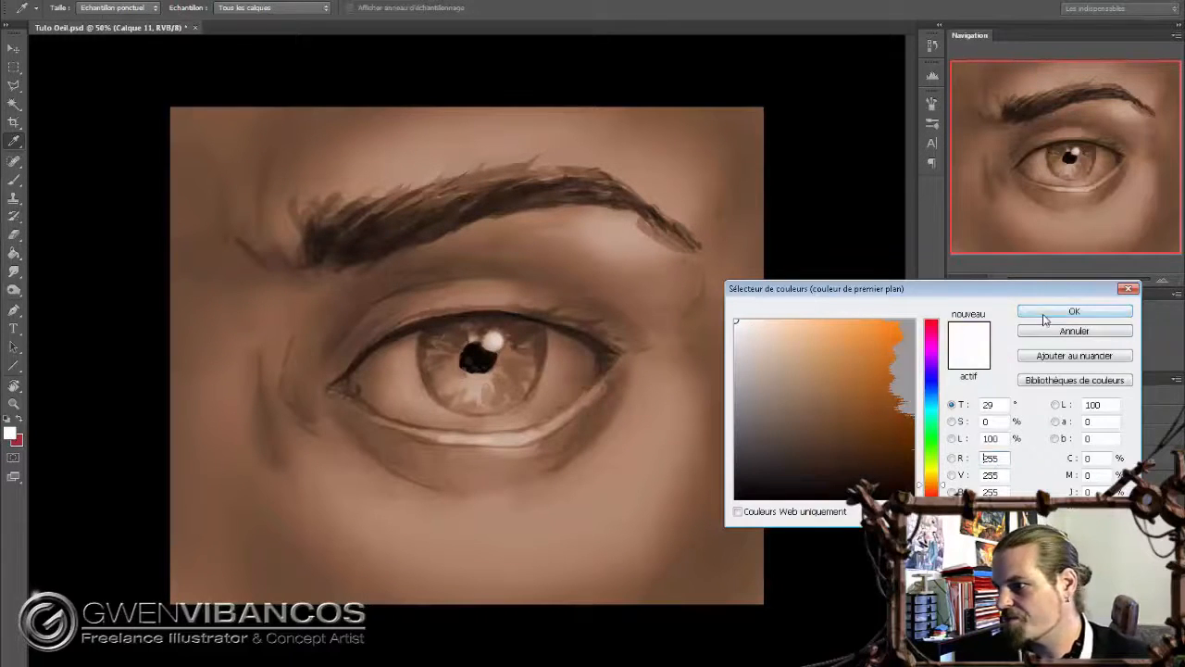
click(1045, 316)
key(b)
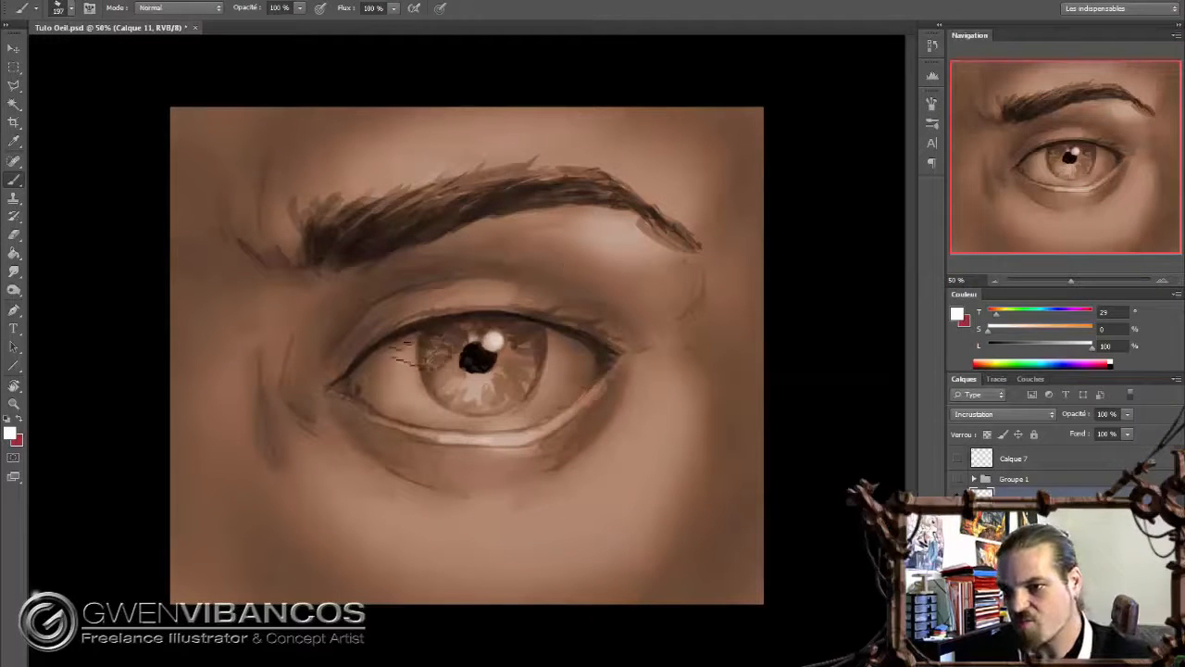
right_click(504, 362)
click(589, 460)
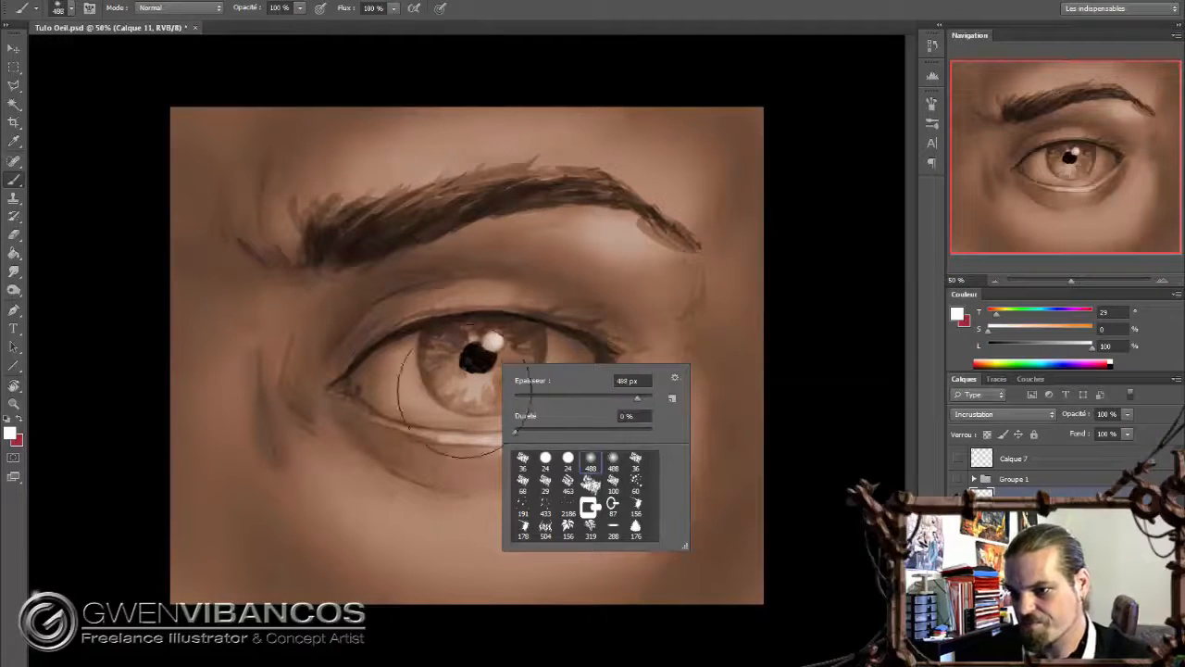
click(614, 397)
mouse_move(371, 377)
mouse_down()
mouse_move(410, 363)
mouse_move(429, 400)
mouse_move(487, 401)
mouse_move(572, 362)
mouse_move(442, 351)
mouse_move(580, 366)
mouse_move(477, 407)
mouse_up()
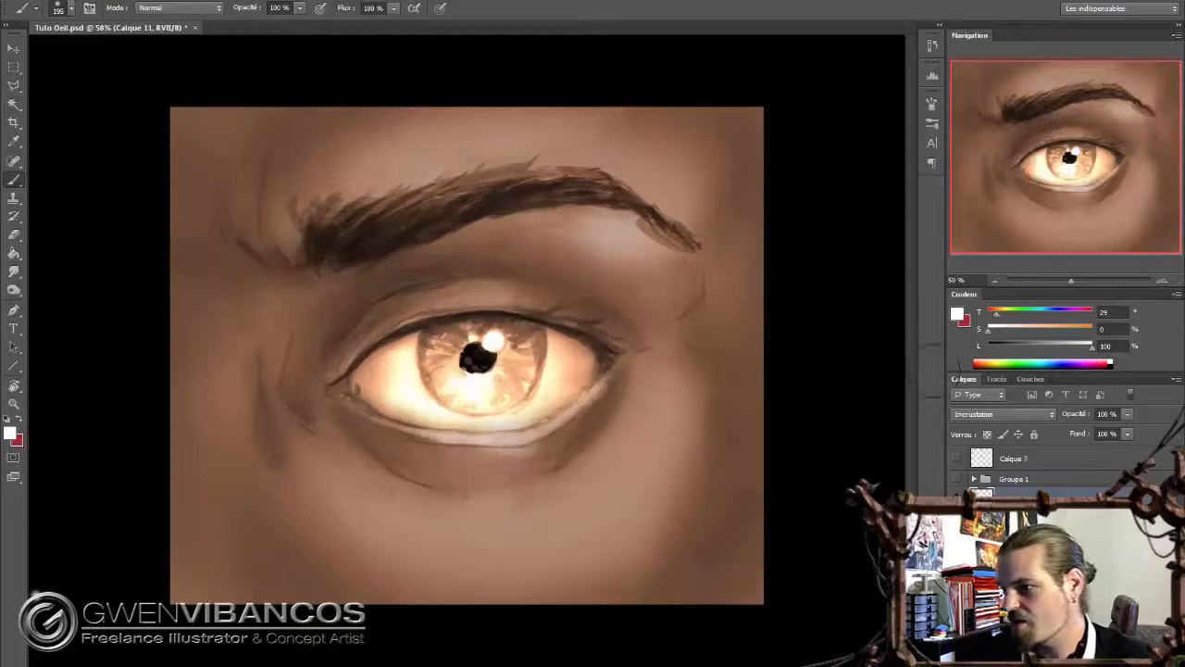
Try other blend modes on the white eye layer, starting from Normal, and return it to Incrustation
click(1020, 413)
click(996, 50)
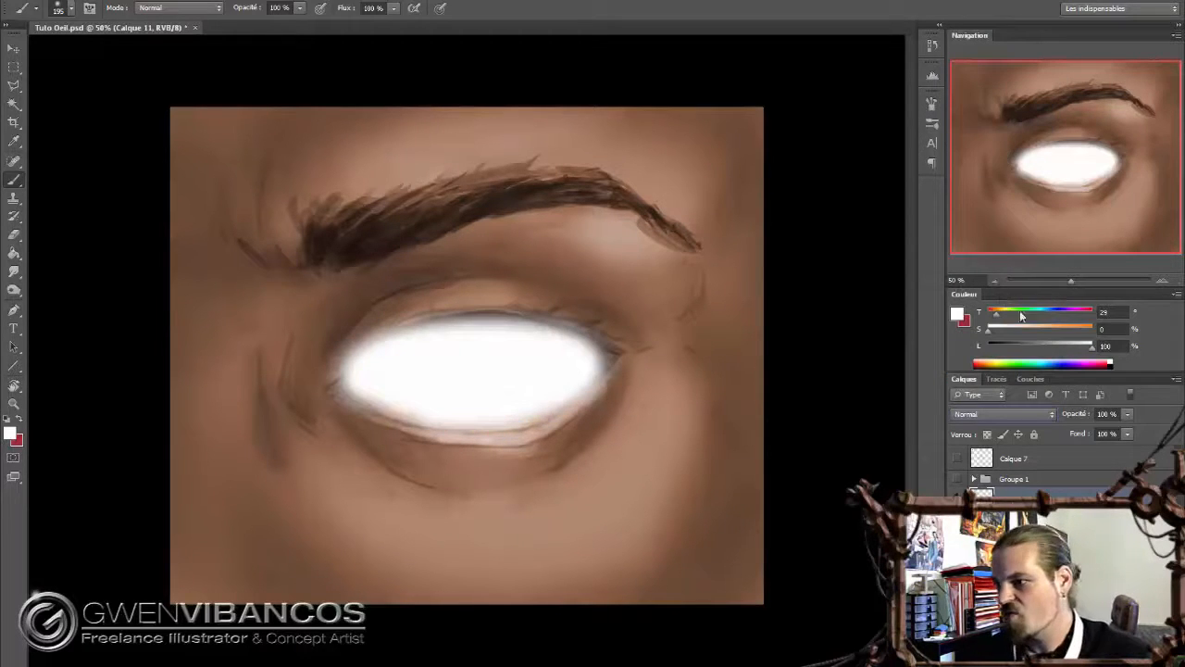
key(Down)
key(Down)
key(Down)
key(Down)
key(Down)
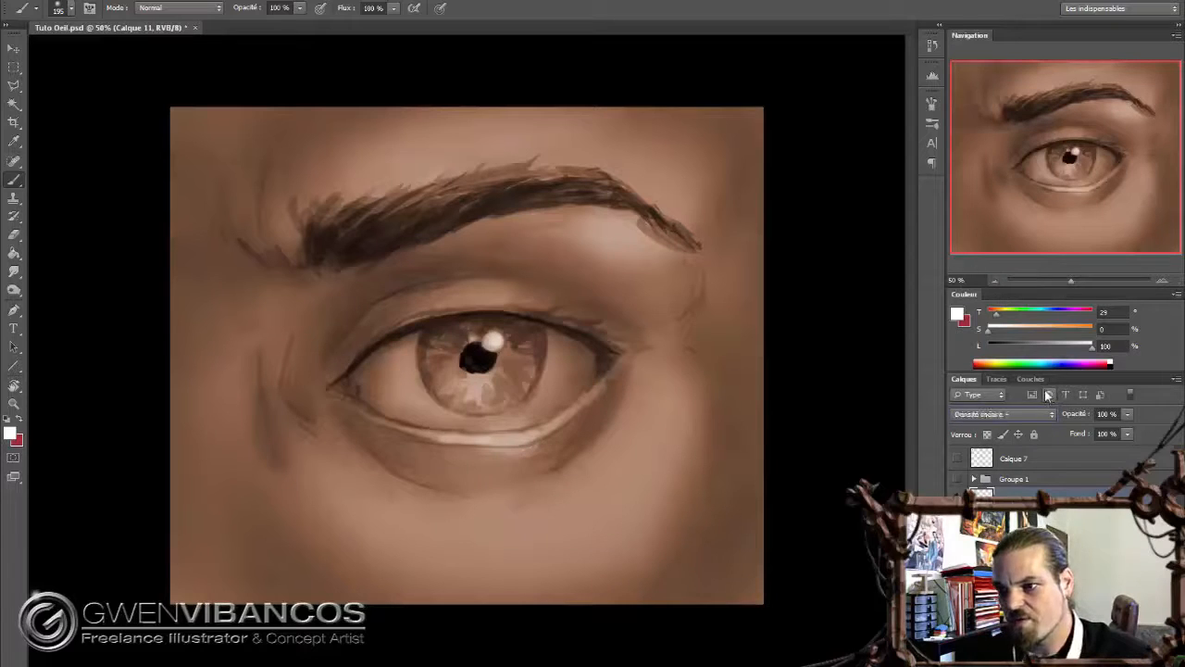
key(Down)
key(Down)
key(Down)
key(Down)
key(Down)
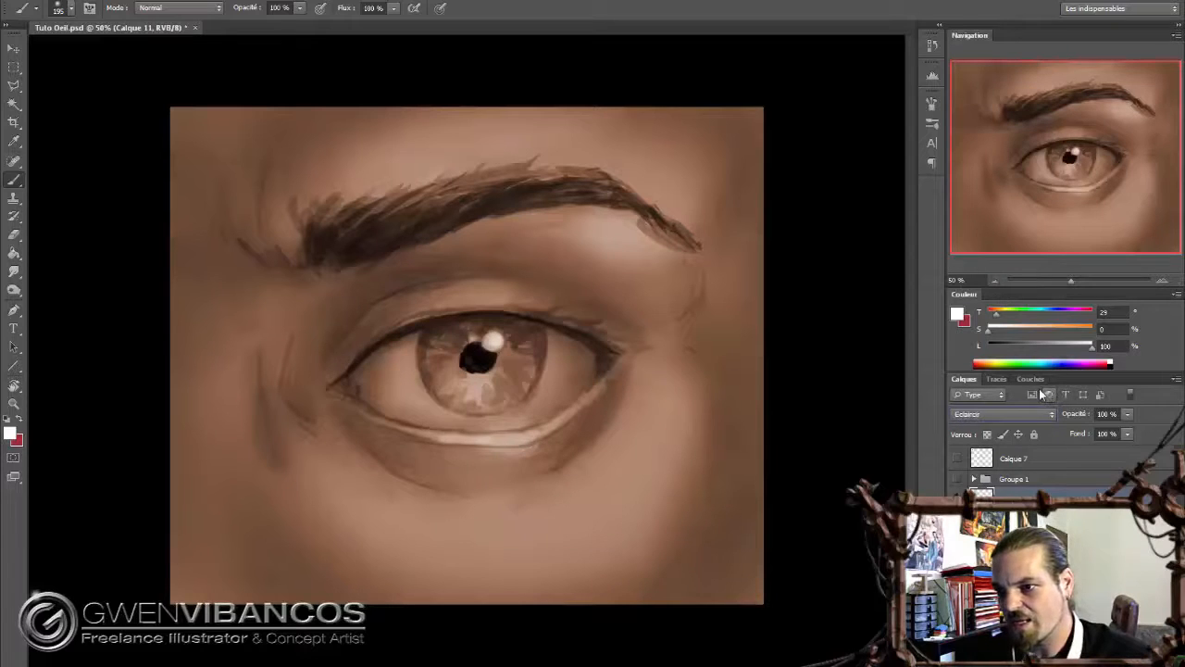
key(Down)
key(Down)
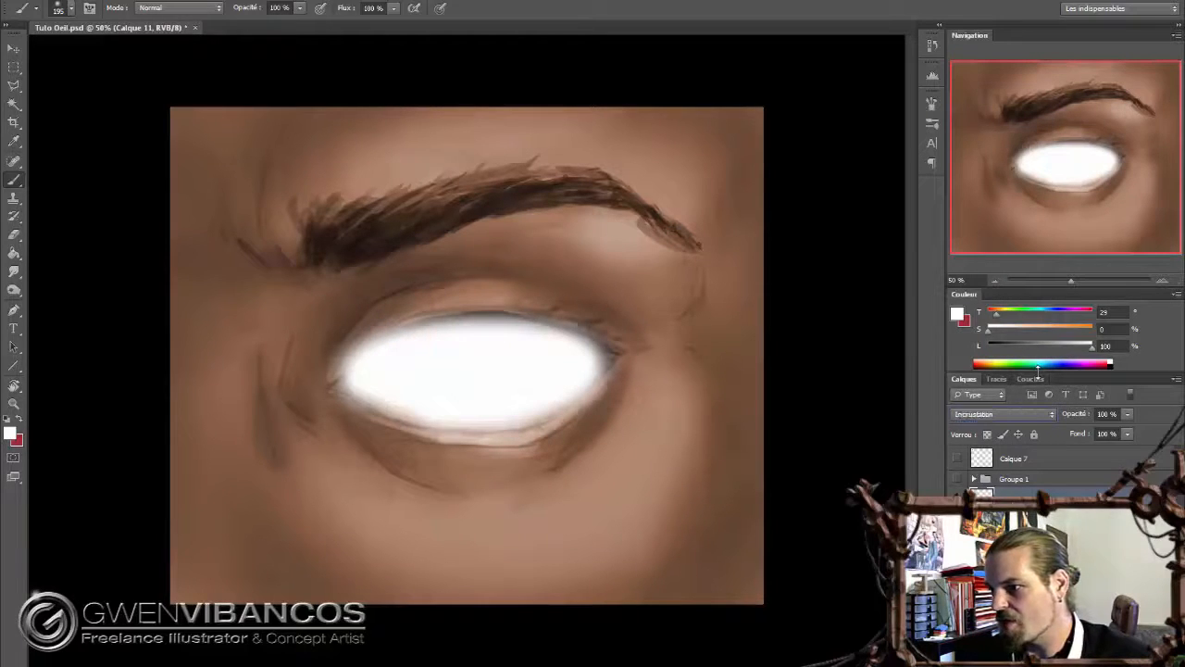
Lower the opacity of the white eye layer to 56%
drag(1075, 416, 1049, 417)
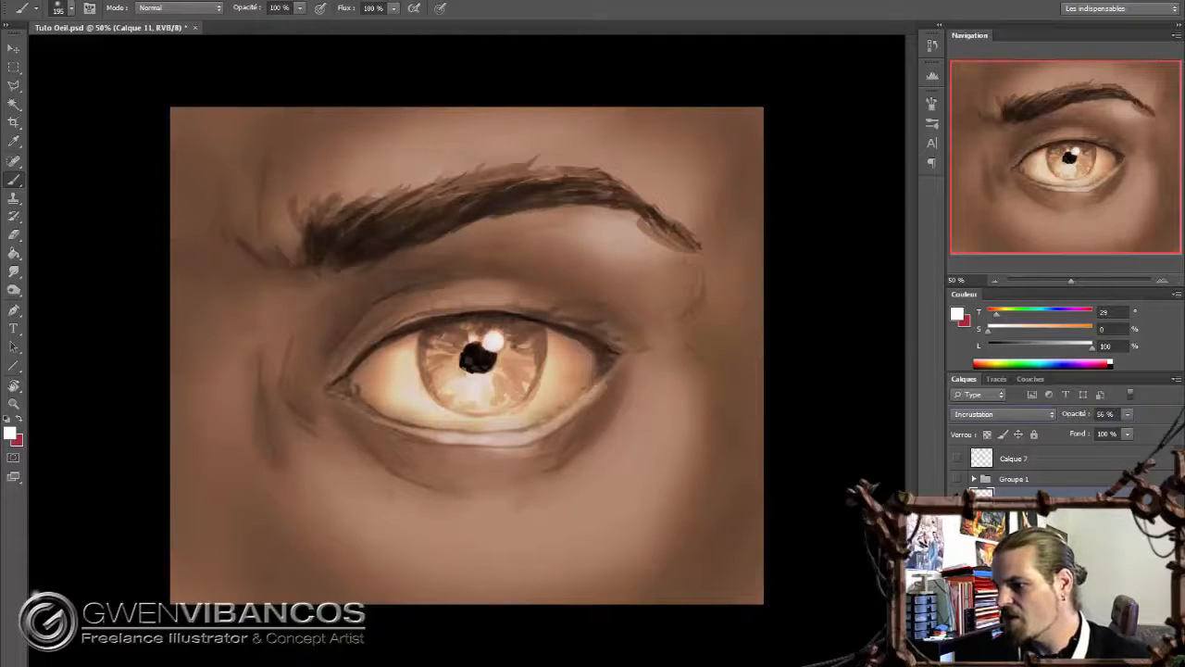
Add another Incrustation layer and paint the iris with a reddish brown of hue 22°, saturation 64% and lightness 33%
click(1101, 659)
click(1017, 414)
click(1018, 220)
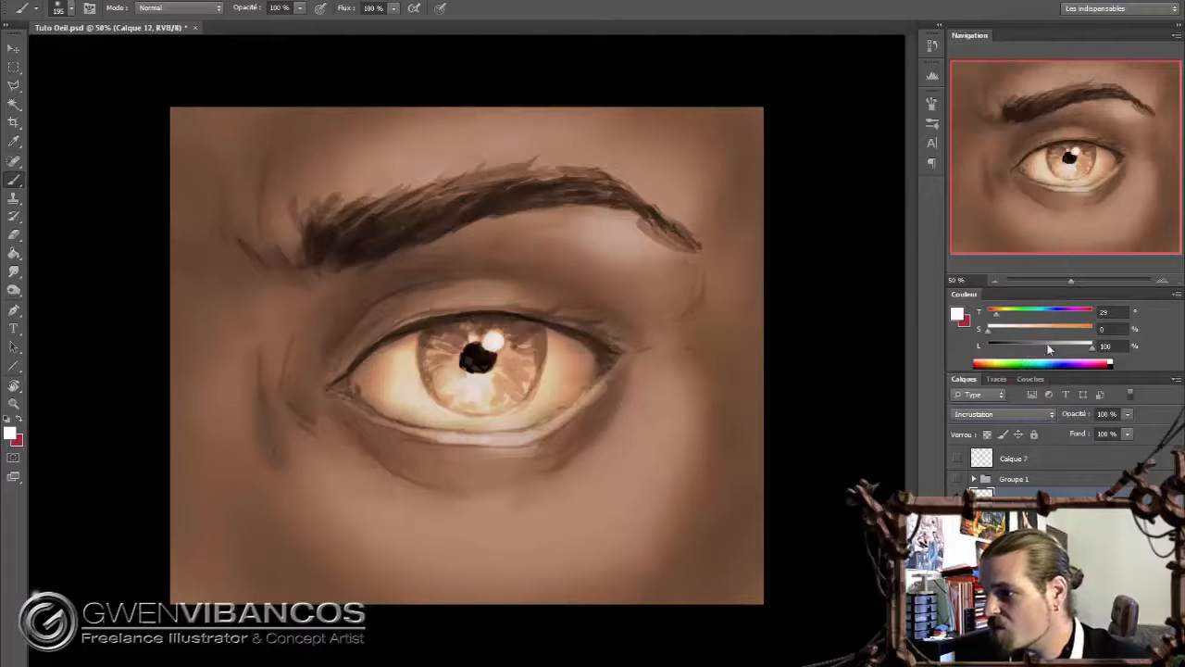
click(995, 359)
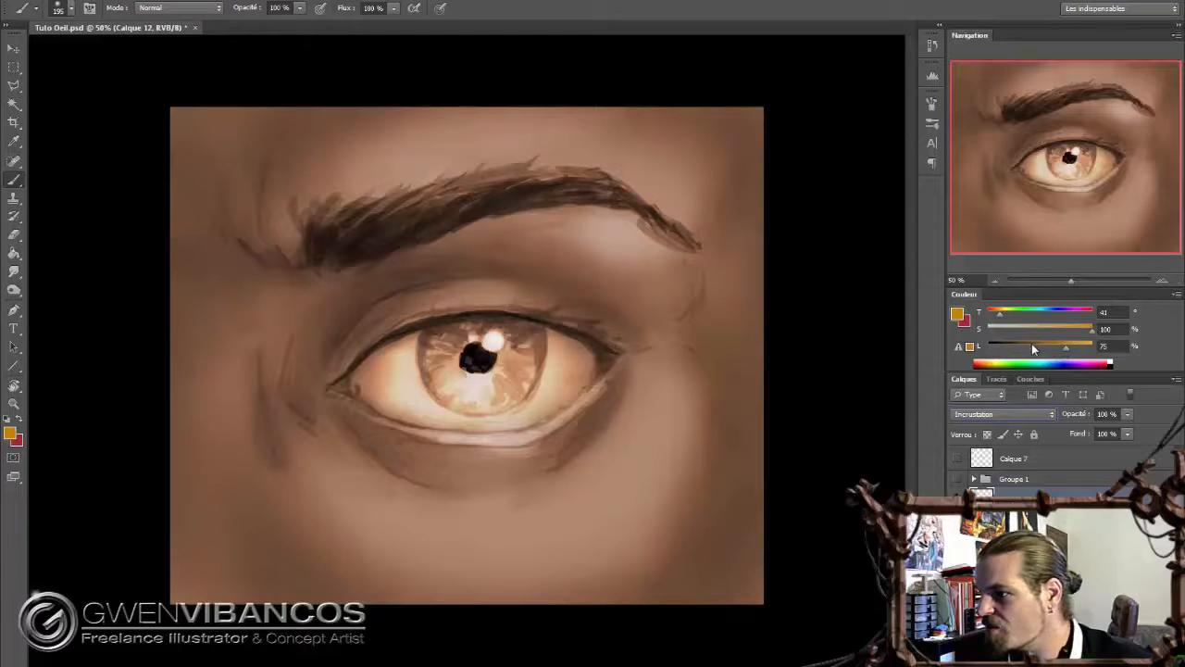
drag(1033, 349, 994, 316)
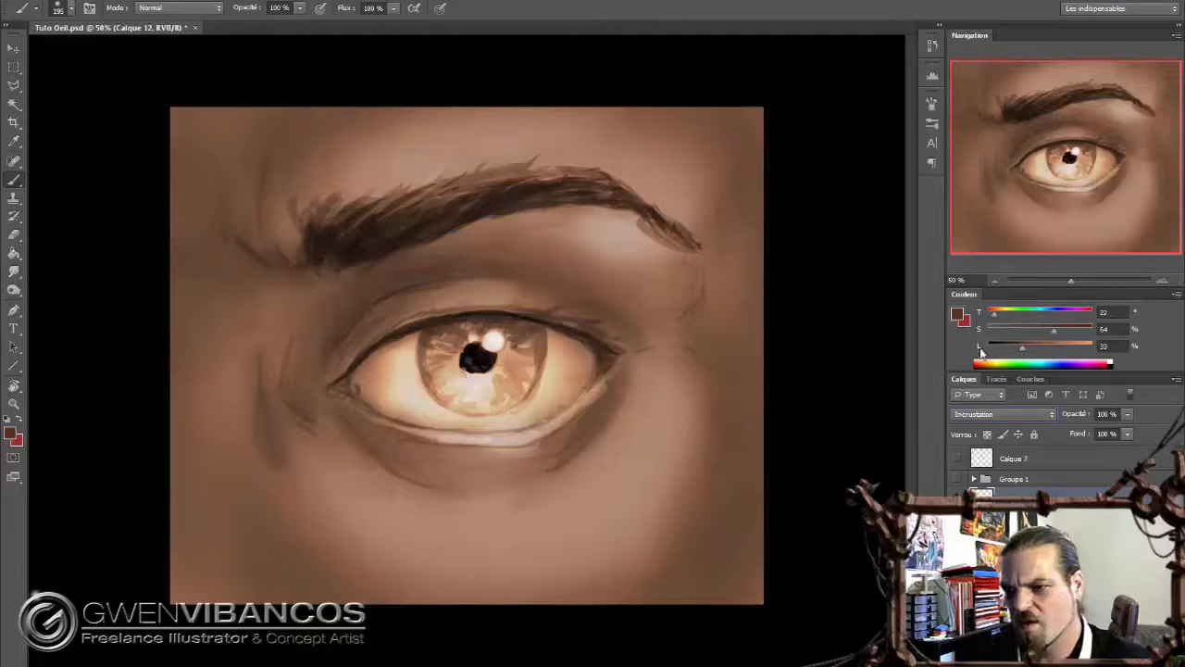
mouse_move(439, 357)
mouse_down()
mouse_move(458, 347)
mouse_move(467, 385)
mouse_move(517, 339)
mouse_move(521, 369)
mouse_move(459, 389)
mouse_move(489, 392)
mouse_move(477, 379)
mouse_move(491, 398)
mouse_up()
Adjust the iris colour layer with Hue/Saturation: hue -17, saturation -39 and lightness +15
key(ctrl+u)
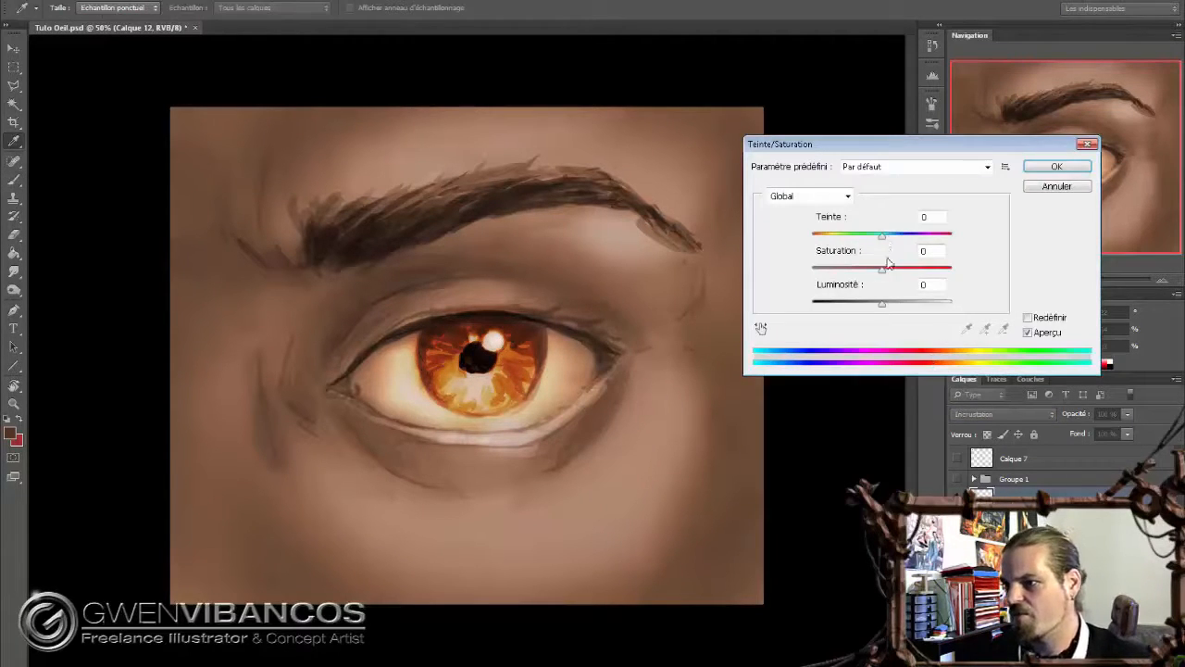
drag(883, 237, 893, 311)
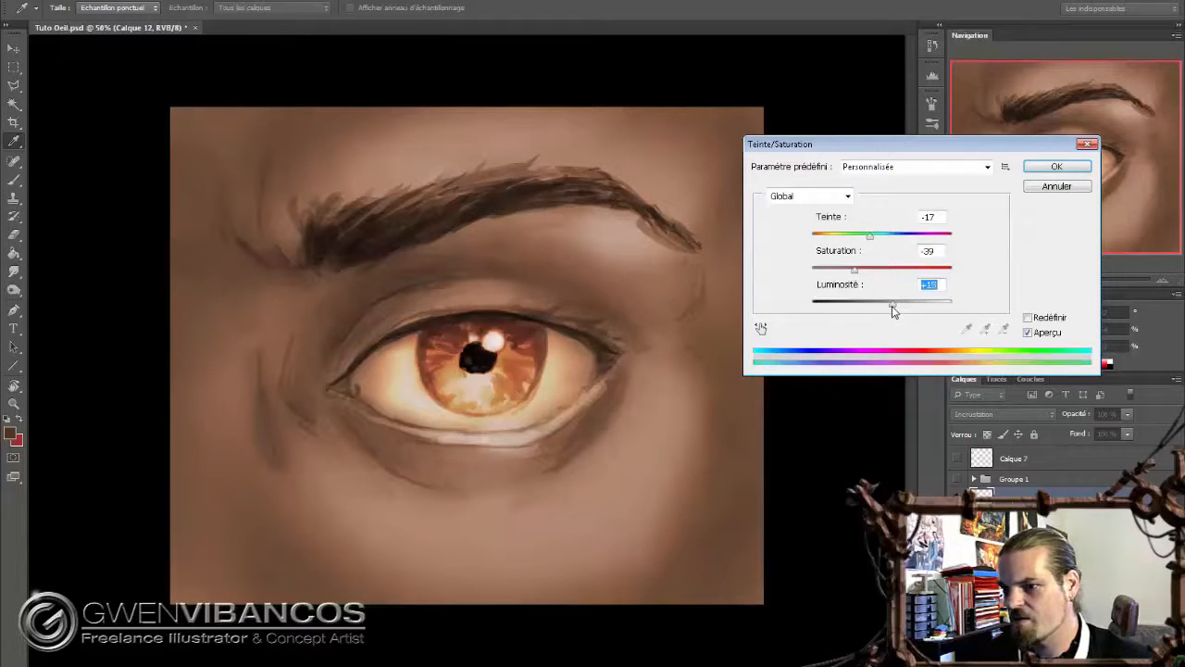
click(1056, 167)
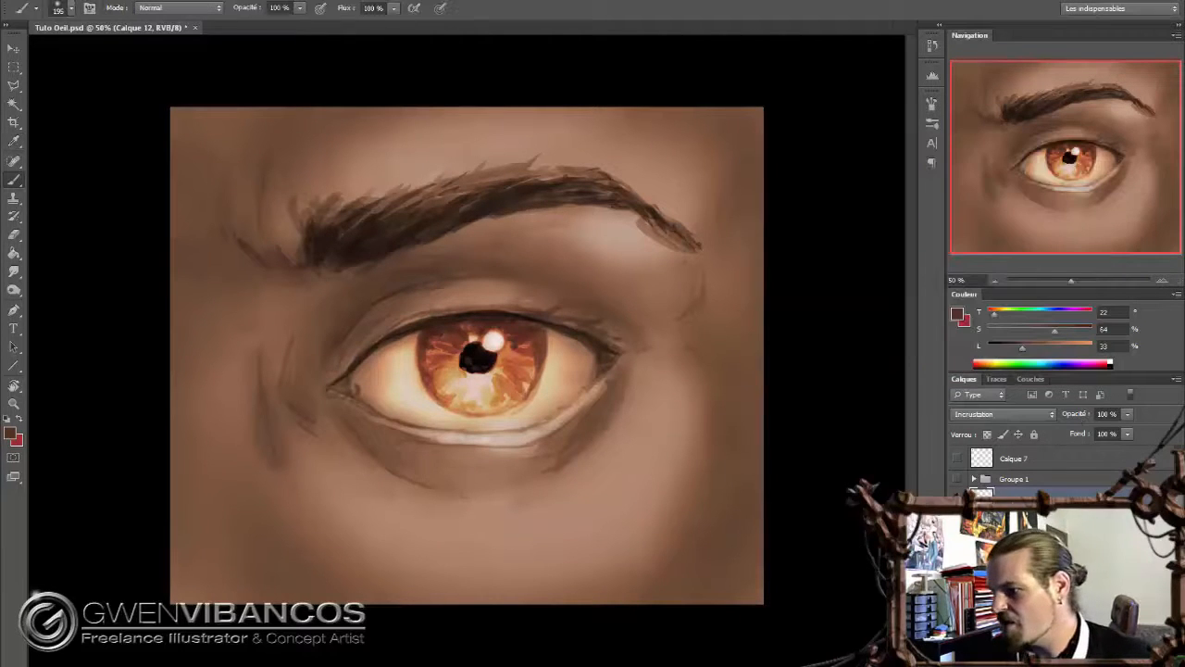
Add a third Incrustation layer for the eye and paint green (hue 111°, saturation 57%, lightness 47%) around the pupil
click(1012, 416)
click(1032, 348)
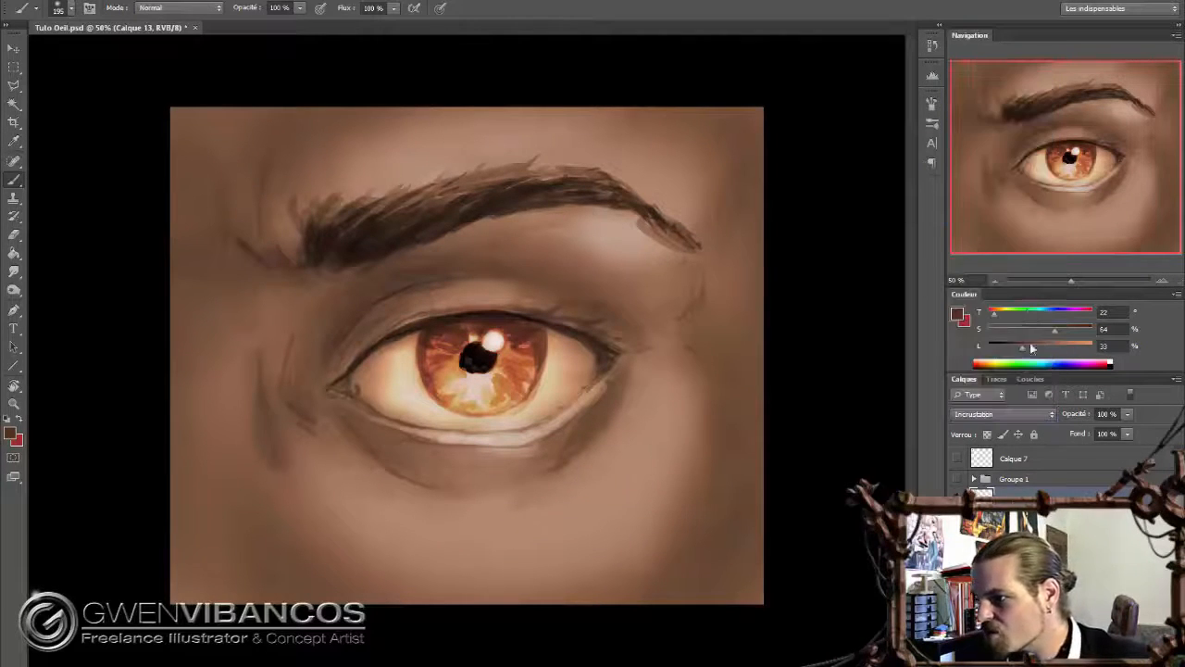
click(1021, 361)
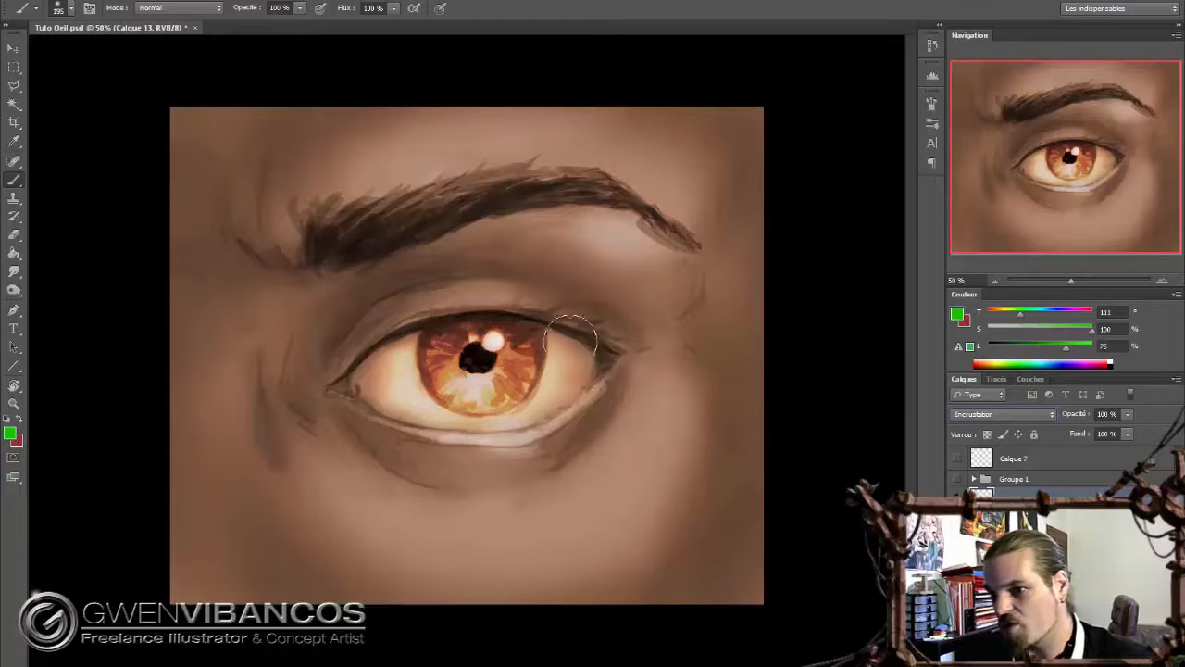
click(1052, 345)
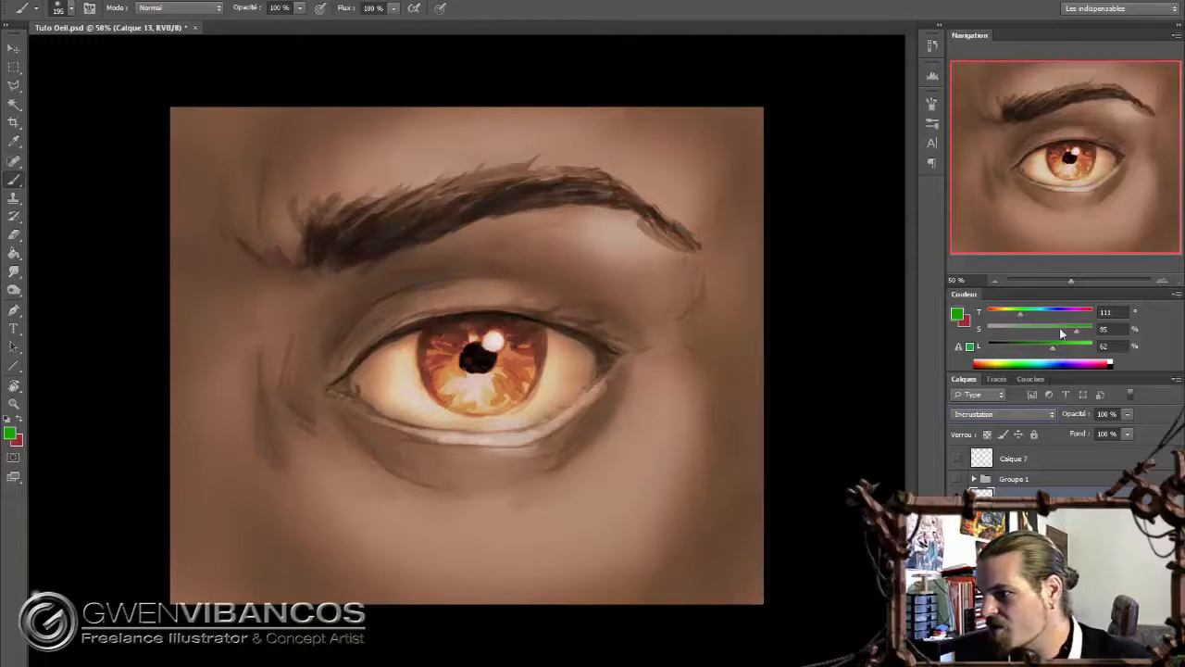
drag(1060, 332, 1037, 348)
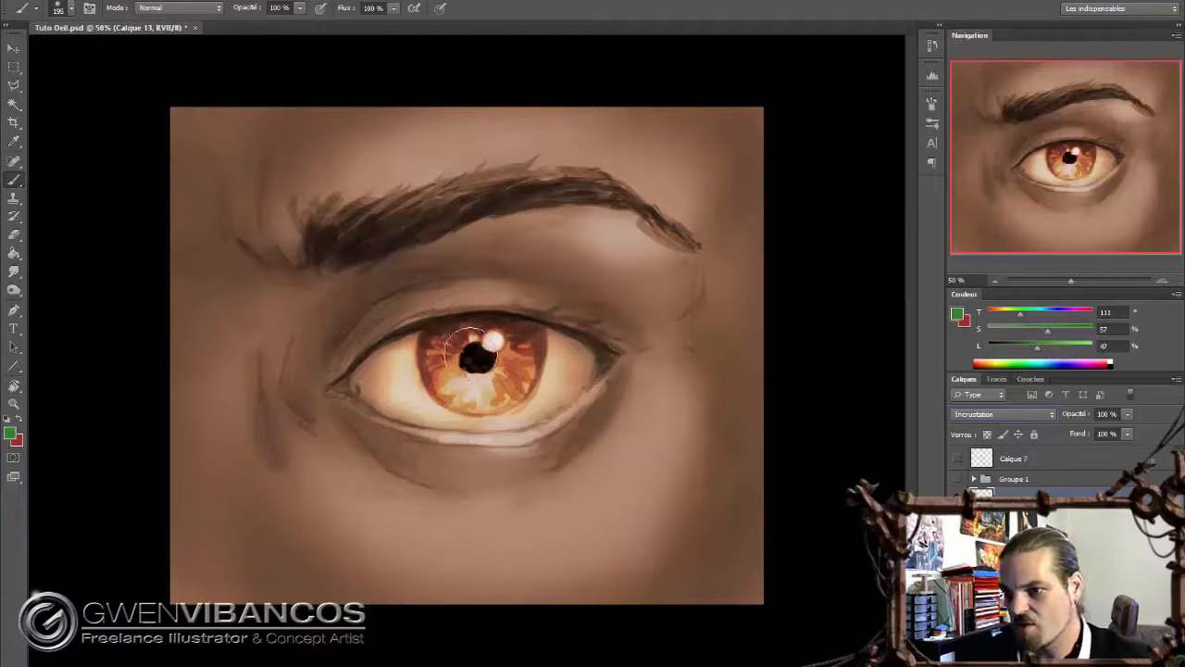
key(e)
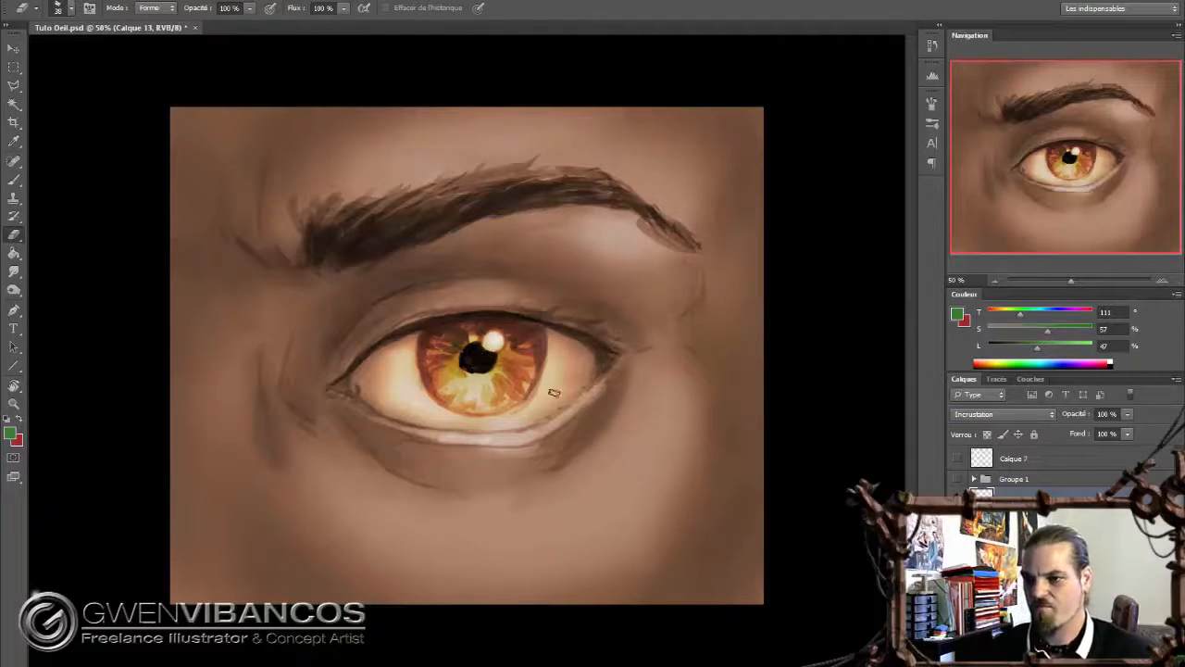
Add fine green streaks to the iris with the 36 px textured brush reduced to 23 px, at 50% opacity
key(b)
right_click(528, 369)
click(657, 463)
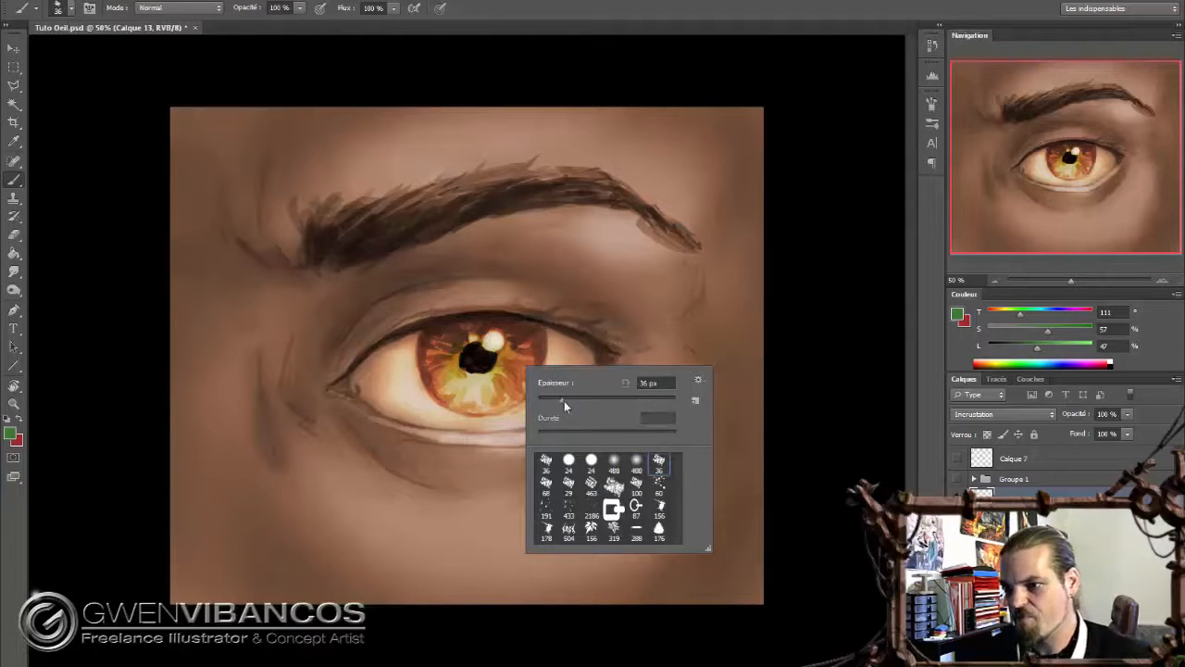
drag(564, 401, 555, 401)
click(508, 362)
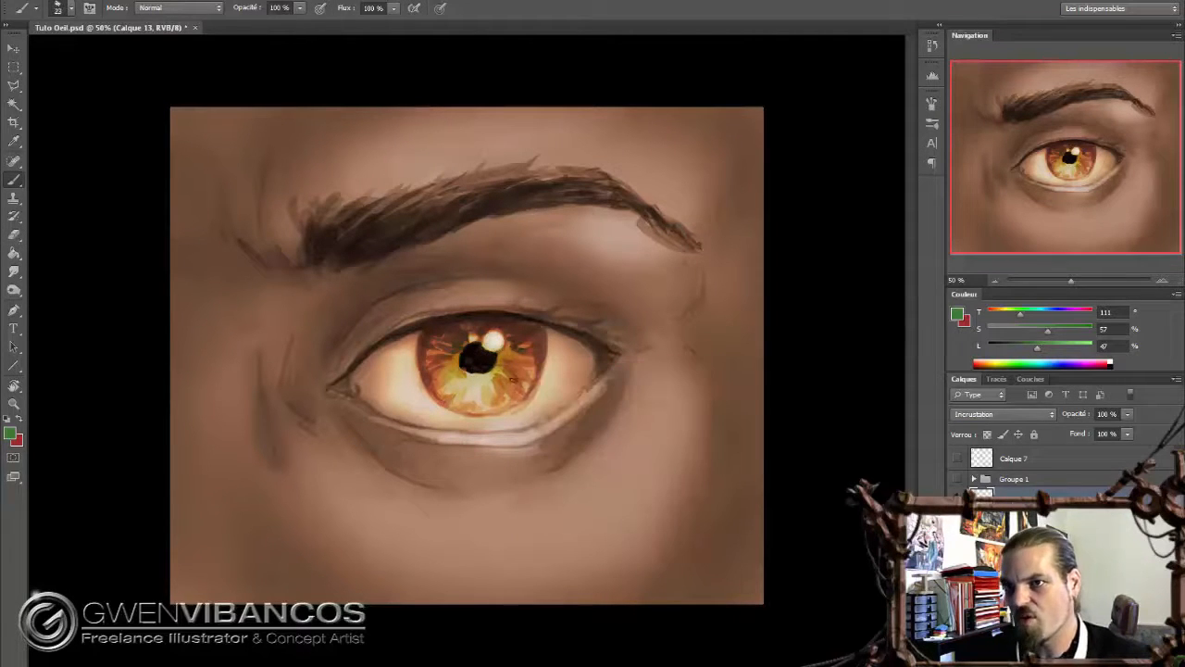
key(5)
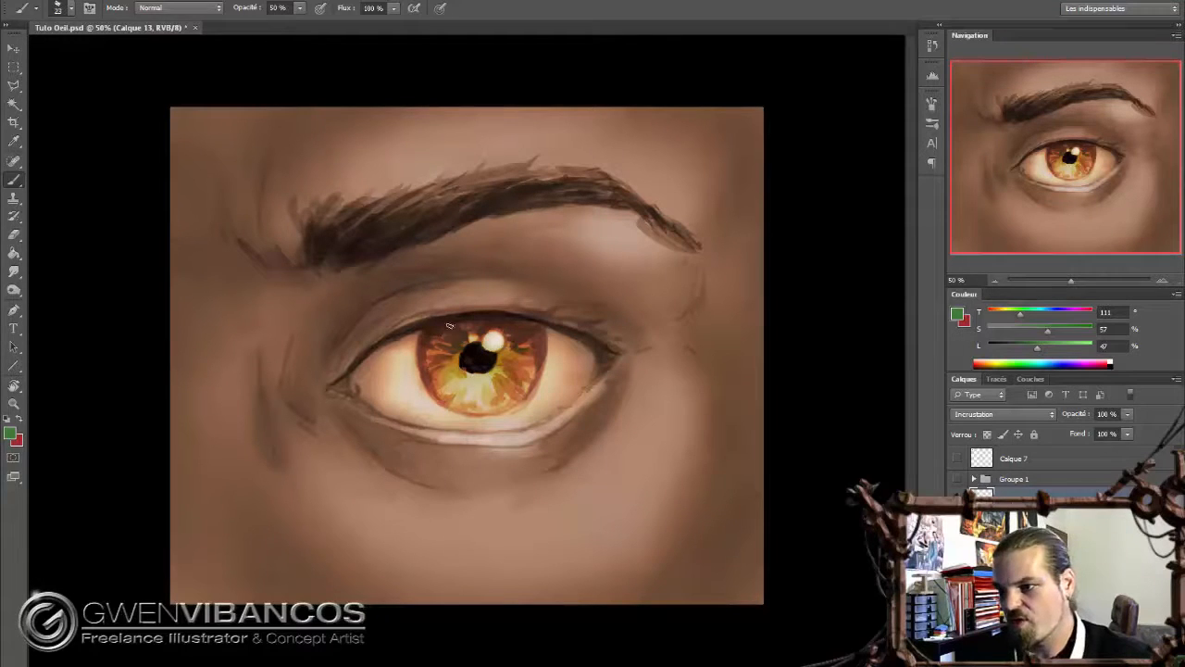
Set the green iris layer's blend mode to Couleur and shift its hue by about -25
click(1010, 414)
click(991, 389)
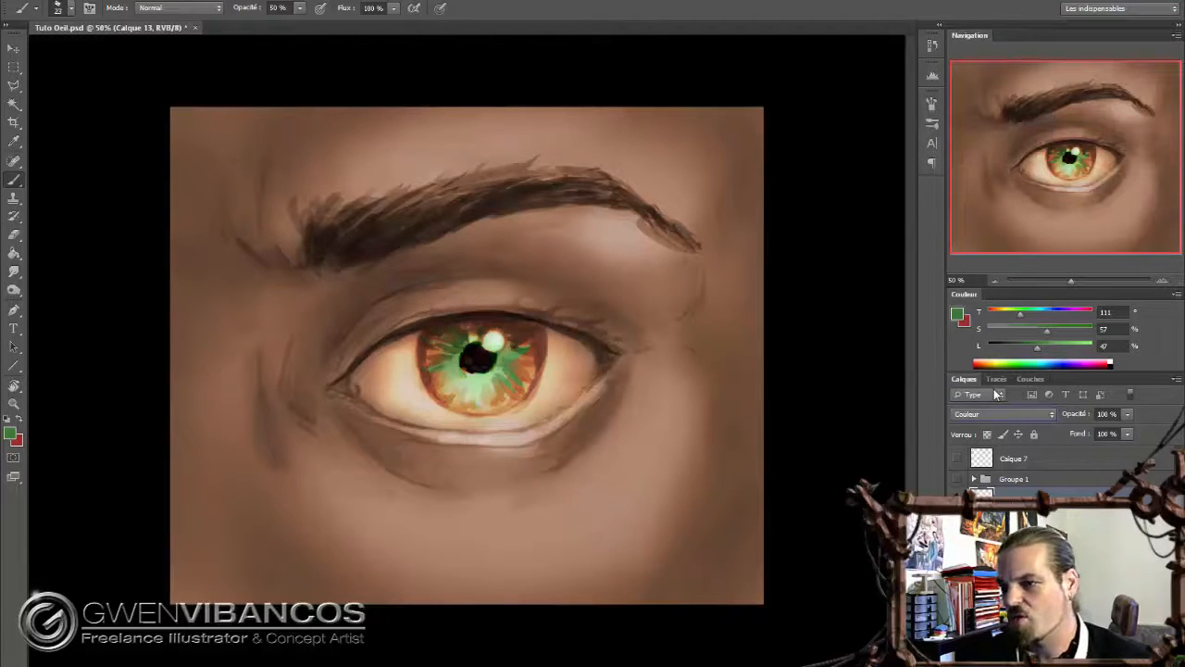
key(ctrl+u)
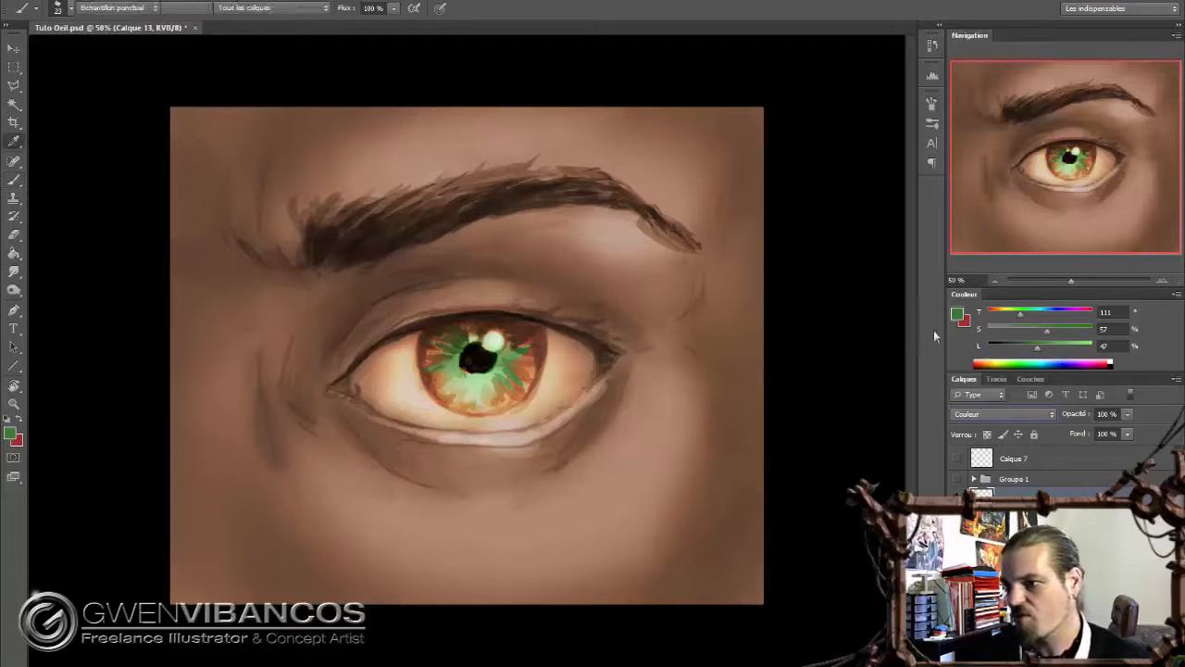
drag(881, 236, 870, 249)
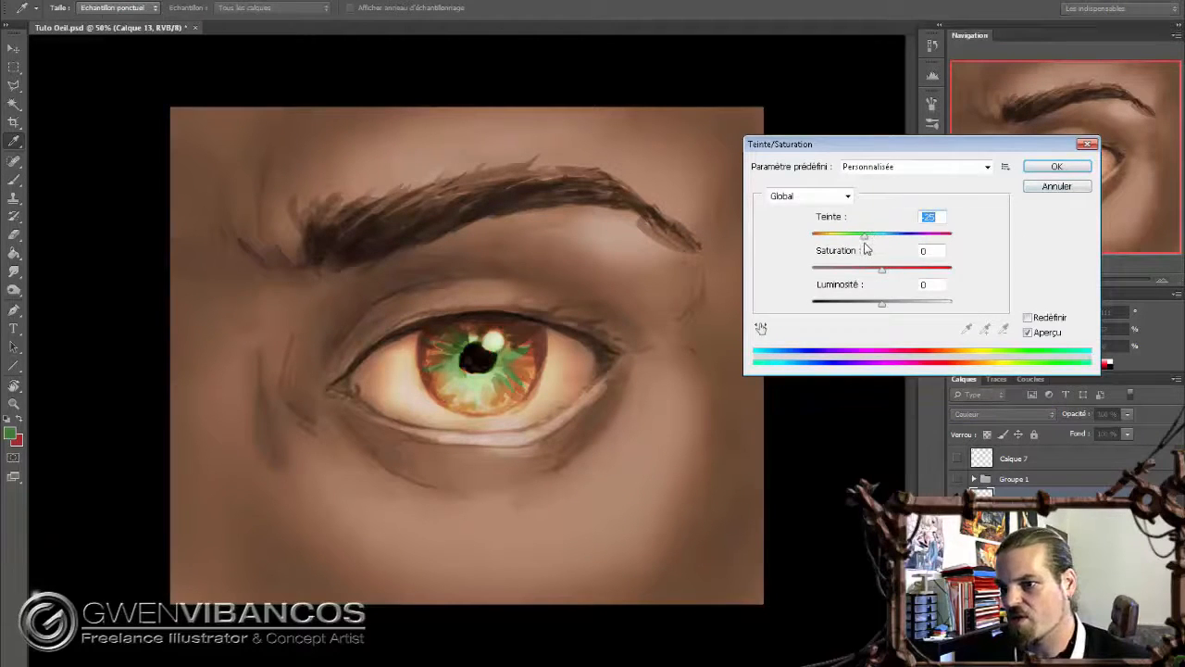
click(1056, 166)
Soften the green rays in the iris by lightly erasing them at 20% opacity
key(b)
key(e)
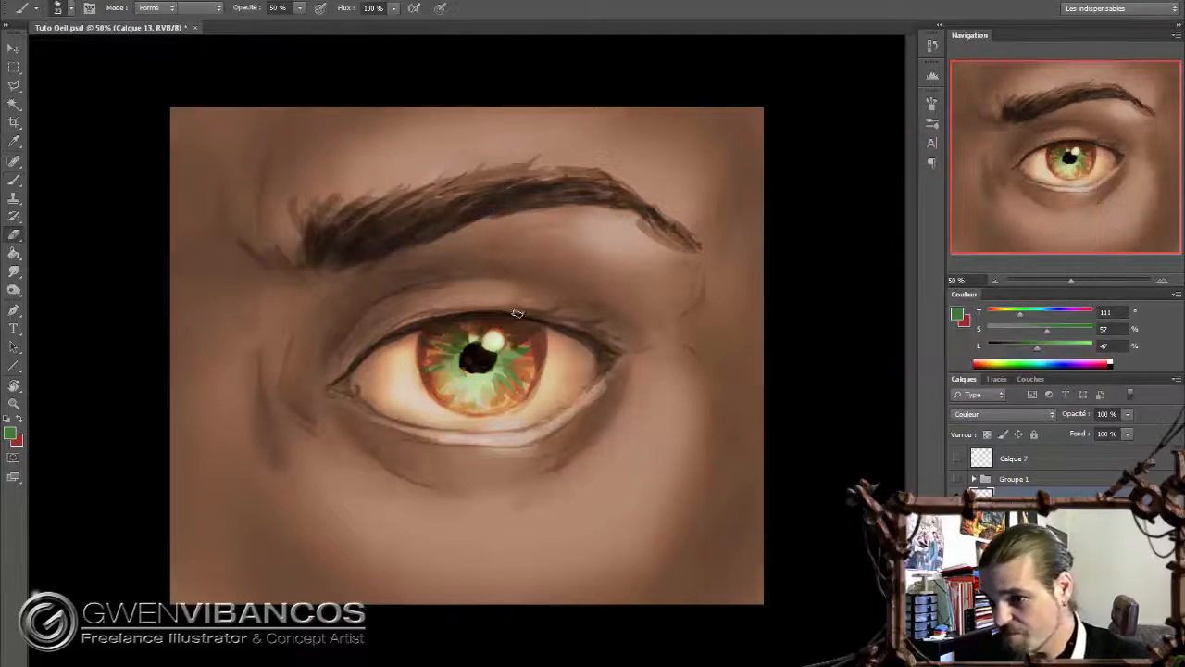
key(5)
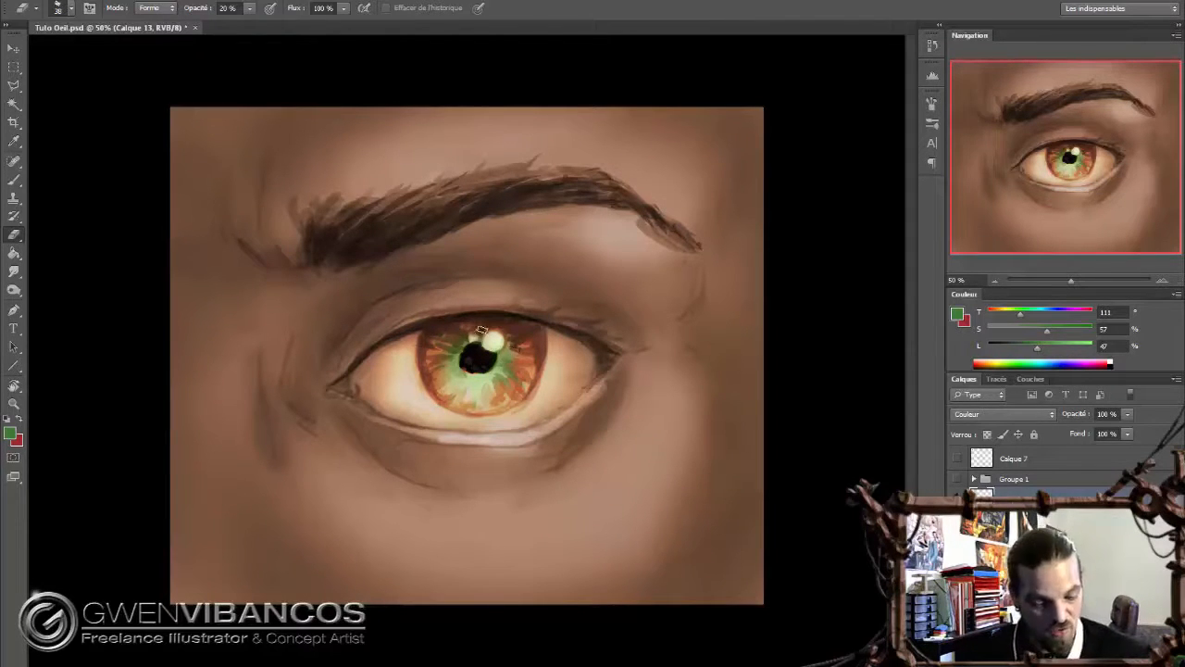
Add an Incrustation layer for the eyebrow and pick a brown with hue 33°, saturation 41% and lightness 32%
key(b)
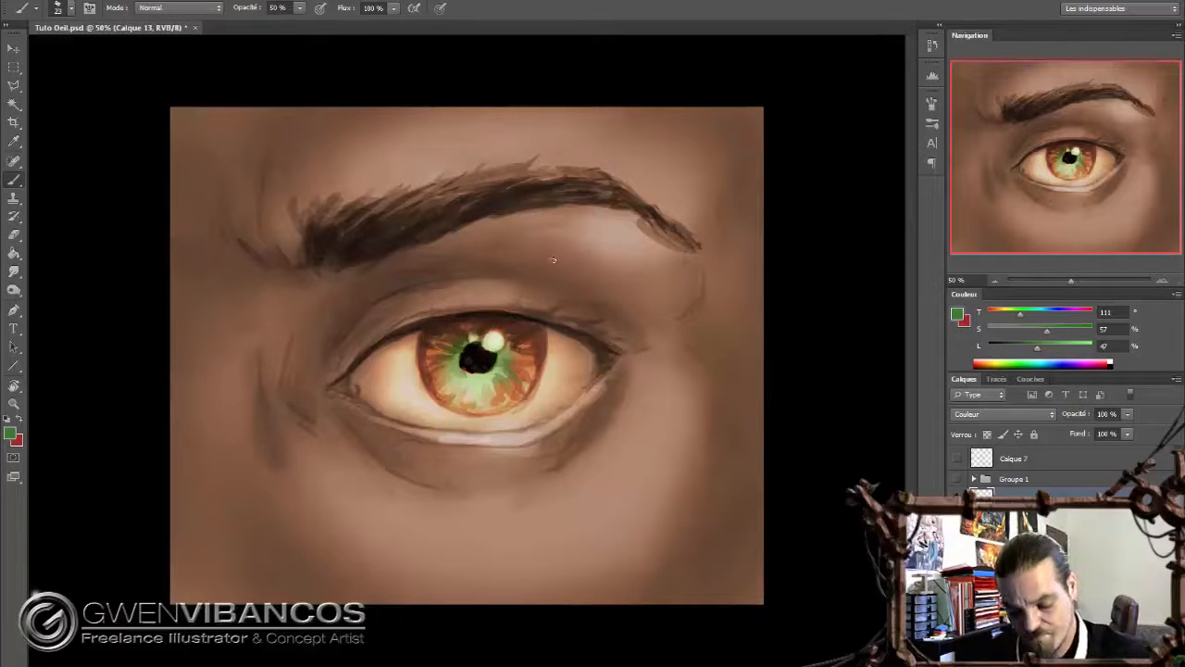
key(0)
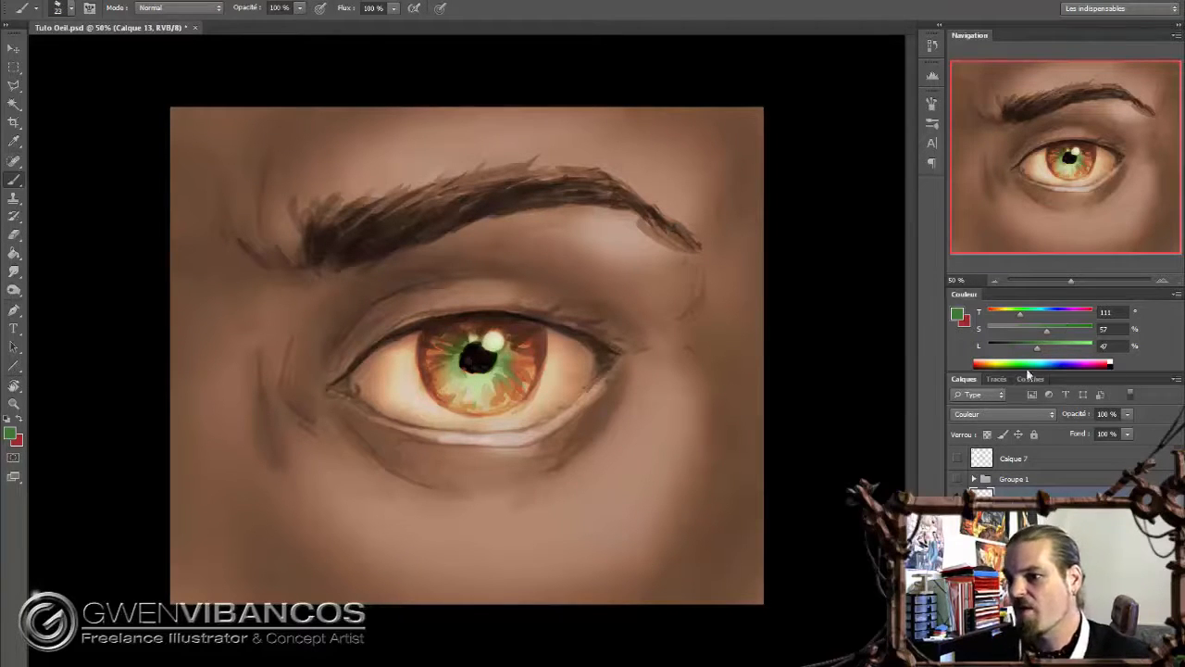
key(e)
key(0)
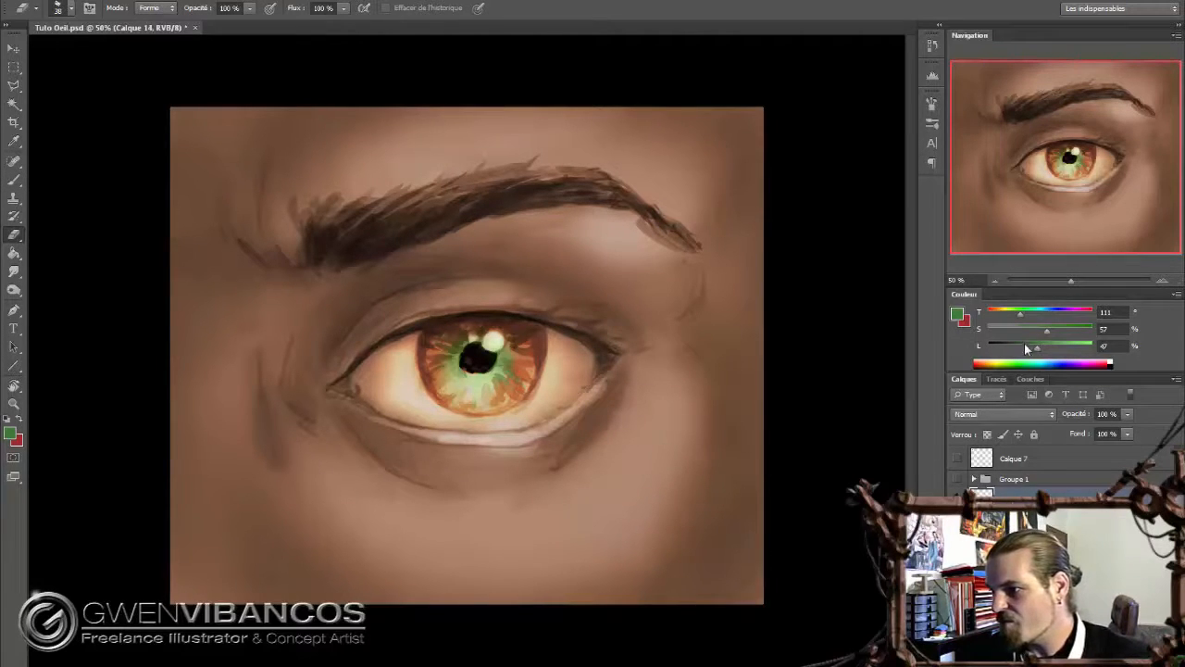
click(985, 362)
mouse_move(1061, 347)
mouse_down()
mouse_move(1030, 348)
mouse_move(1060, 334)
mouse_move(1028, 350)
mouse_move(1031, 331)
mouse_move(1021, 348)
mouse_up()
key(b)
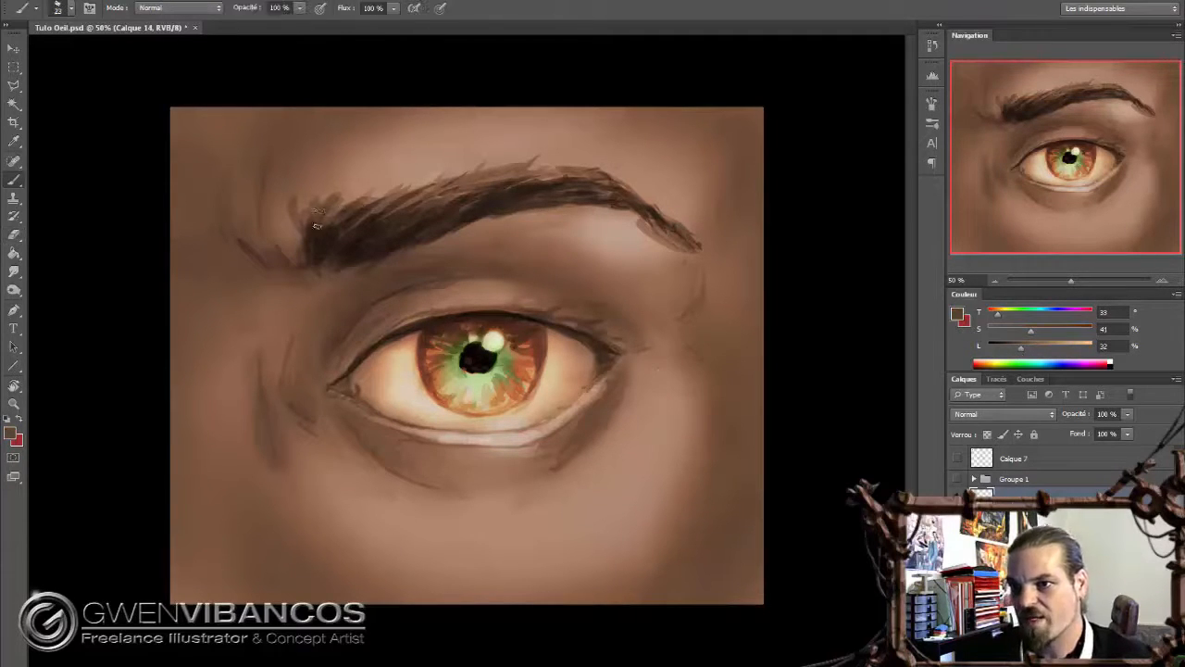
drag(317, 226, 320, 250)
click(1022, 408)
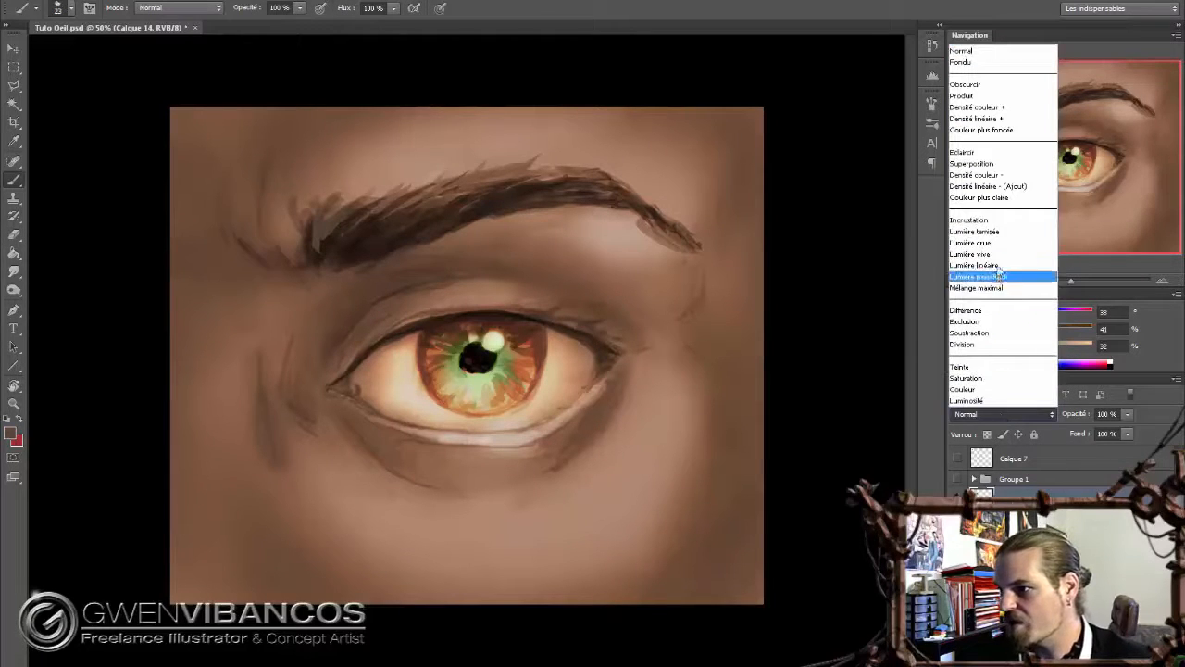
click(1009, 231)
Tint the whole eyebrow brown with the textured brush enlarged to 53 px, at 50% opacity
right_click(380, 255)
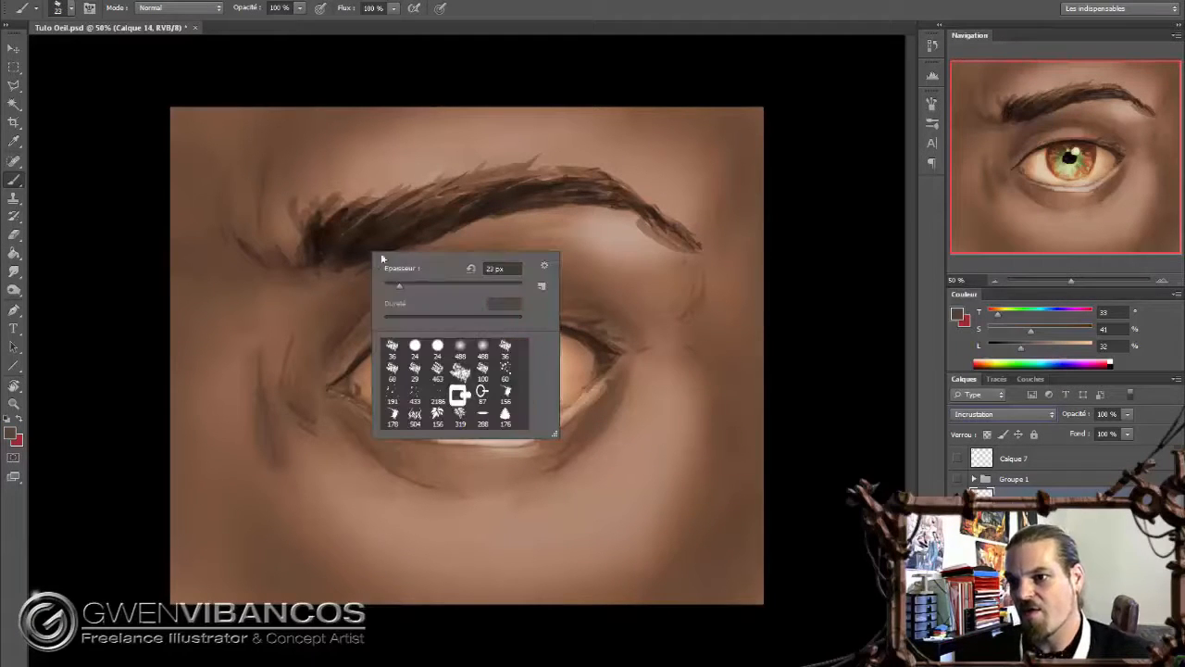
drag(408, 287, 419, 287)
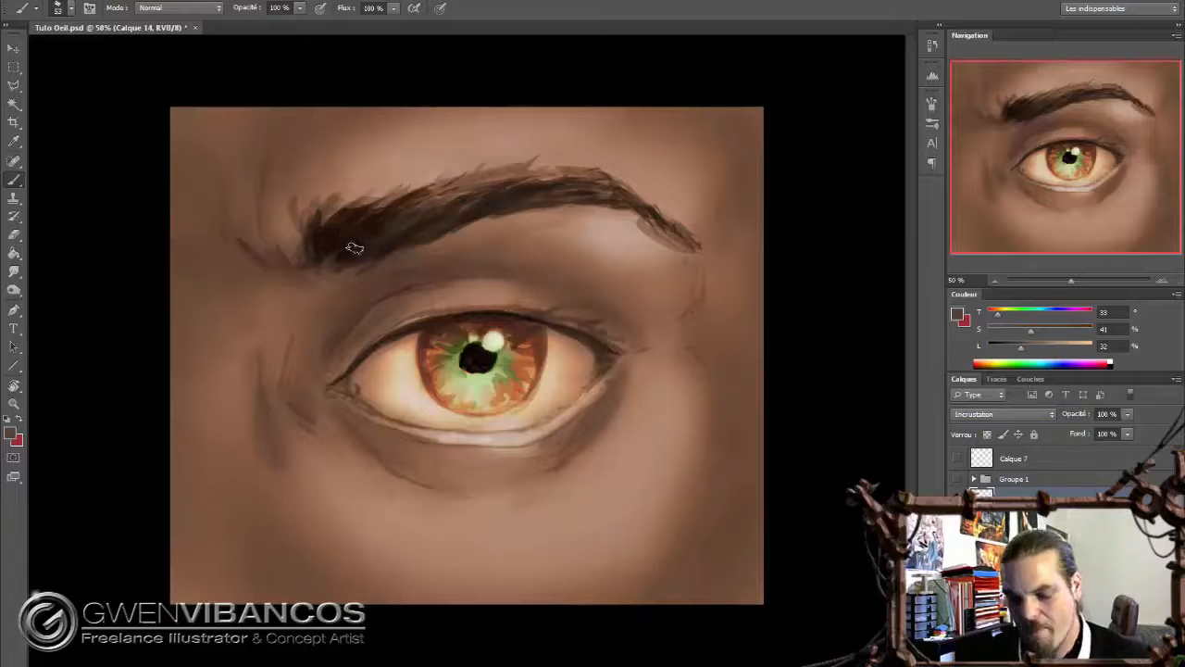
key(5)
mouse_move(419, 207)
mouse_down()
mouse_move(538, 173)
mouse_move(542, 161)
mouse_up()
mouse_move(487, 189)
mouse_down()
mouse_move(611, 184)
mouse_move(692, 244)
mouse_up()
mouse_move(317, 216)
mouse_down()
mouse_move(335, 191)
mouse_move(407, 190)
mouse_up()
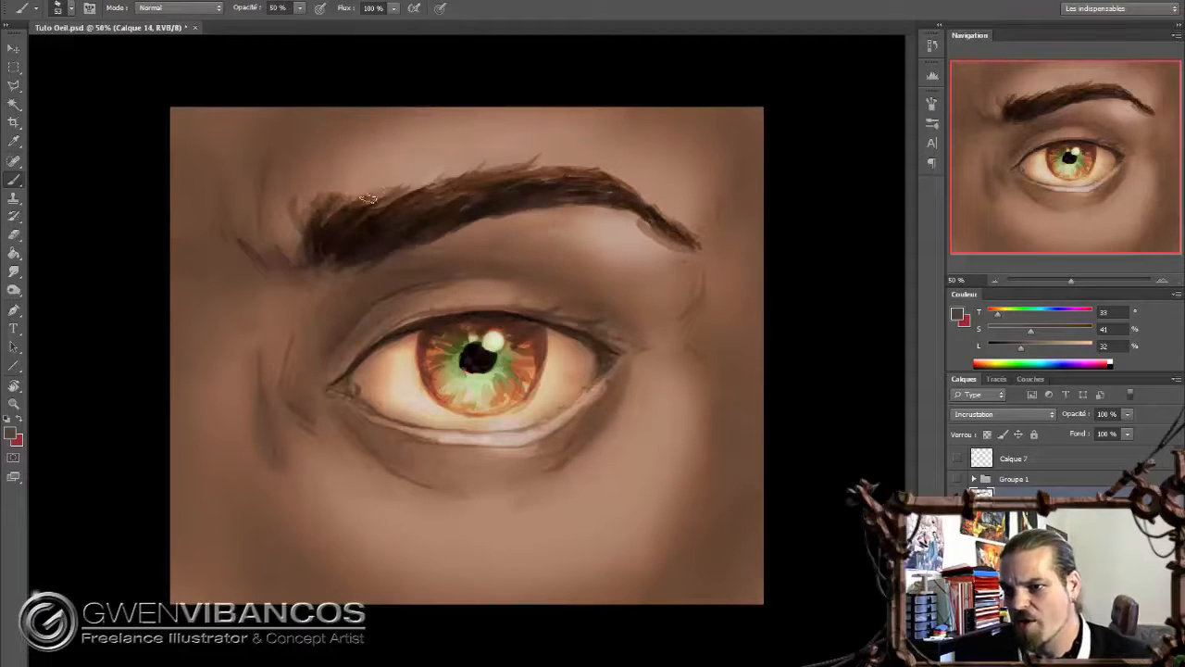
key(e)
key(b)
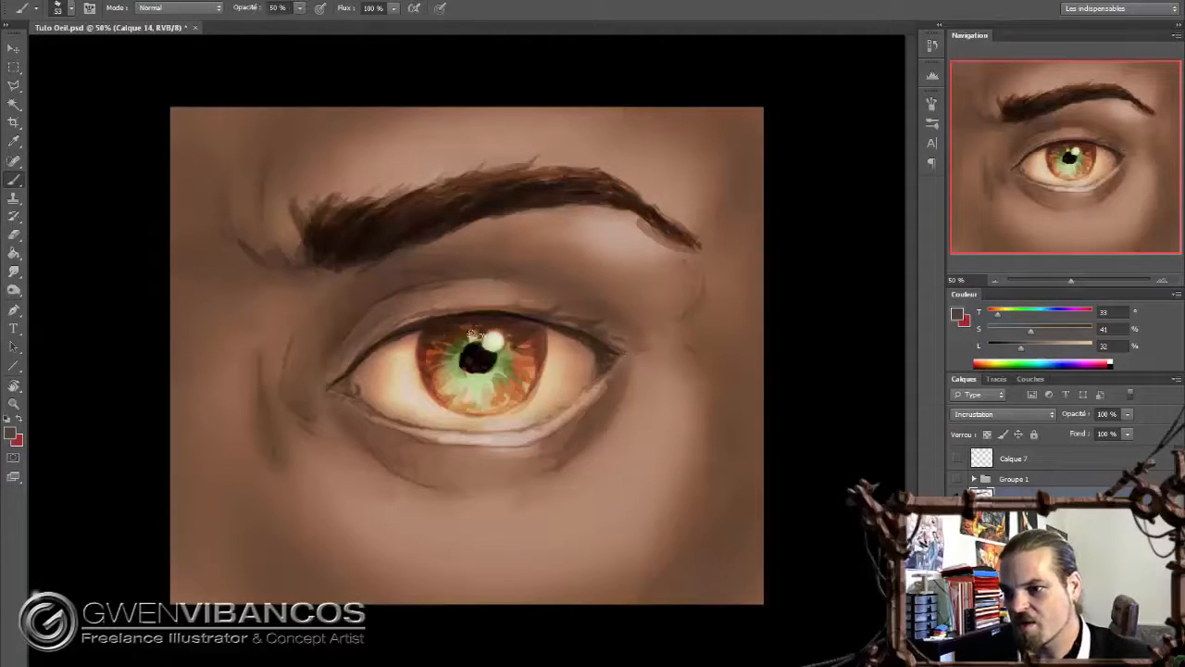
key(e)
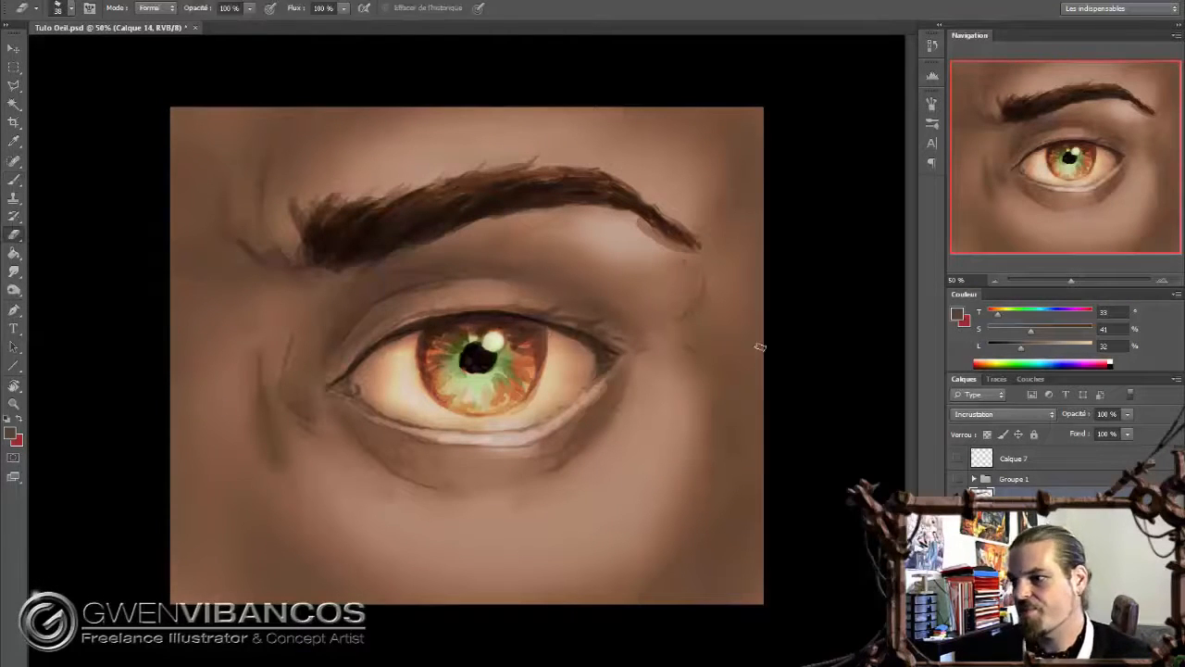
Add a new layer in Densité couleur - mode and turn off its Fusionner les calques écrêtés en tant que groupe option
click(997, 280)
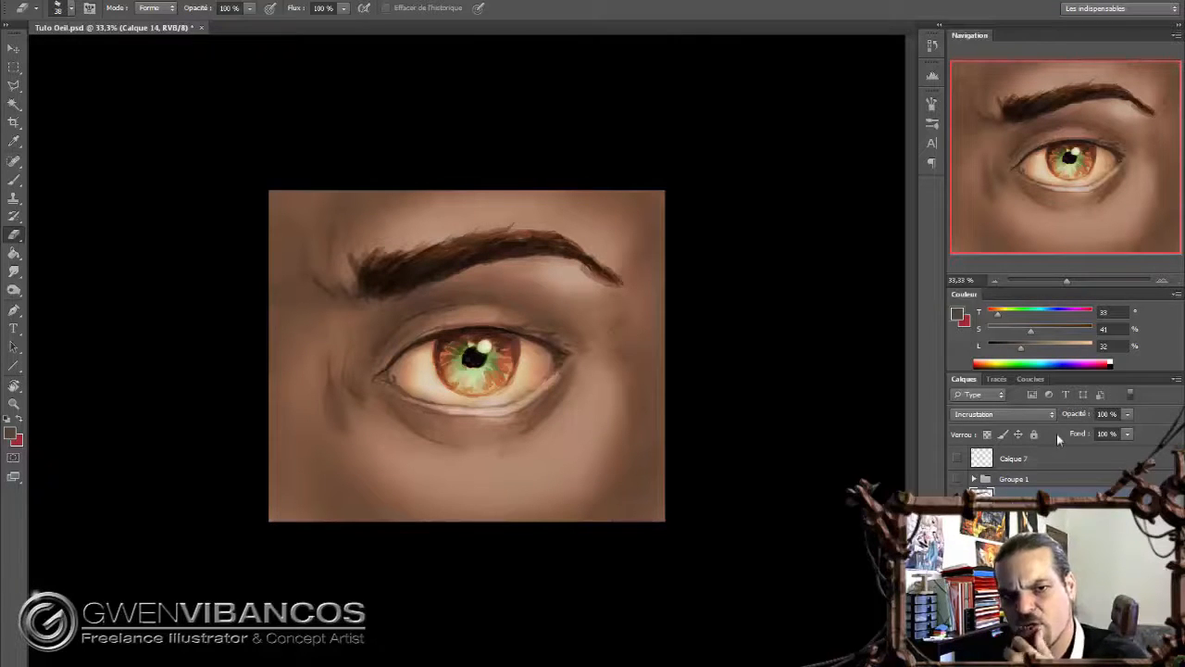
click(1100, 660)
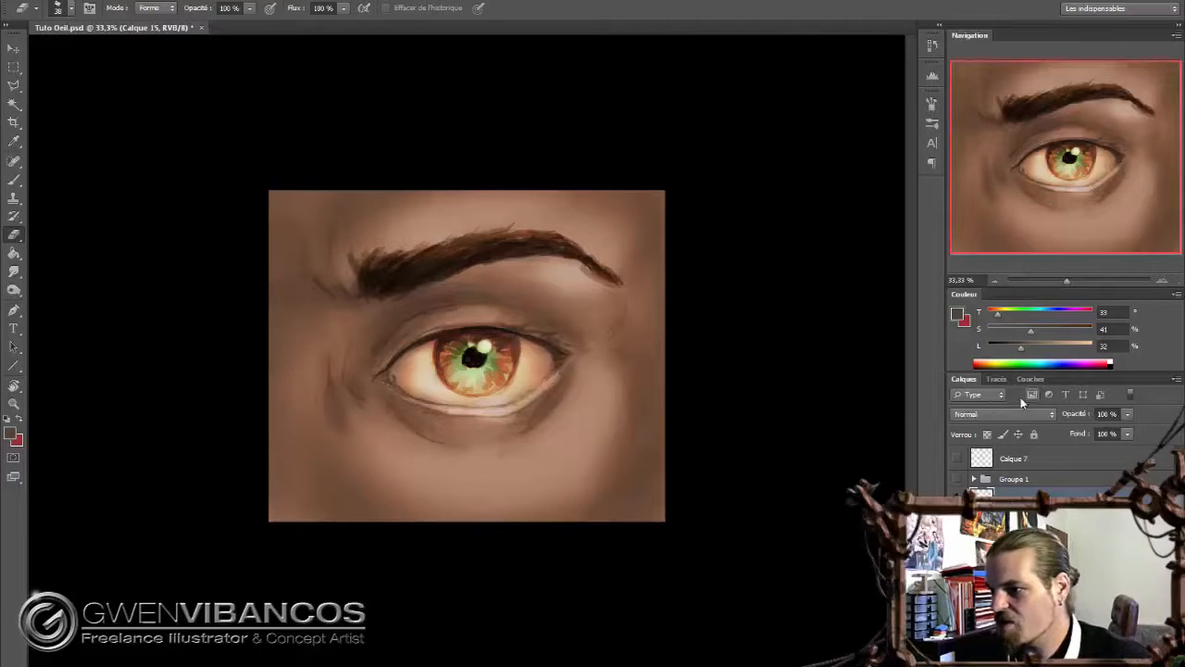
click(1015, 414)
click(998, 220)
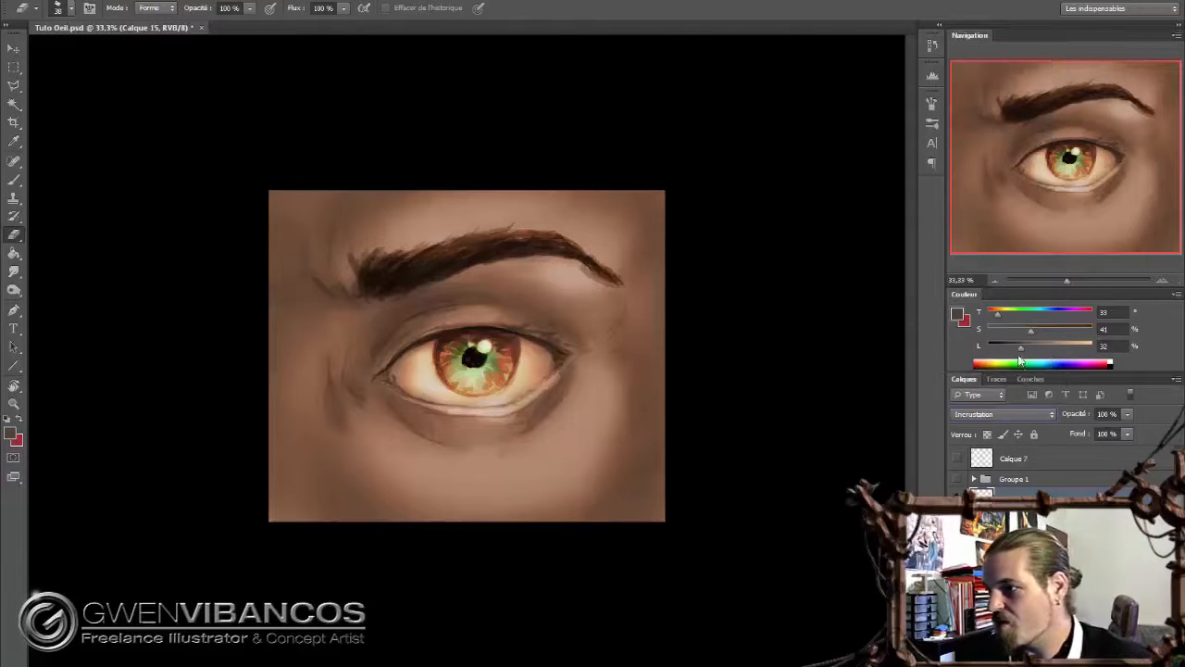
click(1016, 414)
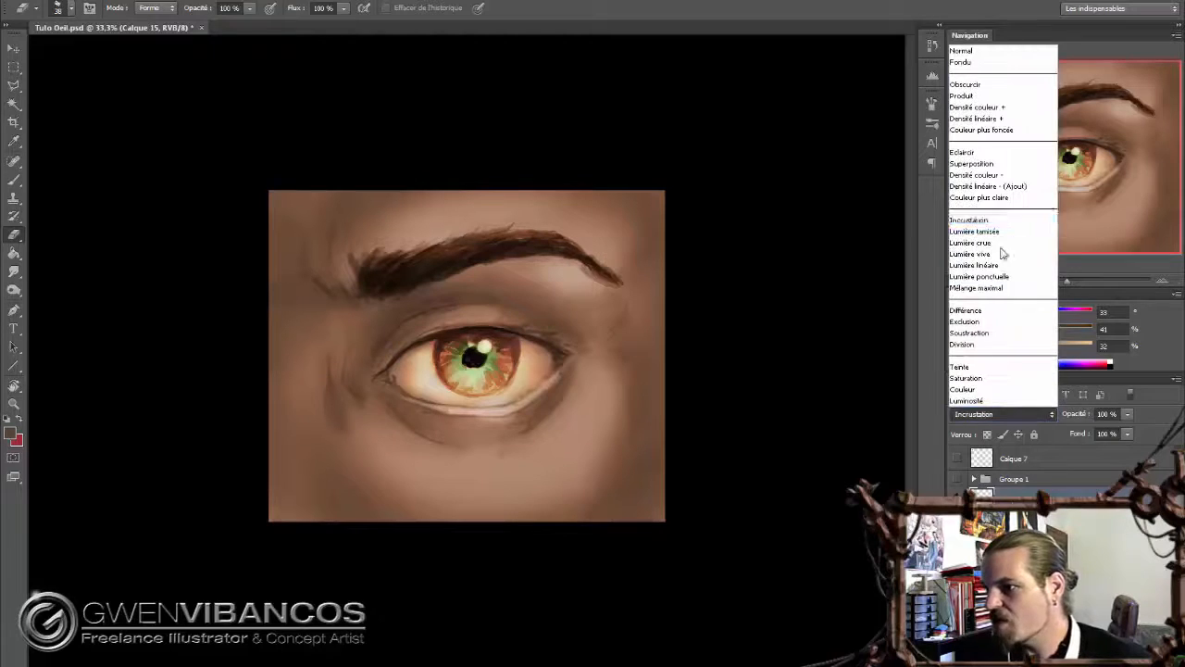
click(1019, 180)
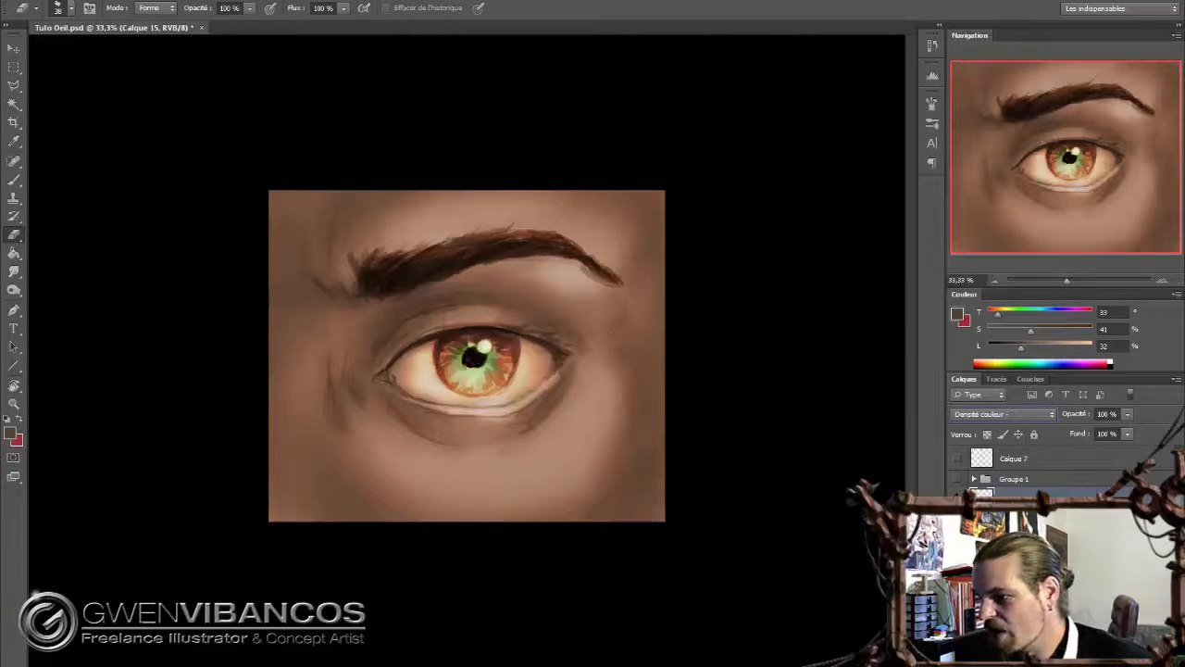
double_click(1079, 500)
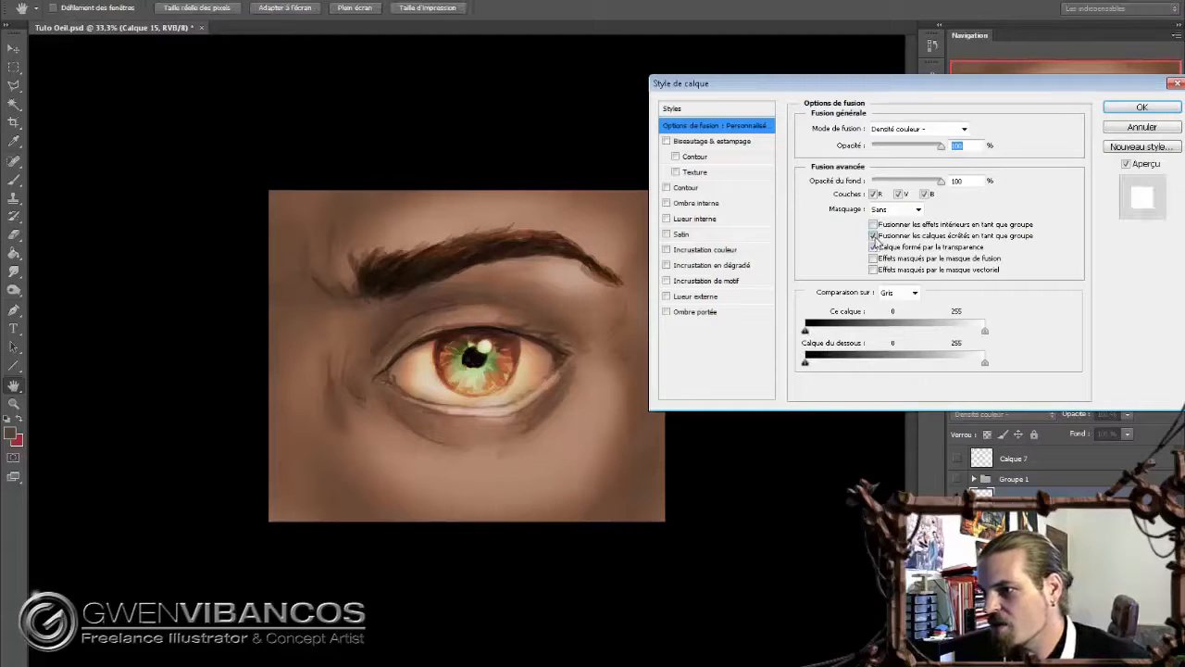
click(874, 237)
key(Return)
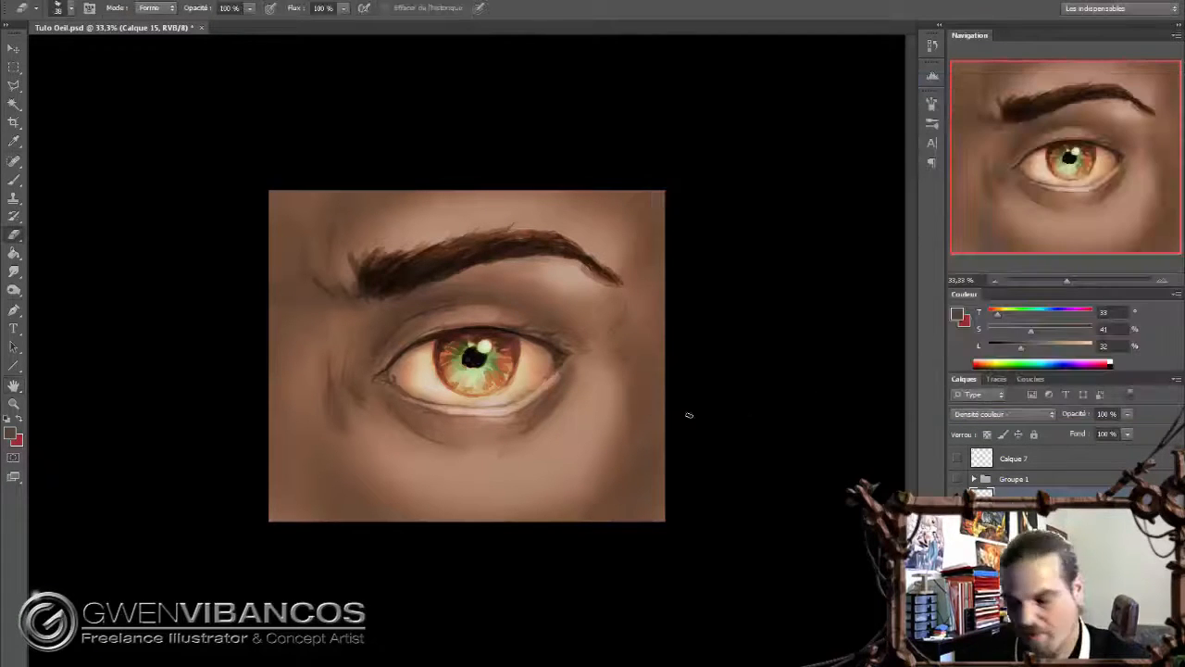
Glaze pale orange (hue 39°, saturation 26%, lightness 89%) above the eyebrow with the soft 488 px brush at 10% opacity
right_click(575, 425)
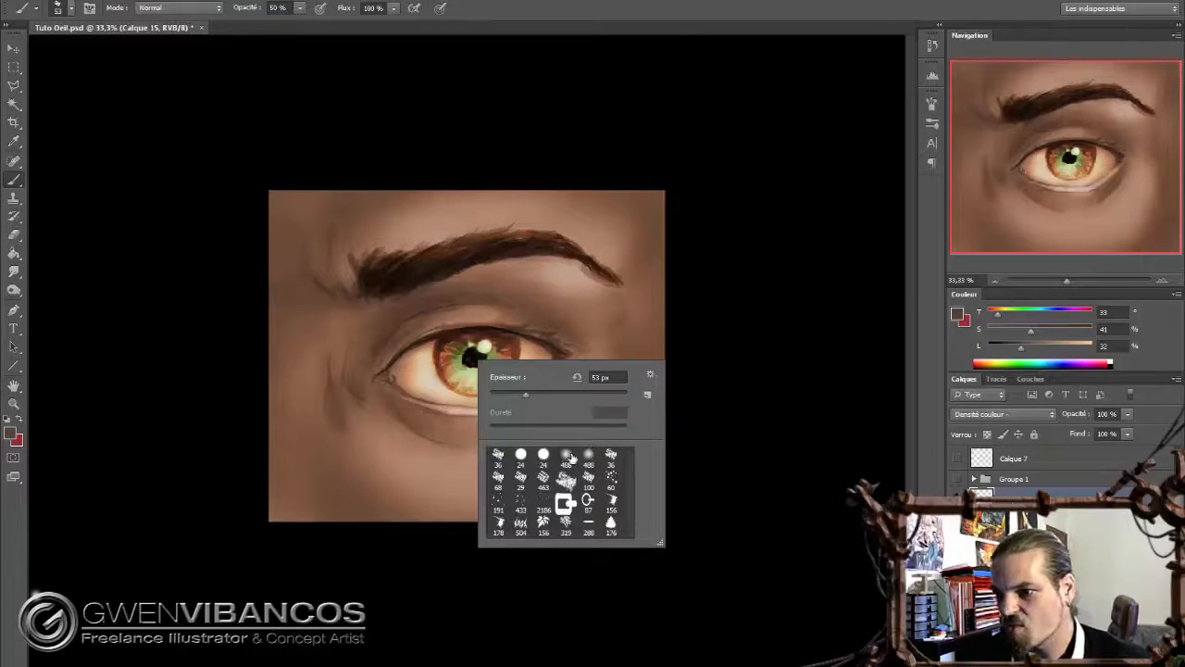
click(568, 457)
drag(1005, 360, 996, 357)
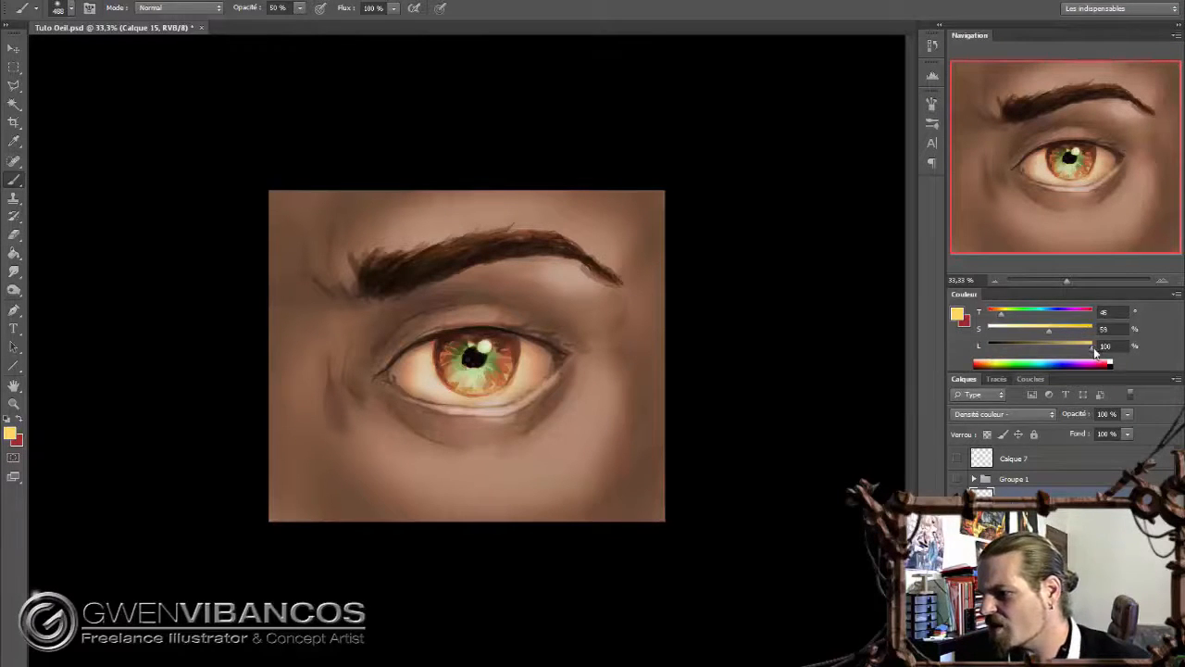
mouse_move(1095, 350)
mouse_down()
mouse_move(1053, 350)
mouse_move(1062, 338)
mouse_up()
key(1)
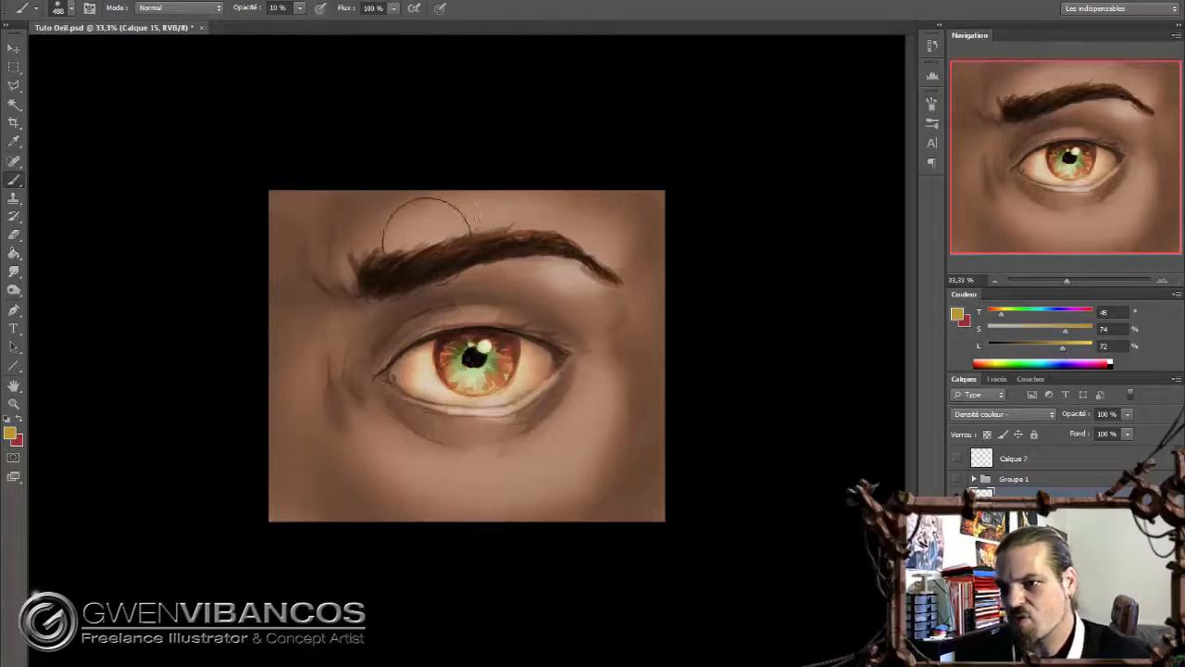
mouse_move(1064, 332)
mouse_down()
mouse_move(1078, 345)
mouse_move(996, 317)
mouse_move(1079, 345)
mouse_move(1030, 331)
mouse_up()
drag(367, 254, 542, 219)
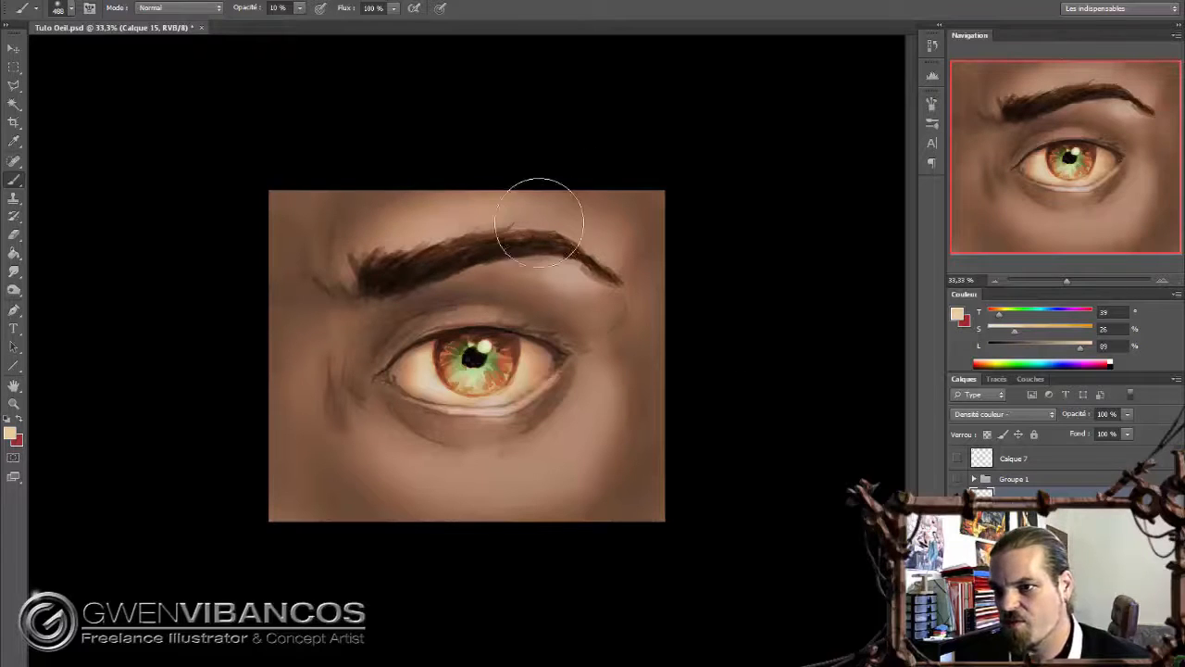
Brighten the iris, brow bone, cheek and both eyelids with soft pale orange strokes at 10% opacity
drag(449, 374, 476, 366)
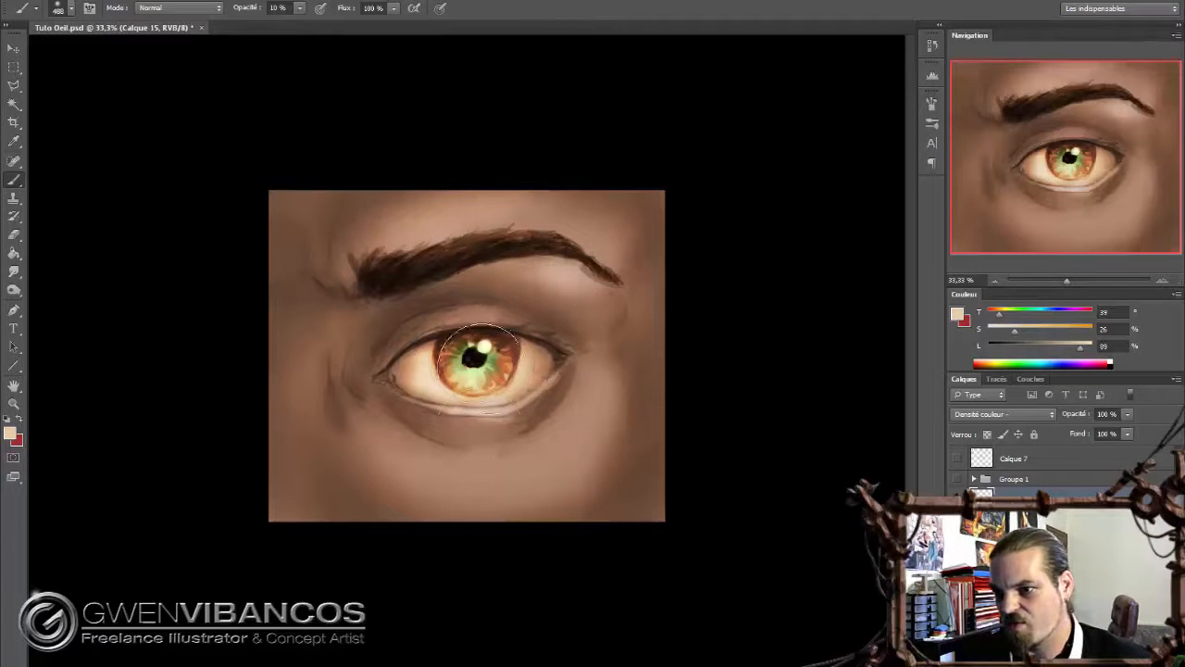
mouse_move(398, 435)
mouse_down()
mouse_move(537, 465)
mouse_move(581, 420)
mouse_move(481, 486)
mouse_move(435, 471)
mouse_move(410, 419)
mouse_up()
mouse_move(557, 276)
mouse_down()
mouse_move(465, 201)
mouse_move(347, 258)
mouse_move(635, 251)
mouse_up()
drag(392, 445, 624, 451)
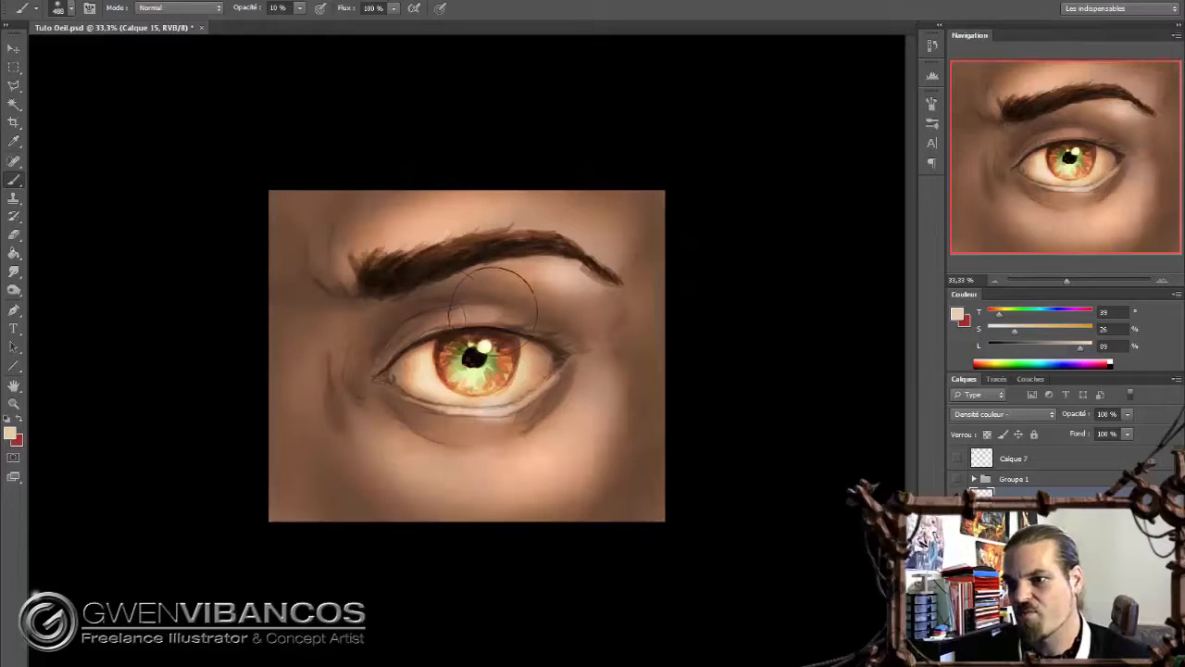
drag(492, 309, 453, 313)
mouse_move(439, 404)
mouse_down()
mouse_move(471, 417)
mouse_move(510, 408)
mouse_up()
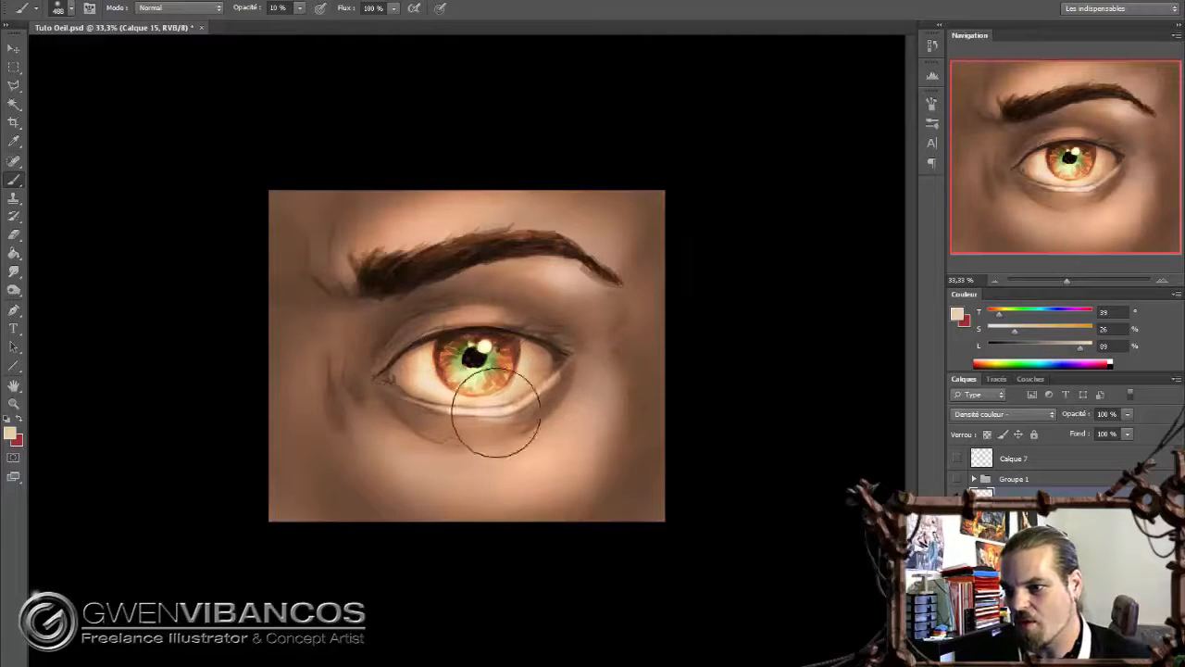
Reduce the soft brush to 62 px and highlight the lower lid rim and the upper eyelid
right_click(554, 427)
click(578, 427)
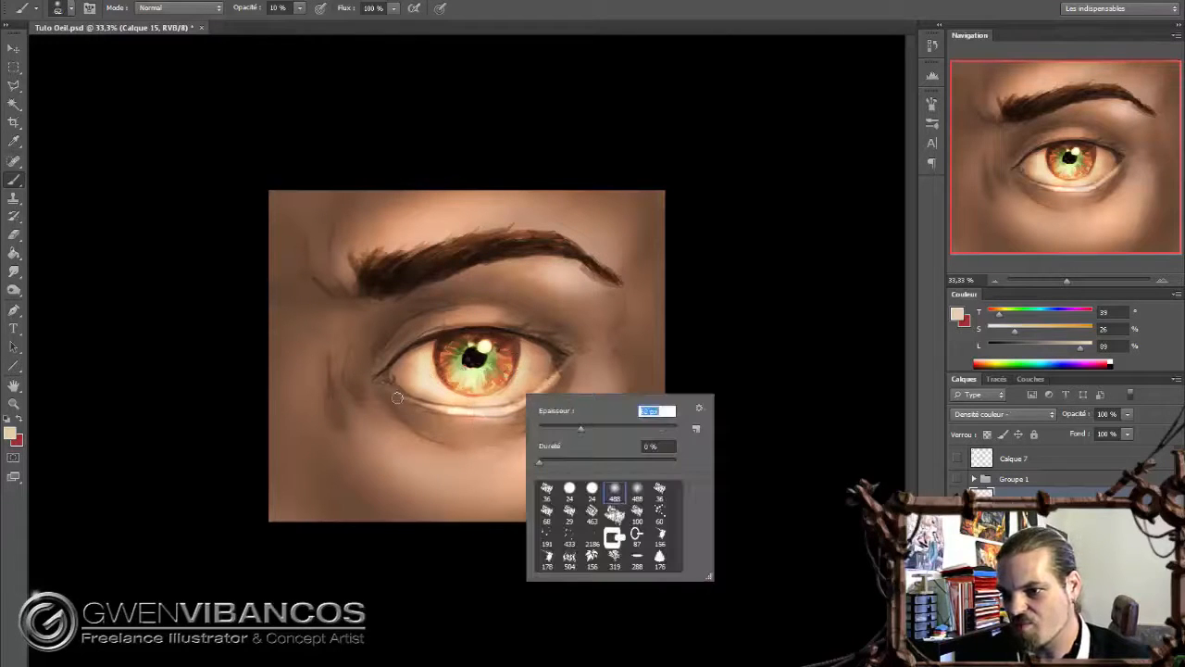
mouse_move(390, 389)
mouse_down()
mouse_move(529, 407)
mouse_move(519, 402)
mouse_move(561, 371)
mouse_up()
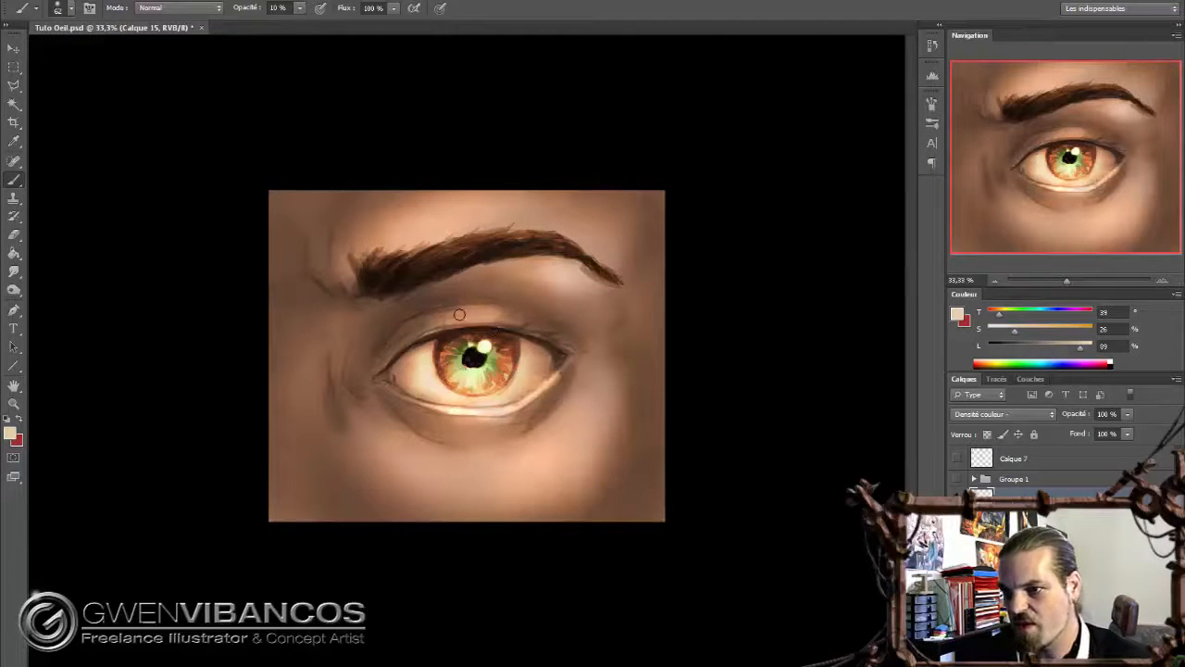
drag(459, 315, 487, 309)
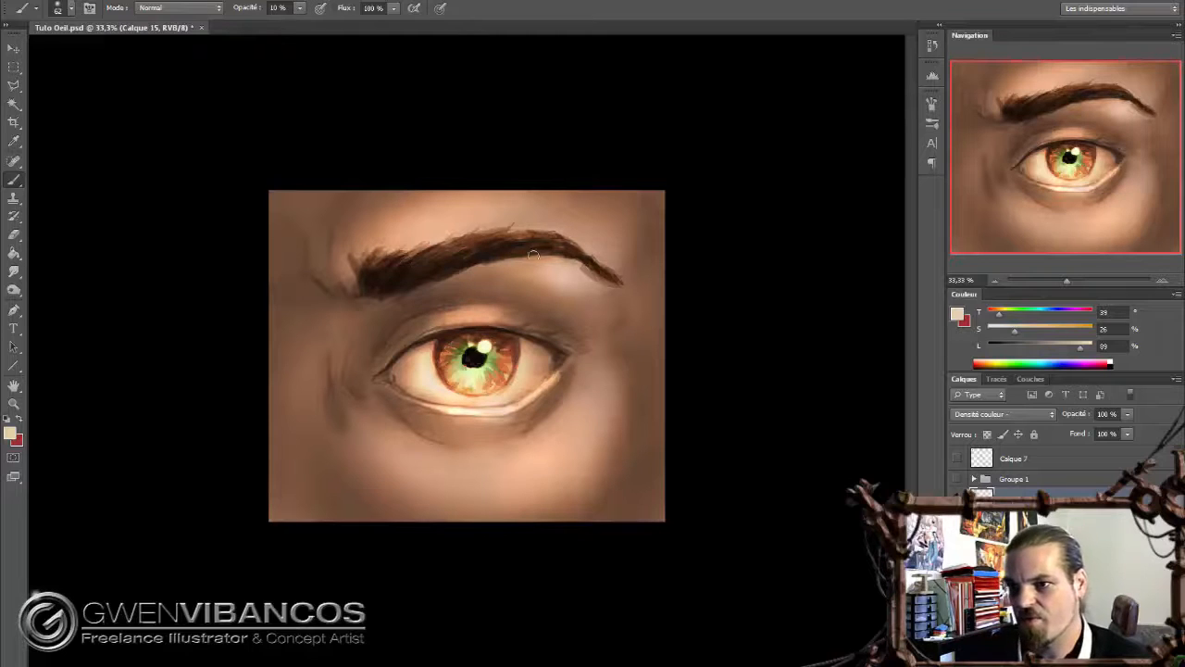
Add thin pale highlights to the skin folds beside the inner brow and around the inner corner of the eye
drag(315, 208, 314, 262)
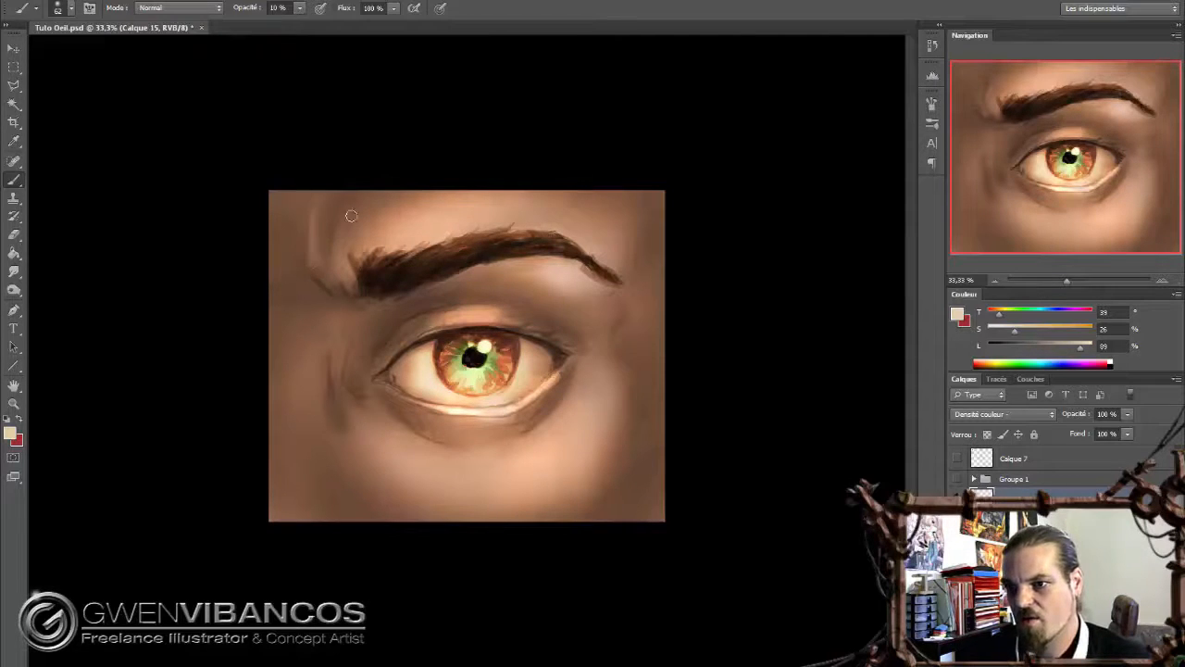
drag(351, 215, 347, 232)
drag(339, 391, 377, 440)
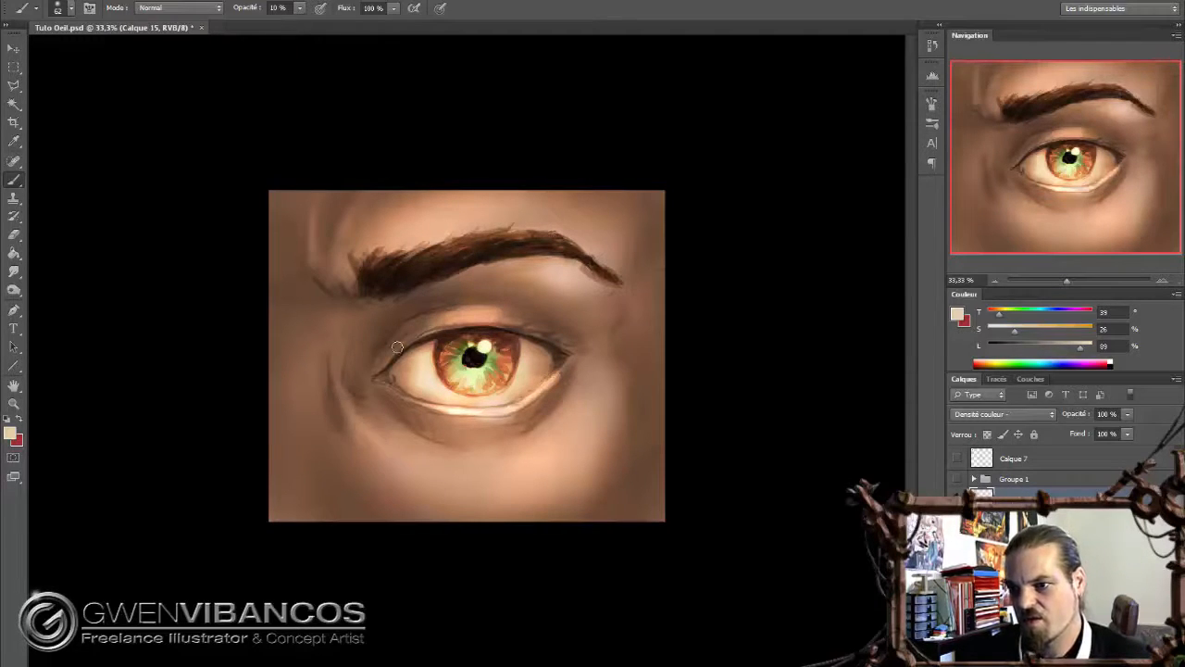
drag(356, 368, 386, 355)
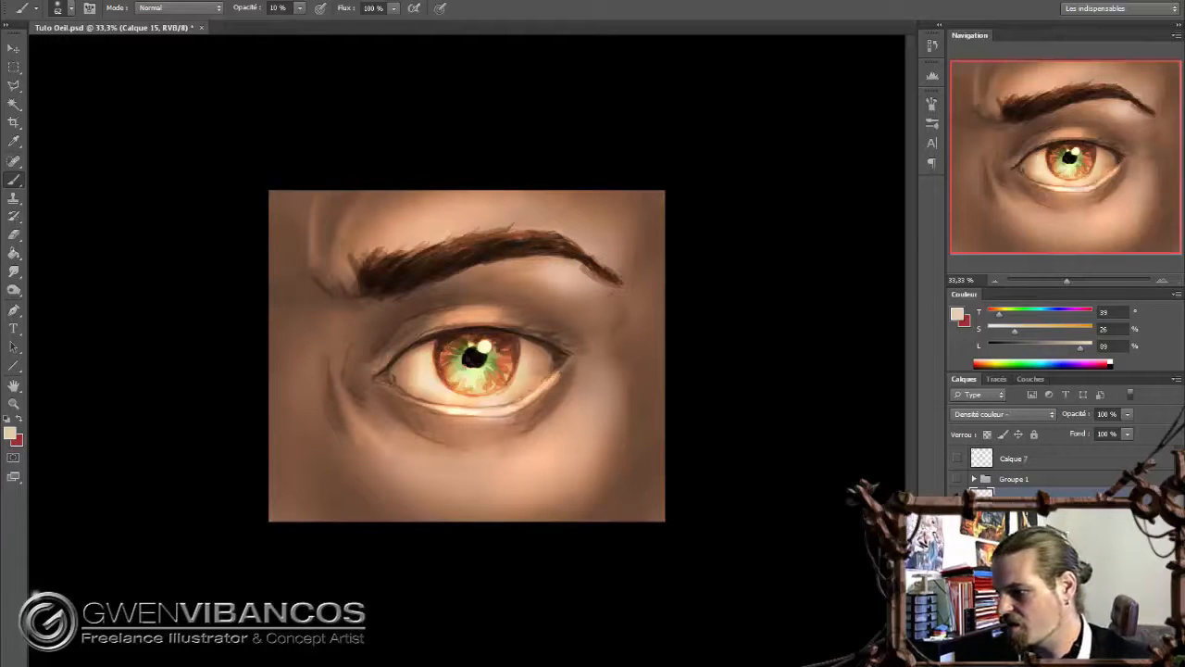
Refine the eye on a new Normal layer with the 36 px textured brush, darkening the upper lash line in near-black at 50% opacity
right_click(691, 423)
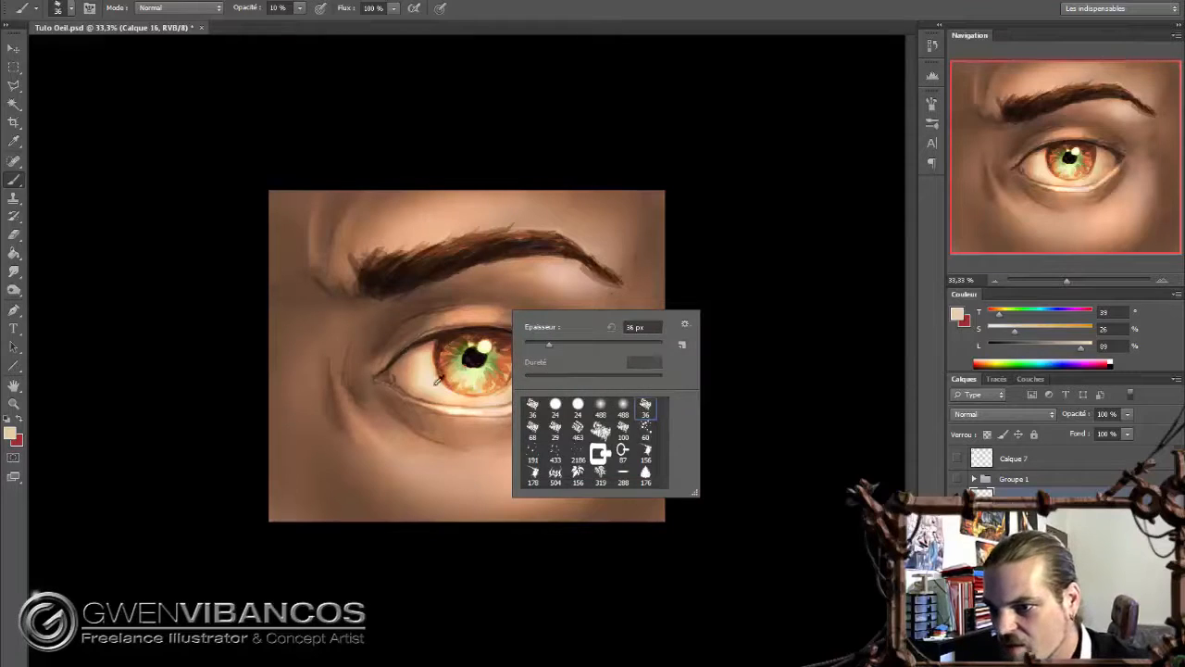
alt+click(465, 402)
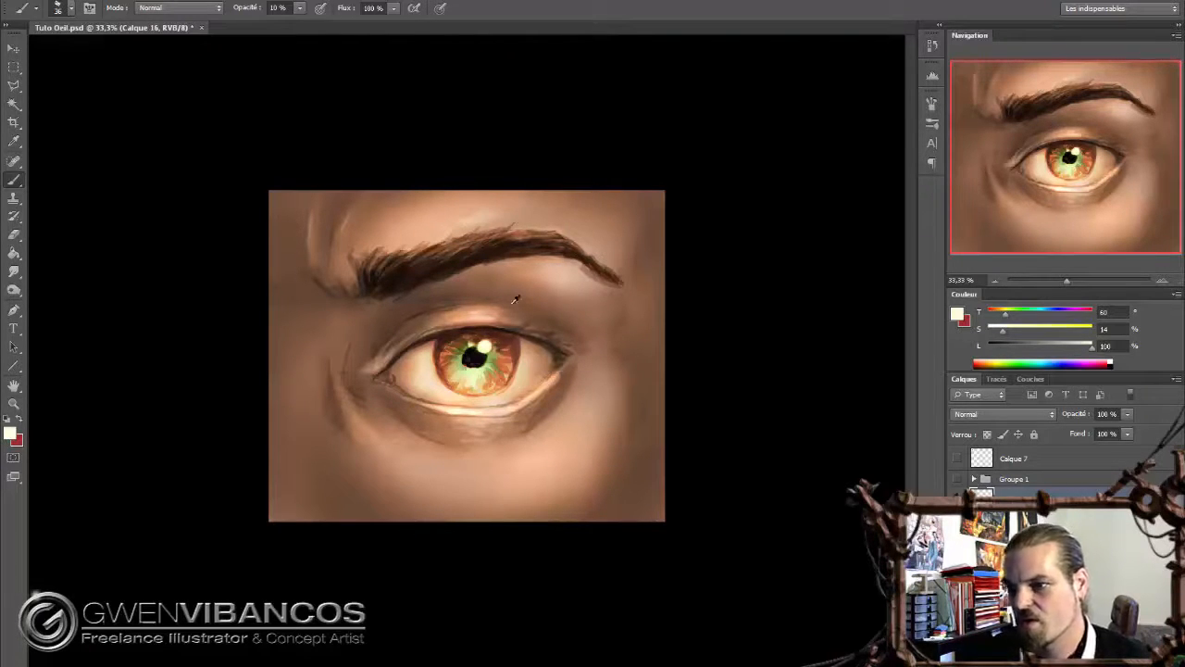
alt+click(478, 350)
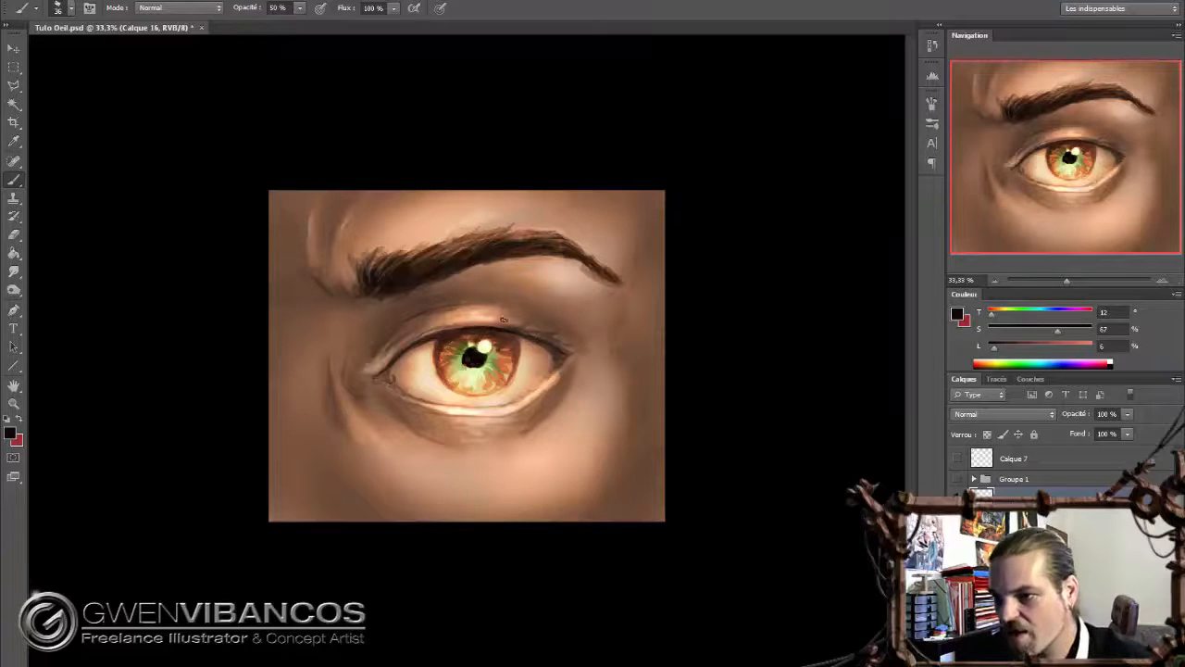
mouse_move(473, 321)
mouse_down()
mouse_move(537, 333)
mouse_move(571, 363)
mouse_up()
key(ctrl+z)
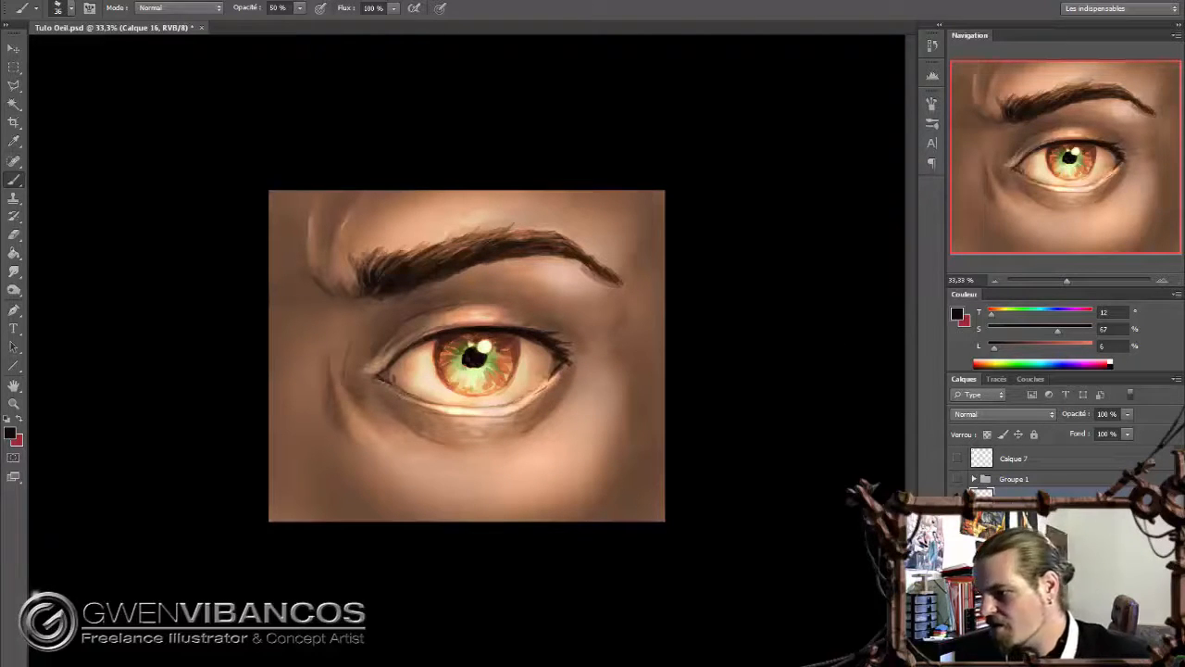
Set the new layer's blend mode to Incrustation and choose a soft red with hue 10, saturation 61 and lightness 69
click(1000, 413)
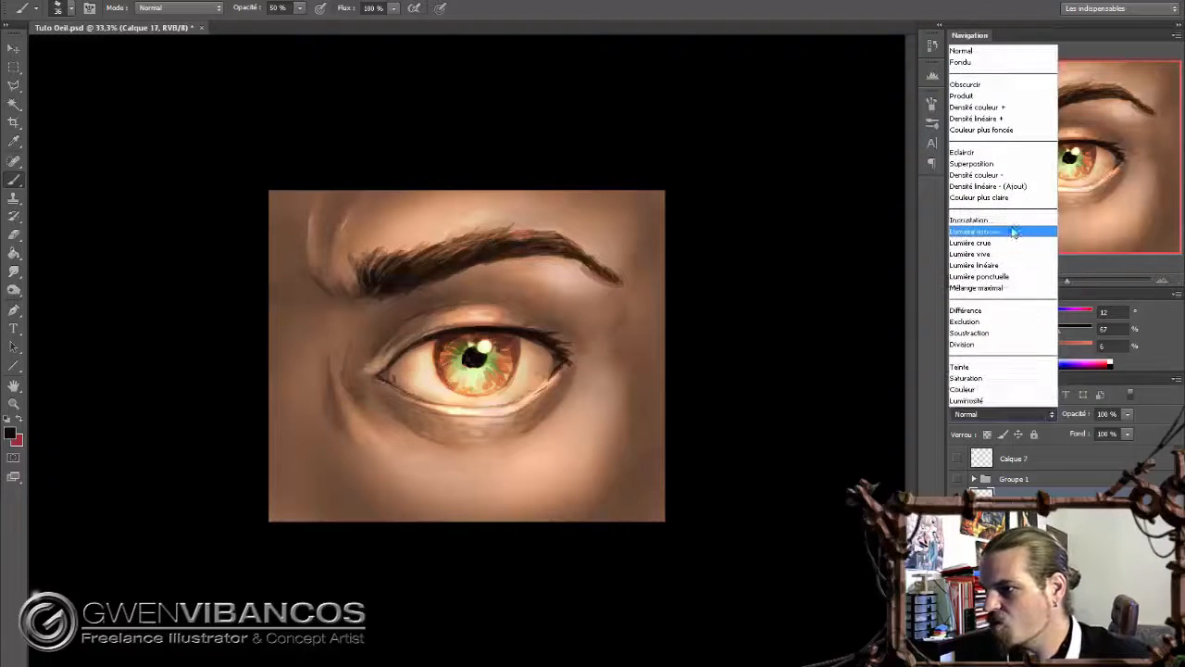
click(1000, 232)
click(984, 360)
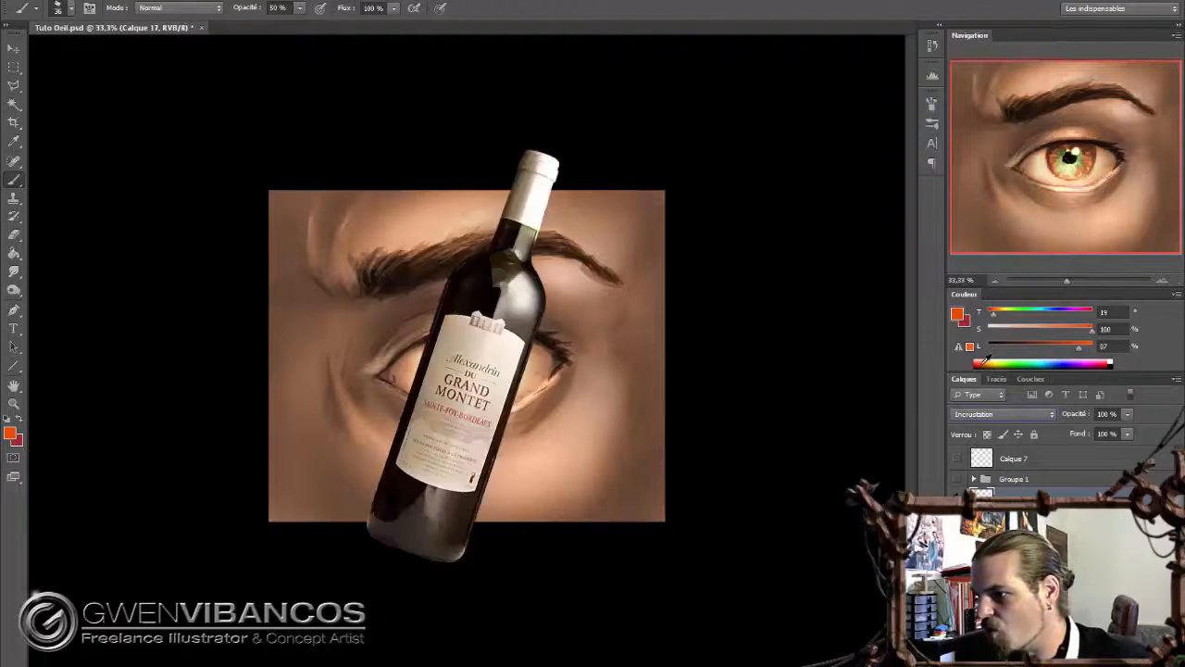
drag(1091, 347, 1059, 335)
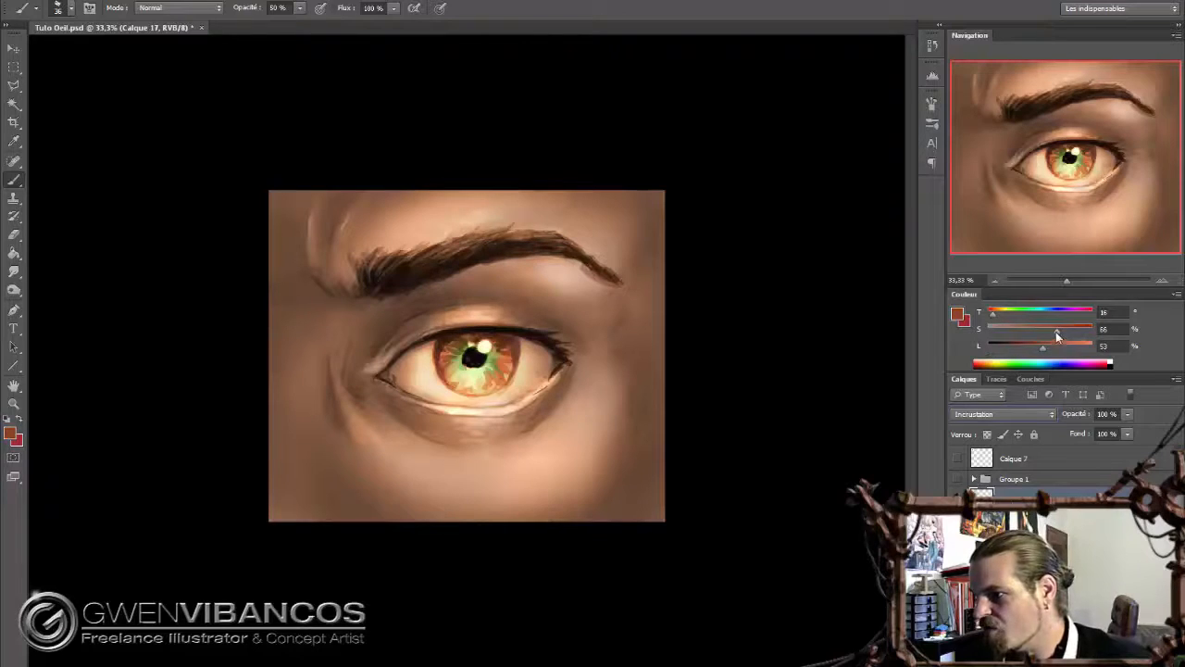
drag(994, 317, 987, 318)
drag(1060, 335, 1062, 335)
click(1057, 348)
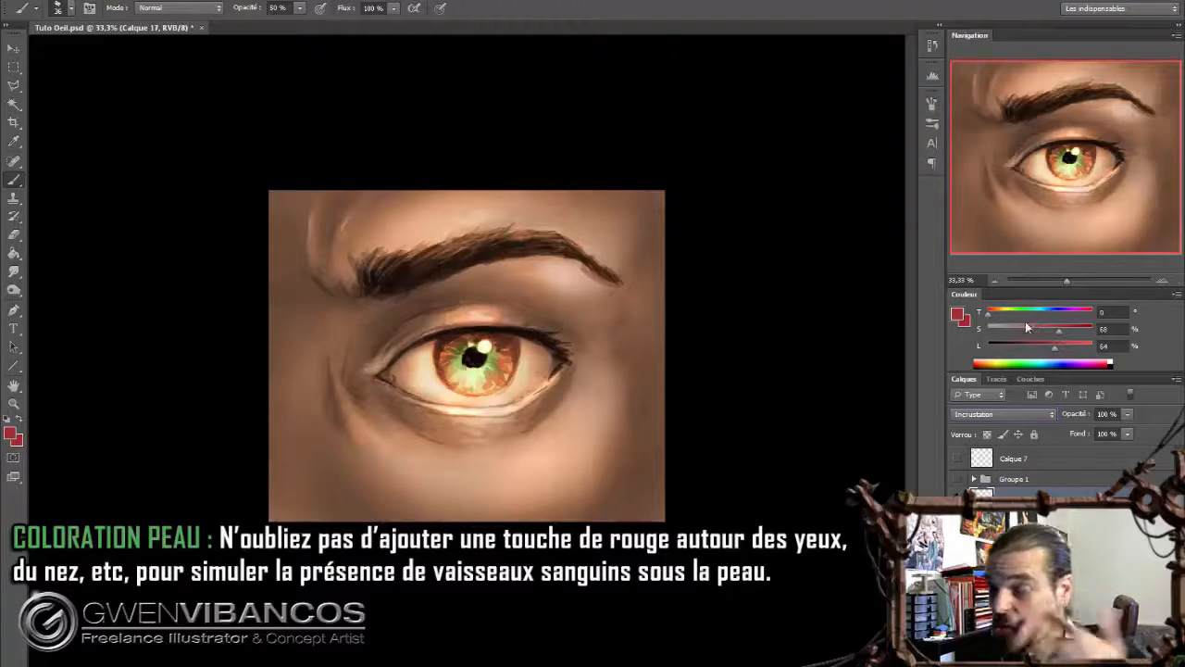
click(1055, 334)
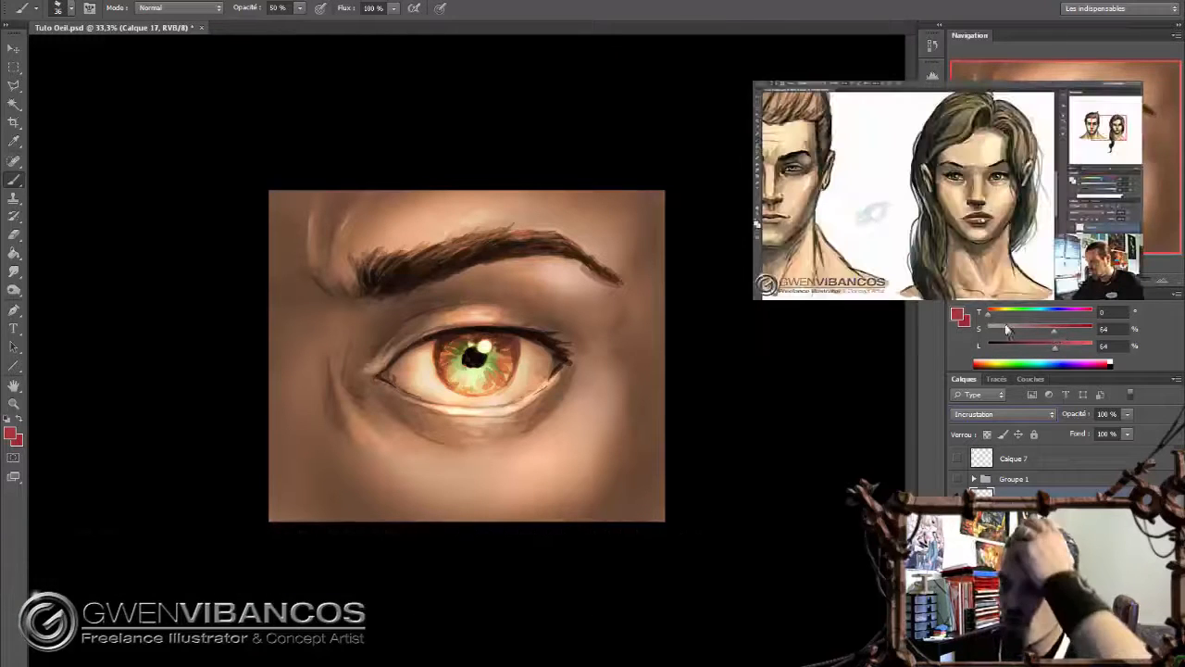
drag(1055, 331, 1060, 349)
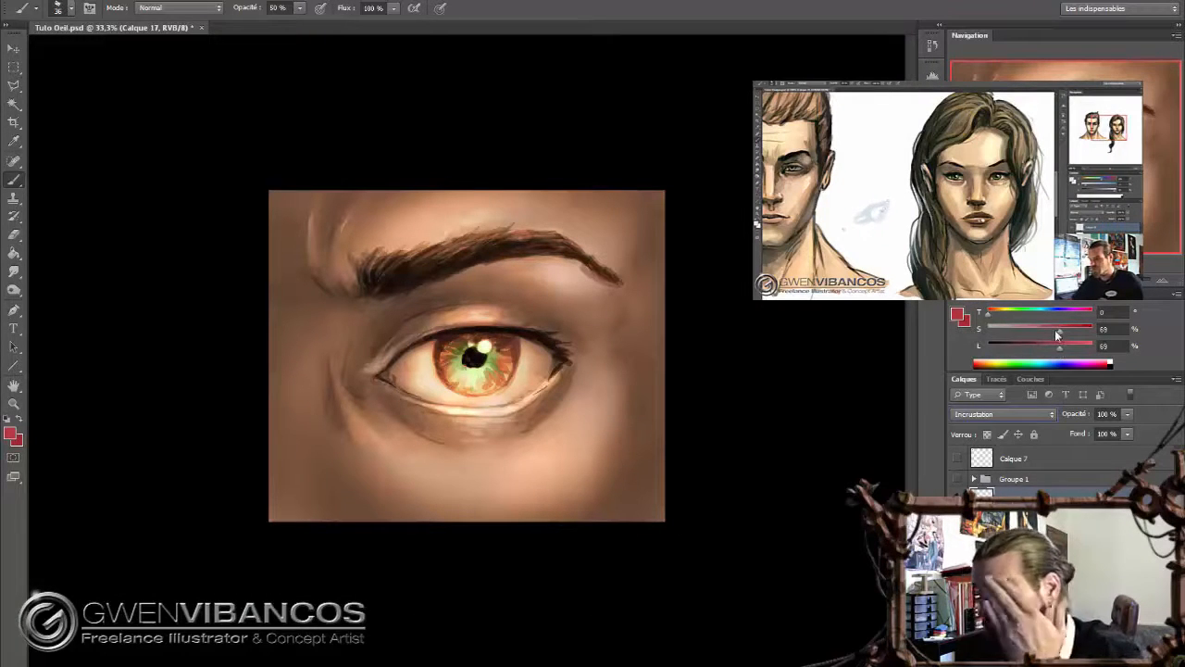
drag(1061, 333, 1053, 333)
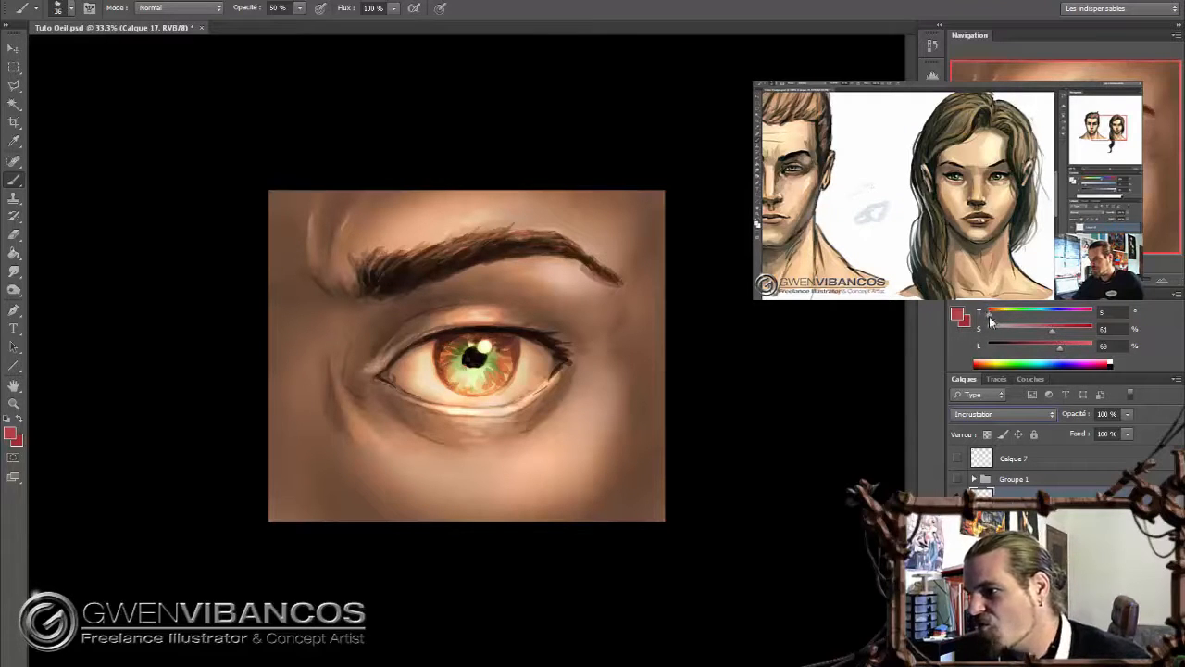
drag(988, 316, 991, 317)
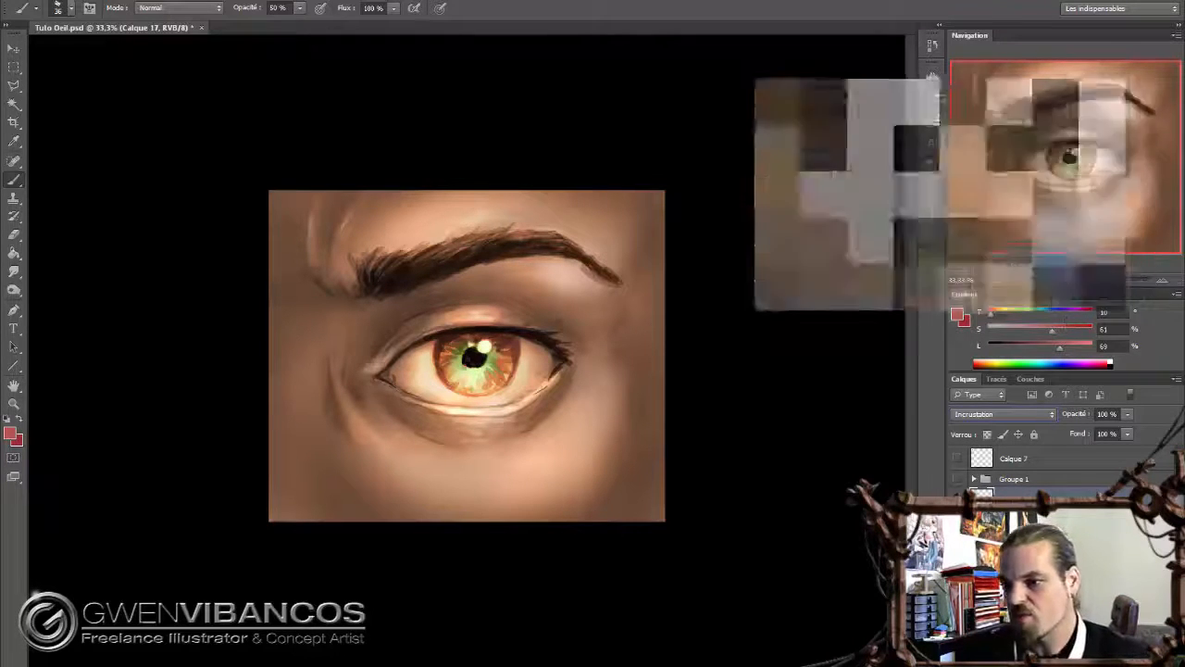
Tint the skin around the eye red using the 488 px soft round brush at 20% opacity
click(995, 280)
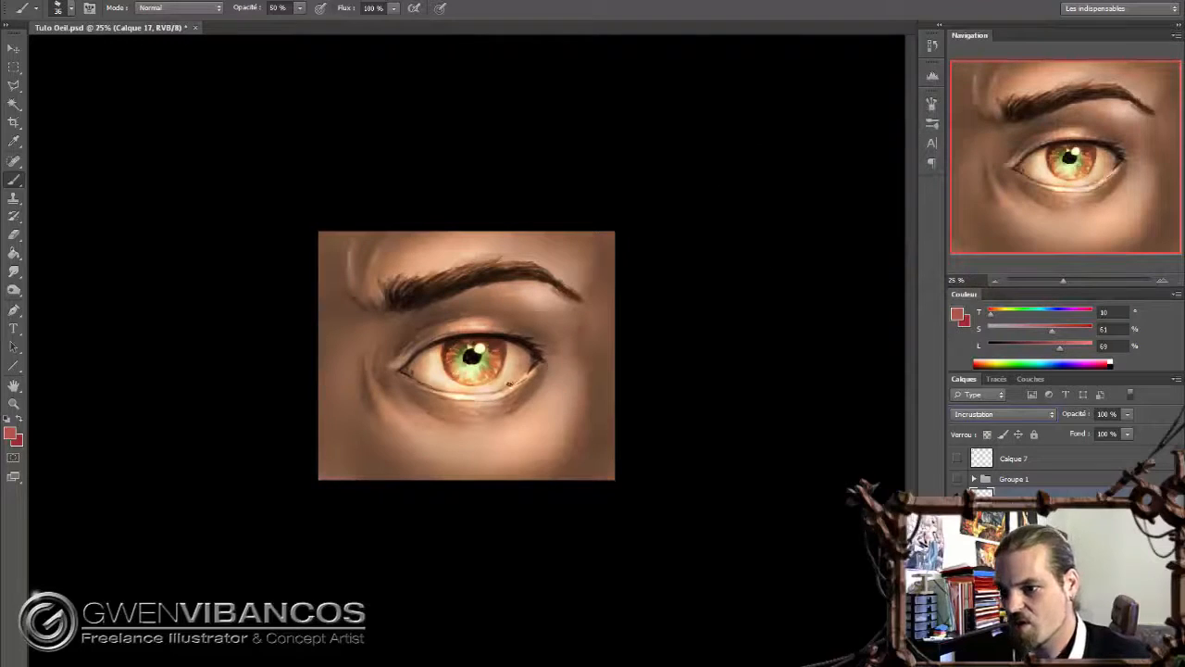
right_click(509, 383)
click(607, 483)
right_click(444, 385)
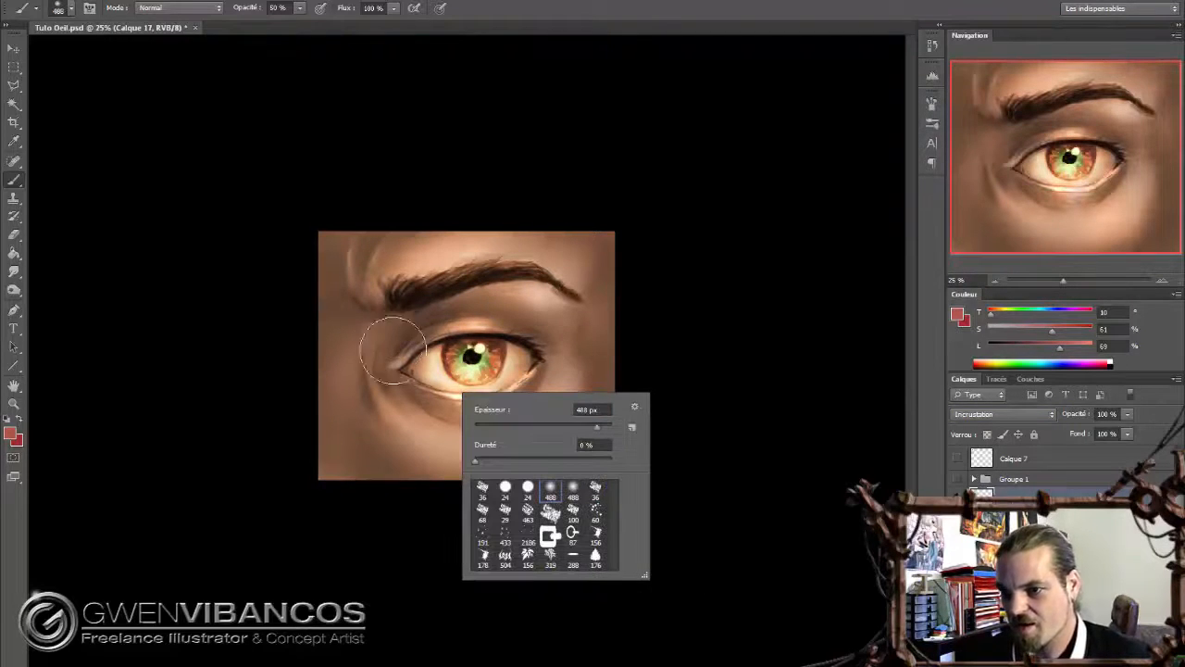
click(516, 159)
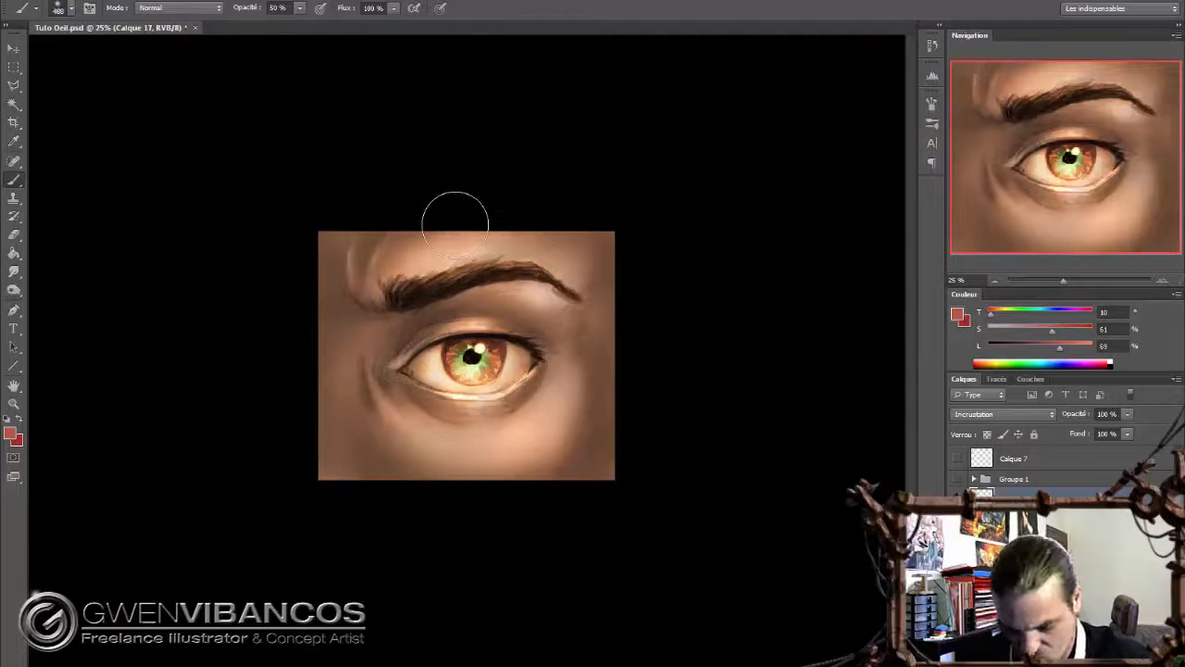
key(2)
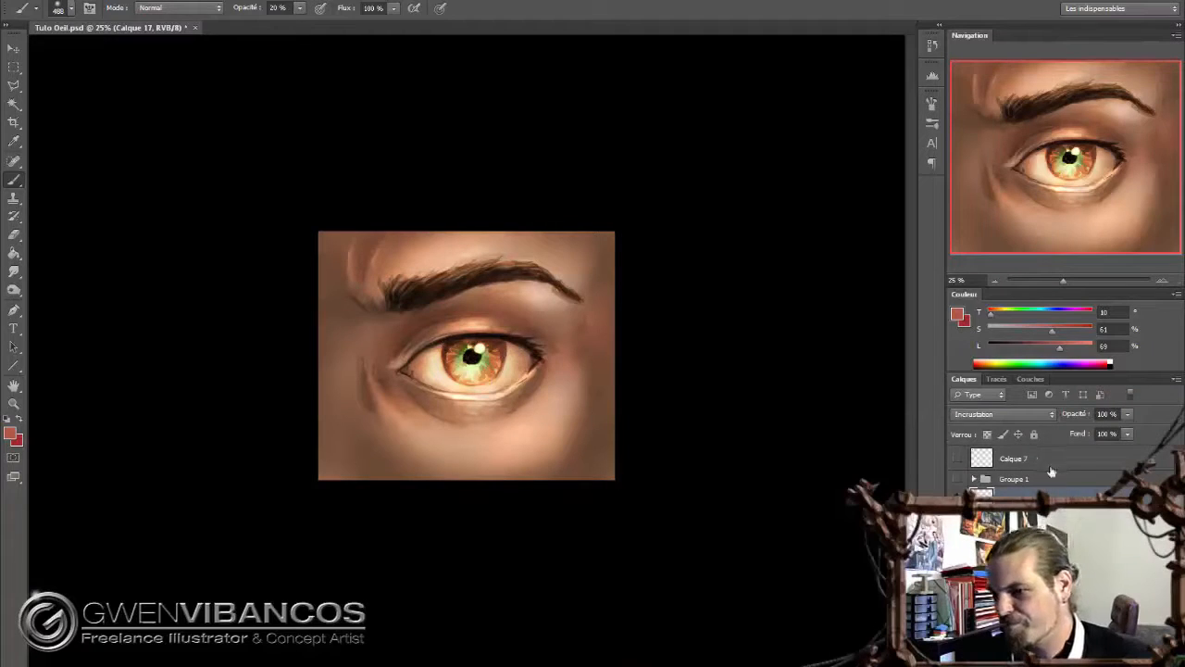
Toggle the visibility of individual layers to locate the skin shadows and select the Produit shadow layer, Calque 6
click(957, 479)
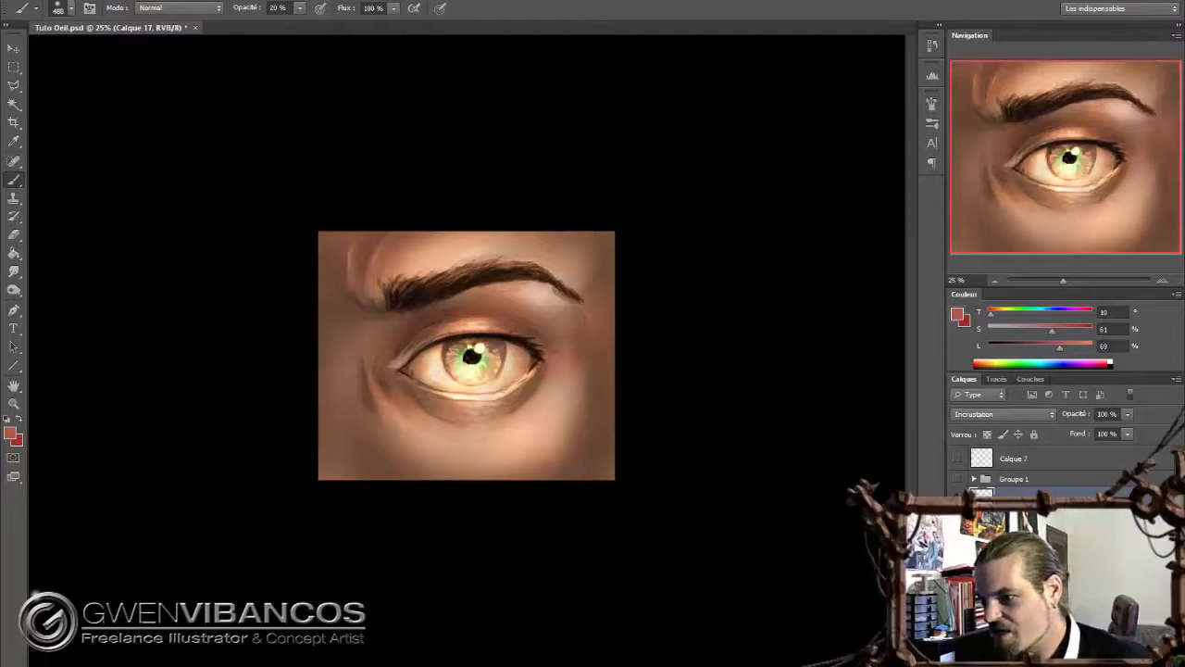
click(958, 479)
scroll(1019, 472, down, 3)
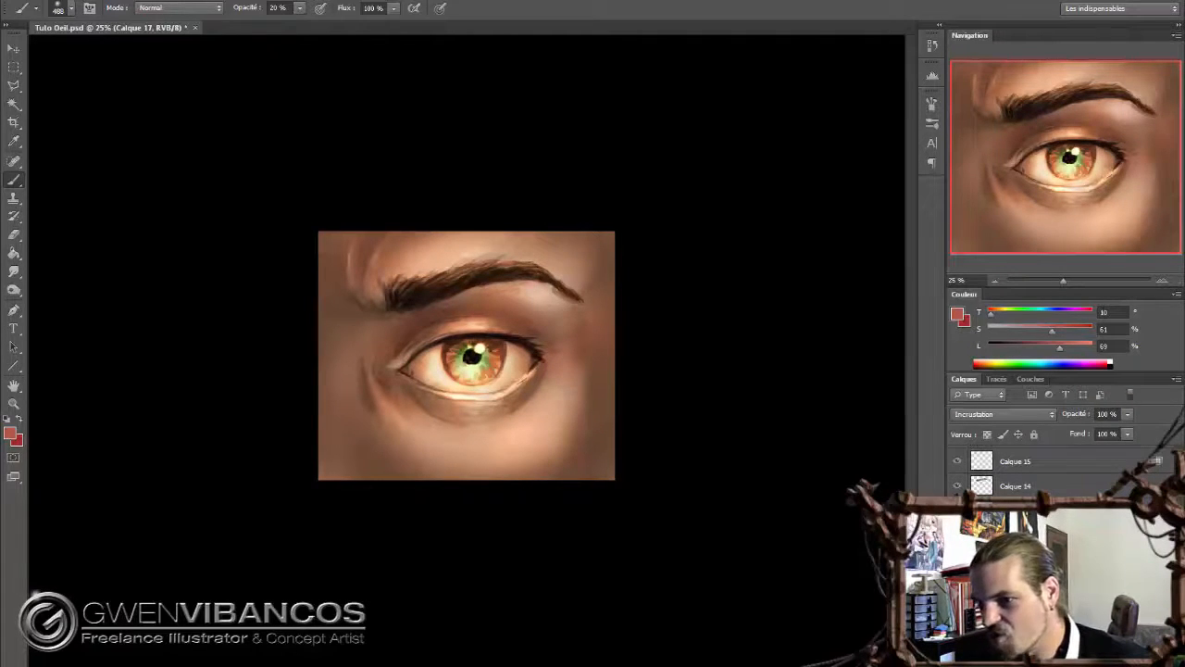
click(957, 486)
click(958, 486)
click(957, 510)
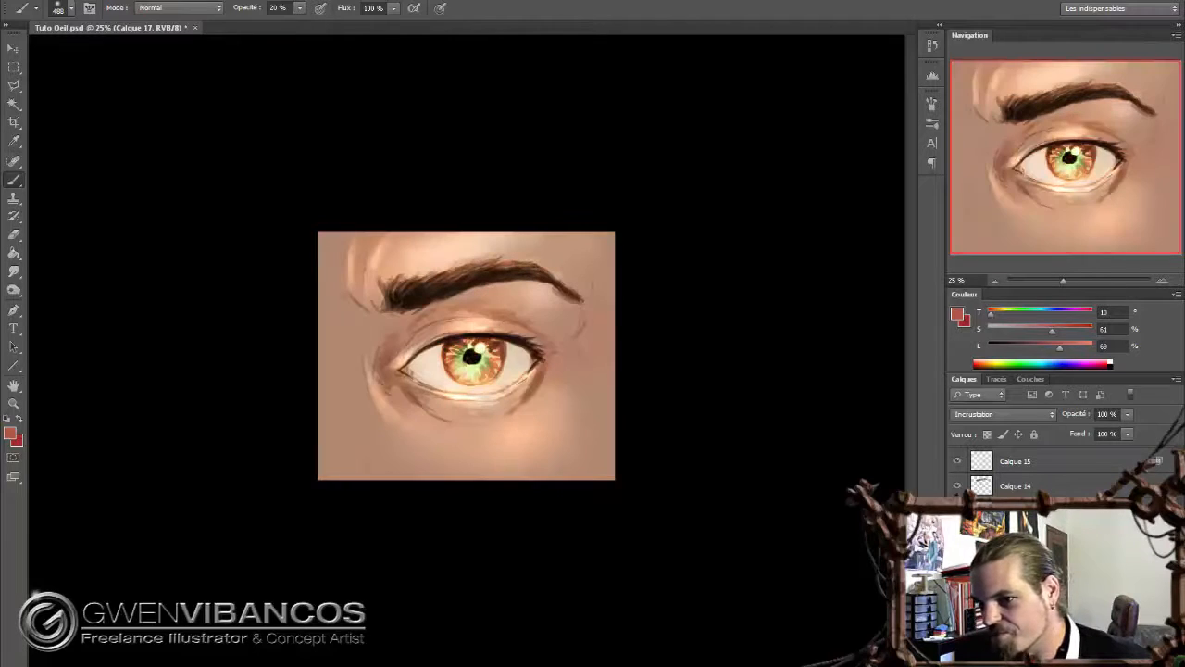
click(957, 510)
click(1015, 511)
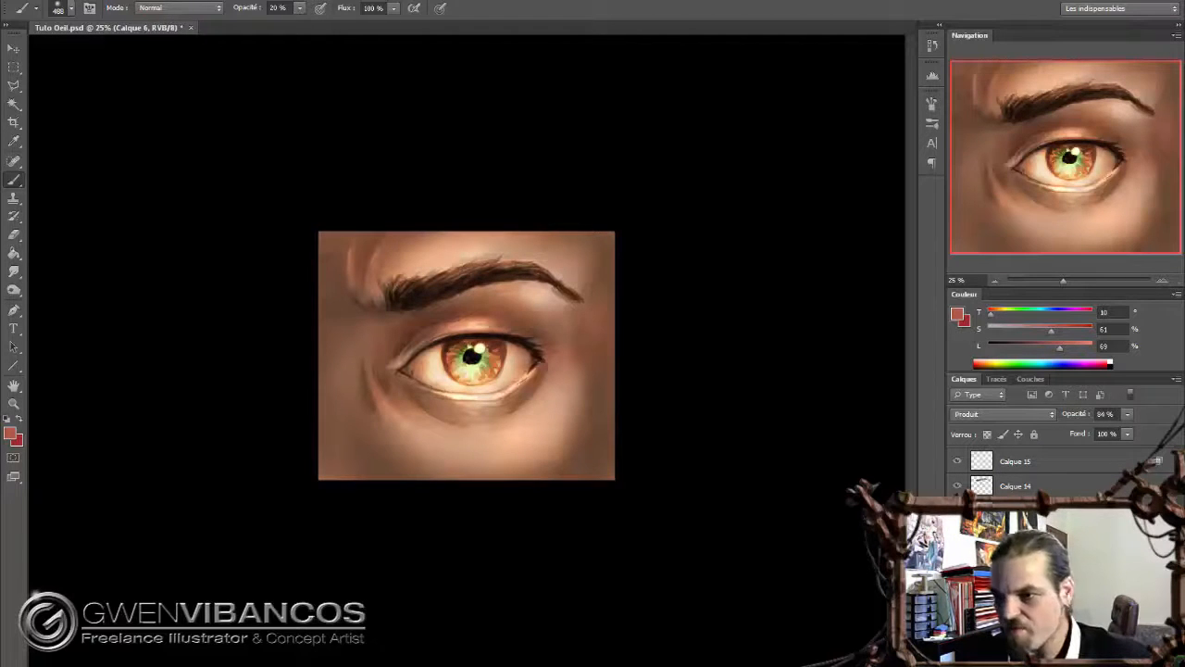
Colorize the shadow layer with Hue/Saturation to a cooler tone, set its opacity to 97%, and compare the shadows before and after
key(ctrl+u)
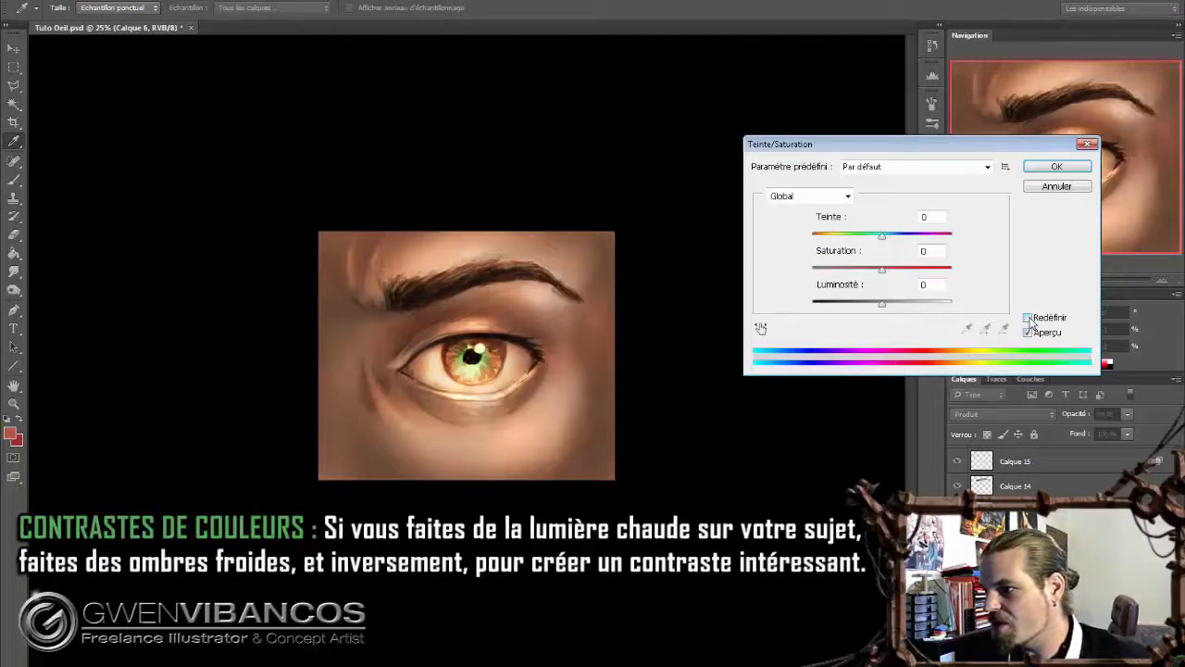
click(1028, 318)
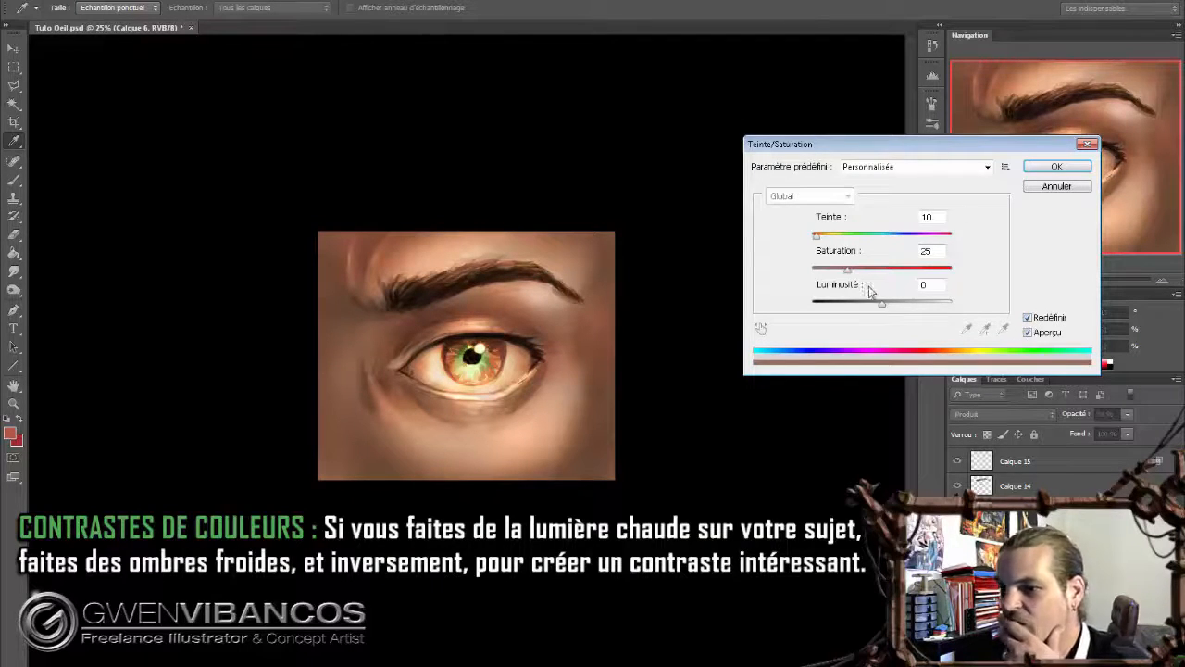
drag(817, 235, 894, 305)
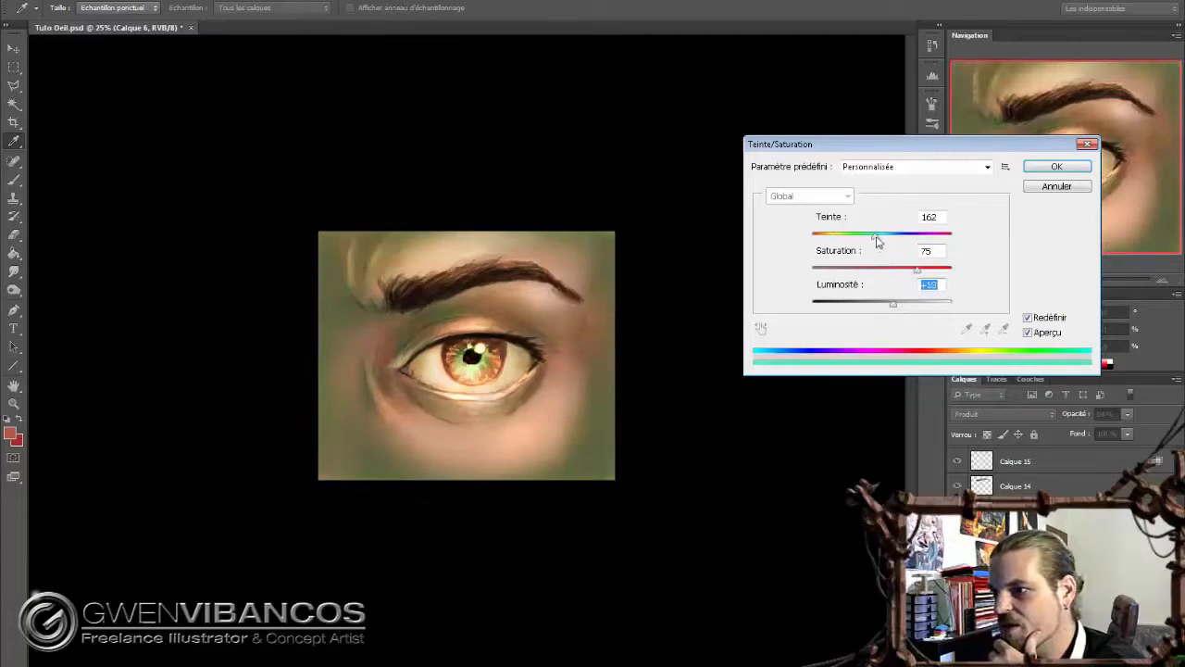
drag(876, 237, 906, 241)
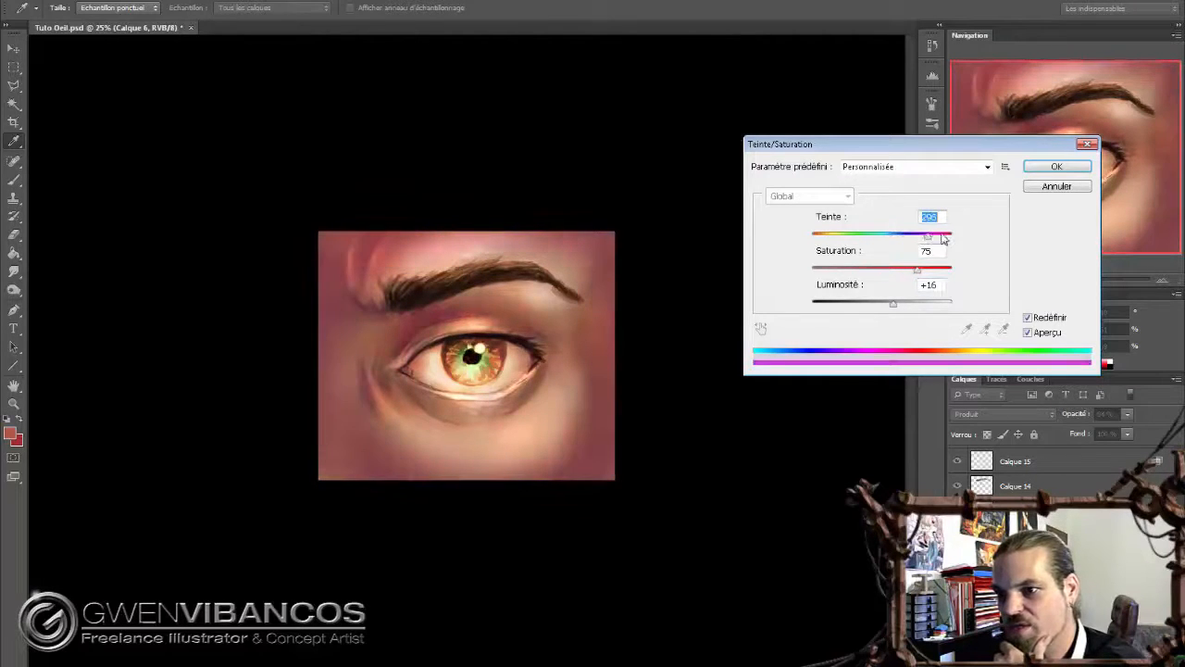
drag(891, 238, 836, 309)
mouse_move(880, 272)
mouse_down()
mouse_move(871, 272)
mouse_move(885, 239)
mouse_move(938, 271)
mouse_move(875, 275)
mouse_move(926, 272)
mouse_move(903, 271)
mouse_up()
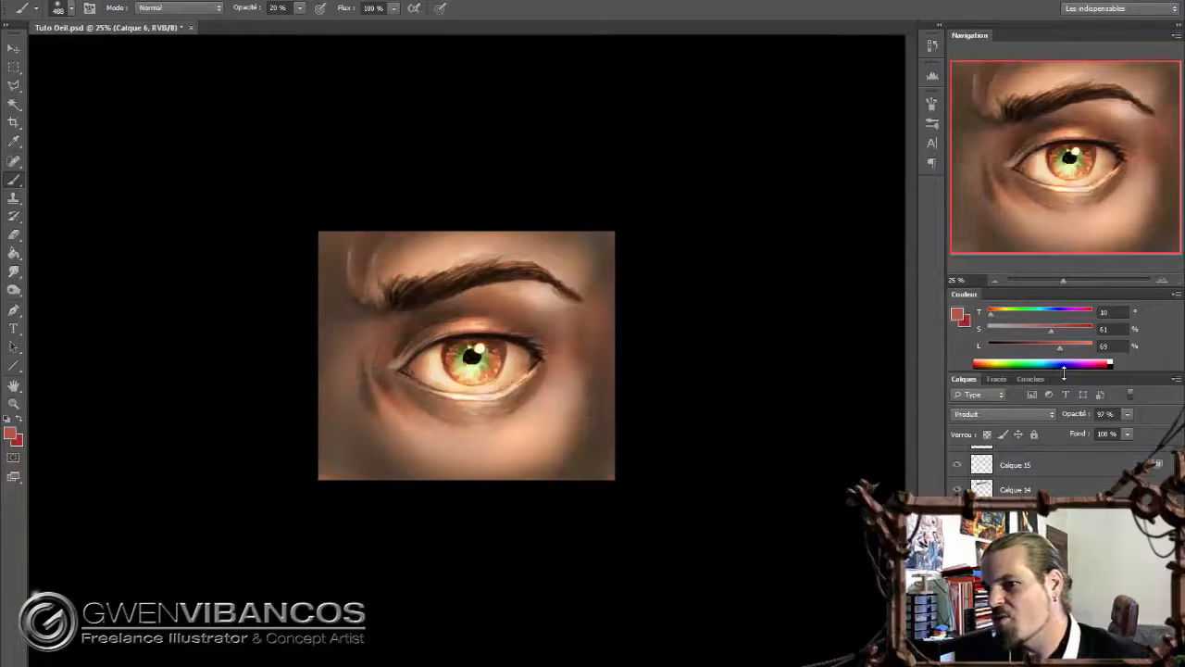
key(ctrl+z)
key(ctrl+z)
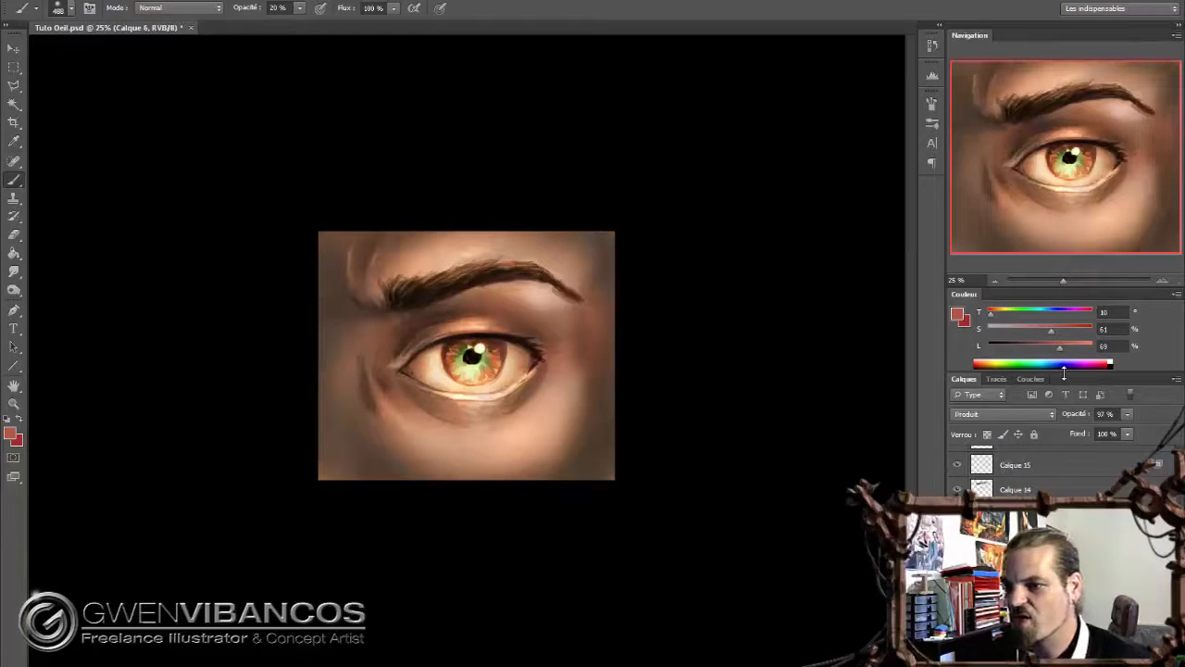
key(ctrl+z)
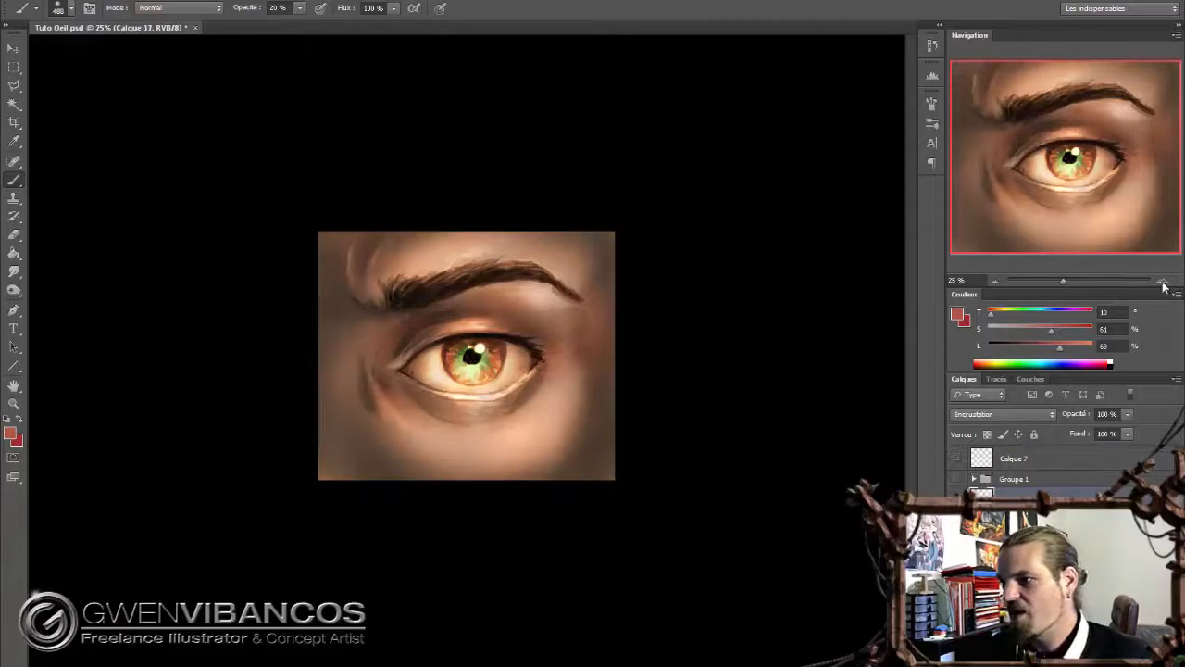
On a new Normal layer, darken the lower lid's outer rim in near-black with the 36 px textured brush at 50% opacity, and sample a skin tone
click(1163, 279)
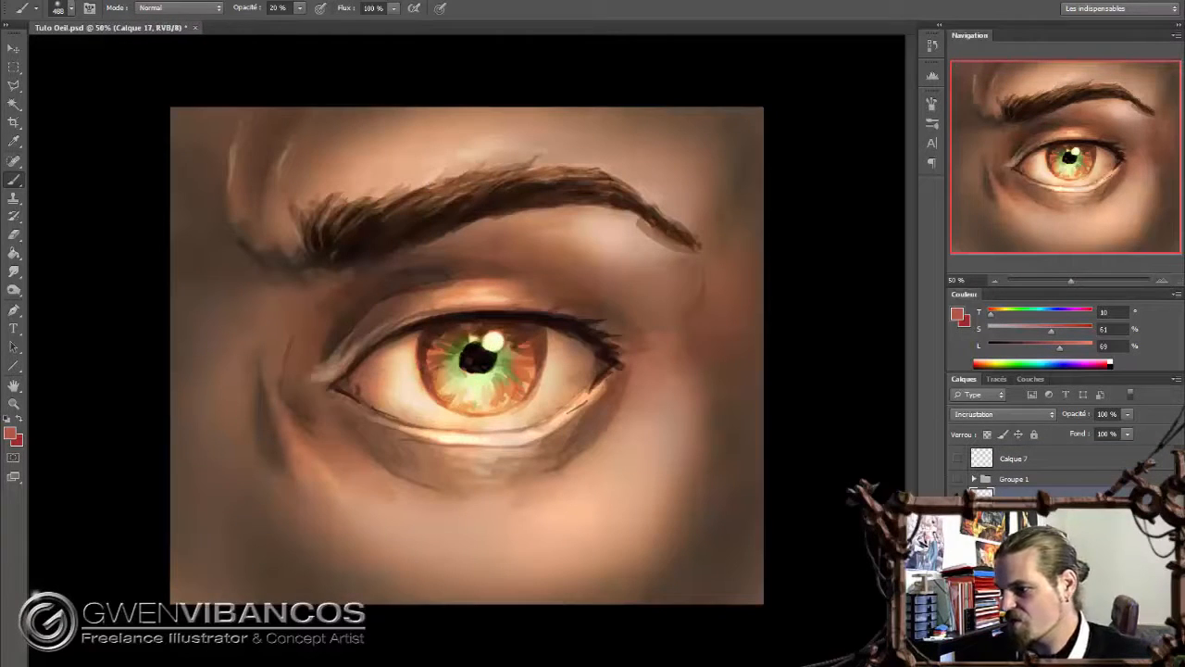
key(v)
right_click(607, 375)
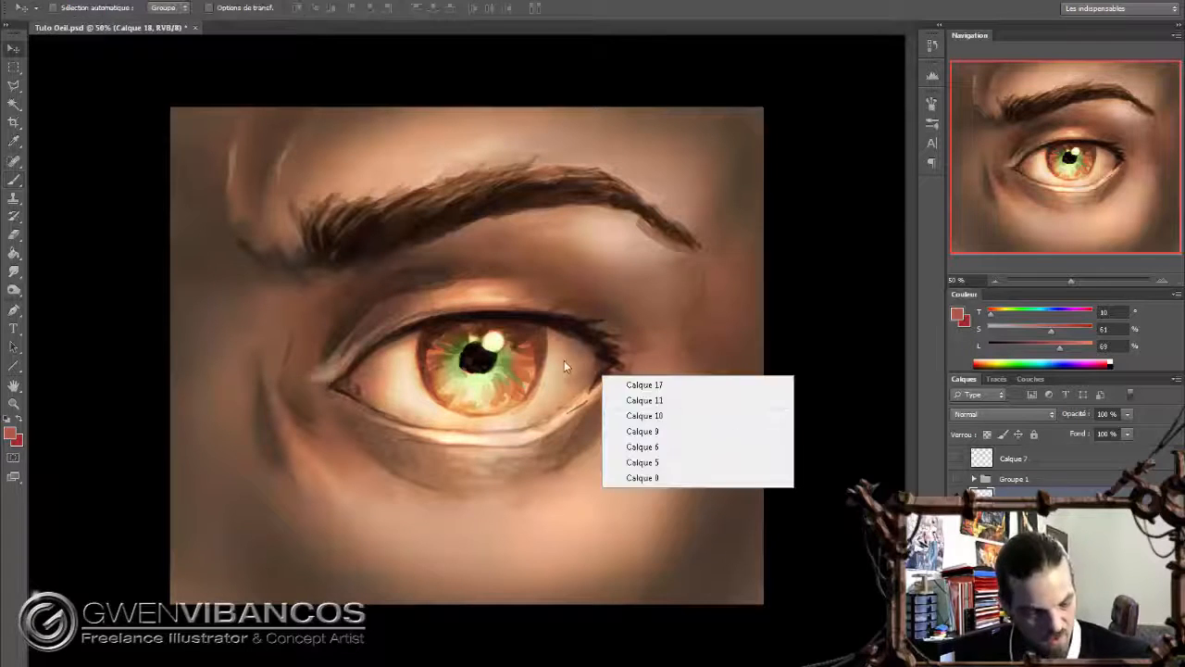
click(648, 386)
key(b)
right_click(584, 380)
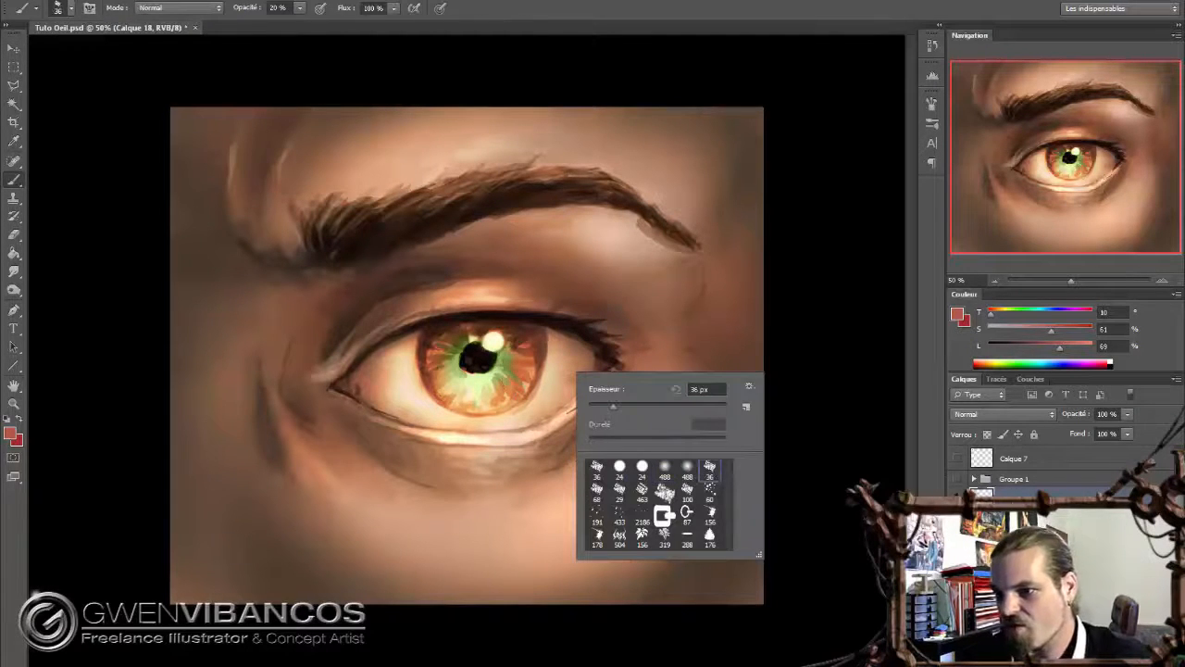
alt+click(552, 356)
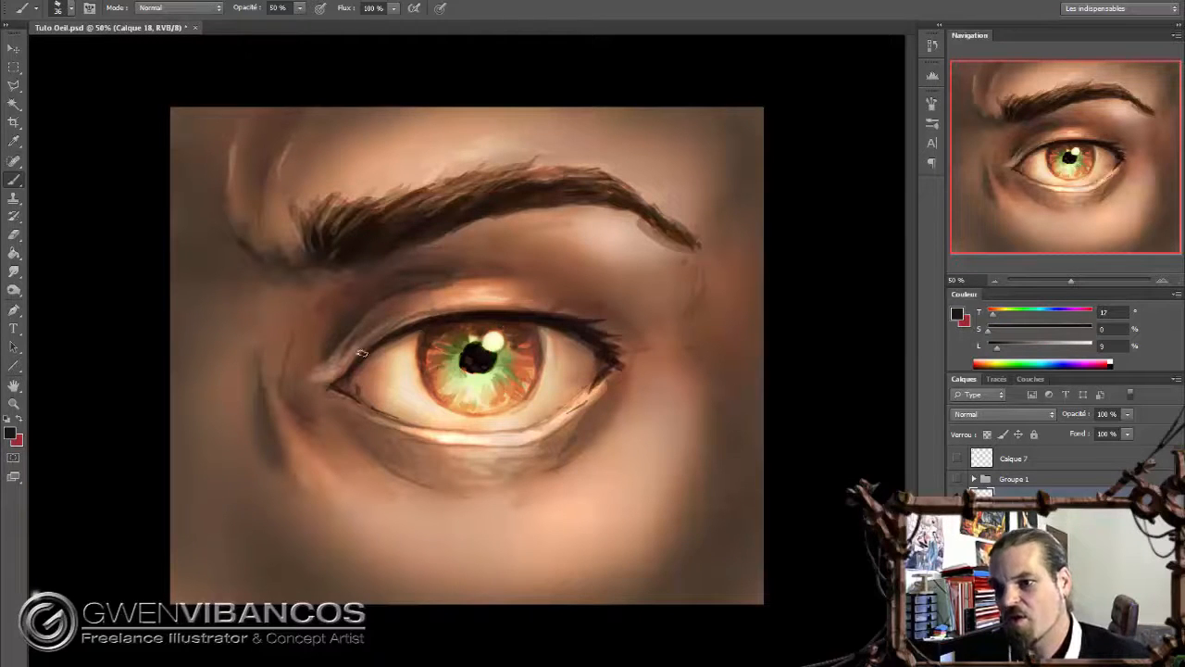
mouse_move(597, 379)
mouse_down()
mouse_move(543, 422)
mouse_move(607, 394)
mouse_move(554, 418)
mouse_up()
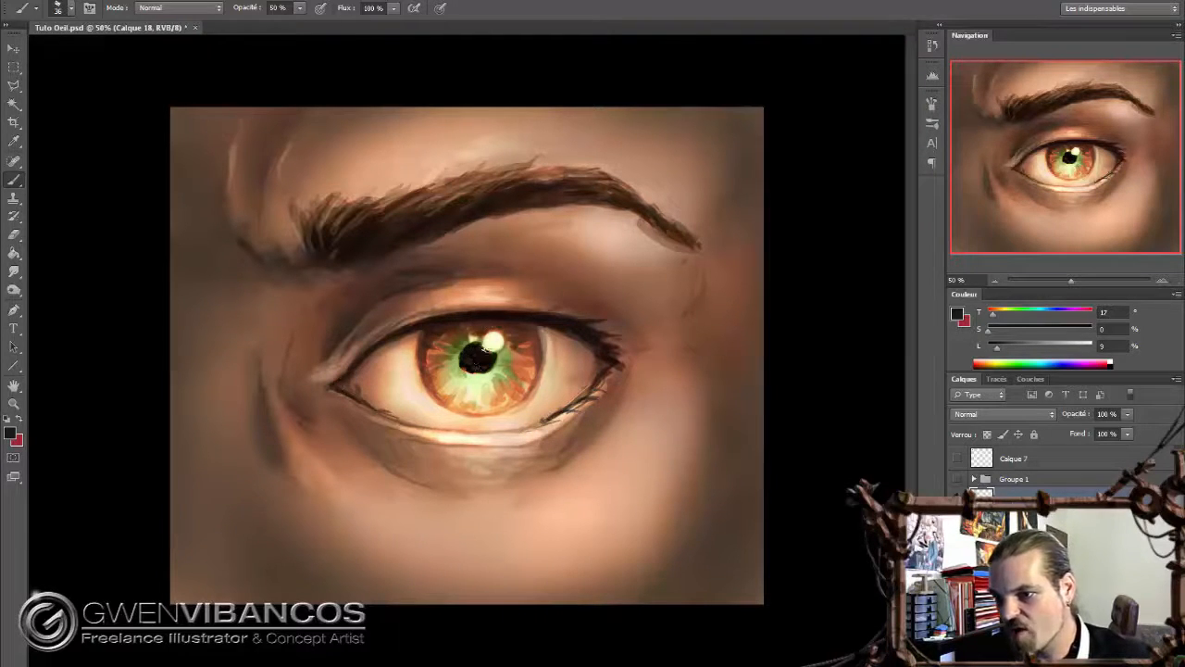
alt+click(611, 240)
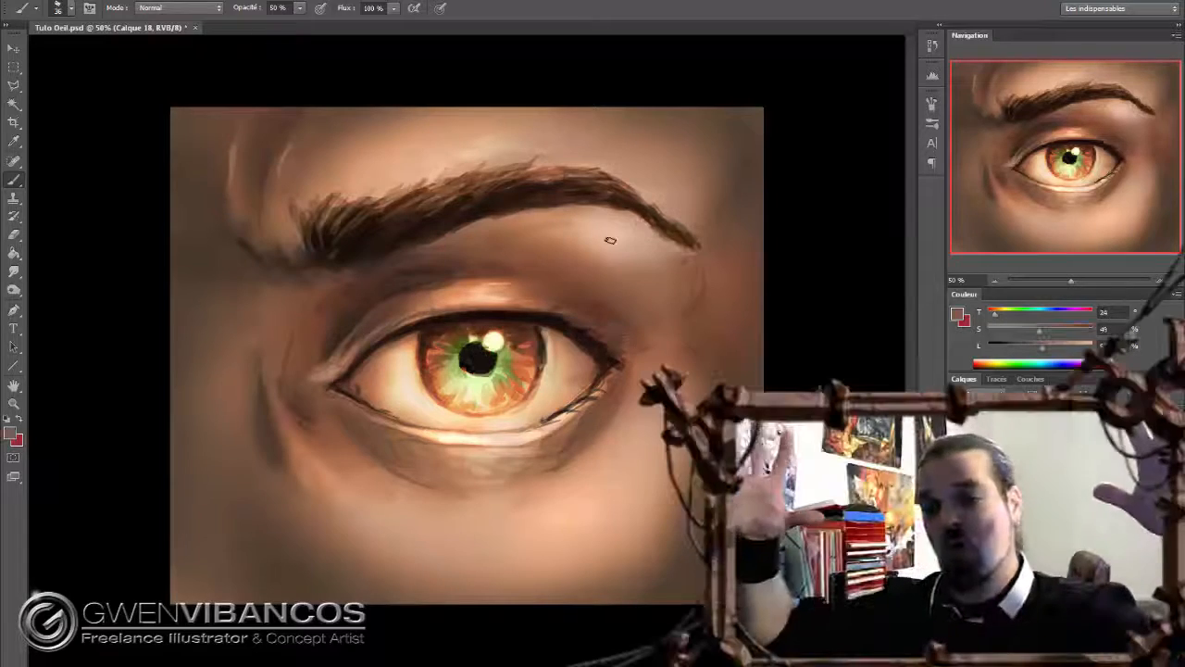